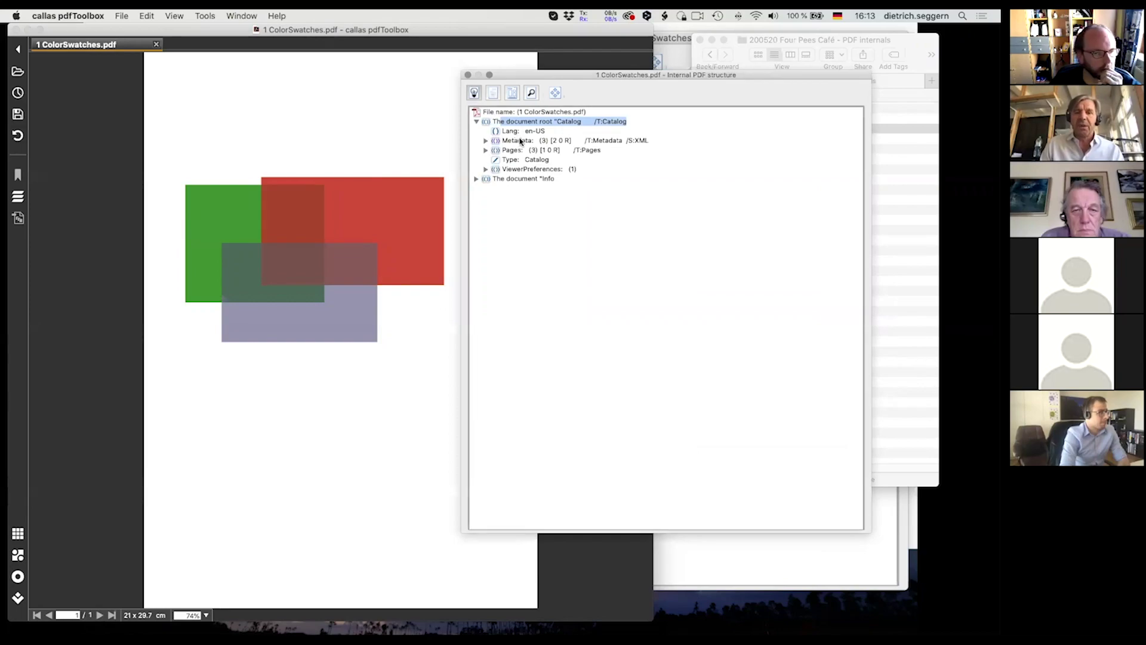
Step: Inspect the document root's Metadata entry and expand the Pages tree through Kids down to page 0 in 1 ColorSwatches.pdf
{"action": "left_click", "coordinate": [486, 141]}
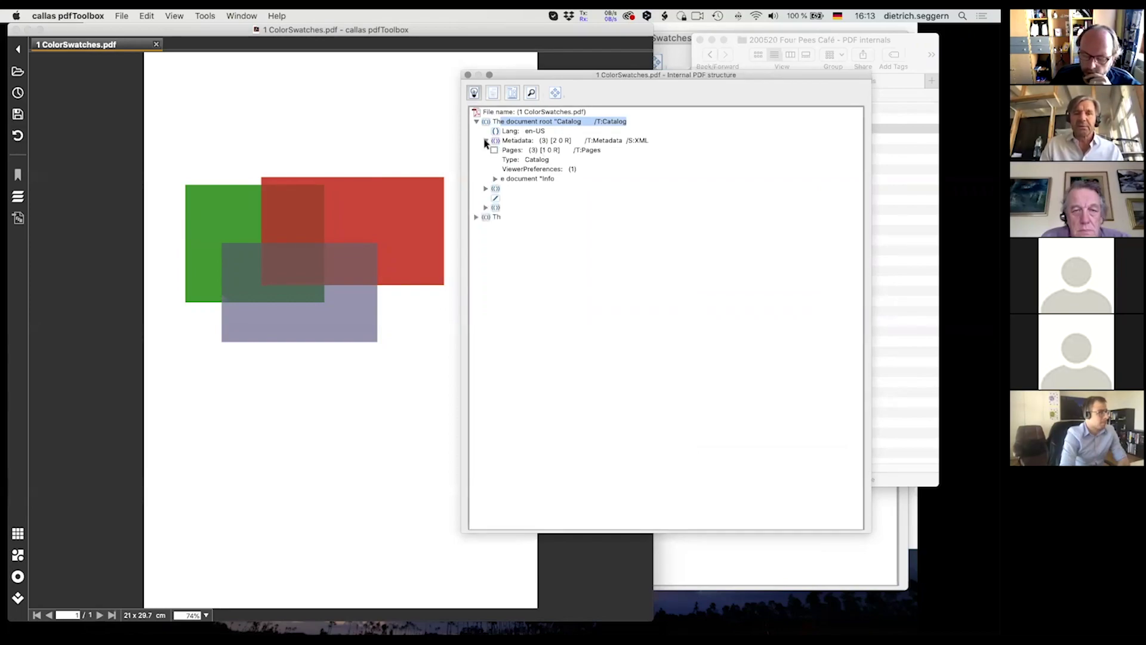
{"action": "left_click", "coordinate": [494, 181]}
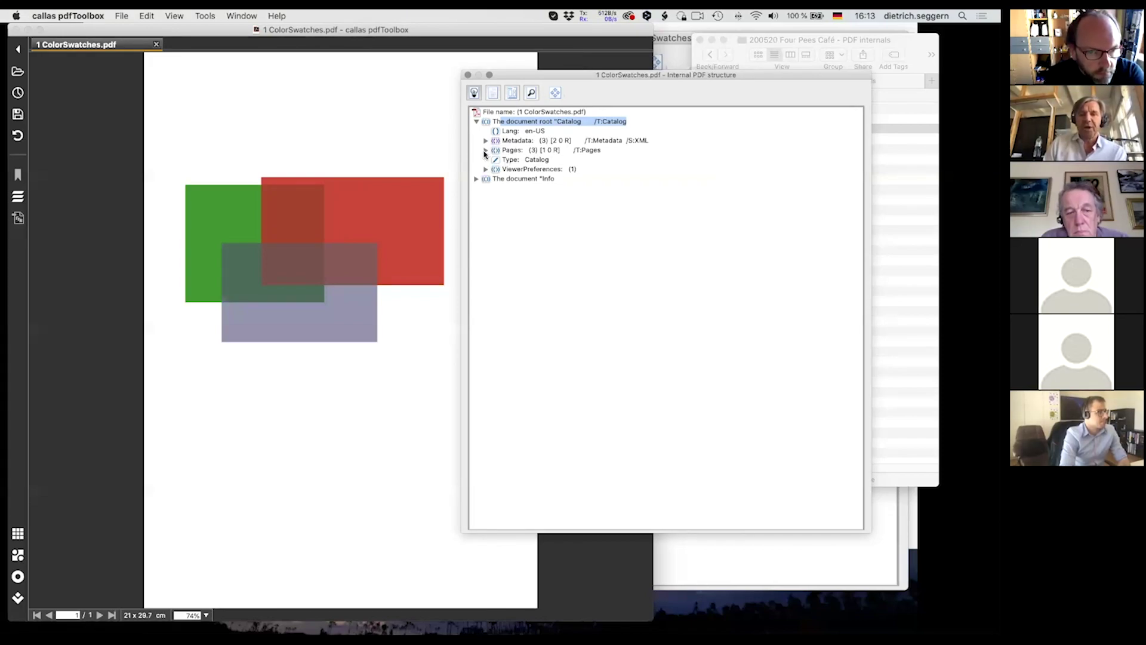
{"action": "left_click", "coordinate": [486, 151]}
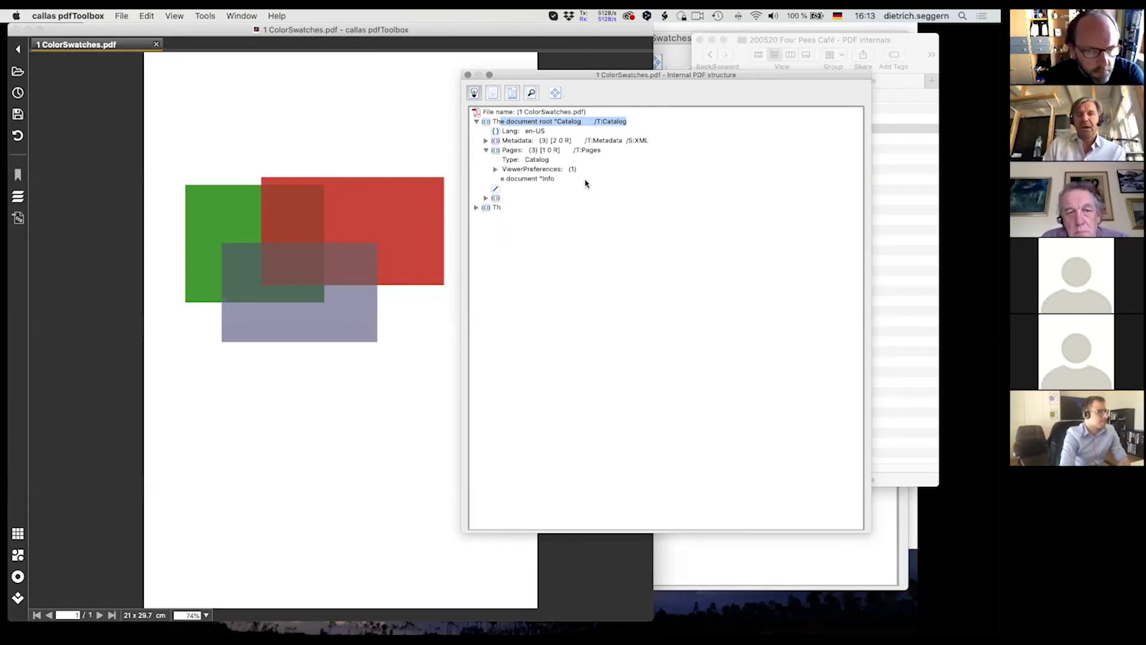
{"action": "left_click", "coordinate": [495, 170]}
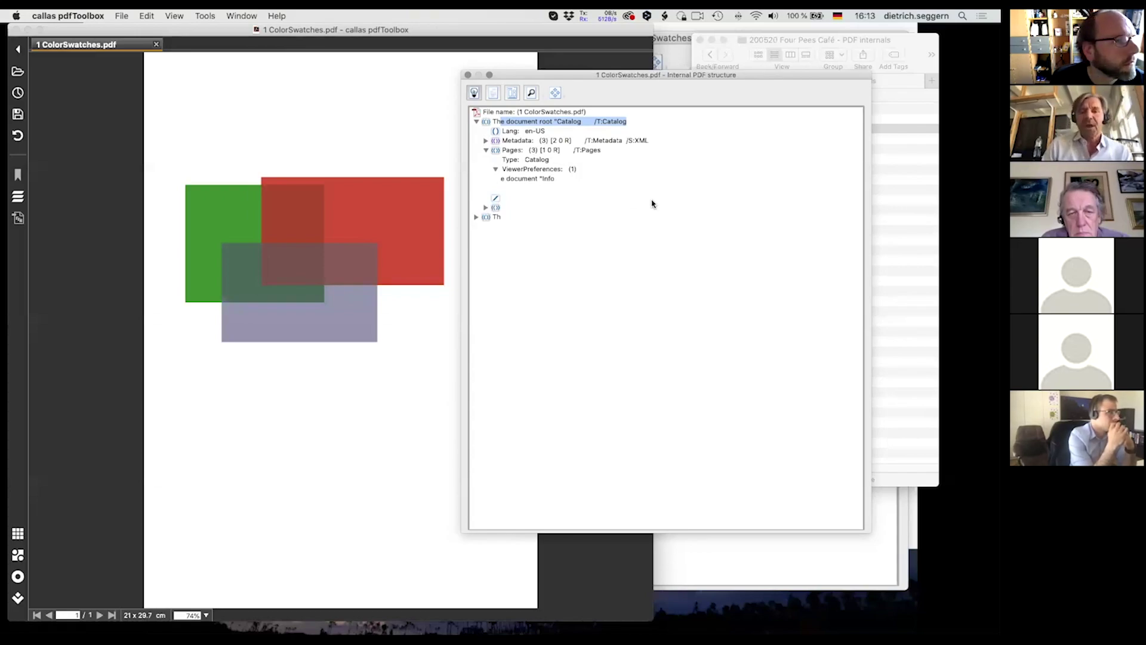
{"action": "left_click", "coordinate": [503, 180]}
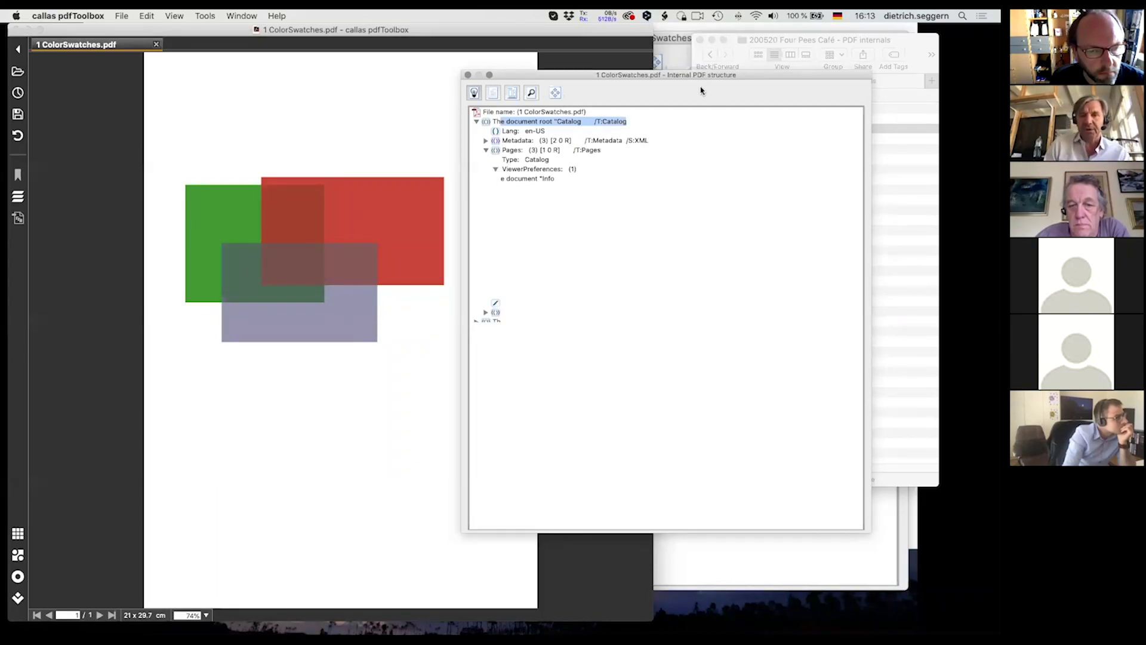
Step: Expand page 0's Contents down to its content stream and select the first rectangle (re) operator line
{"action": "left_click_drag", "start_coordinate": [655, 75], "coordinate": [640, 61]}
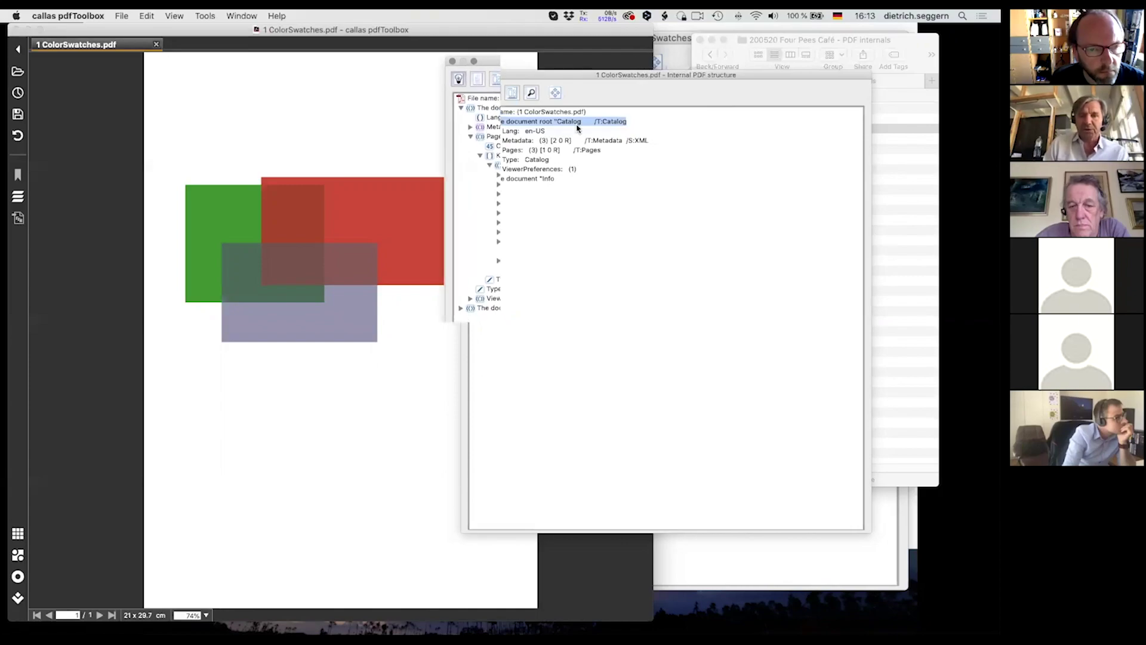
{"action": "left_click", "coordinate": [498, 194]}
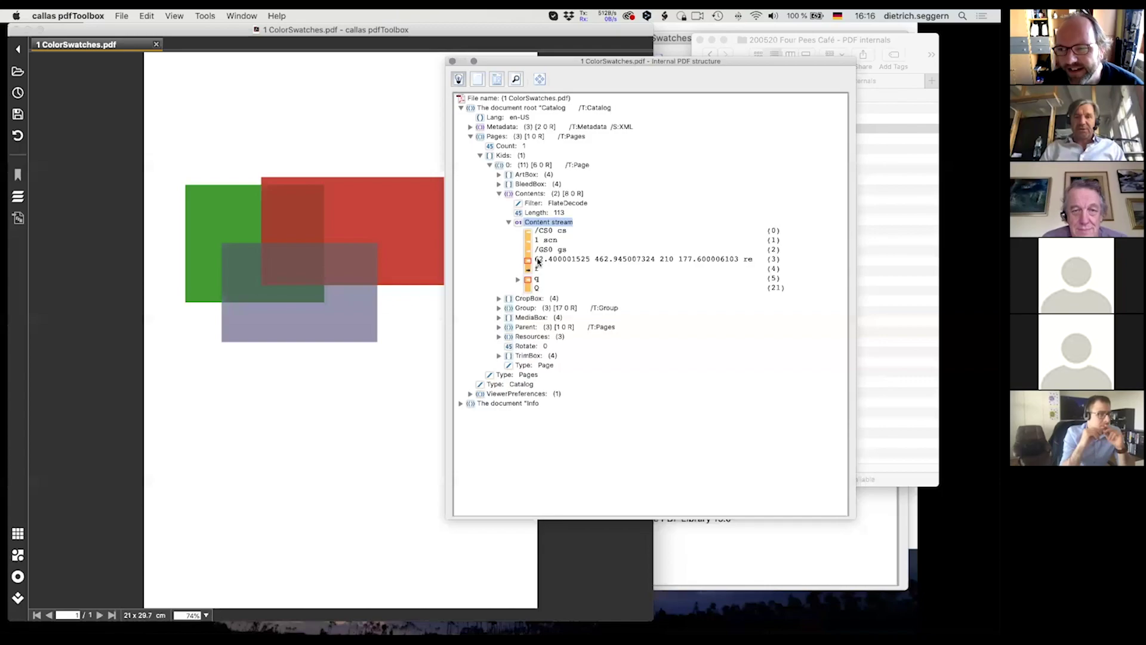
{"action": "left_click", "coordinate": [590, 260]}
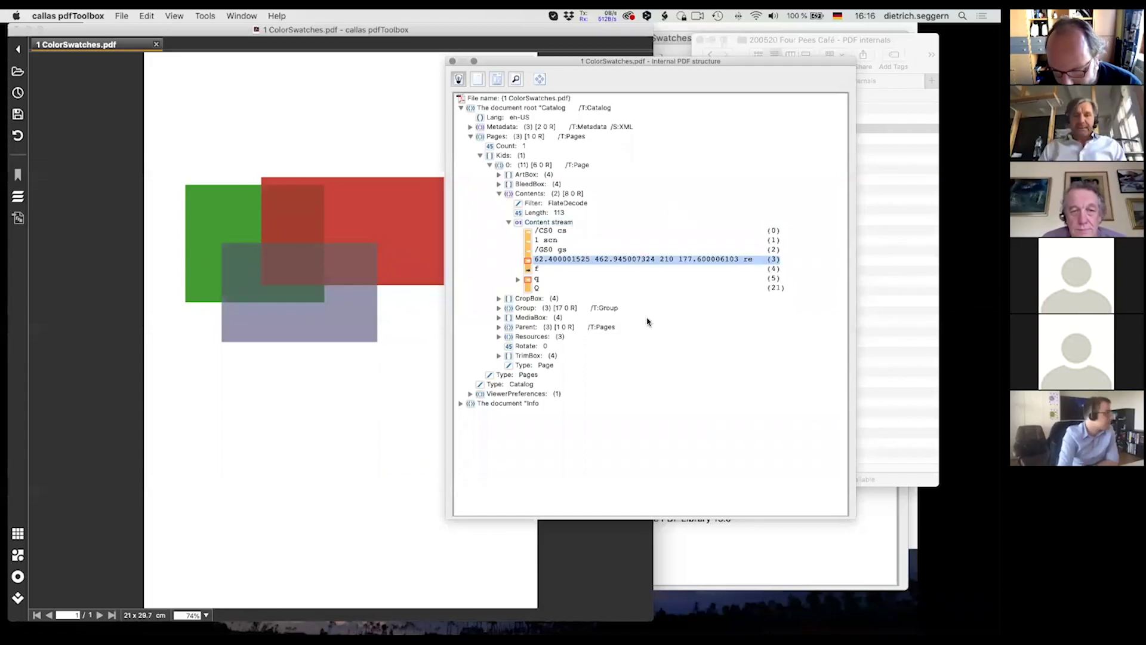
Step: Switch to the presentation slide "Explore PDF views"
{"action": "key", "text": "super+Tab"}
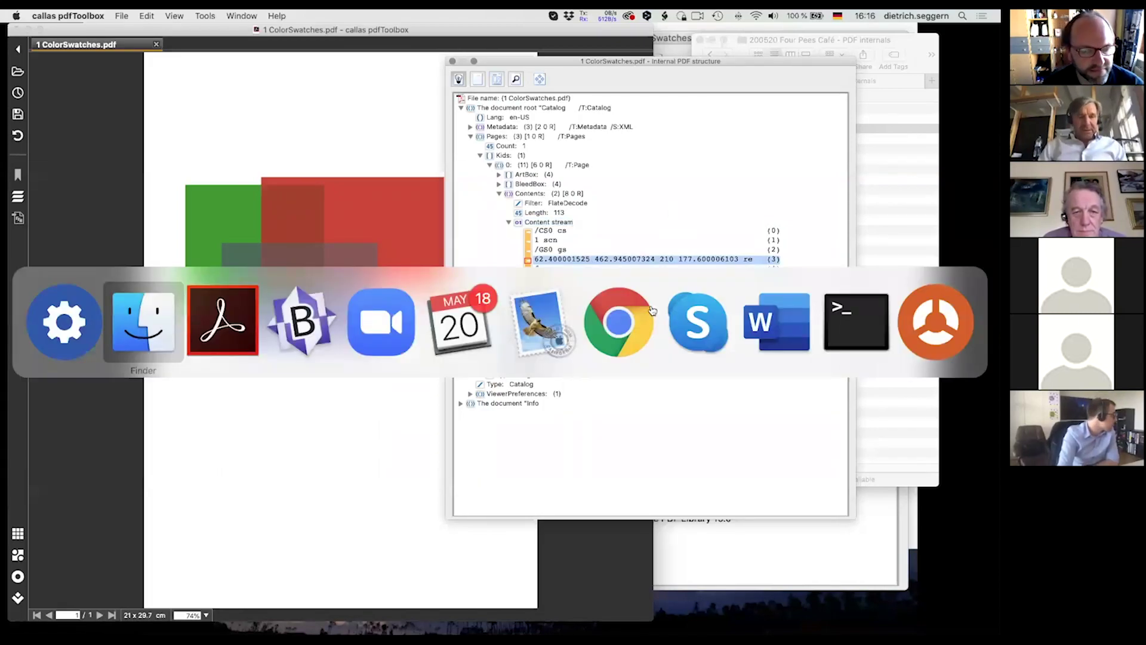
{"action": "key", "text": "super+Tab"}
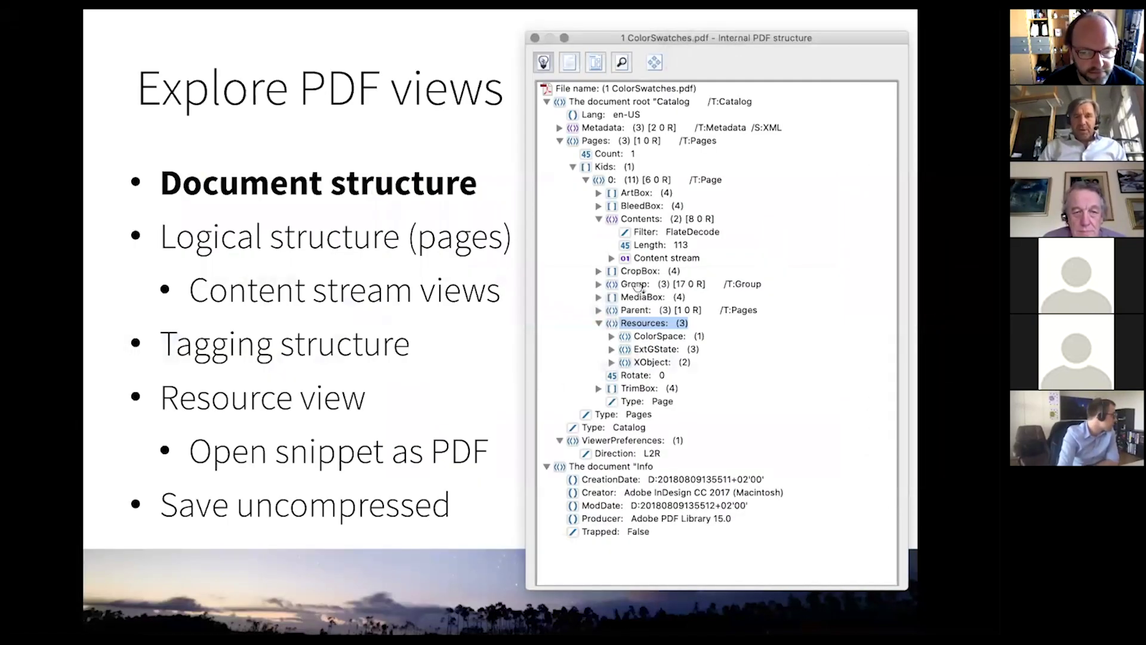
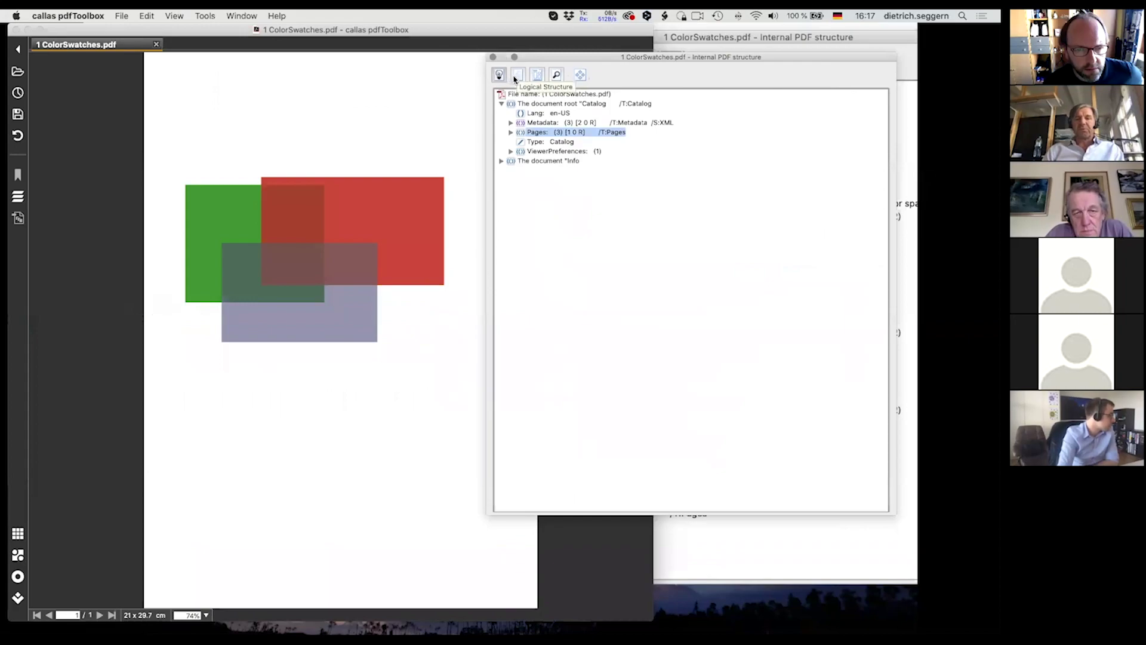
Step: Show the logical structure of 1 ColorSwatches.pdf, inspect the entries under Page 1 and collapse the page again
{"action": "left_click", "coordinate": [516, 75]}
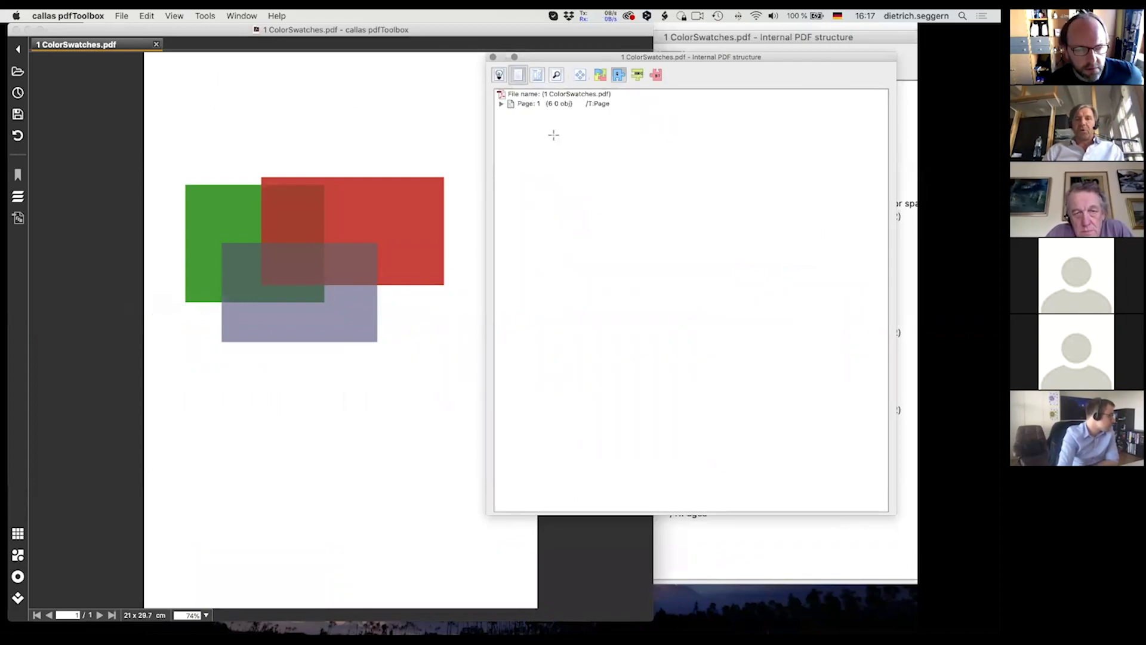
{"action": "left_click", "coordinate": [502, 104]}
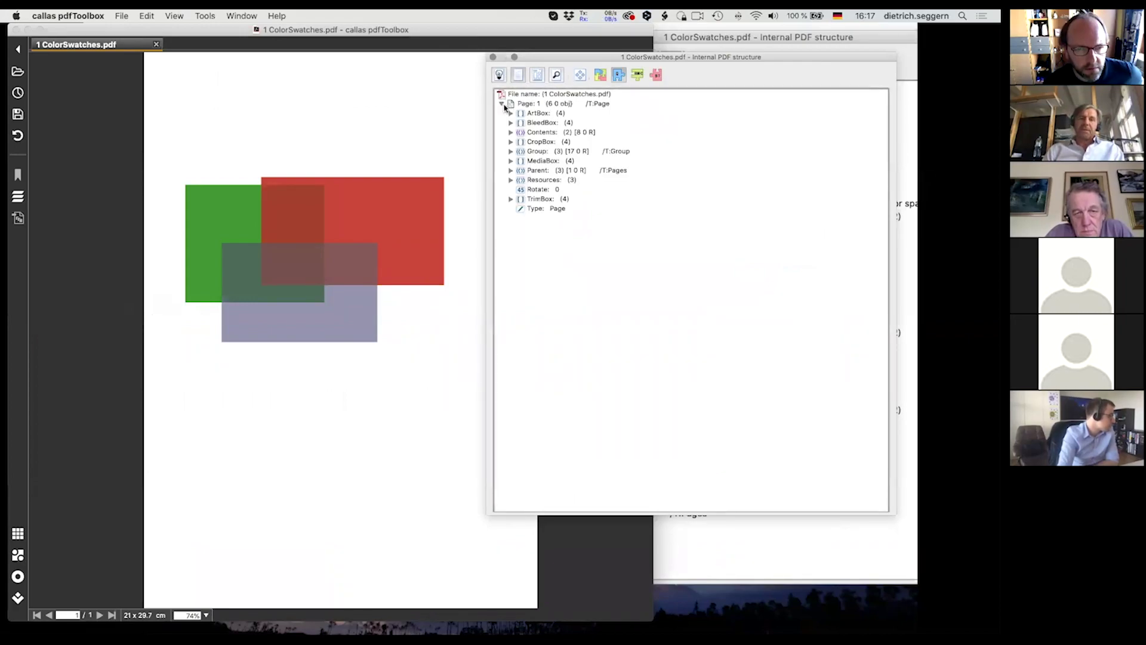
{"action": "left_click", "coordinate": [527, 104]}
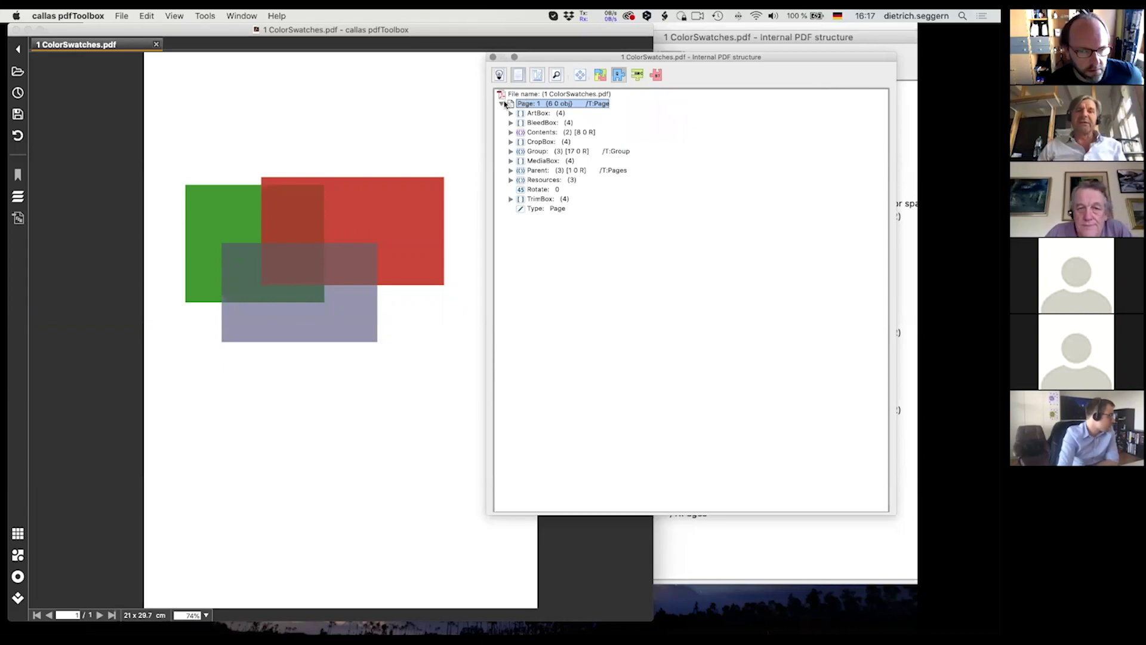
{"action": "left_click", "coordinate": [502, 104]}
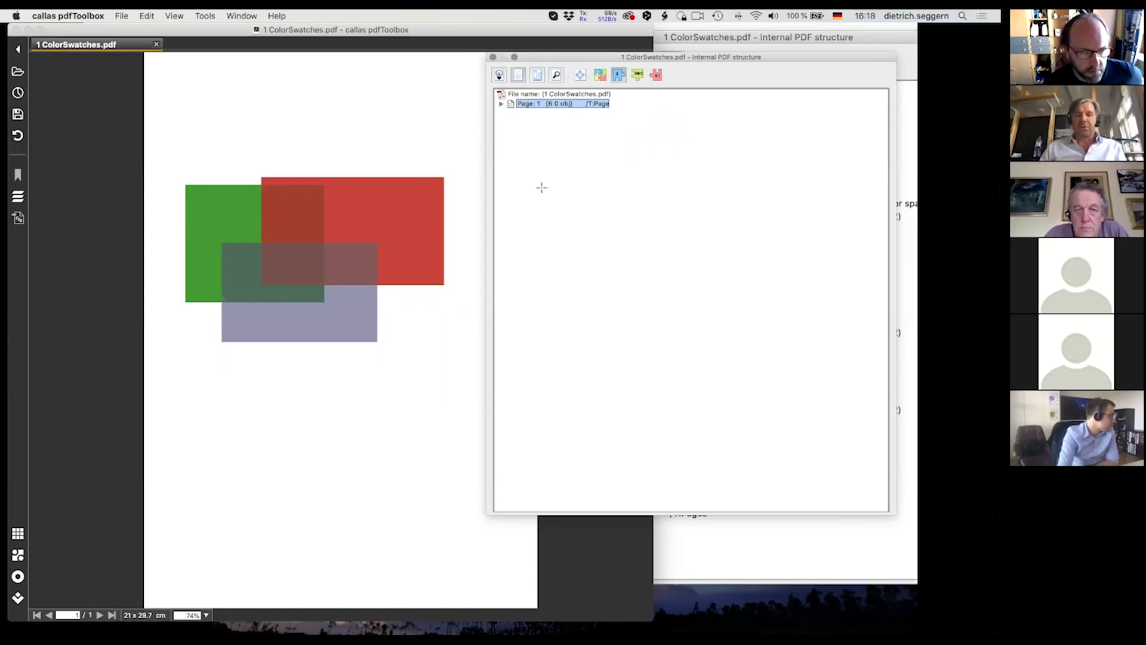
Step: Switch to Finder and open 2 GalerieKarte_Redacted.pdf from the Explore PDF folder in pdfToolbox
{"action": "key", "text": "super+Tab"}
{"action": "key", "text": "super+Tab"}
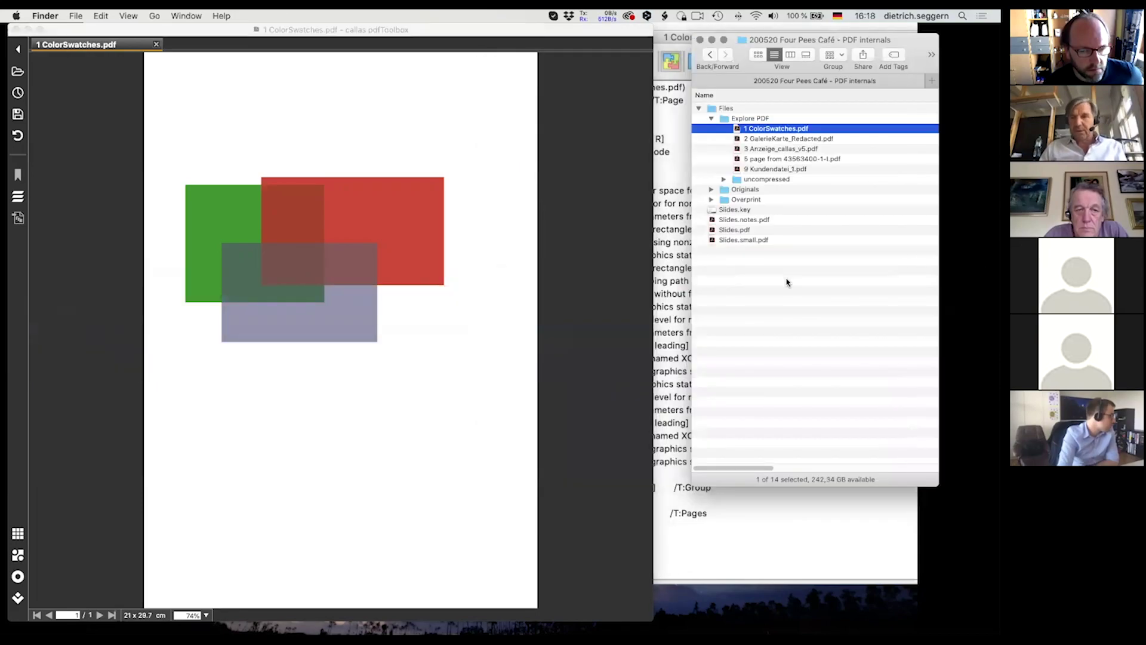
{"action": "left_click", "coordinate": [753, 139]}
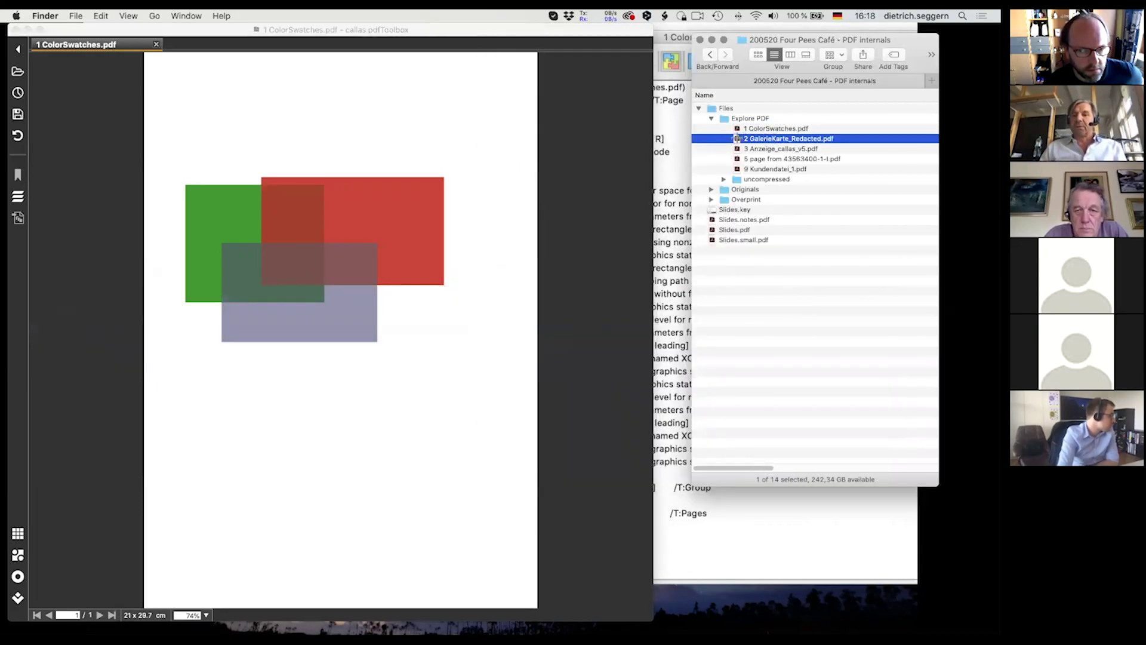
{"action": "left_click_drag", "start_coordinate": [736, 139], "coordinate": [397, 116]}
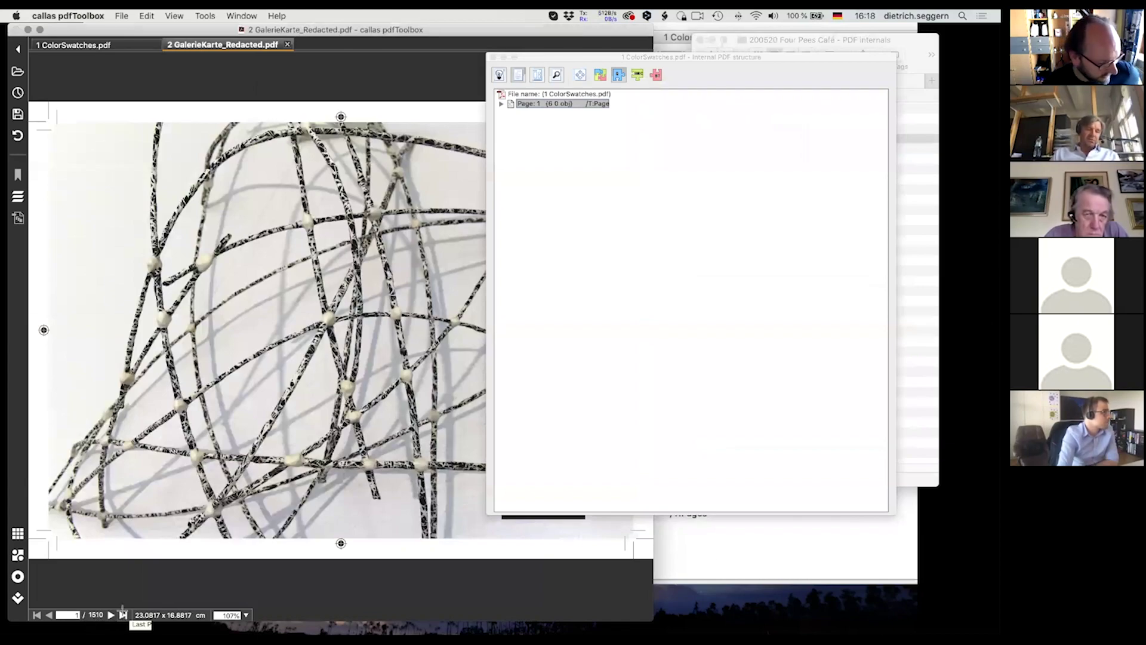
Step: Open Explore PDF for 2 GalerieKarte_Redacted.pdf and move its structure window over the ColorSwatches structure window
{"action": "left_click", "coordinate": [640, 335]}
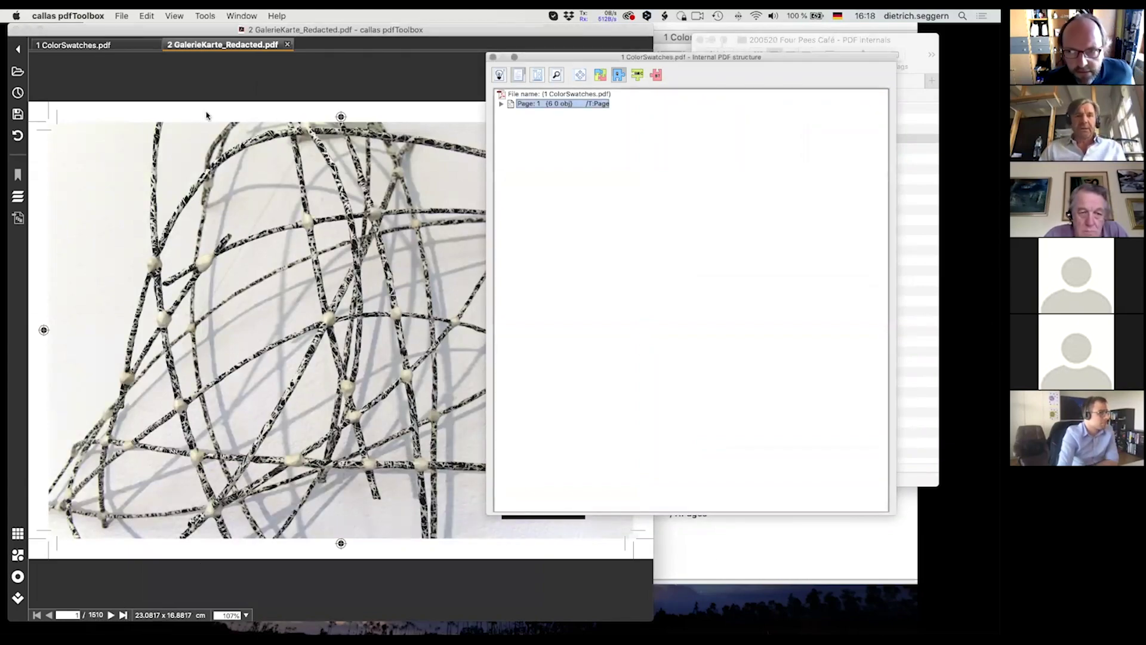
{"action": "left_click", "coordinate": [216, 16]}
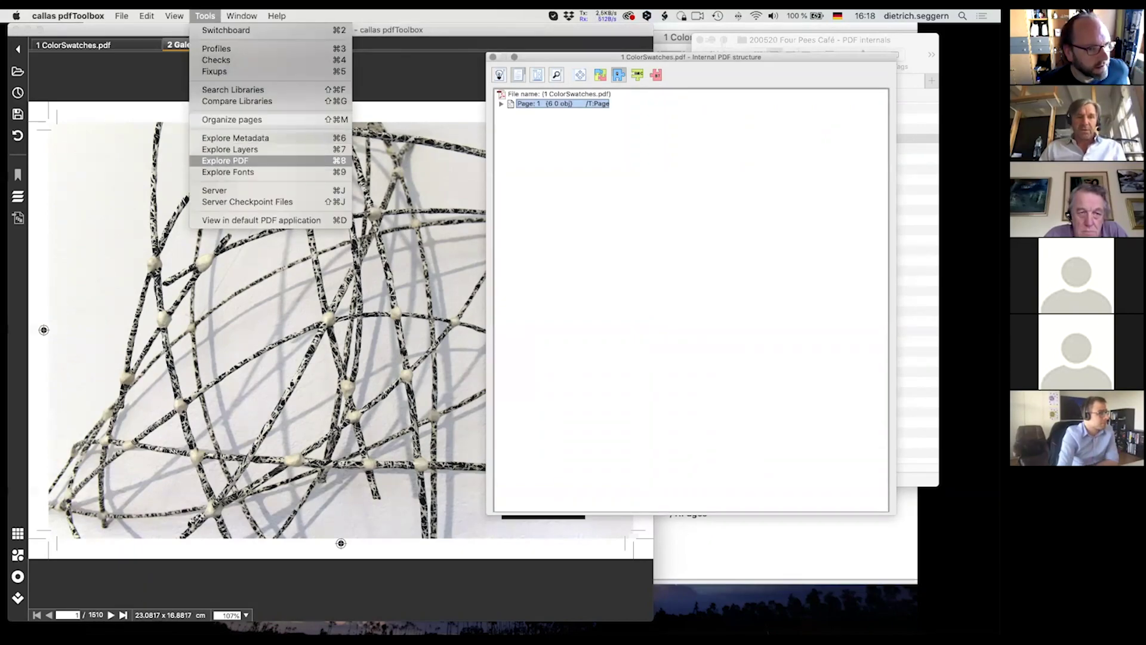
{"action": "left_click", "coordinate": [234, 160]}
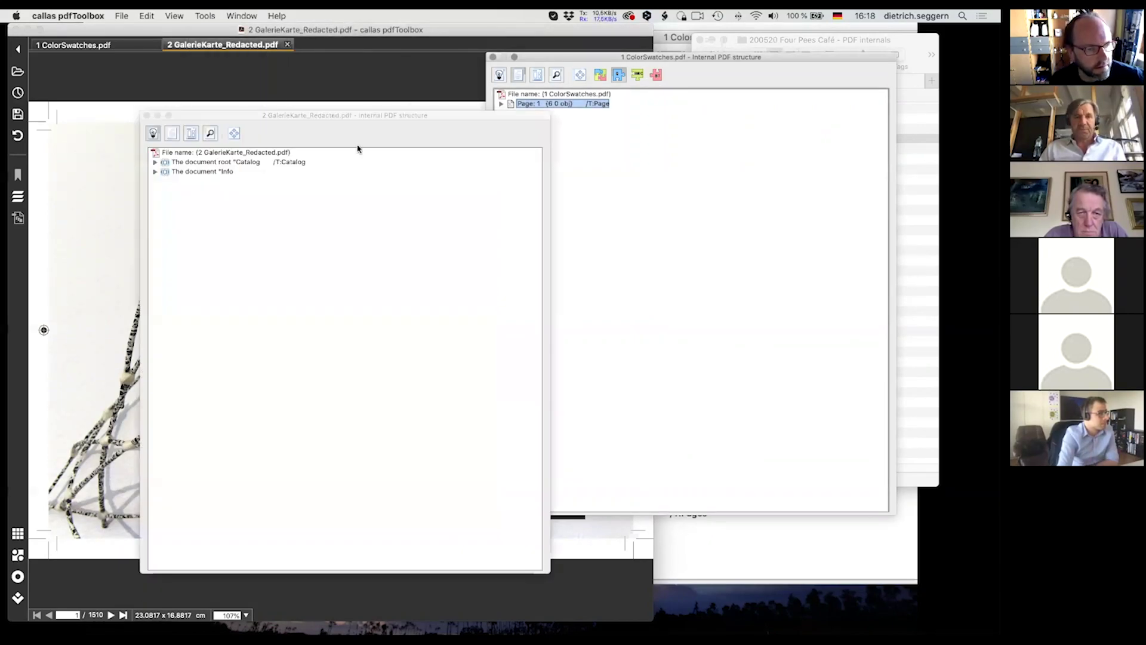
{"action": "left_click", "coordinate": [330, 115]}
{"action": "left_click_drag", "start_coordinate": [492, 118], "coordinate": [819, 88]}
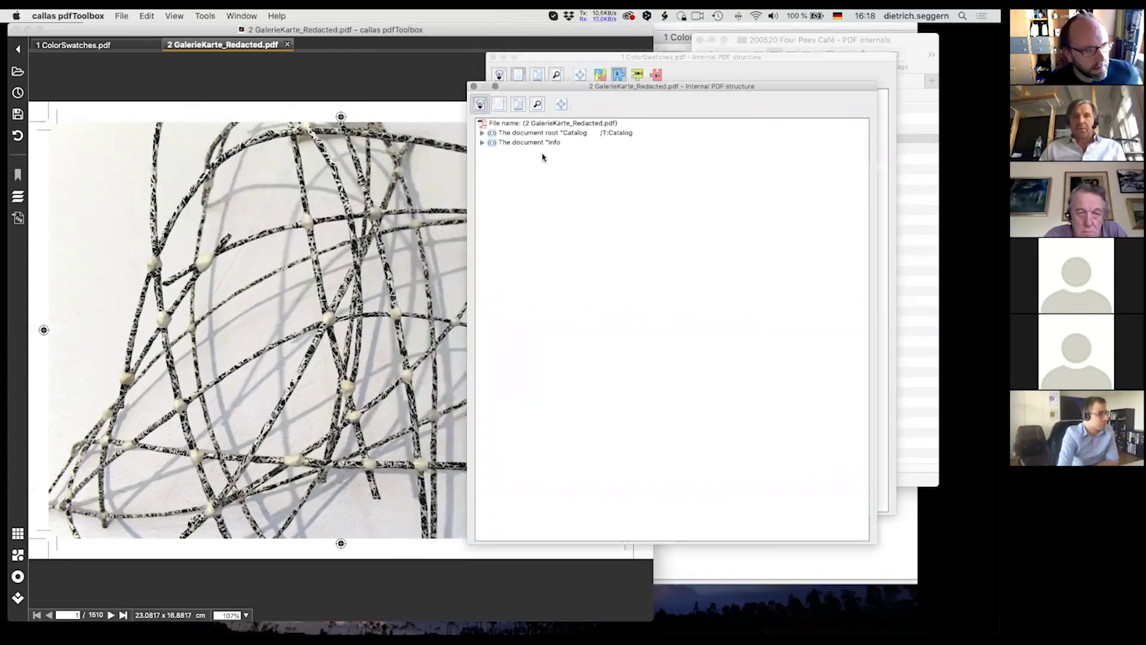
Step: Expand the document root's Pages tree through the first Kids entry at every level down to the first page object's entries
{"action": "left_click", "coordinate": [483, 134]}
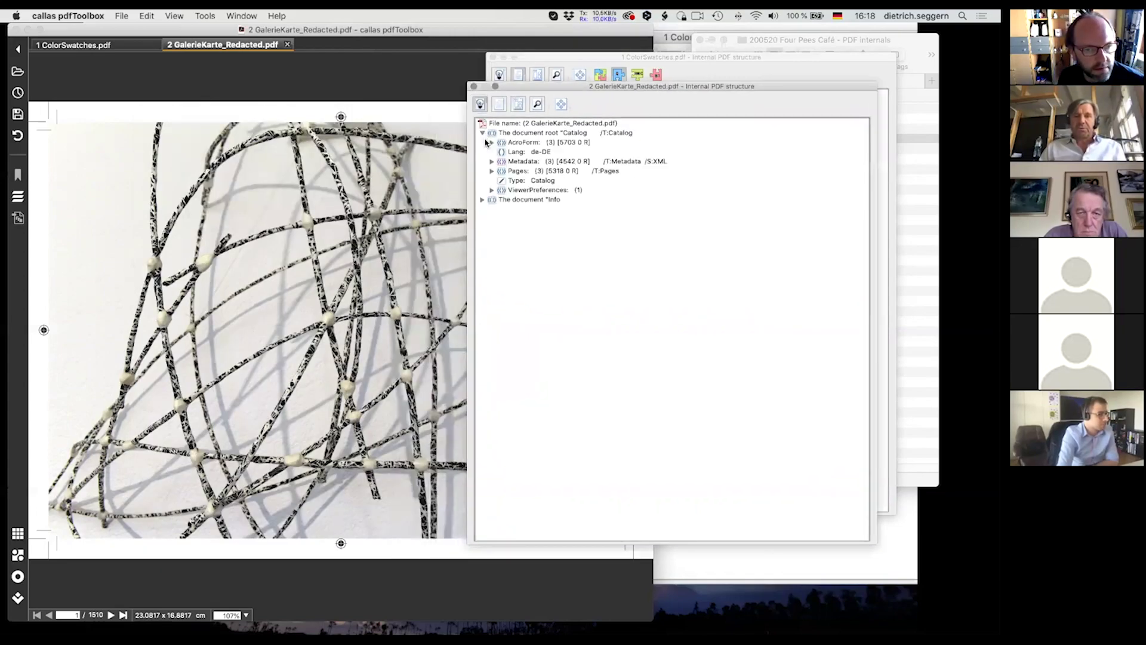
{"action": "left_click", "coordinate": [492, 172]}
{"action": "left_click", "coordinate": [502, 190]}
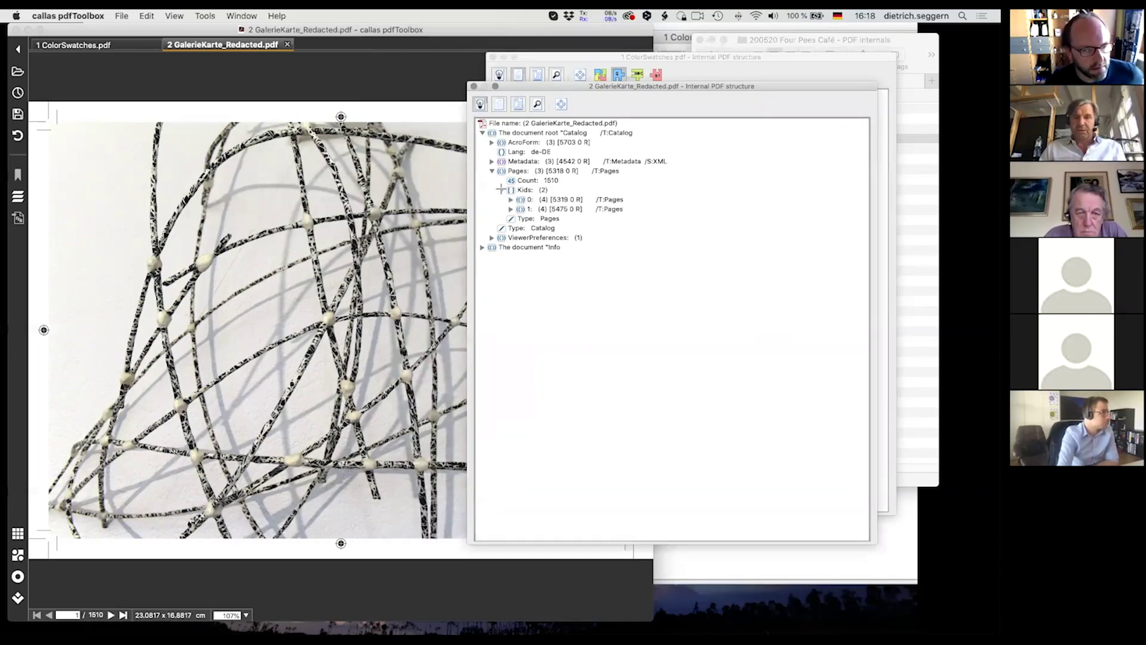
{"action": "left_click", "coordinate": [511, 200]}
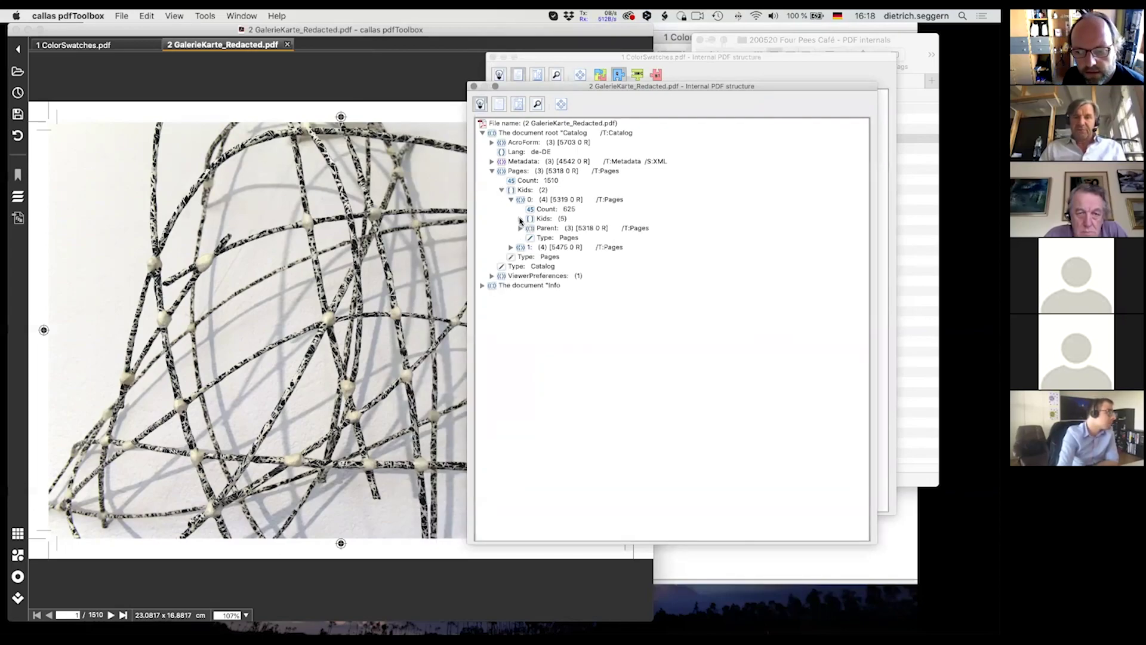
{"action": "left_click", "coordinate": [520, 219]}
{"action": "left_click", "coordinate": [531, 228]}
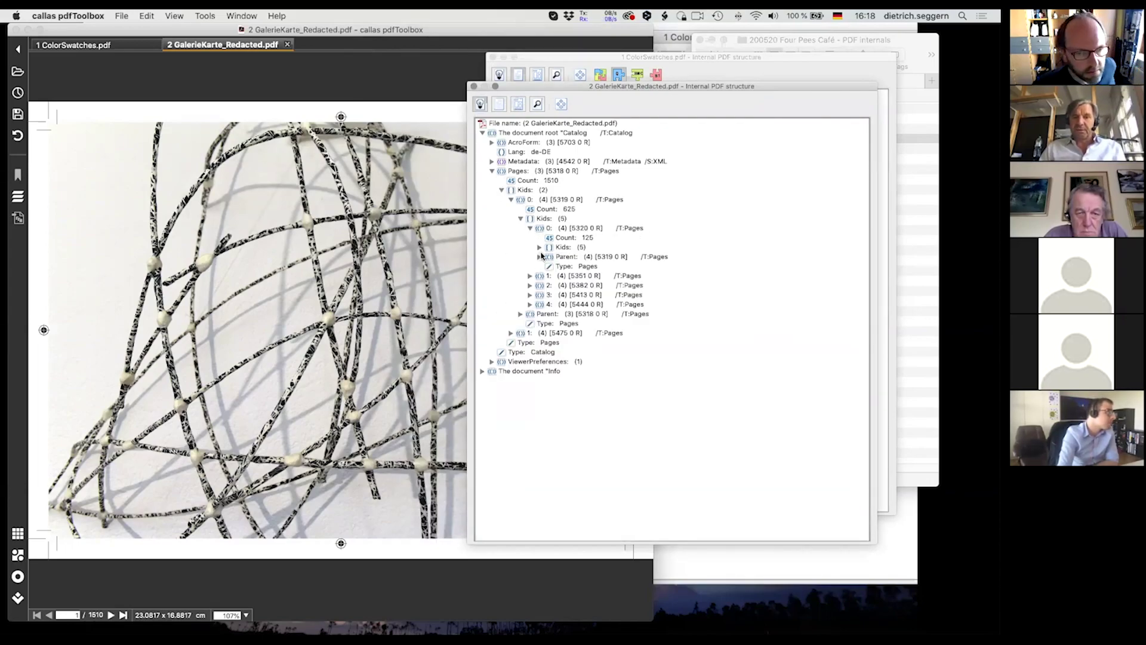
{"action": "left_click", "coordinate": [540, 247]}
{"action": "left_click", "coordinate": [549, 256]}
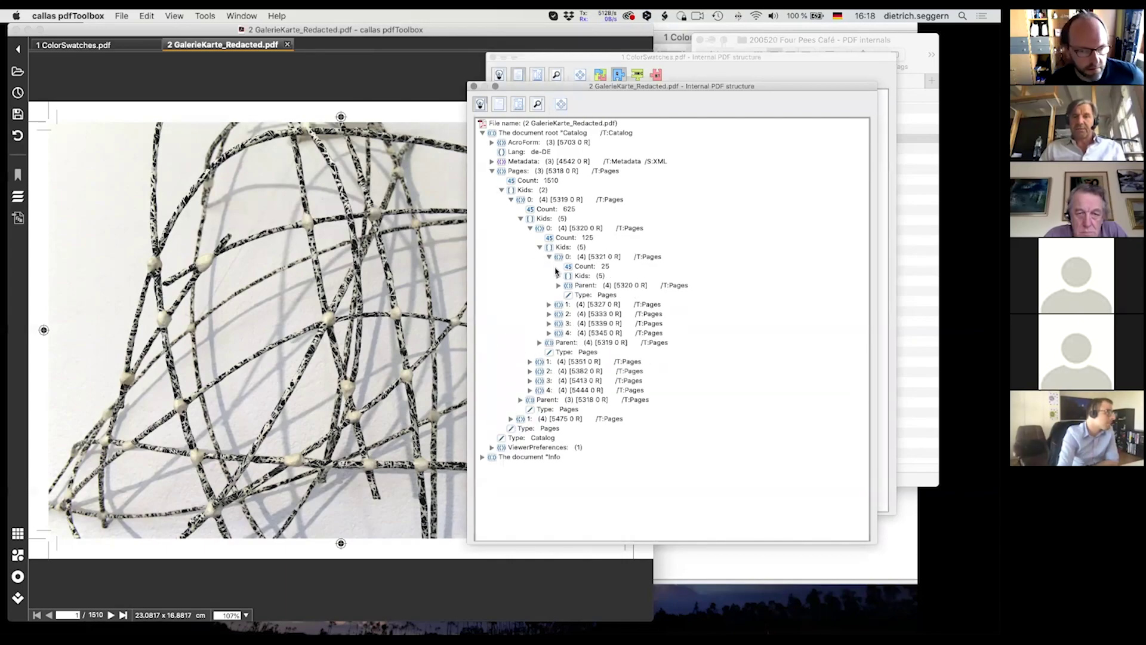
{"action": "left_click", "coordinate": [559, 276]}
{"action": "left_click", "coordinate": [568, 285]}
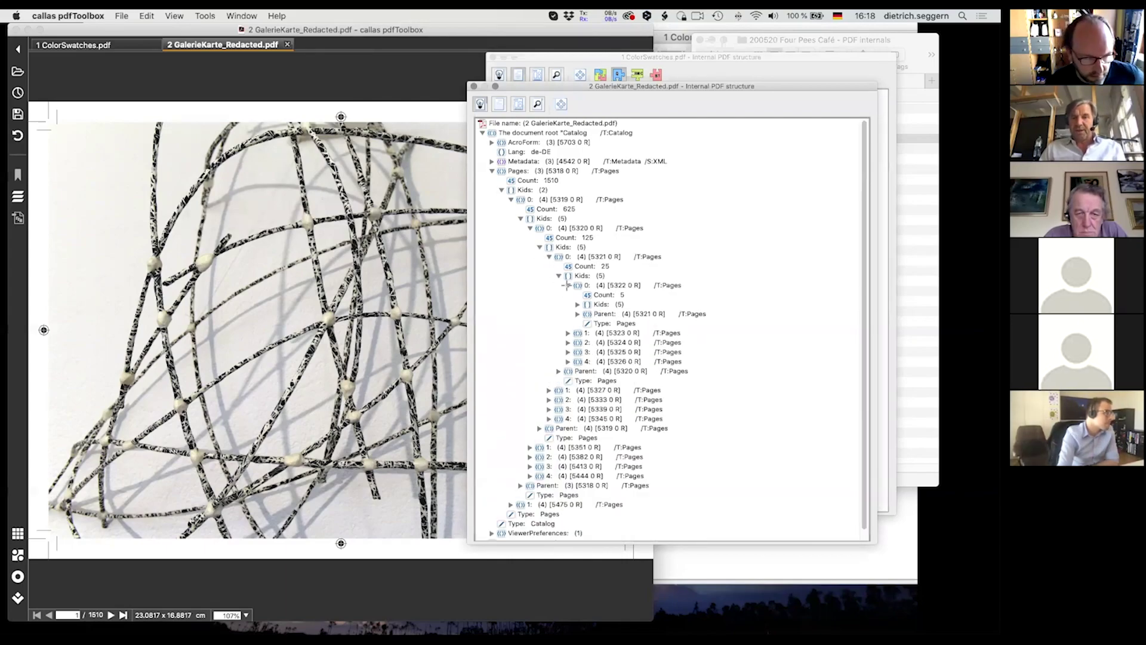
{"action": "left_click", "coordinate": [578, 304]}
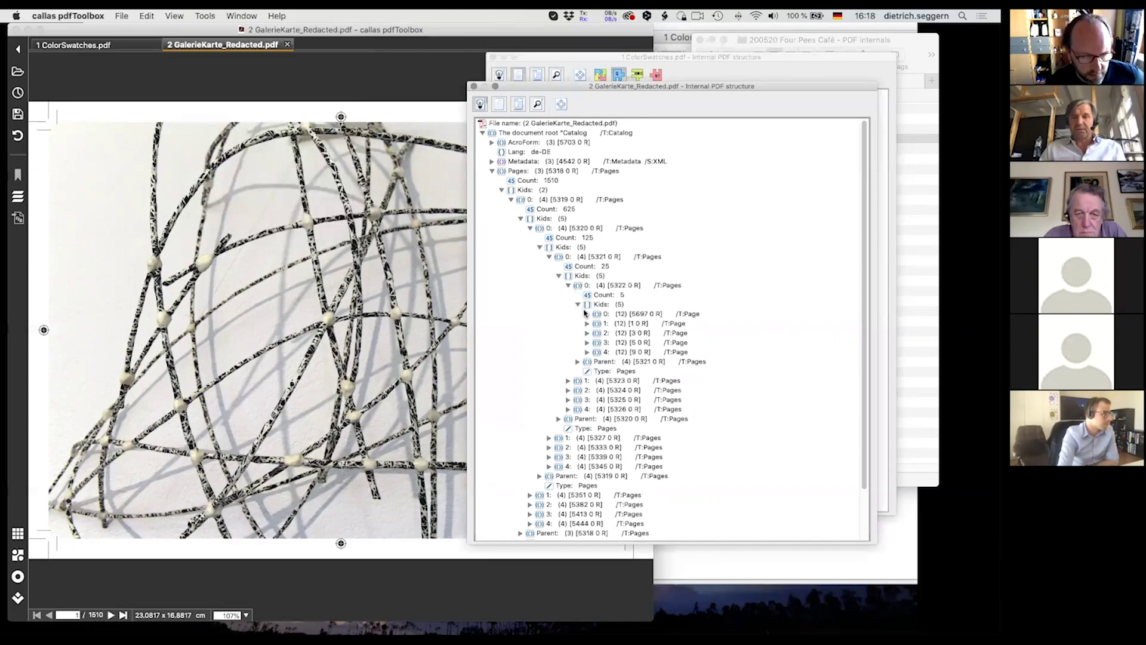
{"action": "left_click", "coordinate": [587, 314]}
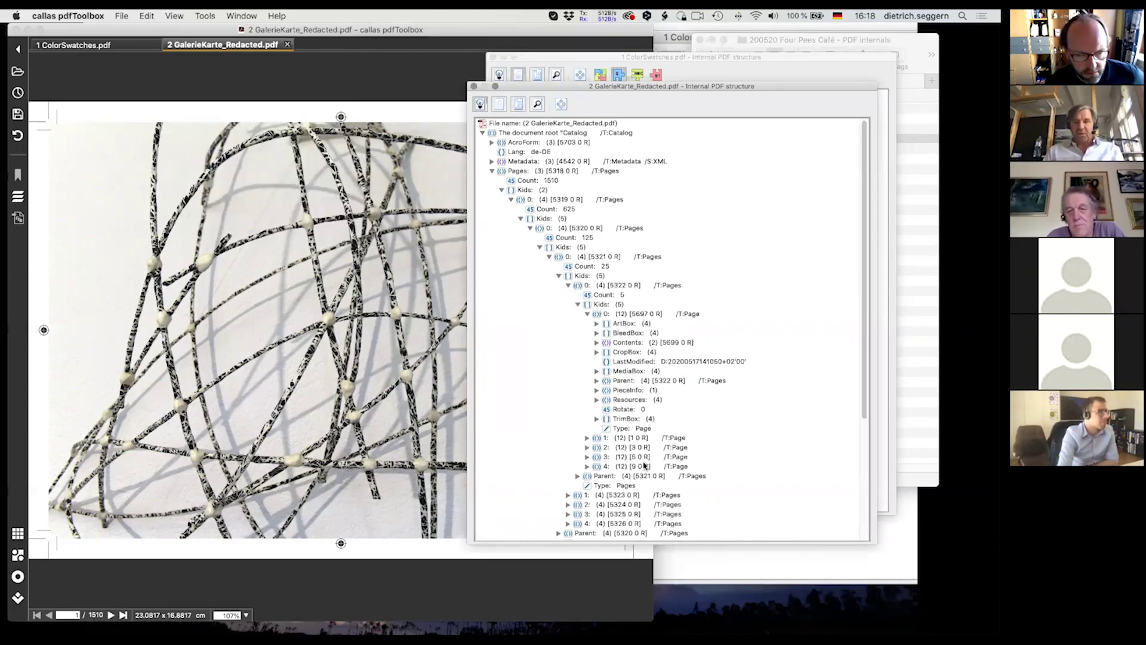
Step: Show the logical page structure of 2 GalerieKarte_Redacted.pdf and expand Page 6 through Contents to its content stream
{"action": "left_click", "coordinate": [496, 104]}
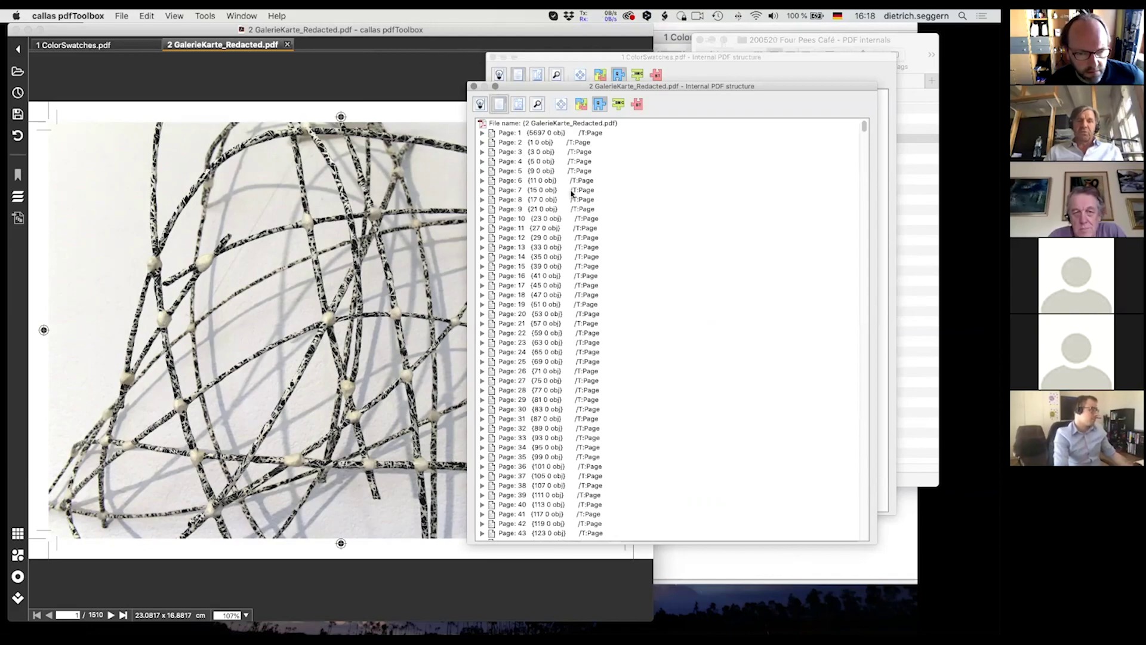
{"action": "left_click", "coordinate": [503, 132]}
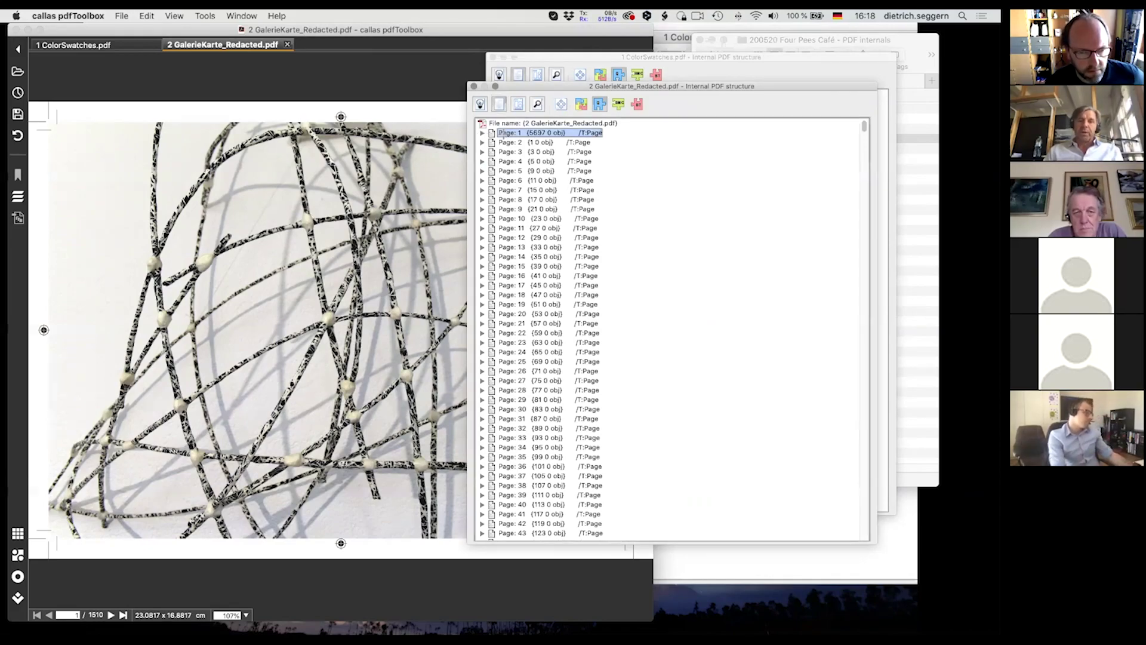
{"action": "key", "text": "Down"}
{"action": "key", "text": "Down"}
{"action": "key", "text": "Down"}
{"action": "key", "text": "Down"}
{"action": "key", "text": "Down"}
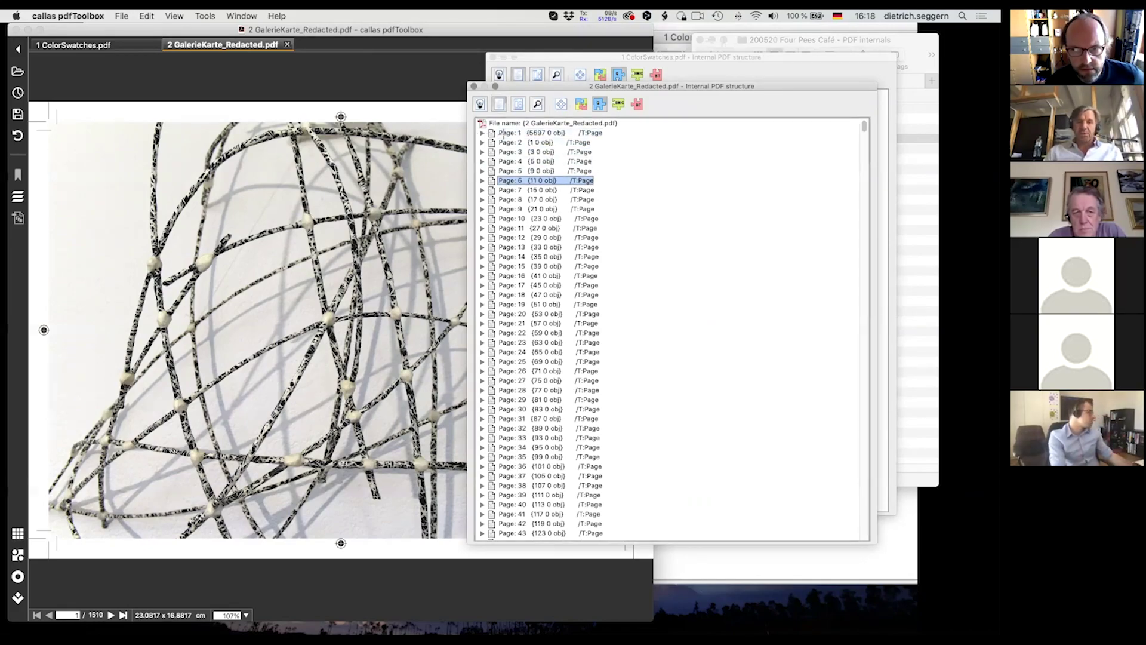
{"action": "key", "text": "Right"}
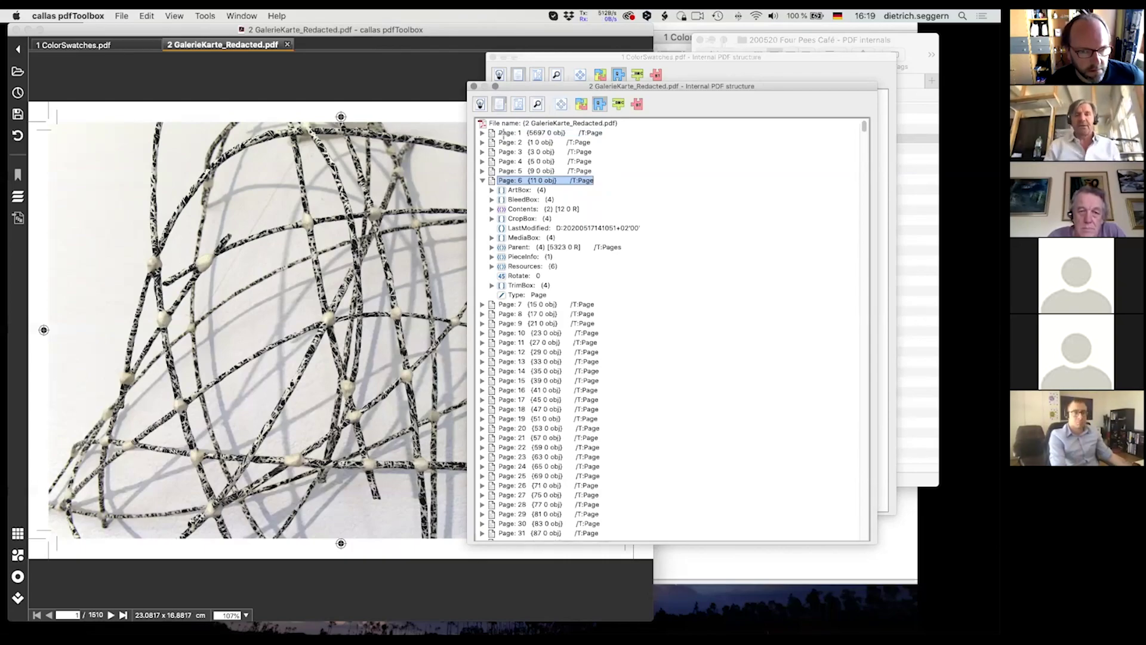
{"action": "left_click", "coordinate": [492, 209]}
{"action": "left_click", "coordinate": [500, 237]}
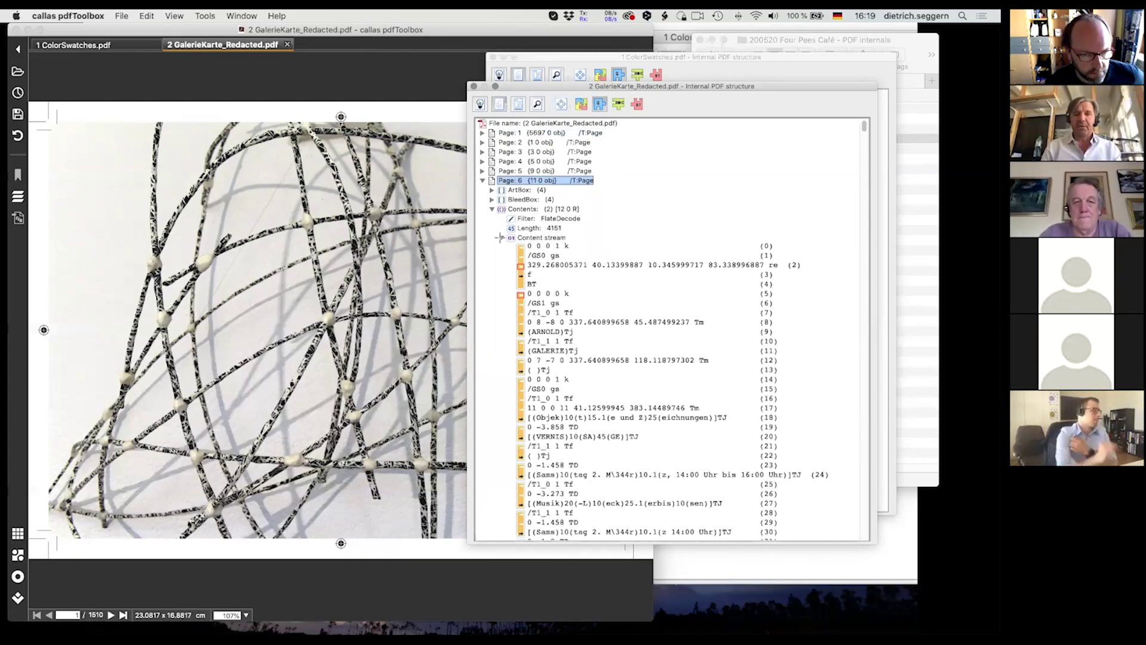
Step: Examine Page 6's content stream, selecting the first rectangle (re) line and the 0 0 0 0 k colour line
{"action": "scroll", "coordinate": [602, 455], "scroll_direction": "down", "scroll_amount": 3}
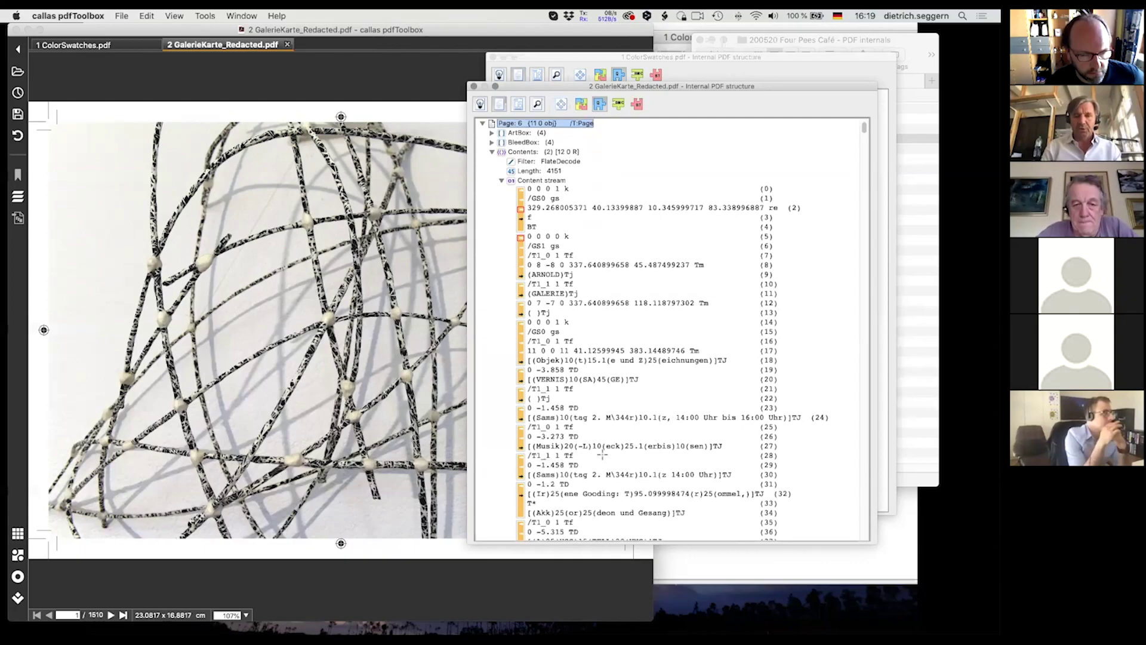
{"action": "scroll", "coordinate": [603, 455], "scroll_direction": "up", "scroll_amount": 3}
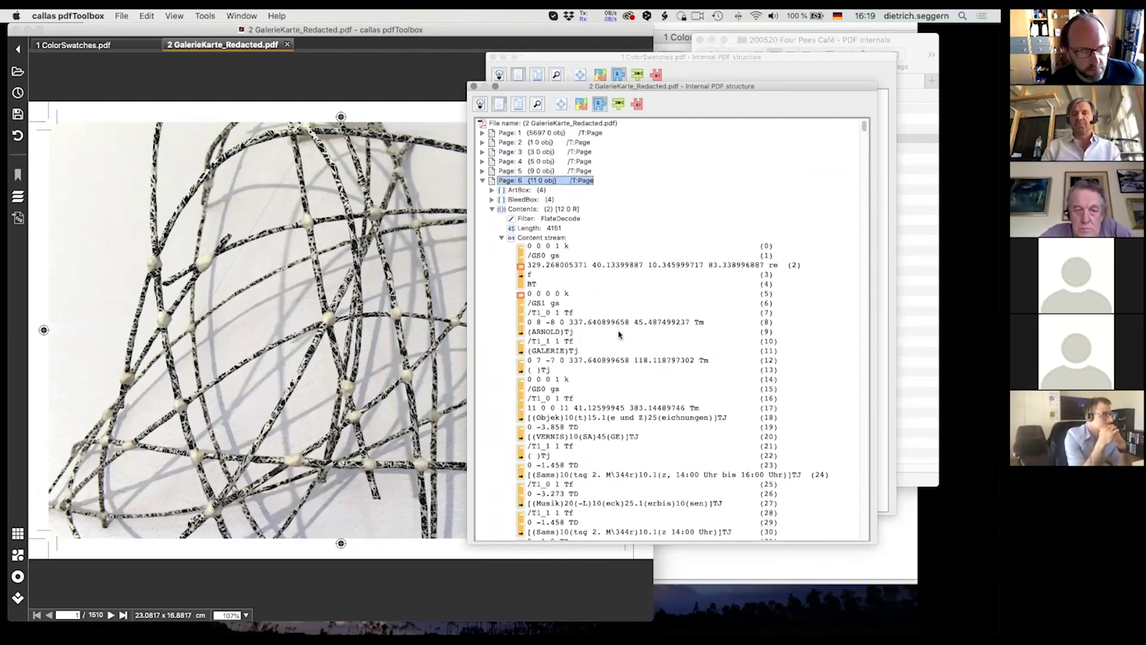
{"action": "left_click", "coordinate": [613, 265]}
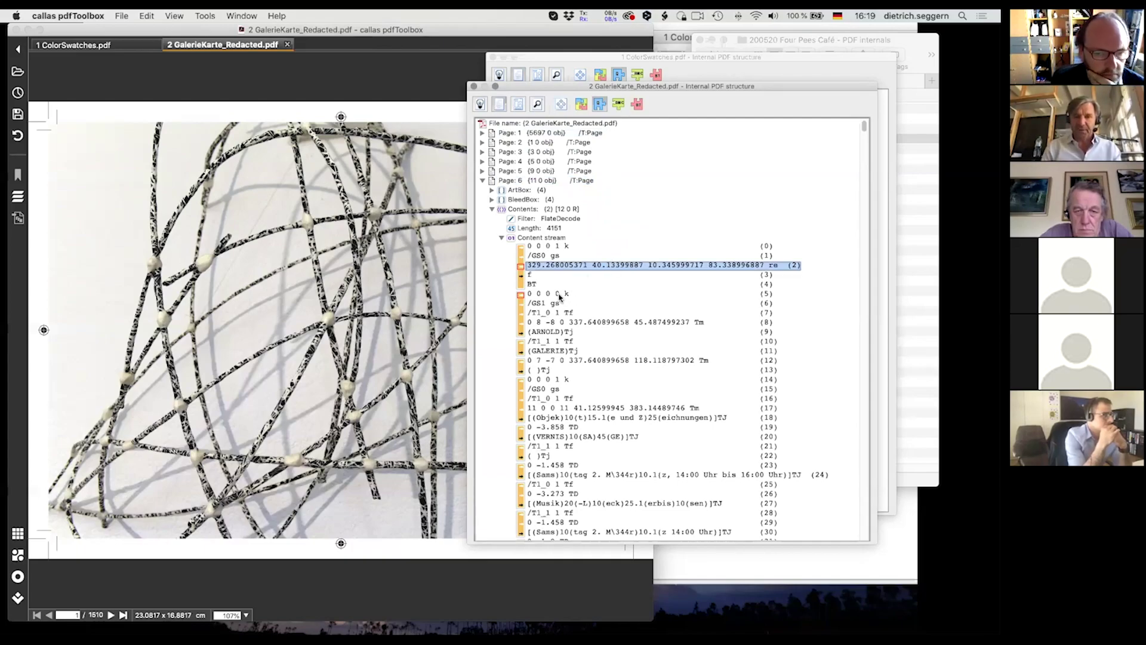
{"action": "left_click", "coordinate": [560, 294]}
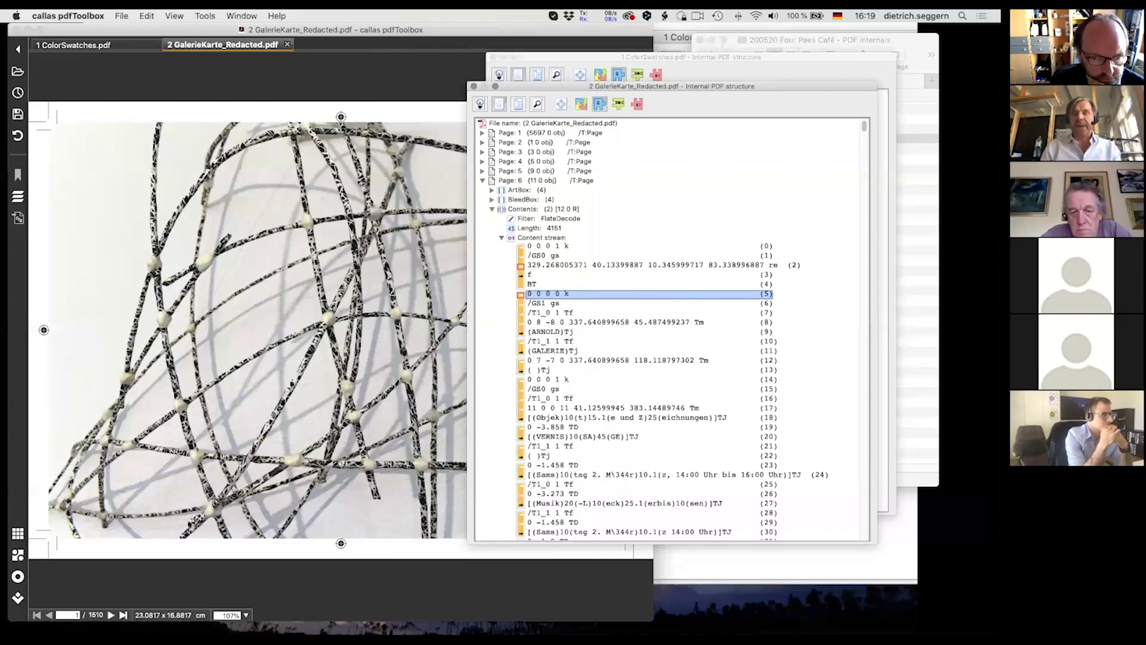
Step: Switch to the presentation and advance the Explore PDF views slide to the list of content stream views
{"action": "key", "text": "super+Tab"}
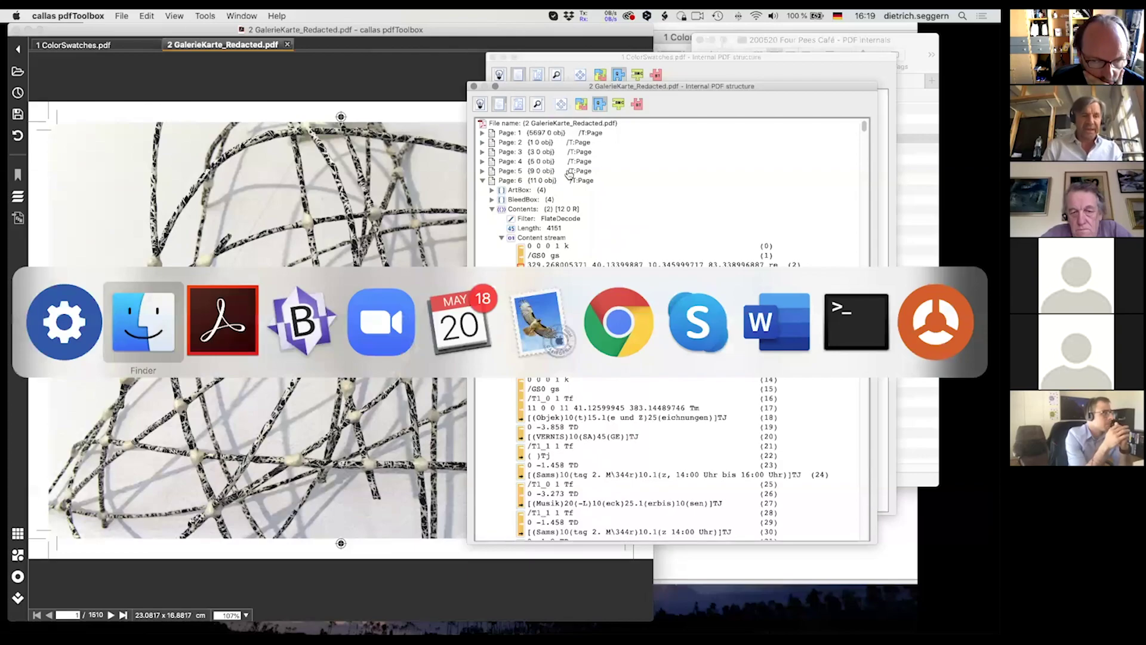
{"action": "key", "text": "super+shift+Tab"}
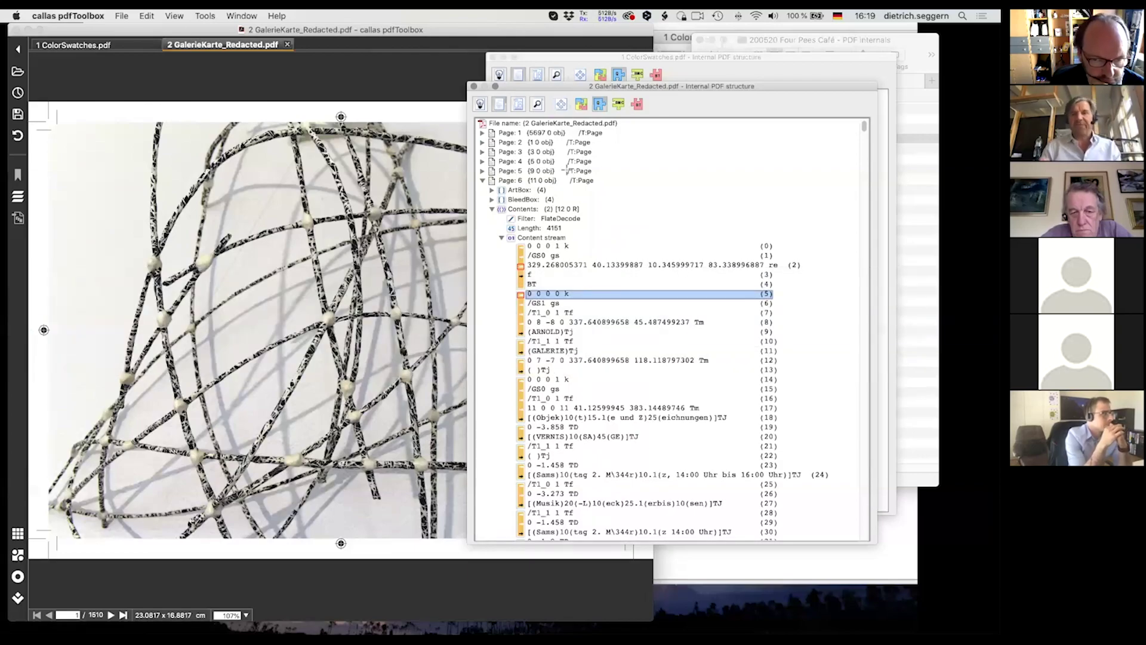
{"action": "key", "text": "super+Tab"}
{"action": "key", "text": "super+Tab"}
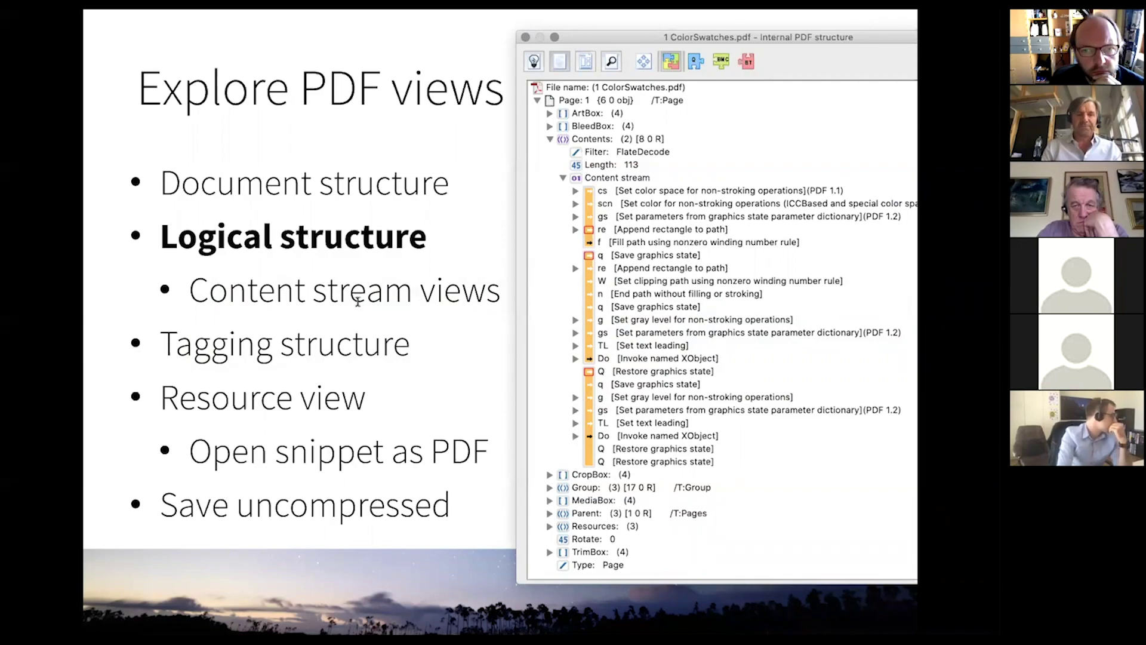
{"action": "key", "text": "Right"}
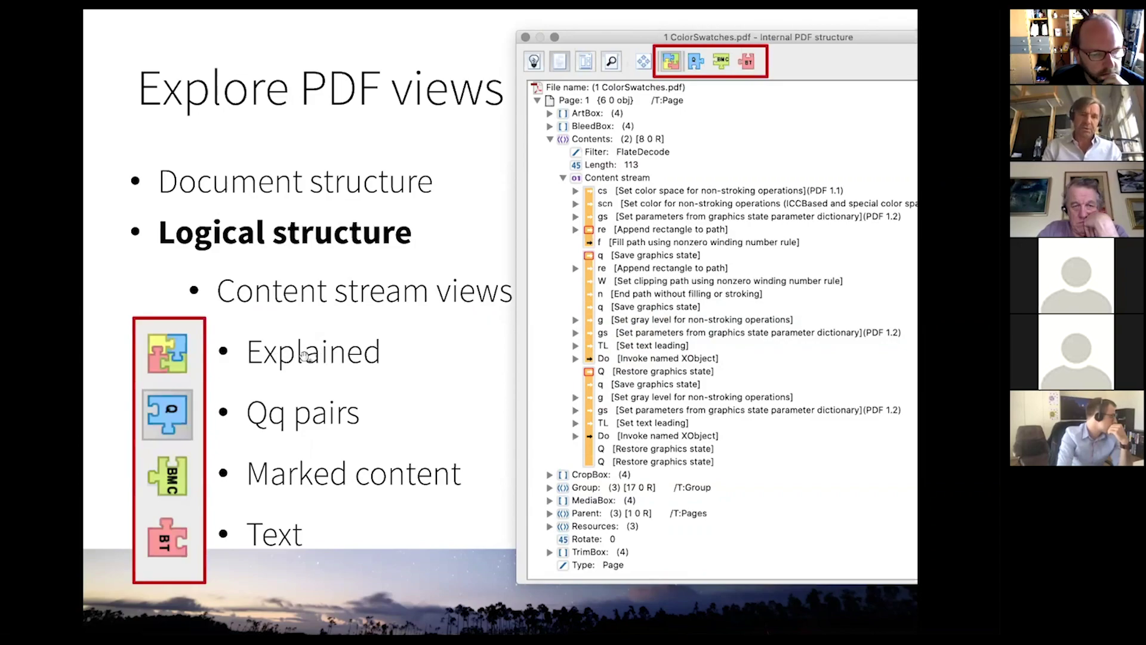
Step: Return to pdfToolbox, show 1 ColorSwatches.pdf, and close the GalerieKarte structure window to use the ColorSwatches one
{"action": "key", "text": "super+Tab"}
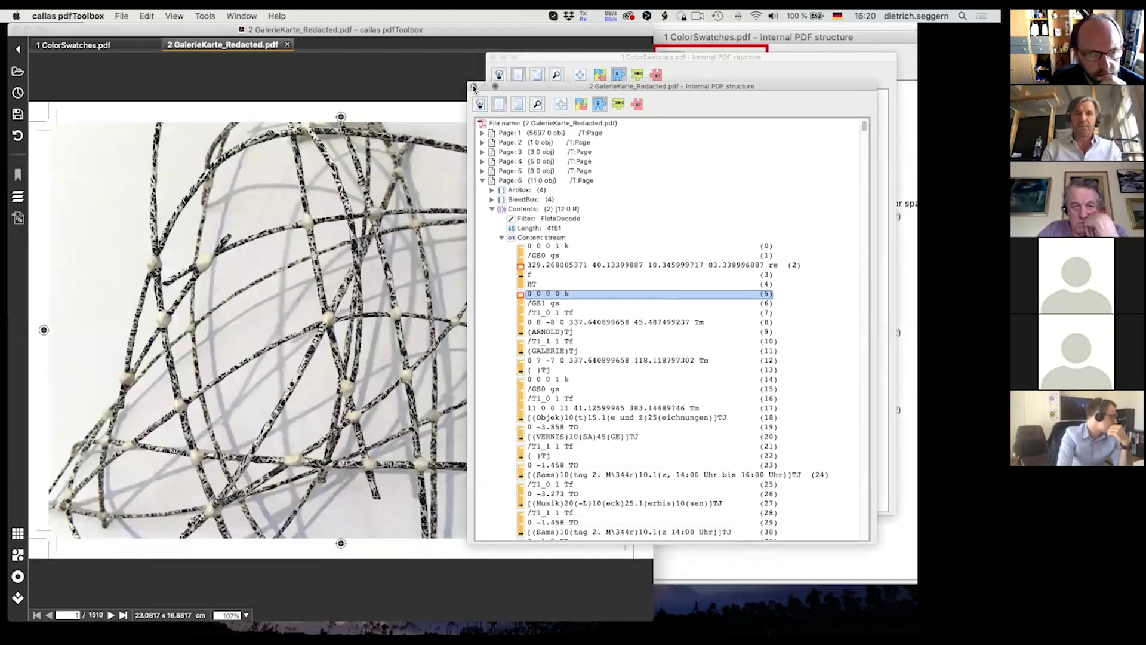
{"action": "left_click", "coordinate": [135, 46]}
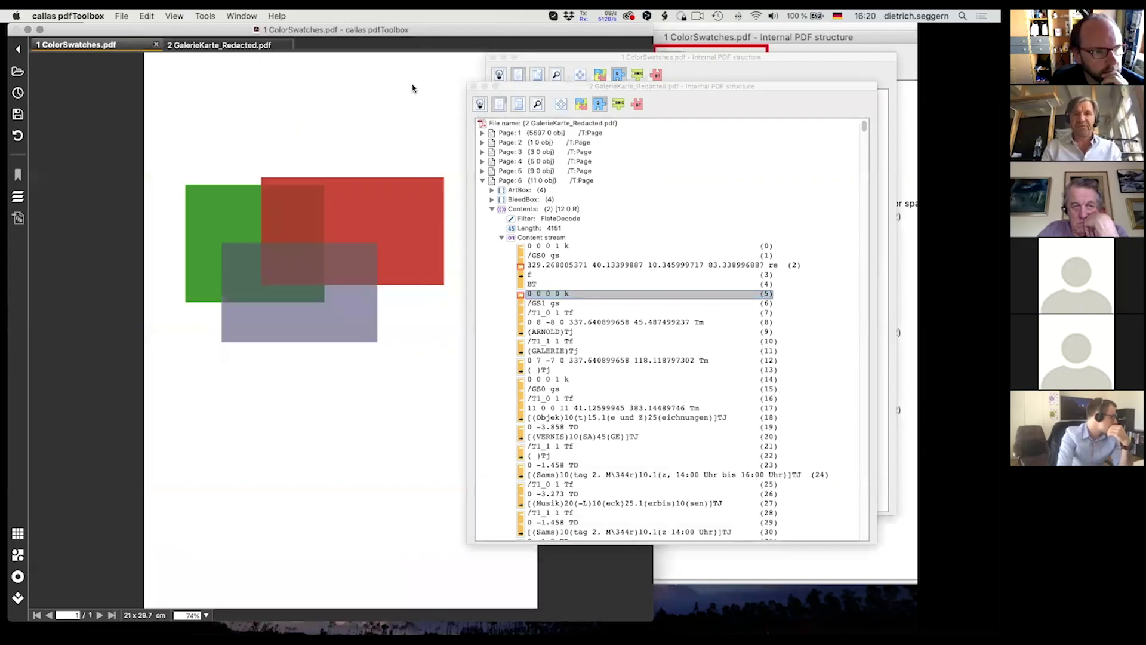
{"action": "left_click", "coordinate": [474, 86]}
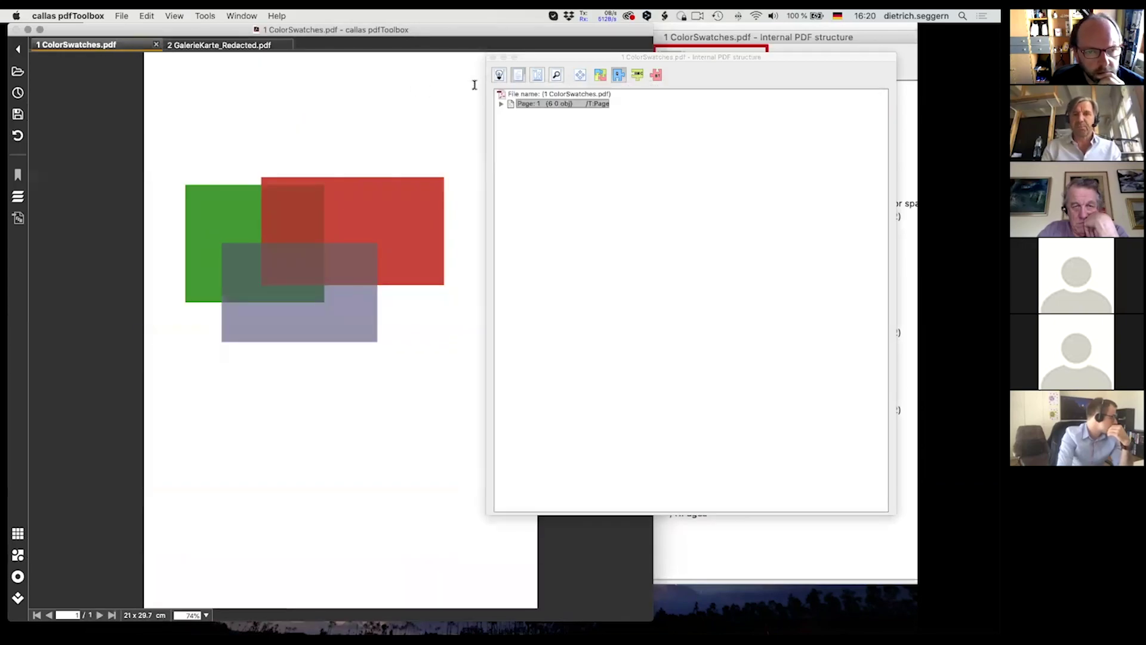
{"action": "left_click", "coordinate": [591, 151]}
{"action": "left_click", "coordinate": [517, 77]}
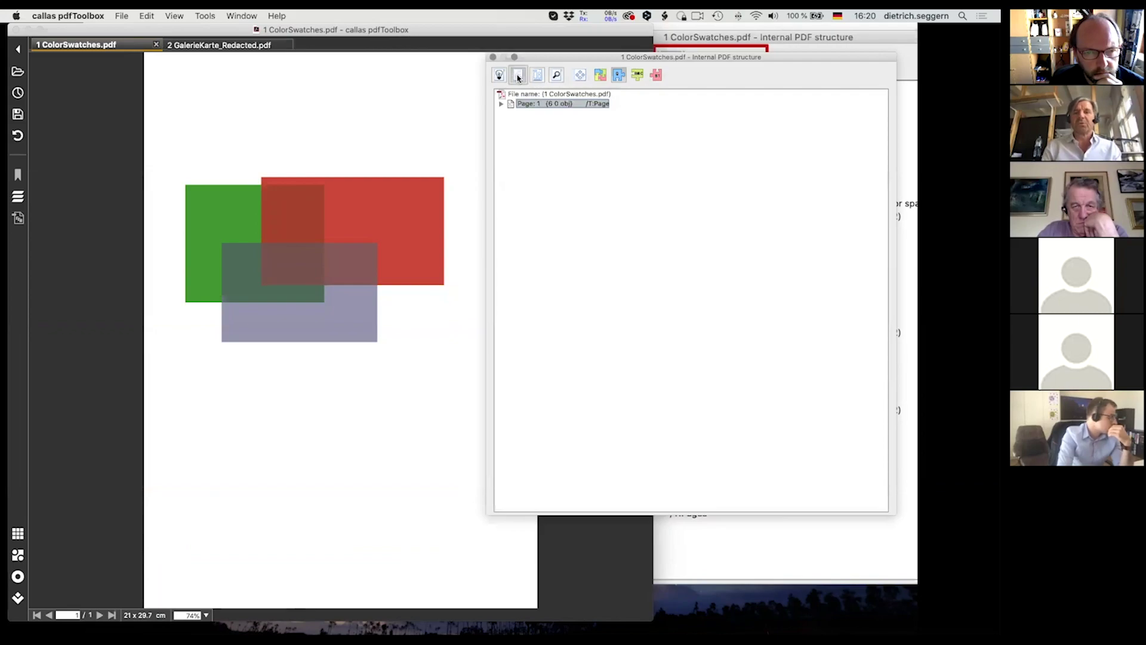
Step: Expand Page 1 of 1 ColorSwatches.pdf through Contents to its content stream
{"action": "left_click", "coordinate": [501, 104]}
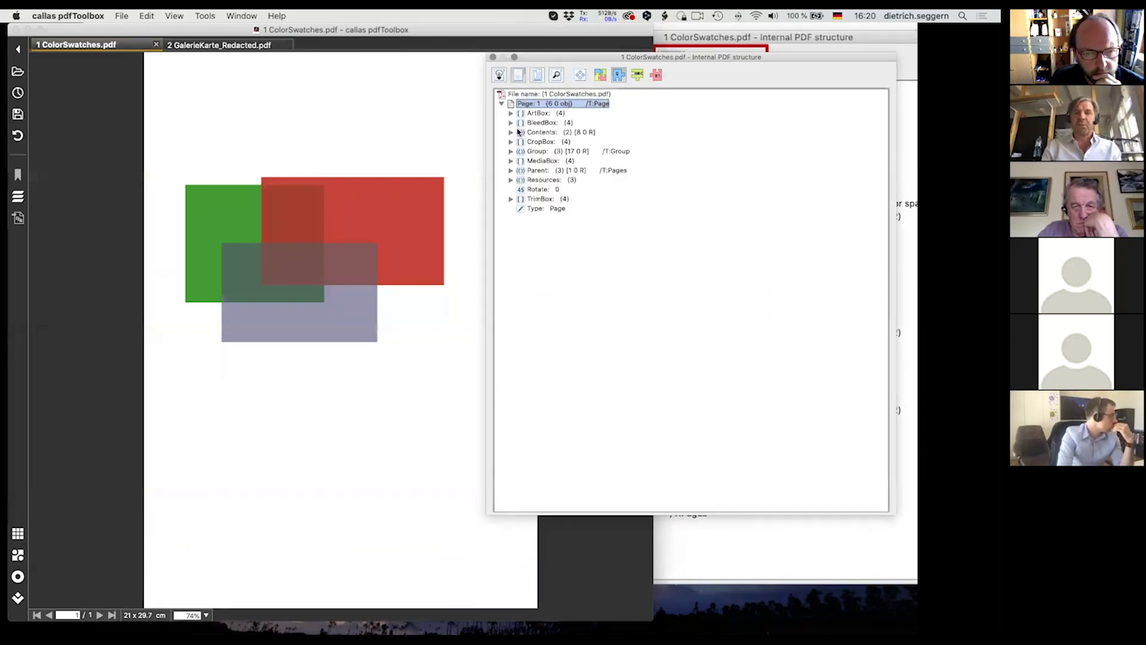
{"action": "left_click", "coordinate": [512, 132]}
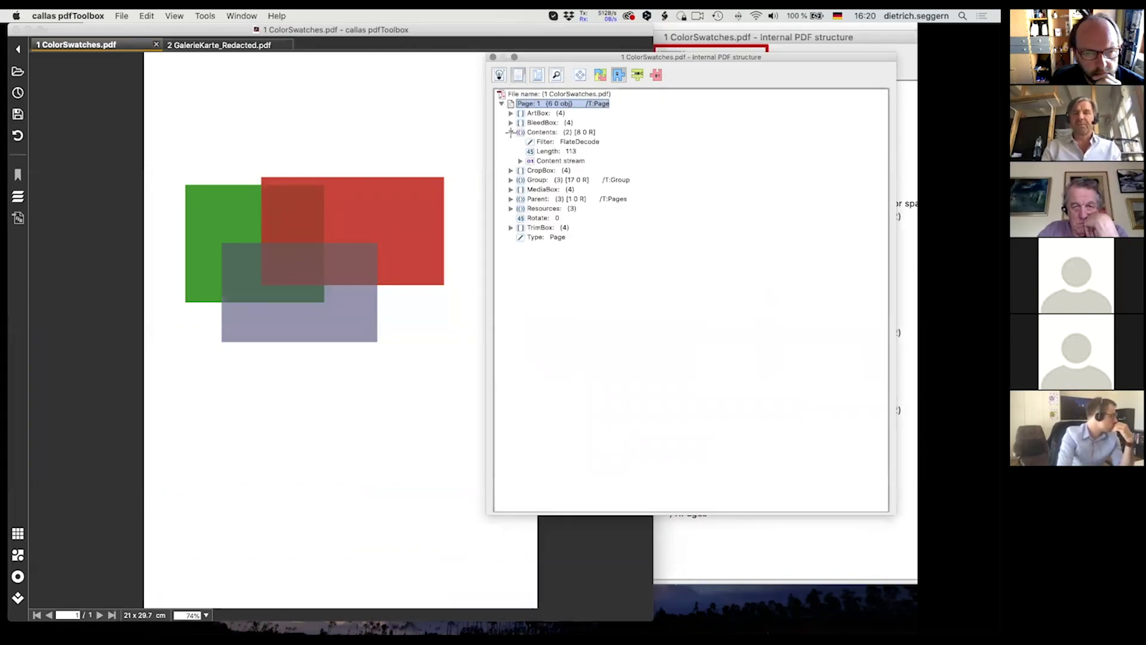
{"action": "left_click", "coordinate": [520, 161]}
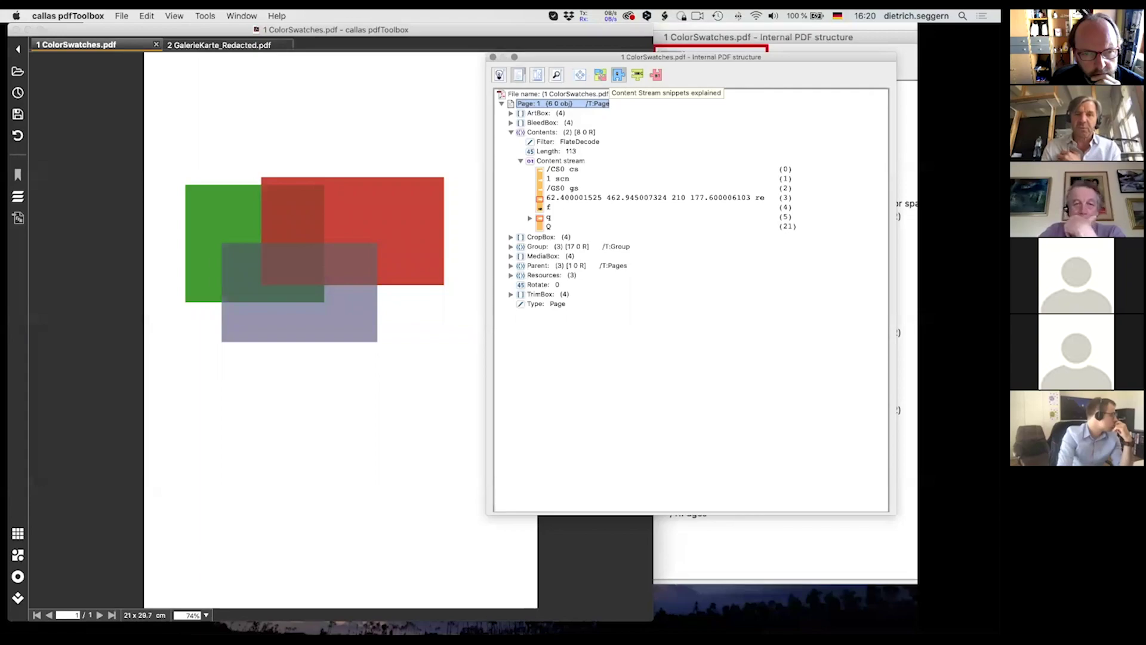
Step: Show the content stream snippets explained and expand the operands of the first Append rectangle to path operator
{"action": "left_click", "coordinate": [600, 74]}
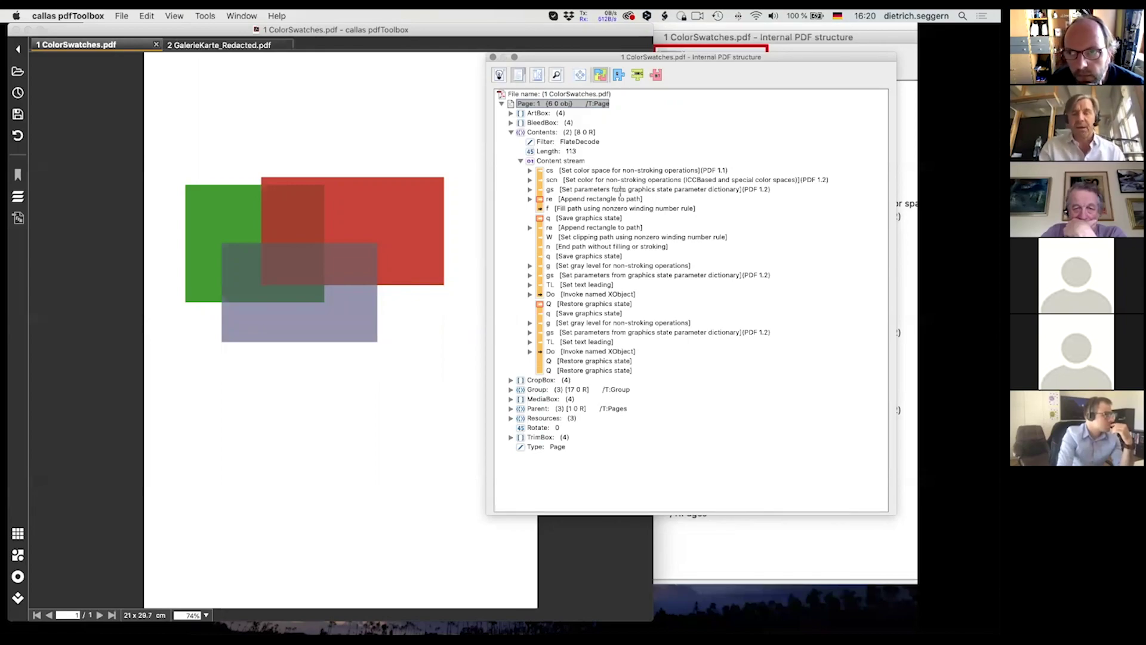
{"action": "left_click", "coordinate": [594, 201]}
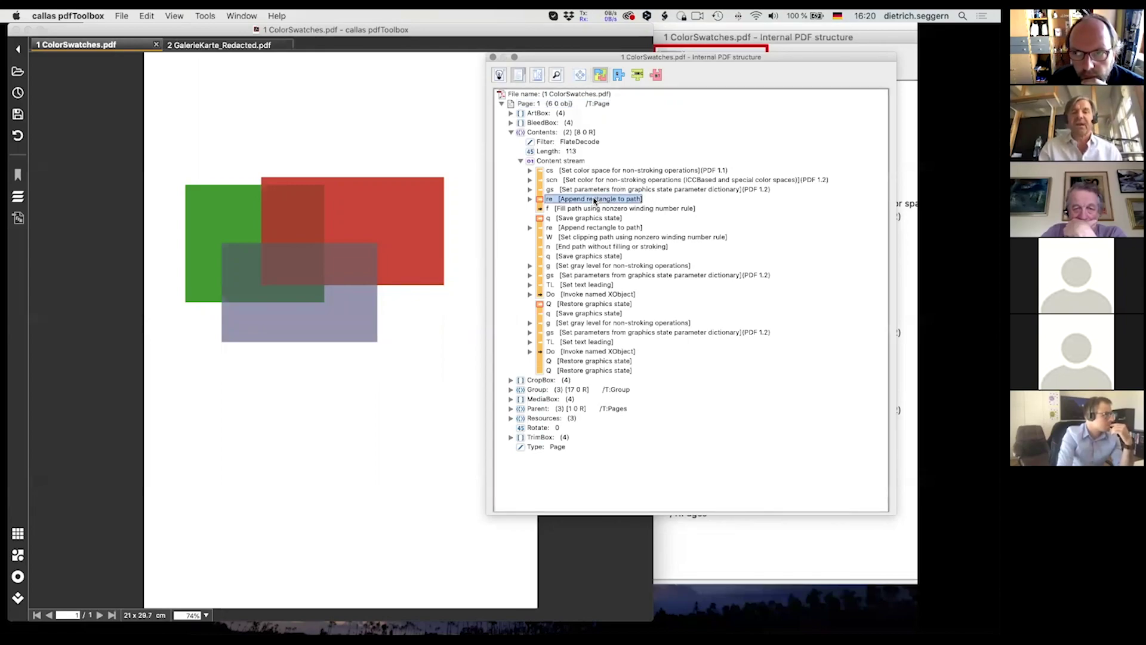
{"action": "left_click", "coordinate": [530, 199]}
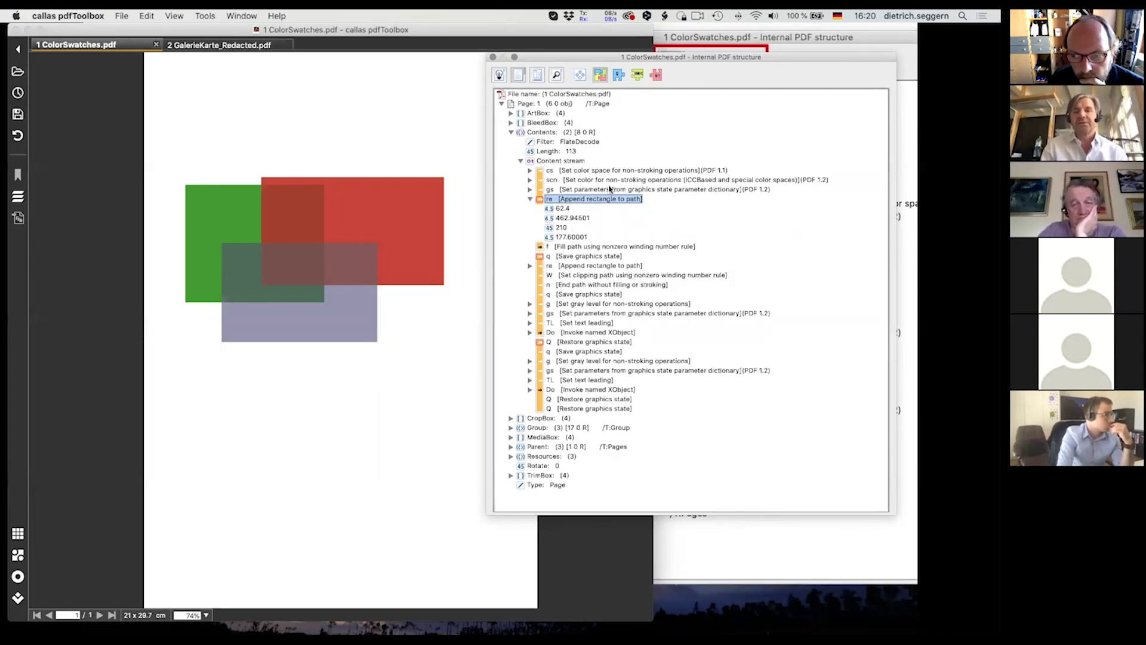
Step: Compare the first rectangle operator's line in the Text (BT) view with its entry in the explained view
{"action": "left_click", "coordinate": [656, 74]}
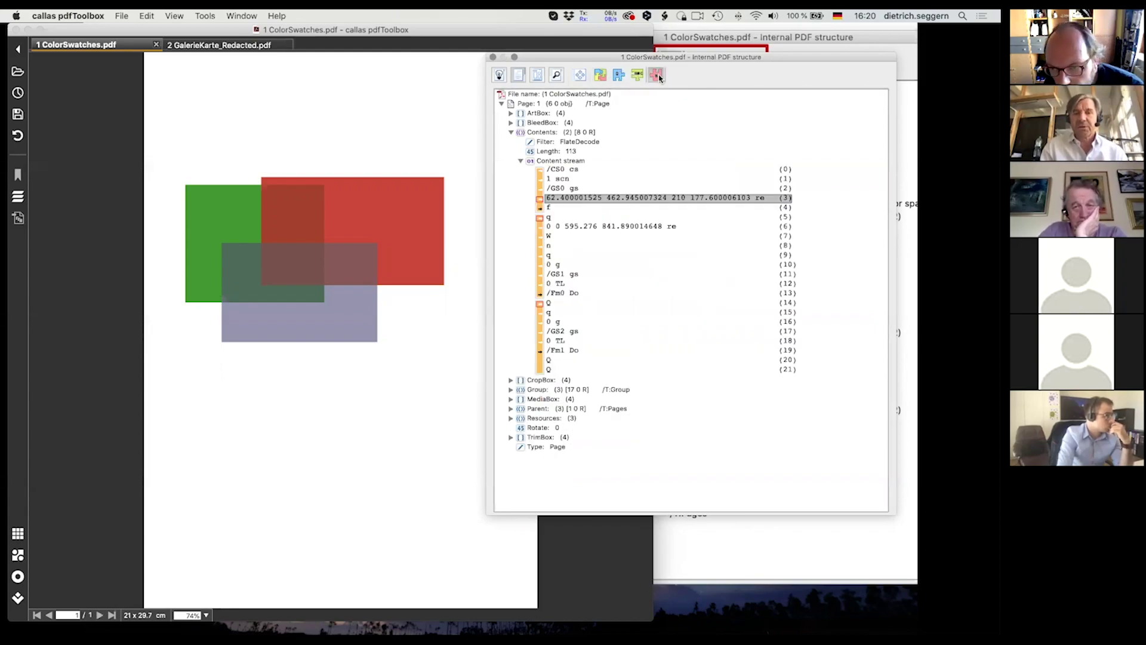
{"action": "left_click", "coordinate": [592, 200]}
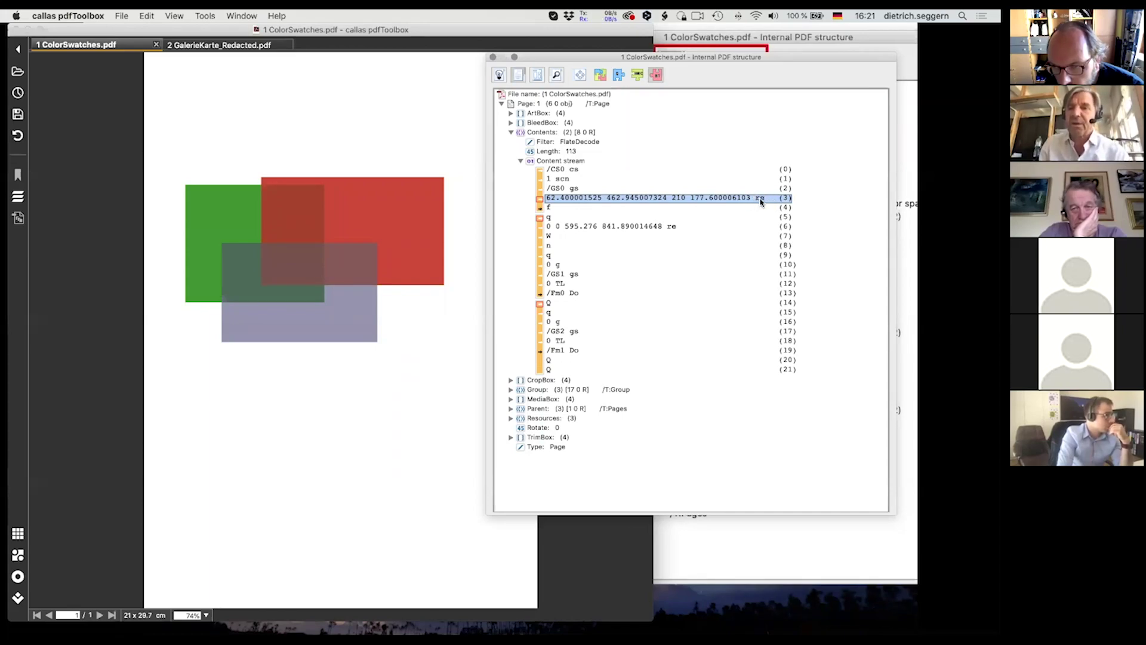
{"action": "left_click", "coordinate": [599, 74]}
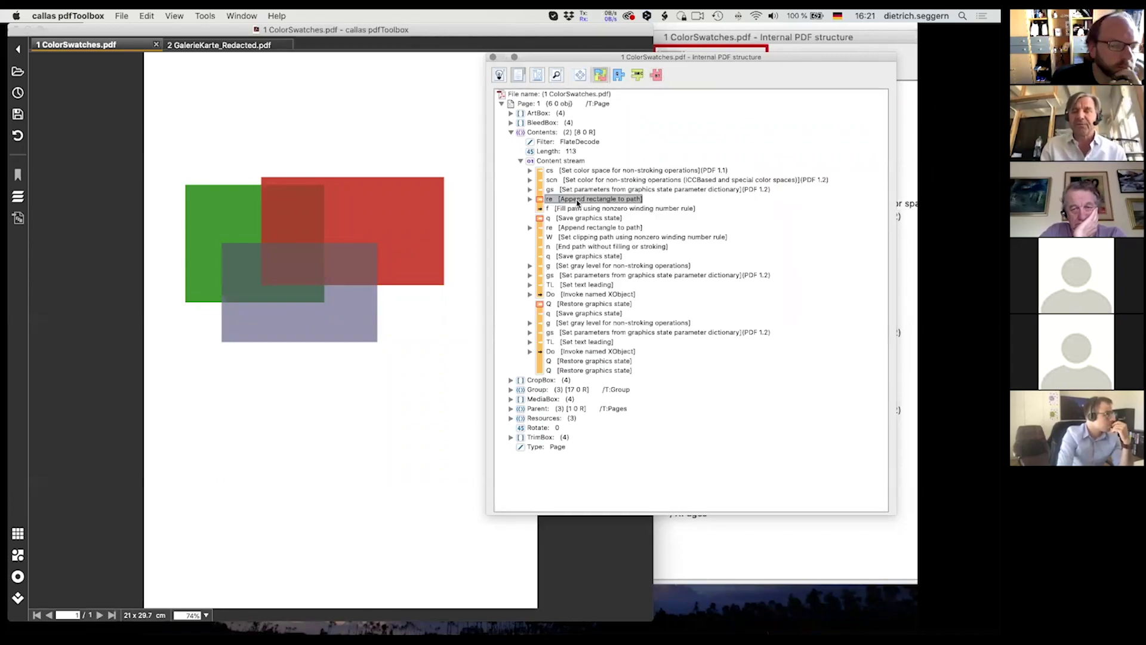
Step: Show the content stream as q/Q pairs and expand the outer q block (5) and its first nested q (9)
{"action": "left_click", "coordinate": [617, 76]}
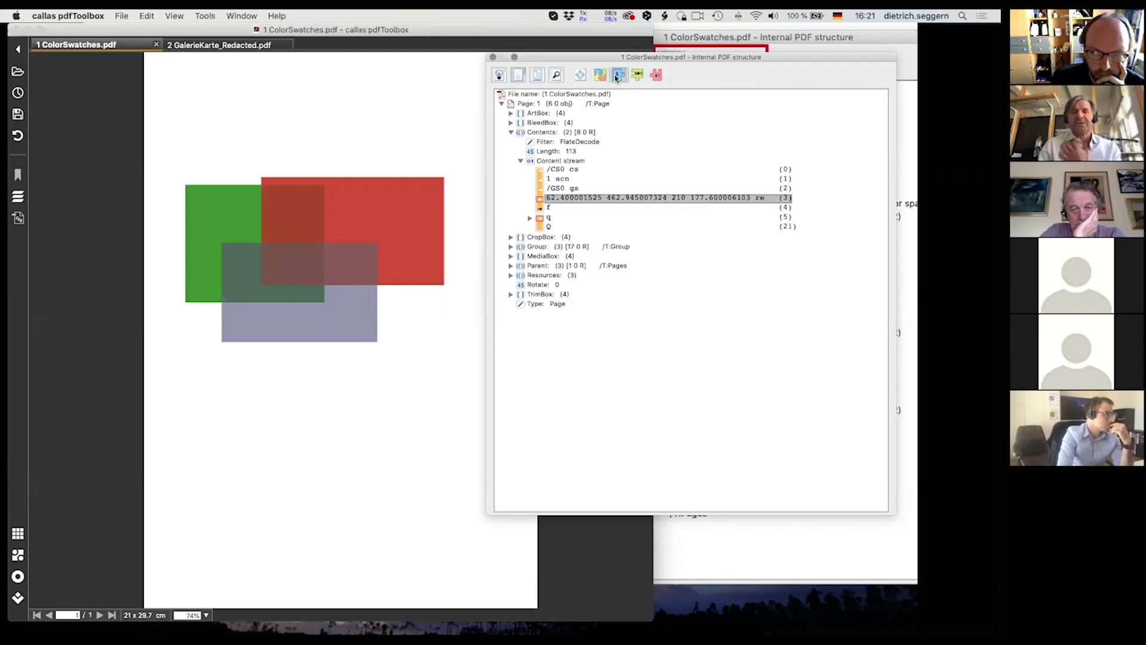
{"action": "left_click", "coordinate": [550, 218]}
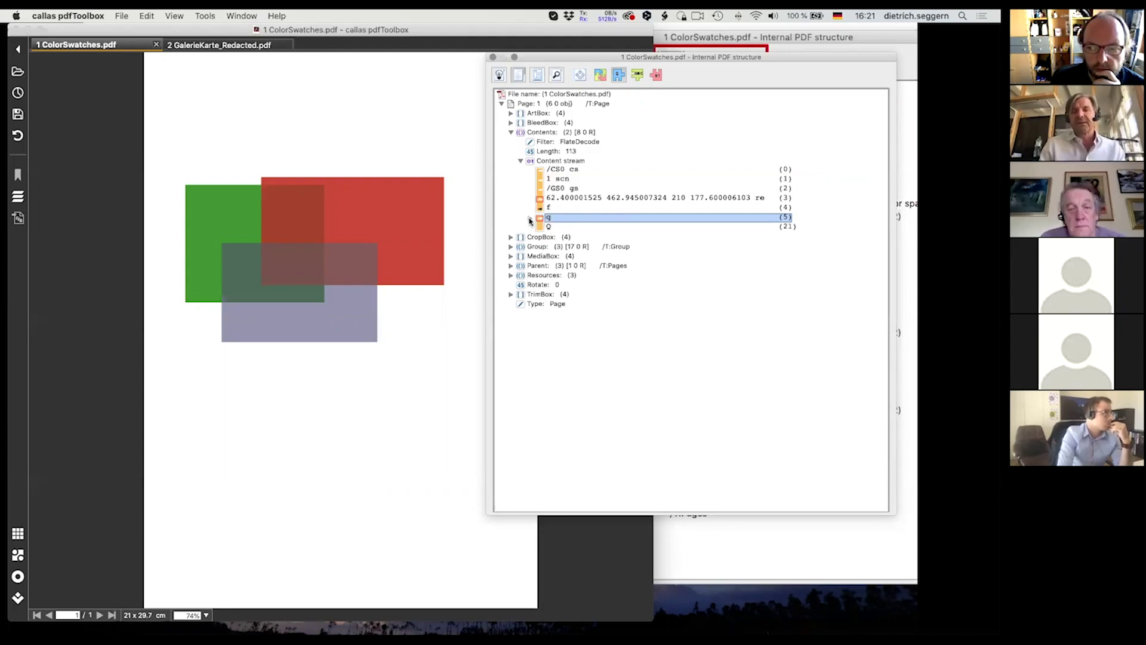
{"action": "left_click", "coordinate": [530, 218]}
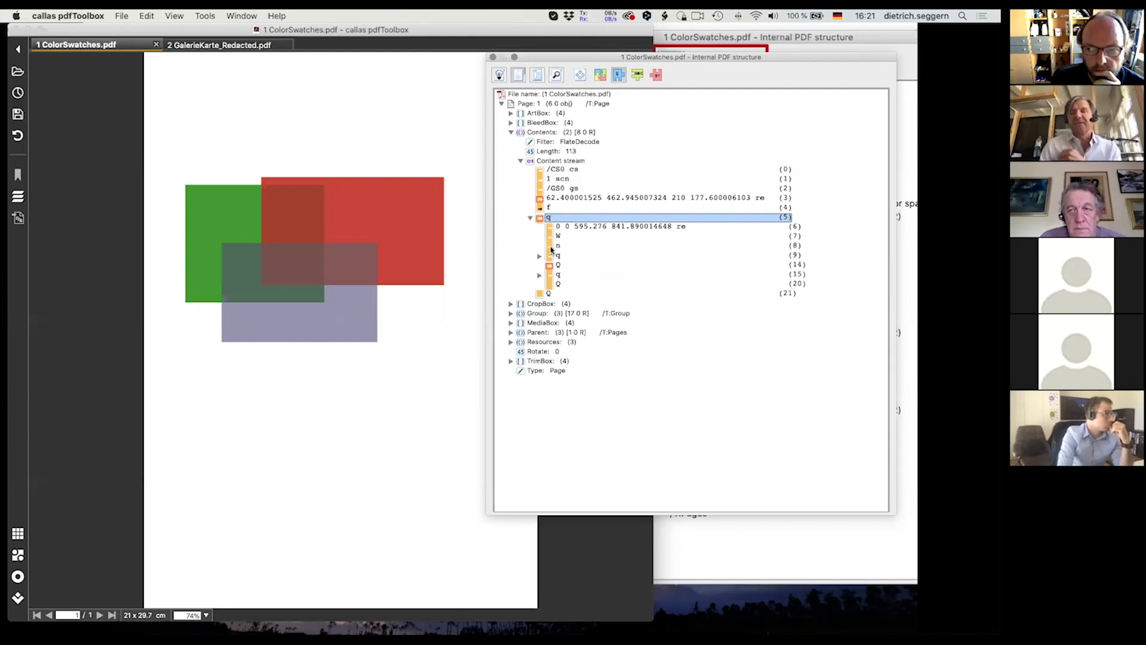
{"action": "left_click", "coordinate": [550, 294]}
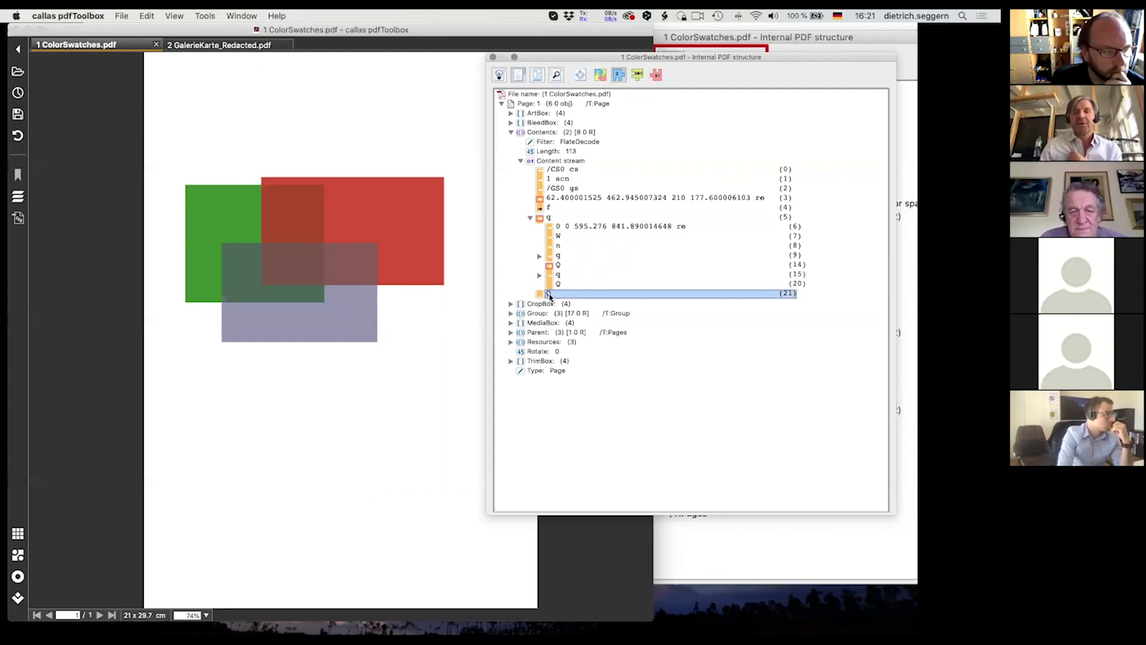
{"action": "left_click", "coordinate": [540, 255]}
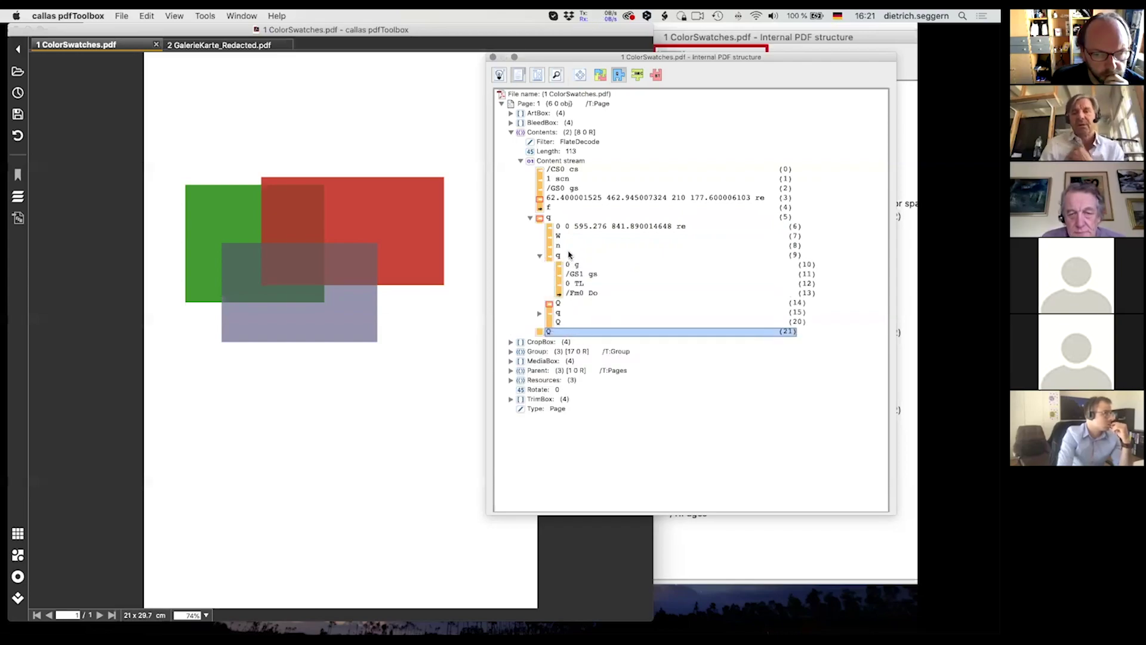
Step: Examine the /Fm0 Do operator inside the first nested q block and its closing Q
{"action": "left_click", "coordinate": [580, 294]}
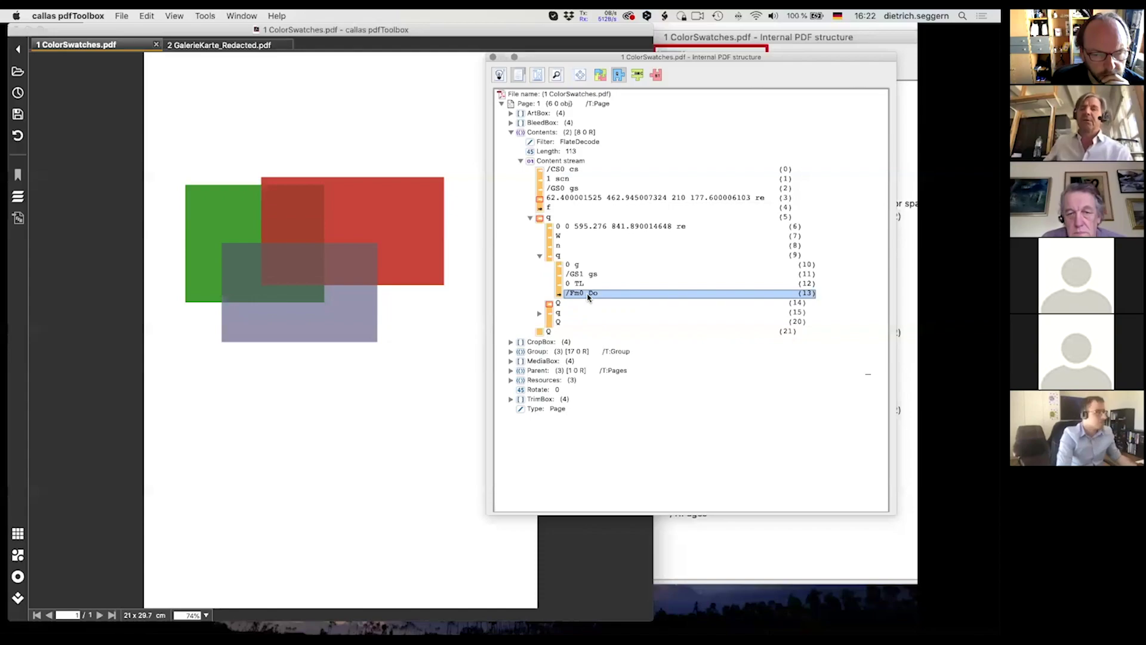
{"action": "left_click", "coordinate": [551, 304]}
{"action": "left_click", "coordinate": [577, 295]}
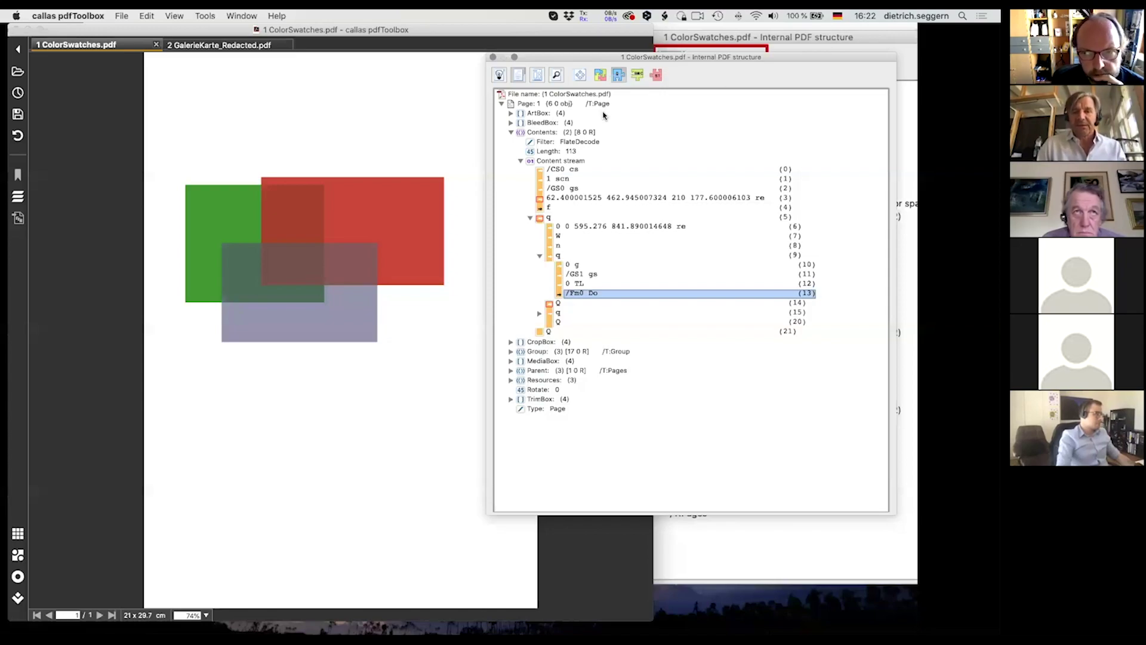
Step: Switch to the ISO 32000-2:2017(E) document in Acrobat, collapse the 8 Graphics bookmarks, and go to Annex A Operator Summary
{"action": "key", "text": "super+Tab"}
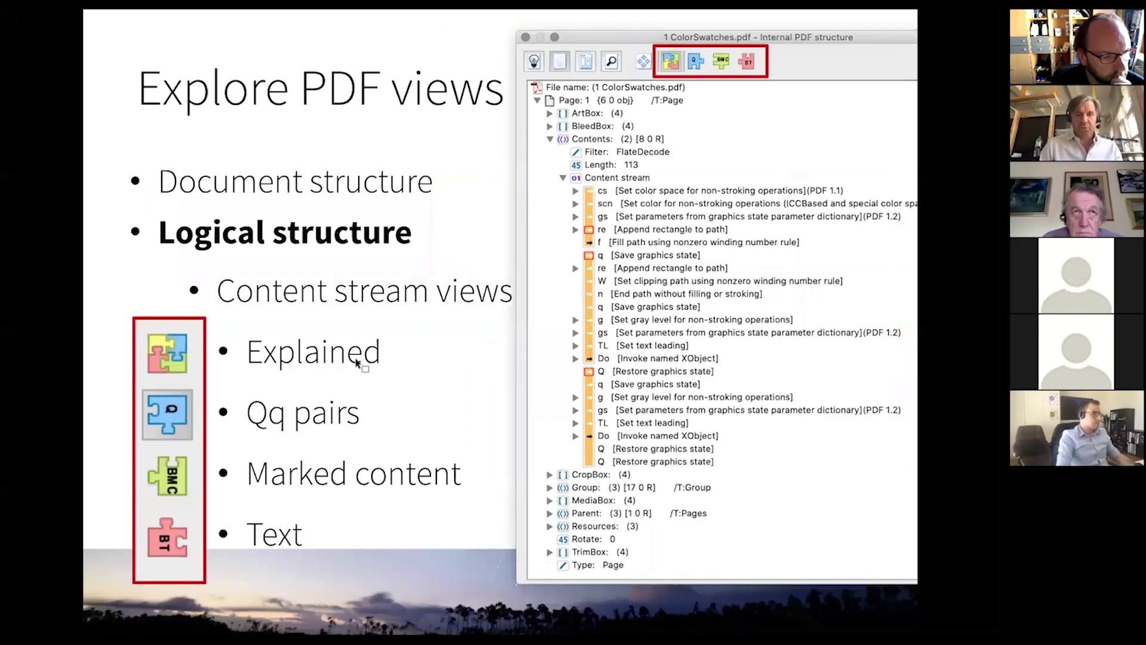
{"action": "key", "text": "super+Tab"}
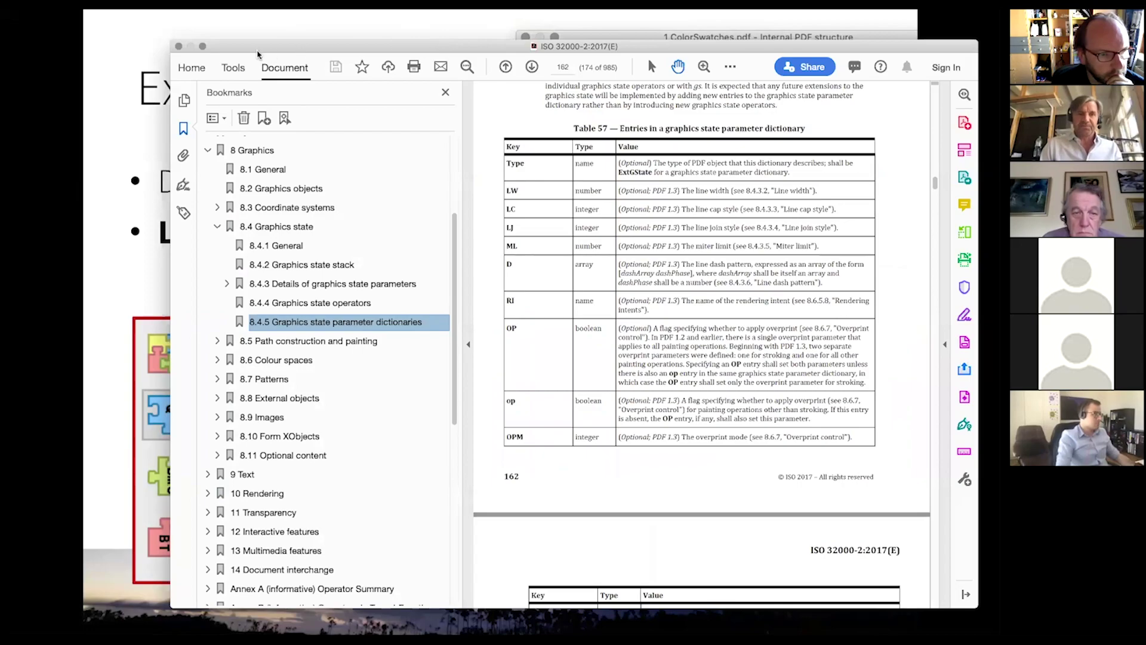
{"action": "left_click_drag", "start_coordinate": [257, 53], "coordinate": [208, 26]}
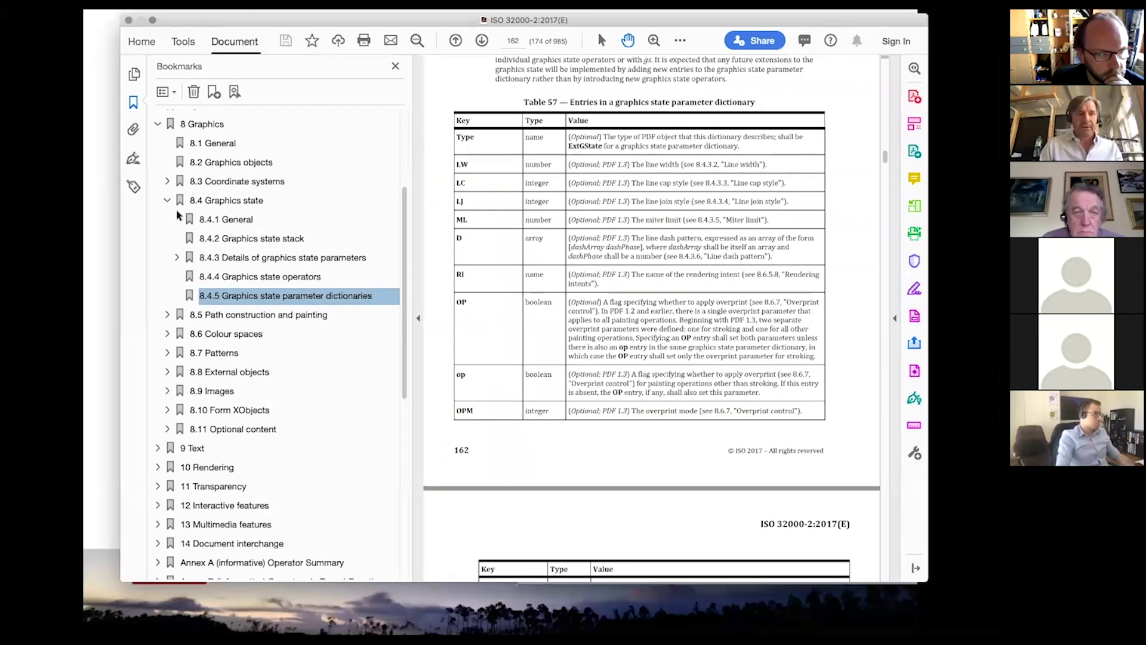
{"action": "left_click", "coordinate": [159, 124]}
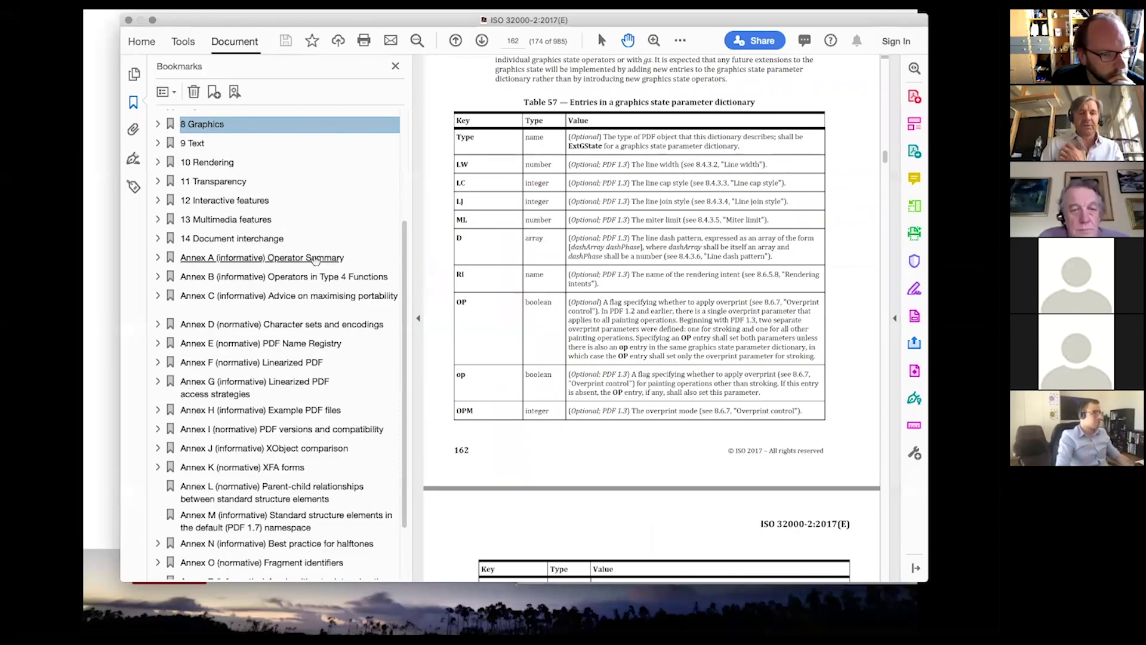
{"action": "left_click", "coordinate": [315, 258]}
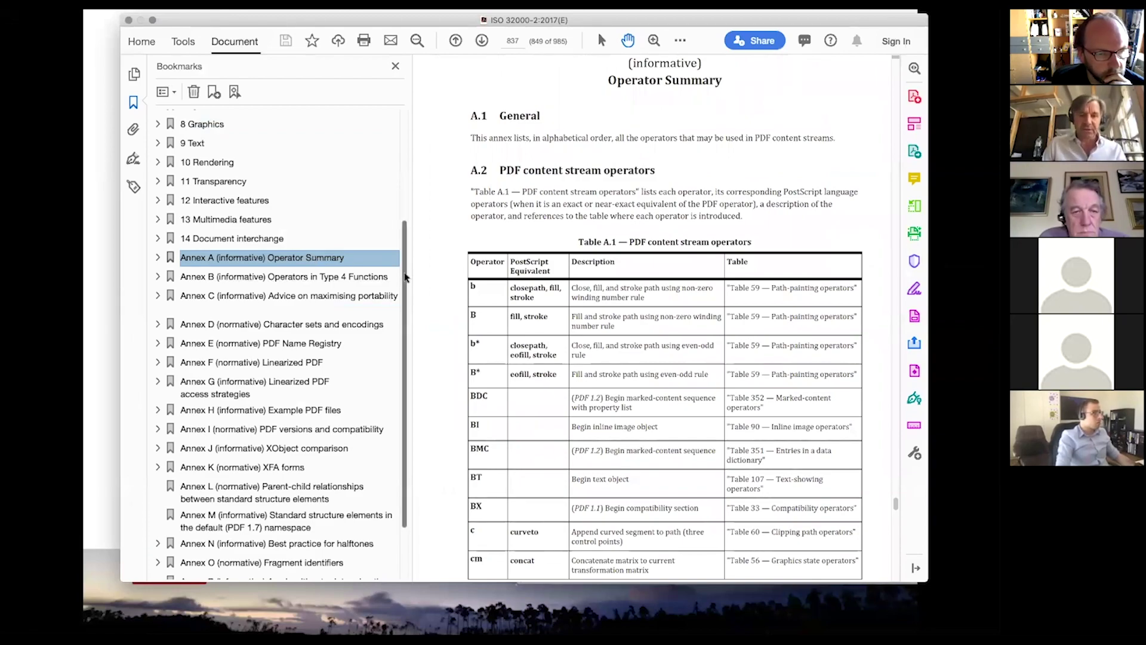
Step: Reduce the ISO 32000-2 window's height from its upper edge and go to the Foreword bookmark
{"action": "scroll", "coordinate": [408, 149], "scroll_direction": "up", "scroll_amount": 1}
{"action": "scroll", "coordinate": [408, 149], "scroll_direction": "up", "scroll_amount": 5}
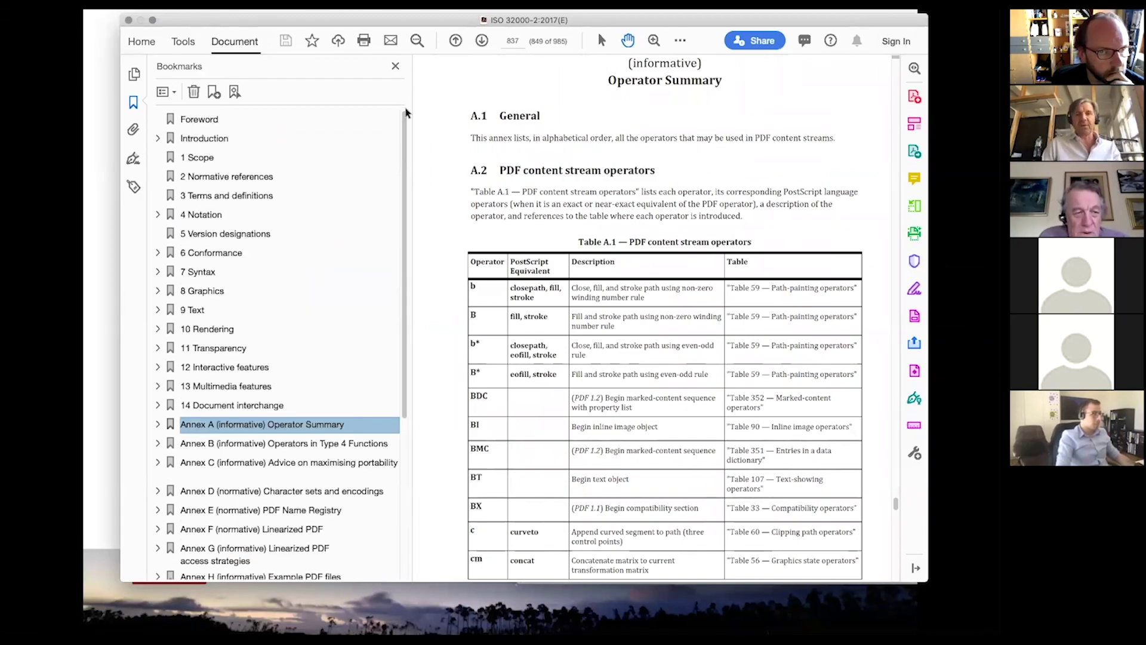
{"action": "left_click_drag", "start_coordinate": [366, 15], "coordinate": [366, 54]}
{"action": "left_click", "coordinate": [200, 158]}
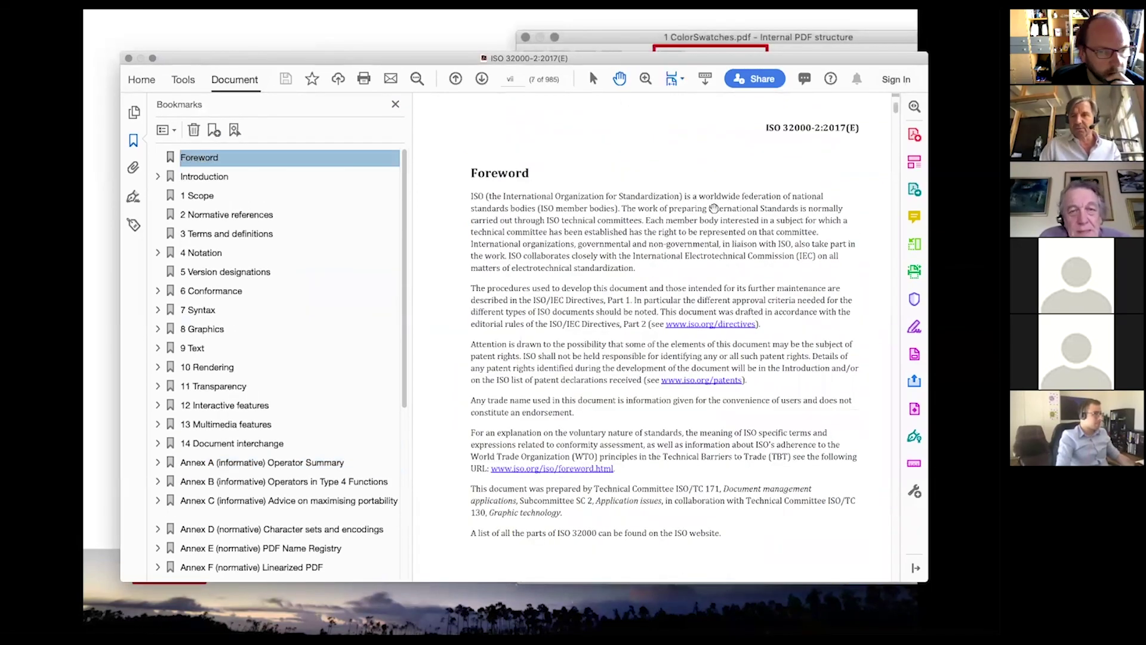
Step: Go to Annex A Operator Summary in the ISO 32000-2 document and review the operators of Table A.1 through its end
{"action": "scroll", "coordinate": [717, 213], "scroll_direction": "up", "scroll_amount": 10}
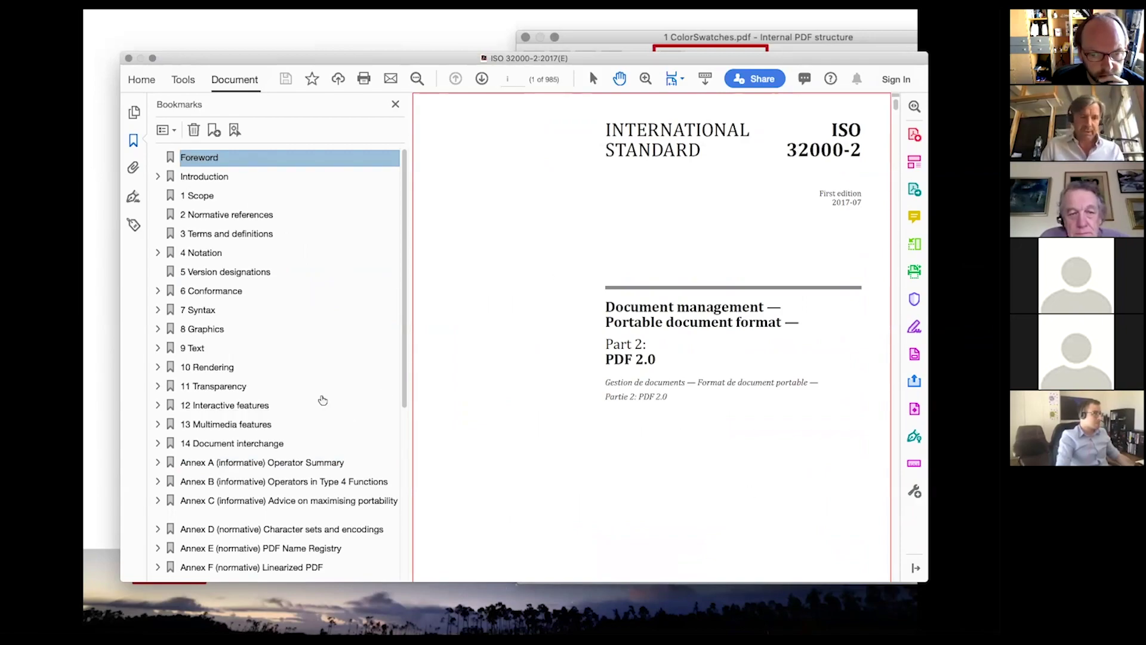
{"action": "left_click", "coordinate": [241, 463]}
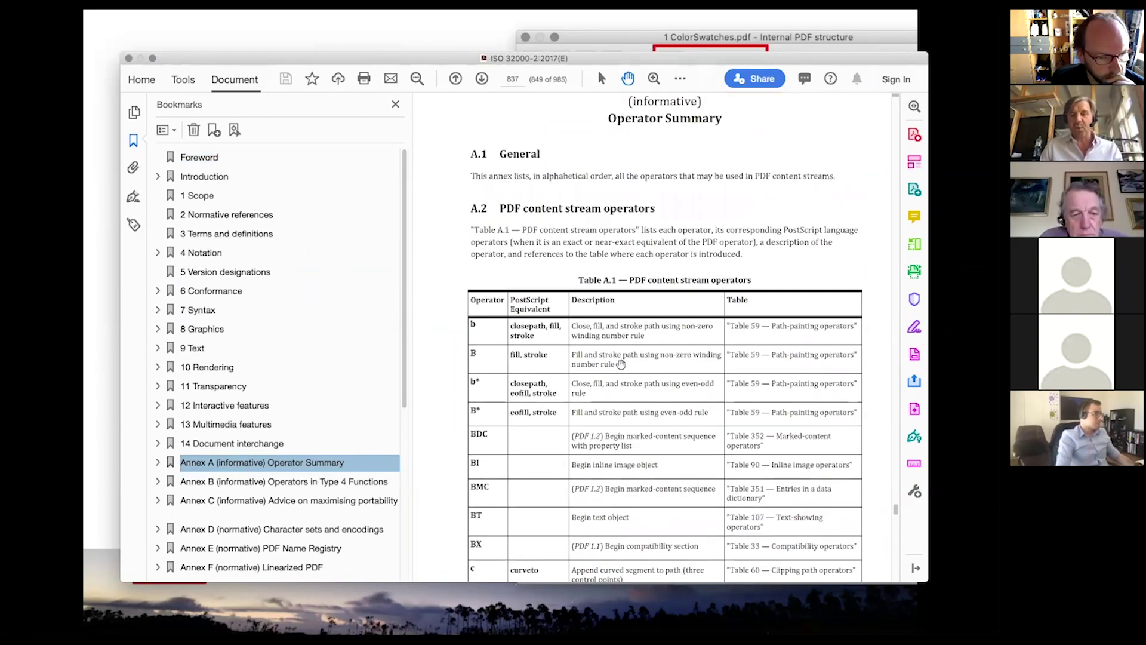
{"action": "scroll", "coordinate": [621, 364], "scroll_direction": "down", "scroll_amount": 5}
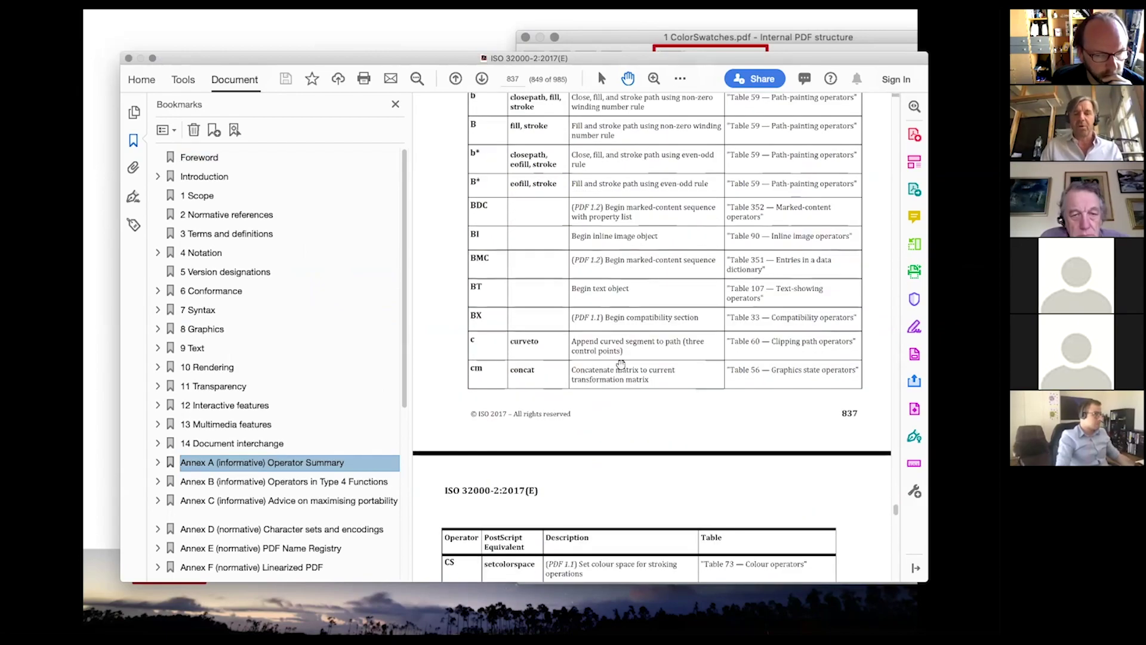
{"action": "scroll", "coordinate": [621, 364], "scroll_direction": "down", "scroll_amount": 4}
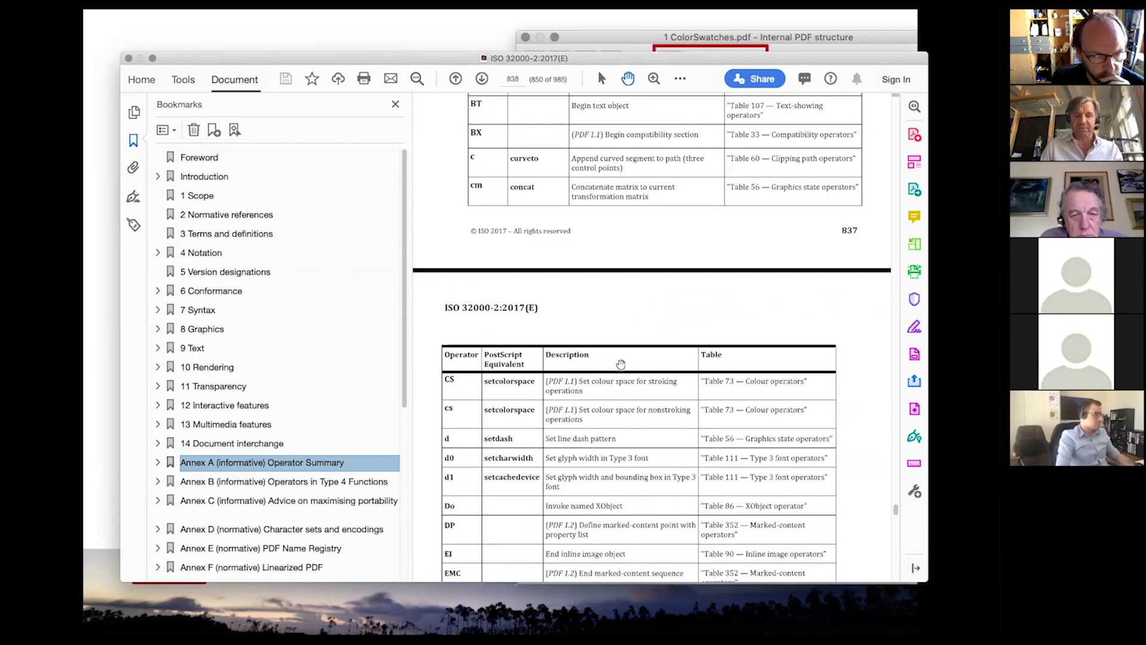
{"action": "scroll", "coordinate": [621, 363], "scroll_direction": "down", "scroll_amount": 15}
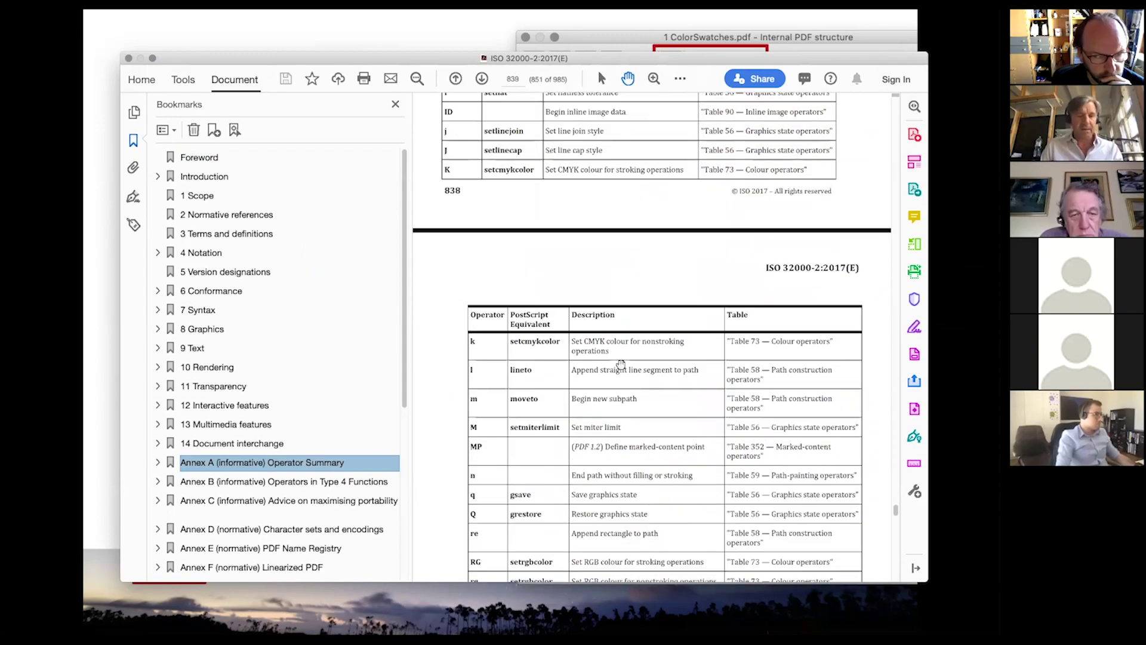
{"action": "scroll", "coordinate": [621, 364], "scroll_direction": "down", "scroll_amount": 10}
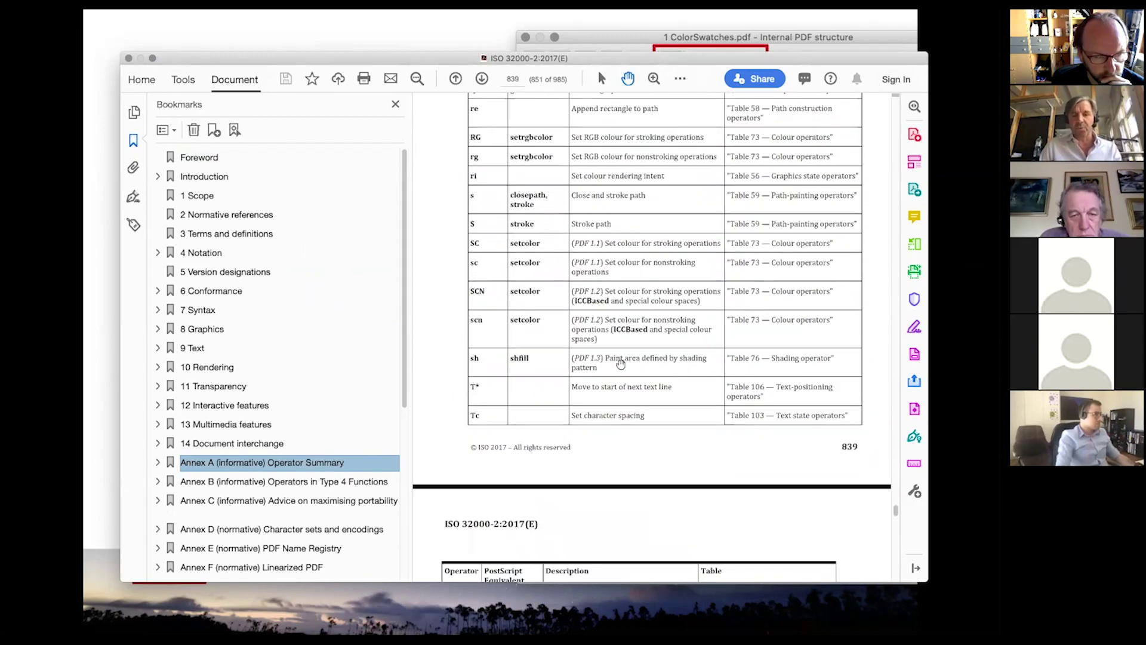
{"action": "scroll", "coordinate": [621, 363], "scroll_direction": "down", "scroll_amount": 11}
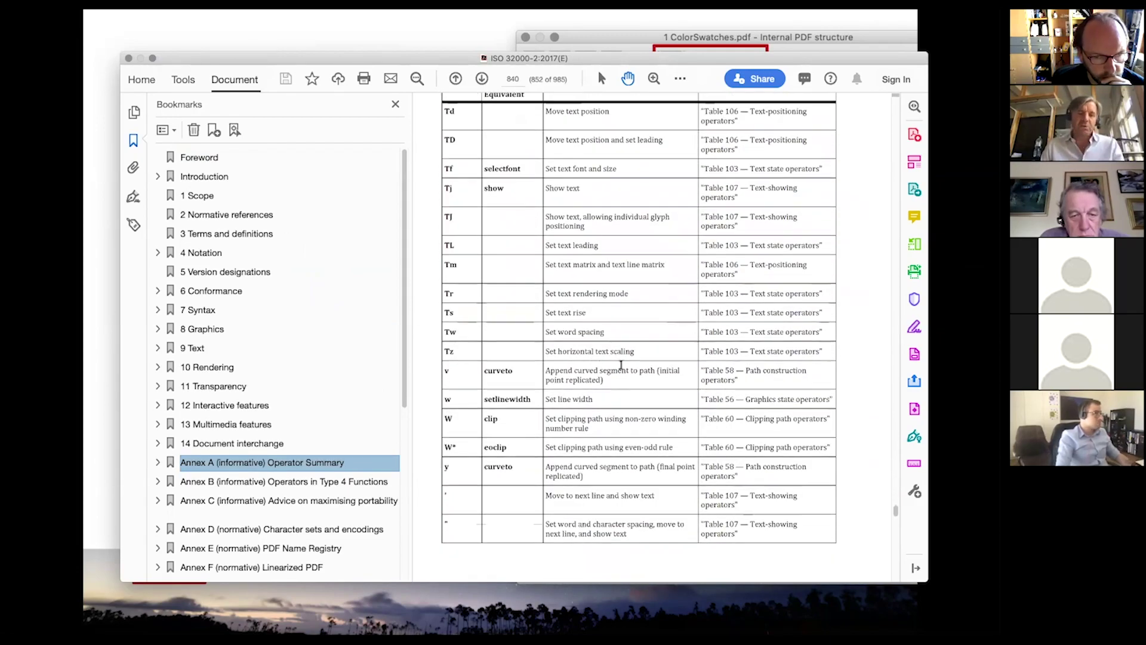
Step: Locate the q (Save graphics state) and Q (Restore graphics state) operators in Table A.1 and highlight q
{"action": "scroll", "coordinate": [620, 364], "scroll_direction": "up", "scroll_amount": 8}
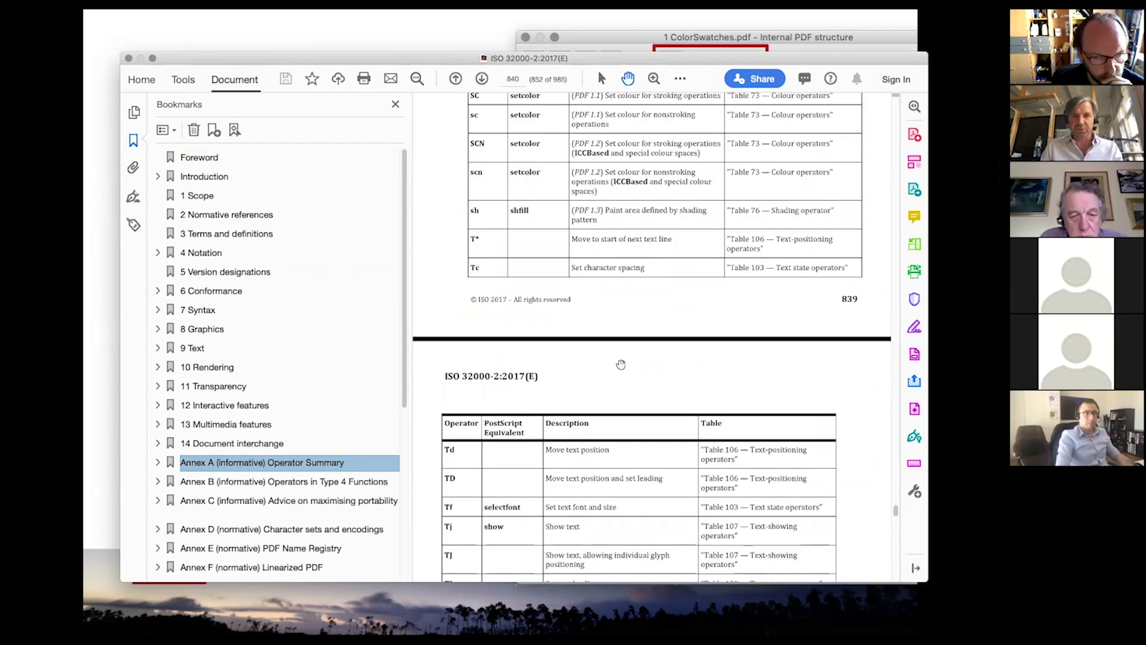
{"action": "scroll", "coordinate": [621, 365], "scroll_direction": "up", "scroll_amount": 7}
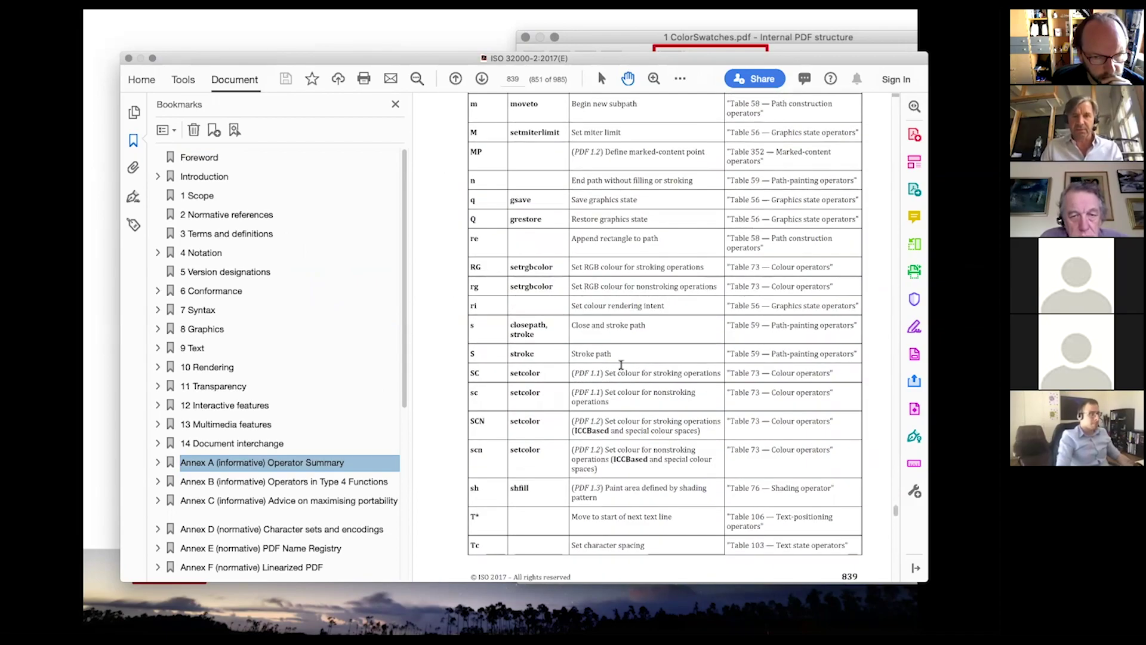
{"action": "double_click", "coordinate": [470, 199]}
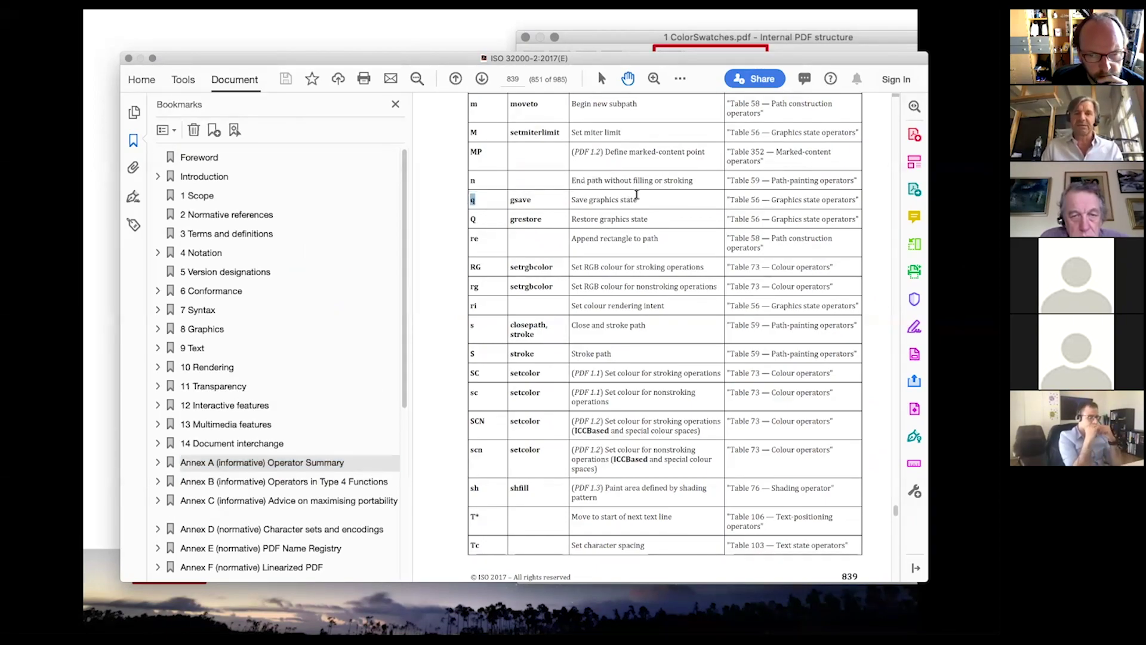
{"action": "left_click", "coordinate": [651, 201]}
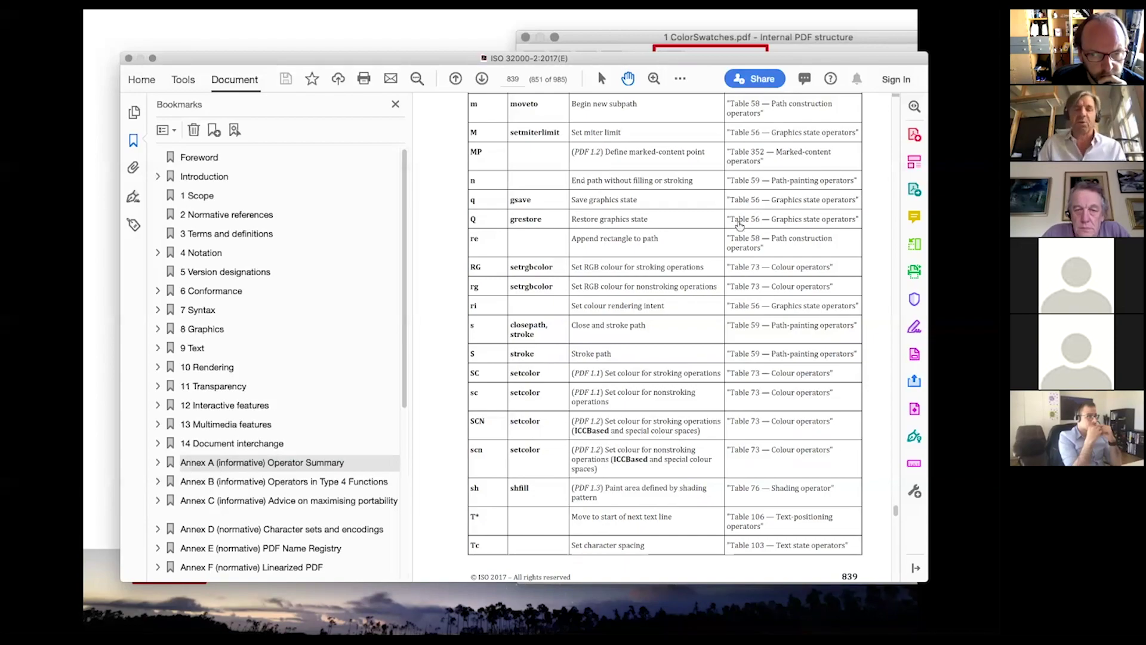
{"action": "scroll", "coordinate": [583, 317], "scroll_direction": "up", "scroll_amount": 2}
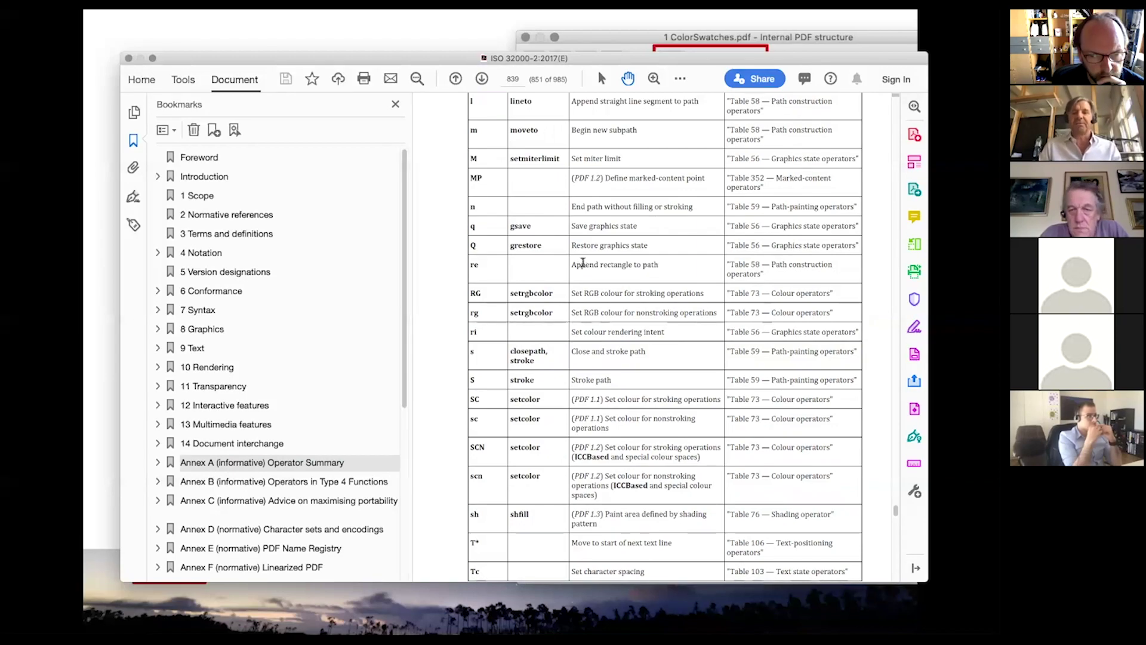
Step: Switch to callas pdfToolbox and compare the ColorSwatches content stream with operator descriptions, as q/Q pairs and as snippets text, selecting the first re operator
{"action": "key", "text": "super+Tab"}
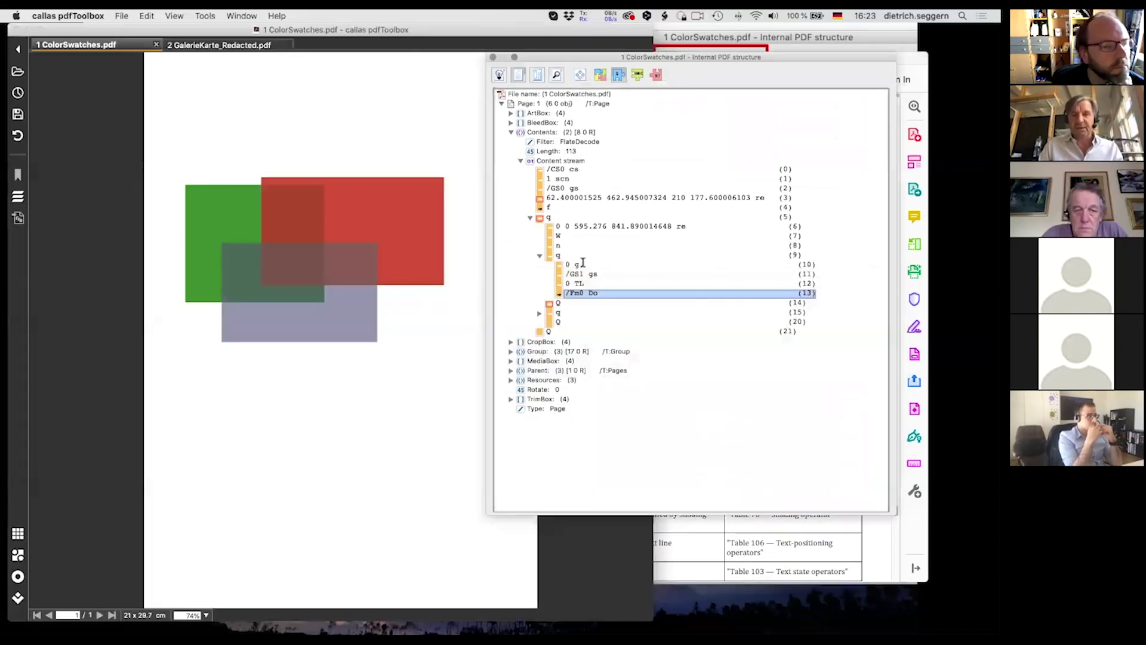
{"action": "left_click", "coordinate": [600, 74]}
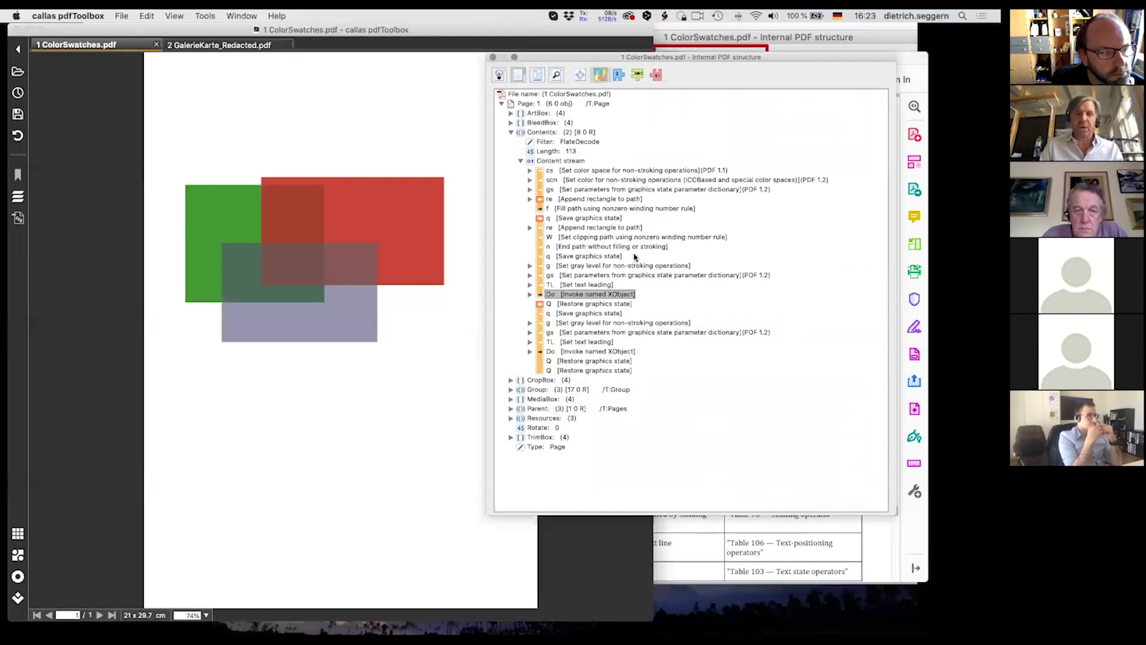
{"action": "left_click", "coordinate": [592, 198]}
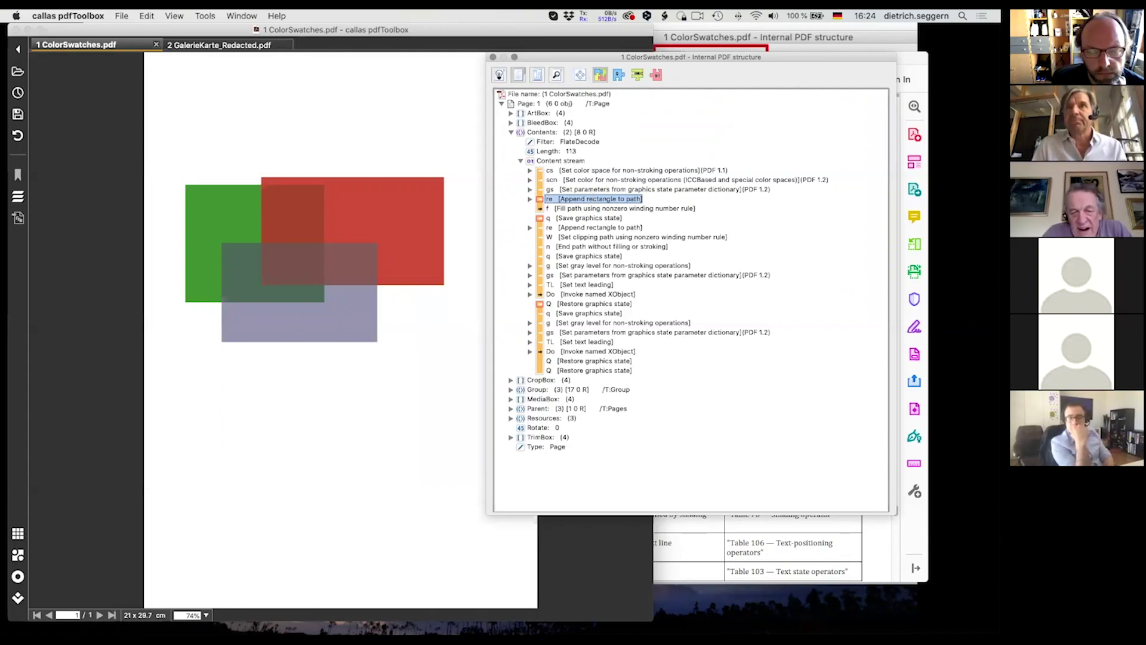
{"action": "left_click", "coordinate": [624, 76]}
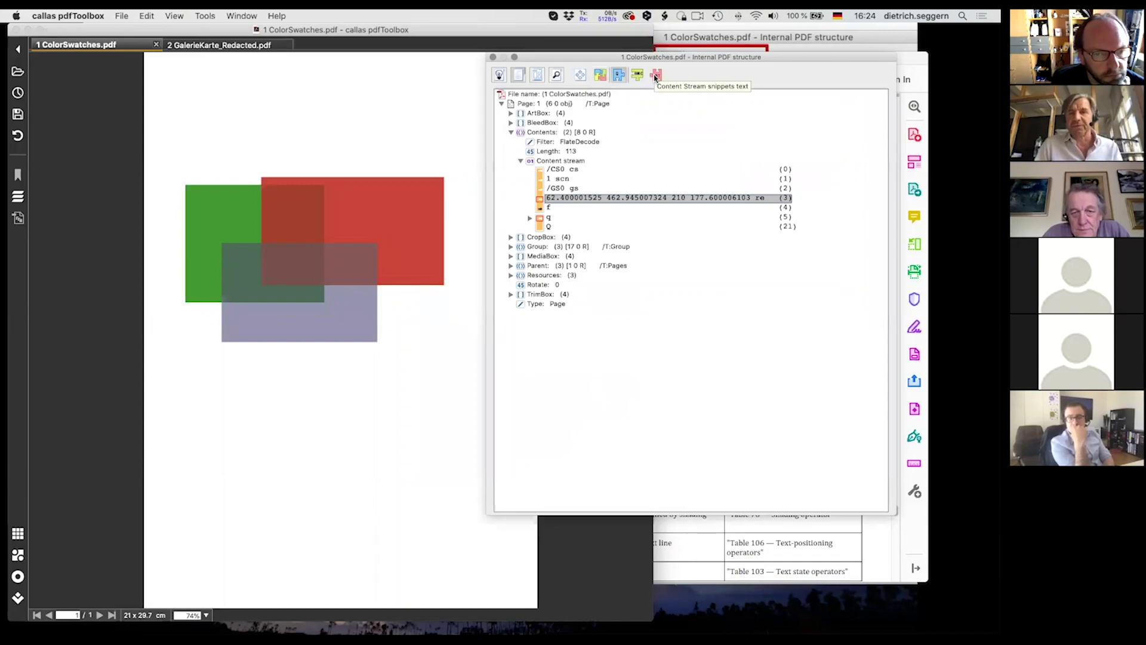
{"action": "left_click", "coordinate": [655, 76]}
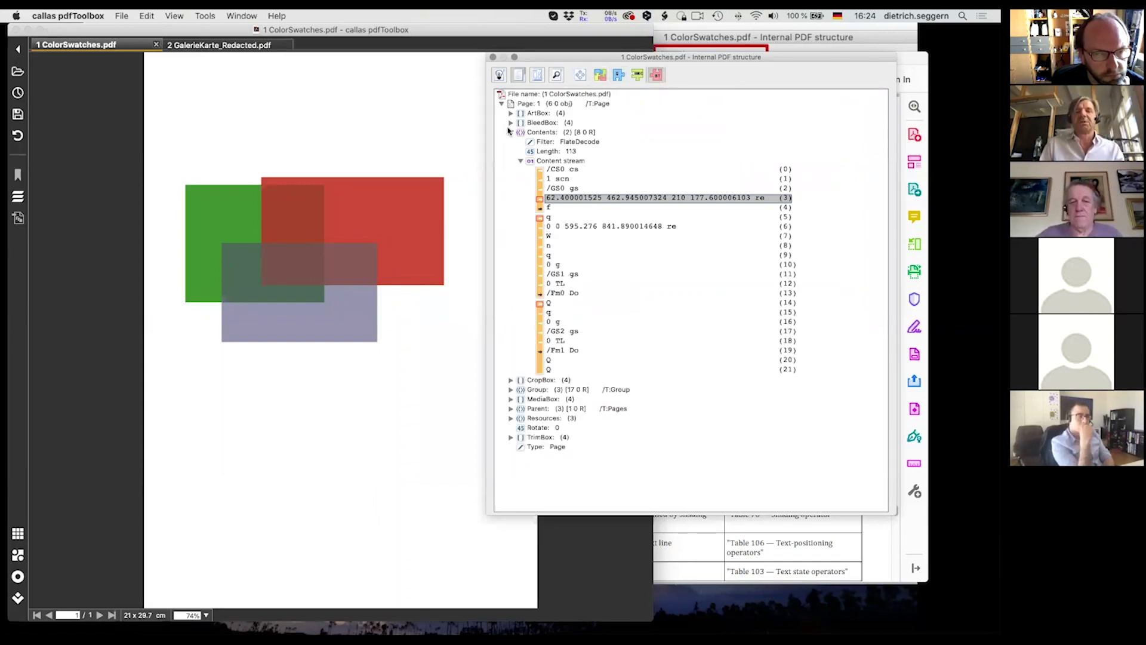
Step: Open the internal PDF structure of 2 GalerieKarte_Redacted.pdf beside its page and close the ColorSwatches structure window
{"action": "left_click", "coordinate": [237, 46]}
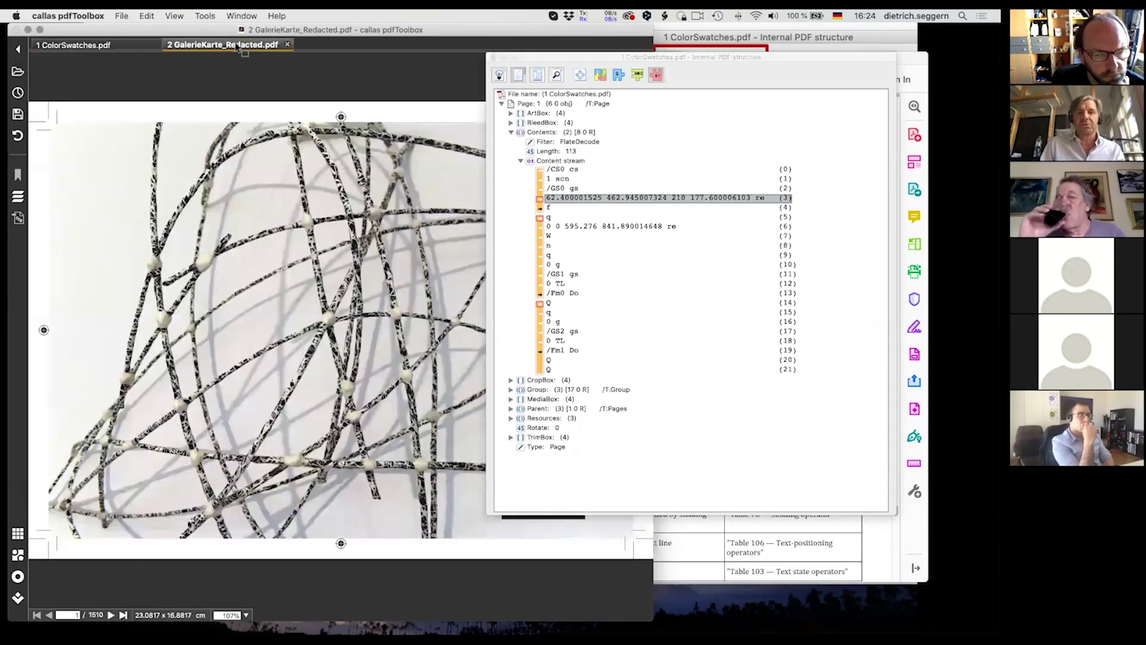
{"action": "left_click_drag", "start_coordinate": [558, 62], "coordinate": [224, 158]}
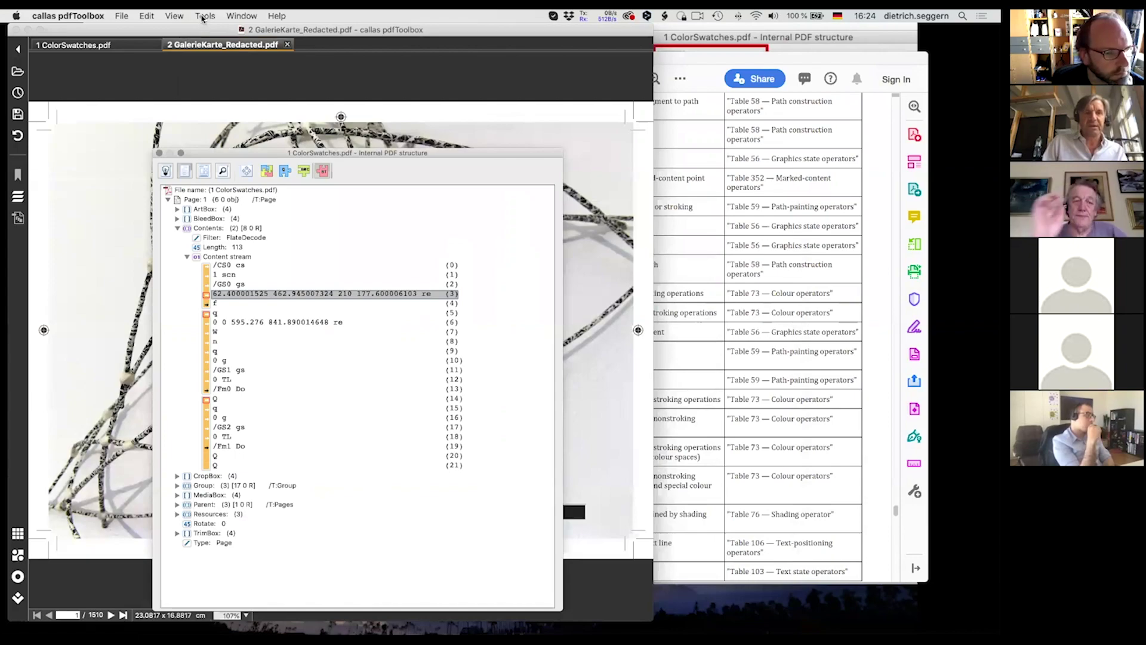
{"action": "left_click", "coordinate": [205, 15]}
{"action": "left_click", "coordinate": [240, 162]}
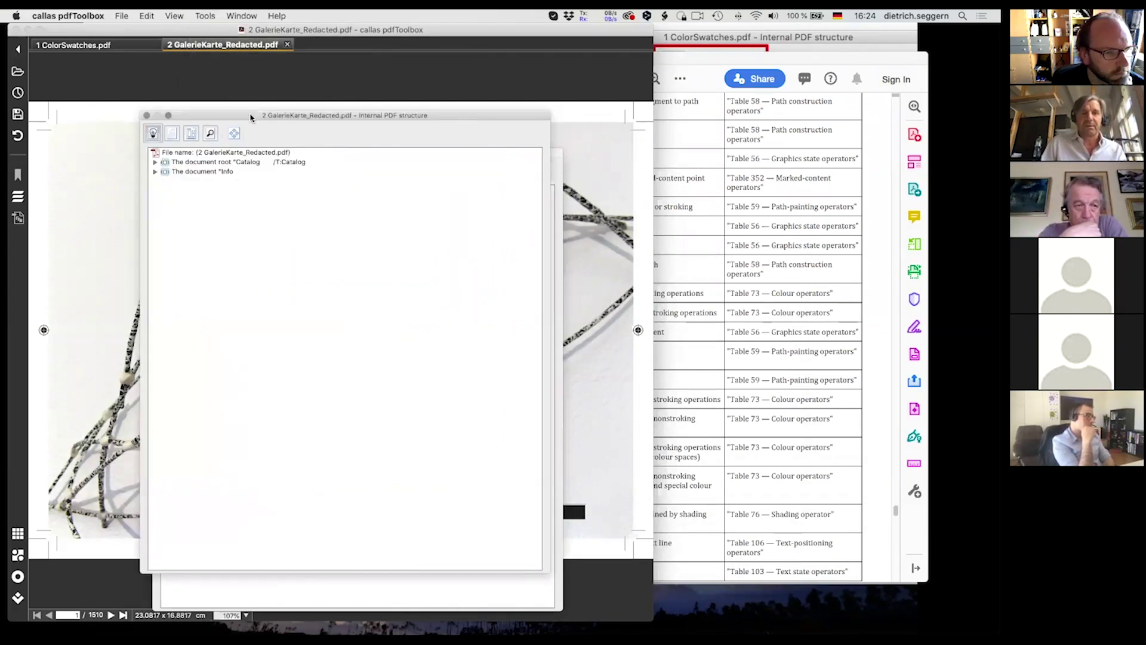
{"action": "left_click_drag", "start_coordinate": [250, 115], "coordinate": [669, 95]}
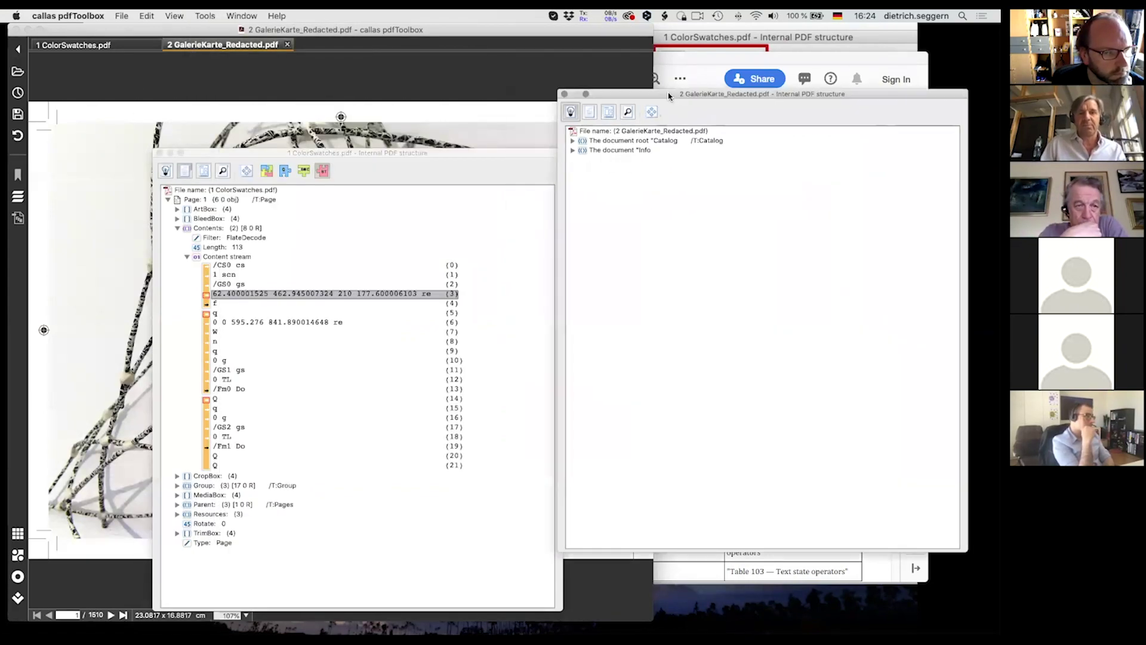
{"action": "left_click", "coordinate": [160, 154]}
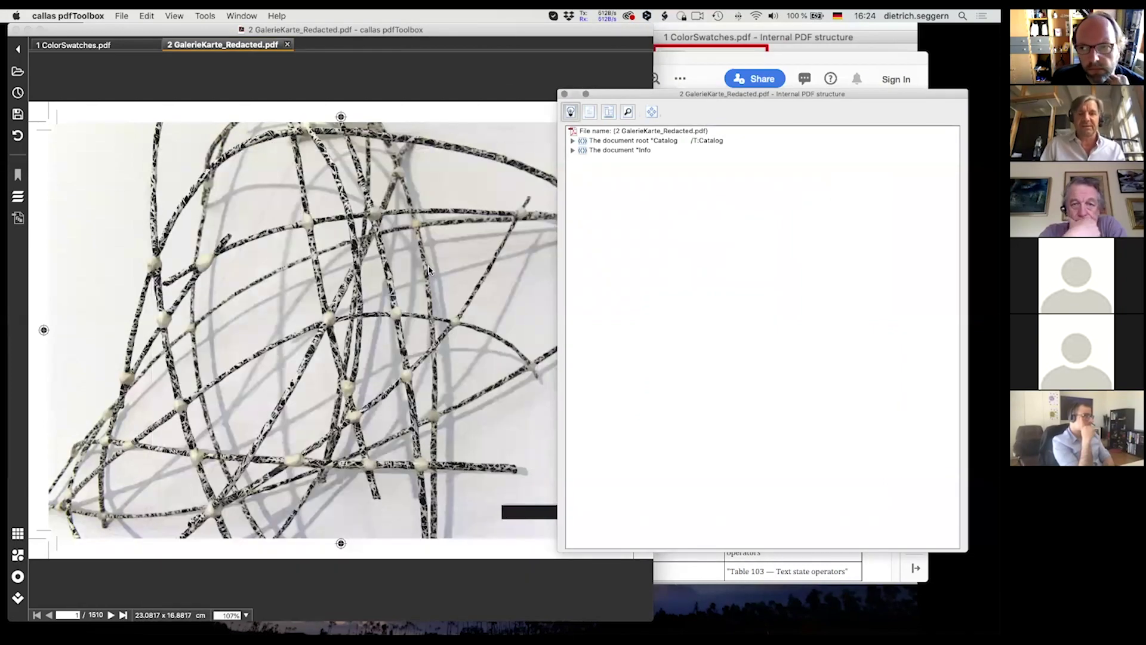
Step: Go to page 2, expand its content stream in the page-based structure, and examine the ARNOLD (9) and GALERIE (11) Tj operators
{"action": "scroll", "coordinate": [429, 267], "scroll_direction": "down", "scroll_amount": 2}
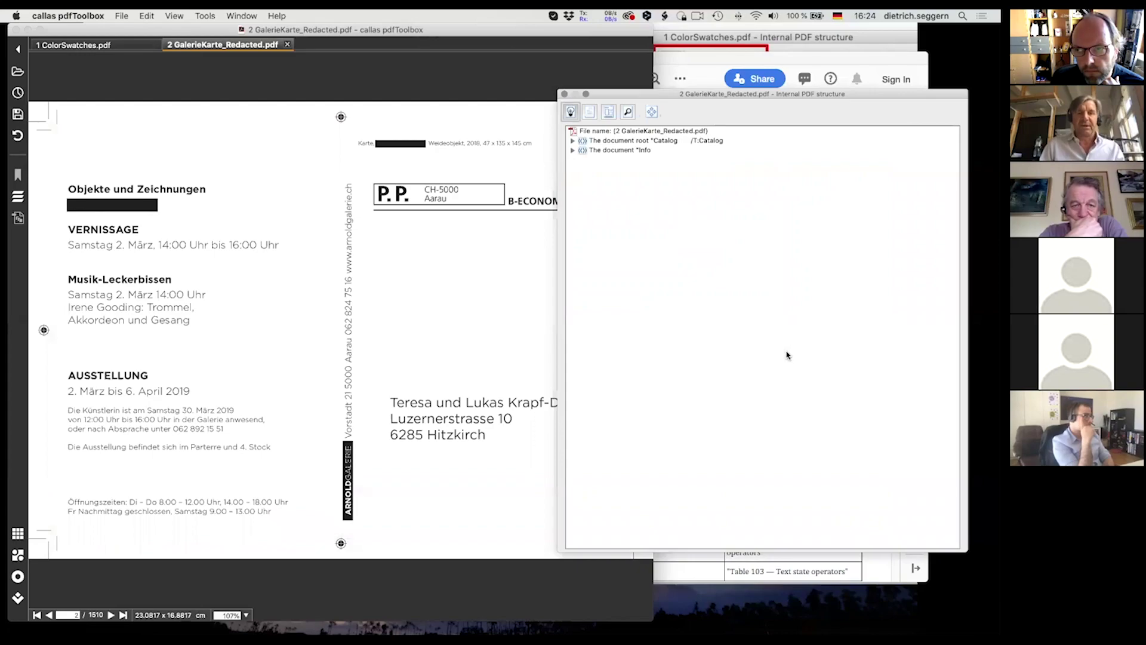
{"action": "left_click", "coordinate": [591, 112]}
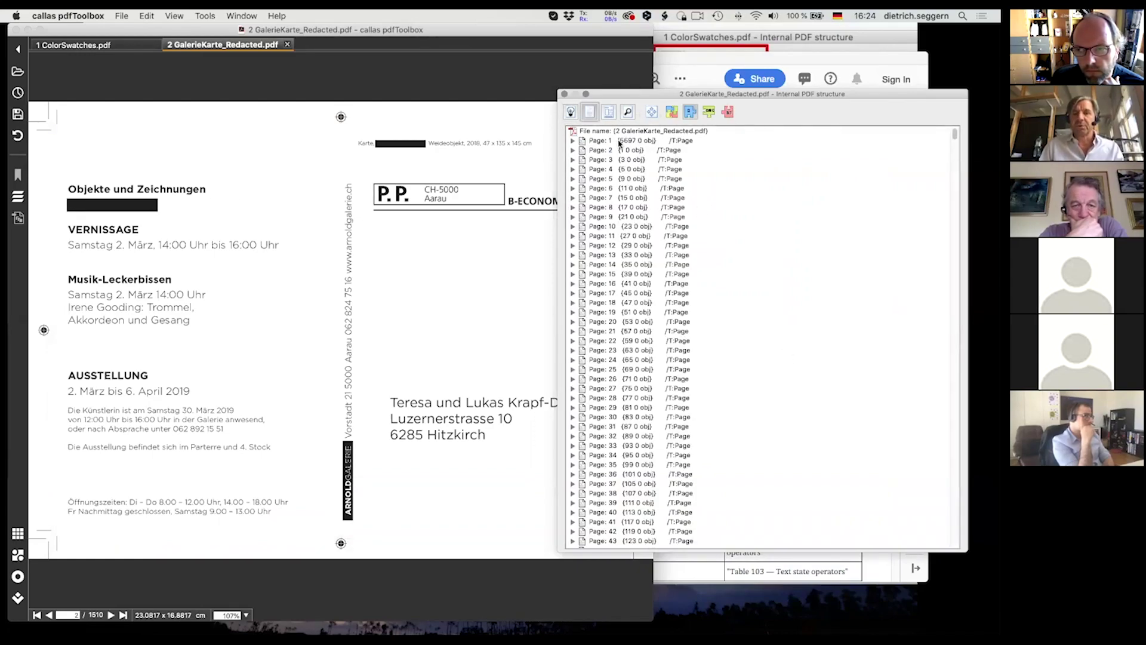
{"action": "left_click", "coordinate": [572, 150]}
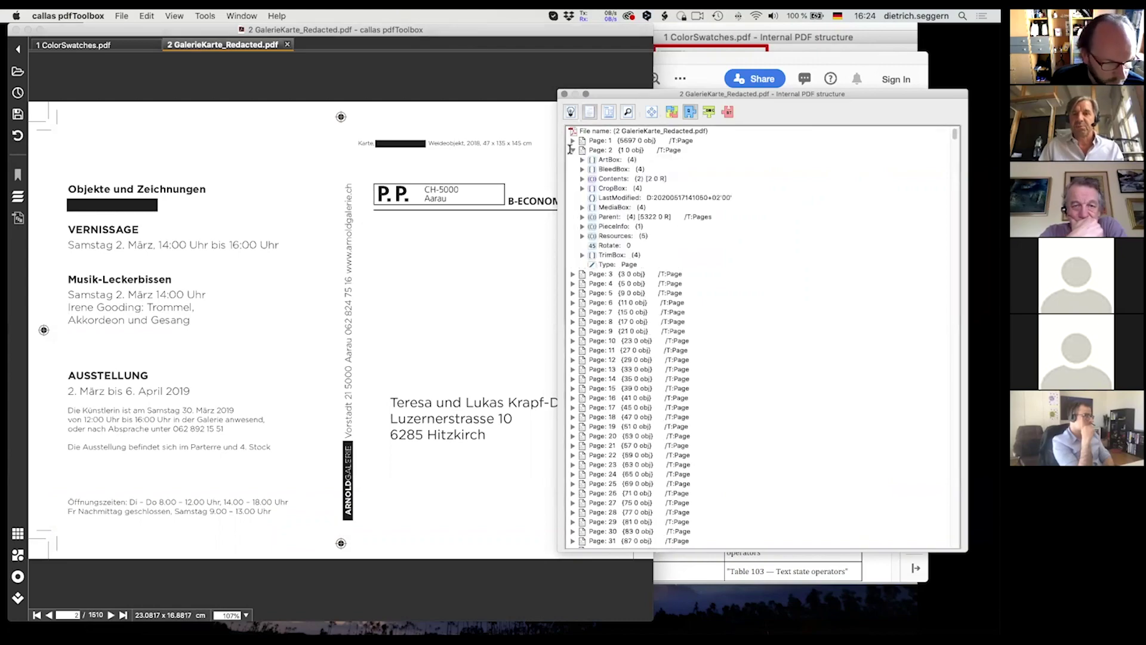
{"action": "left_click", "coordinate": [582, 179]}
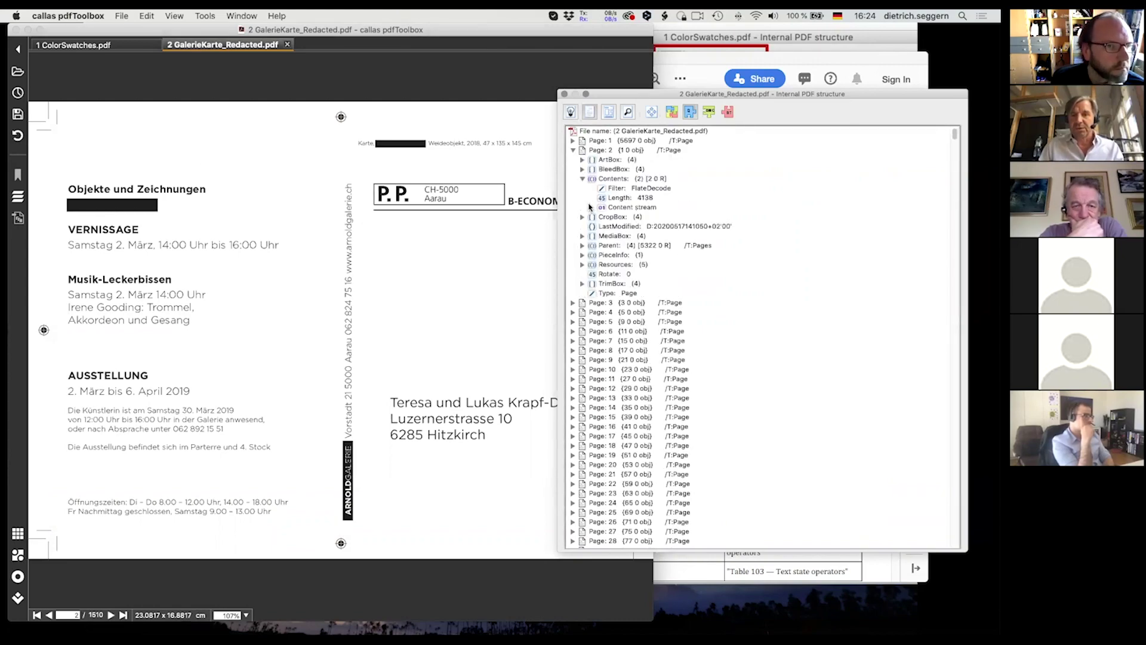
{"action": "left_click", "coordinate": [591, 207]}
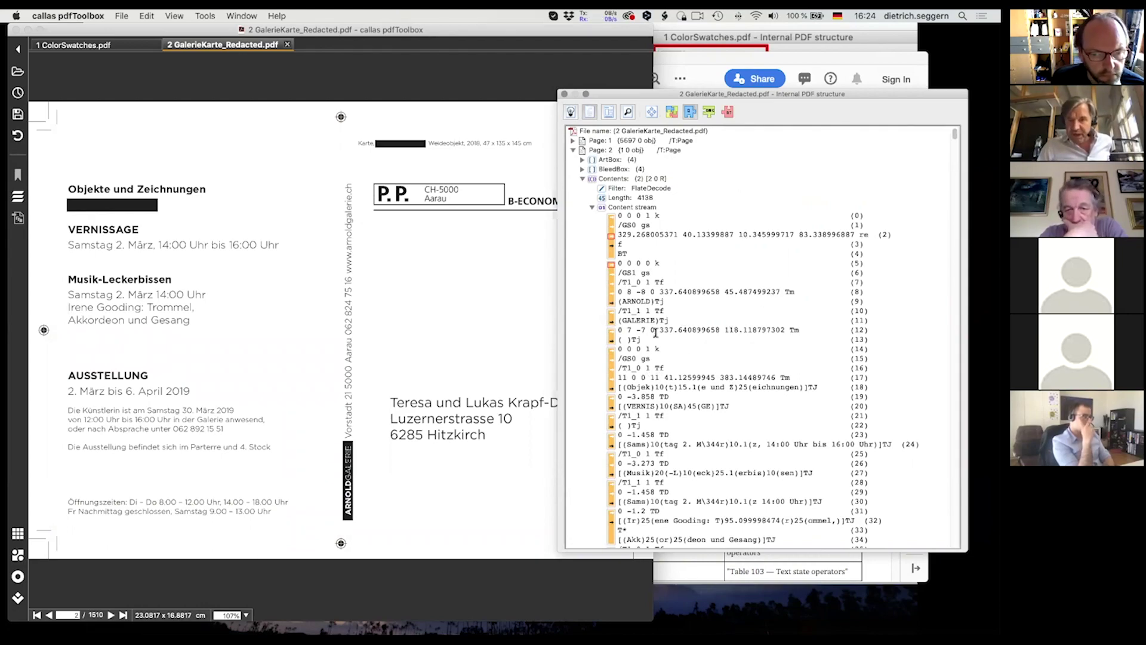
{"action": "left_click", "coordinate": [655, 303]}
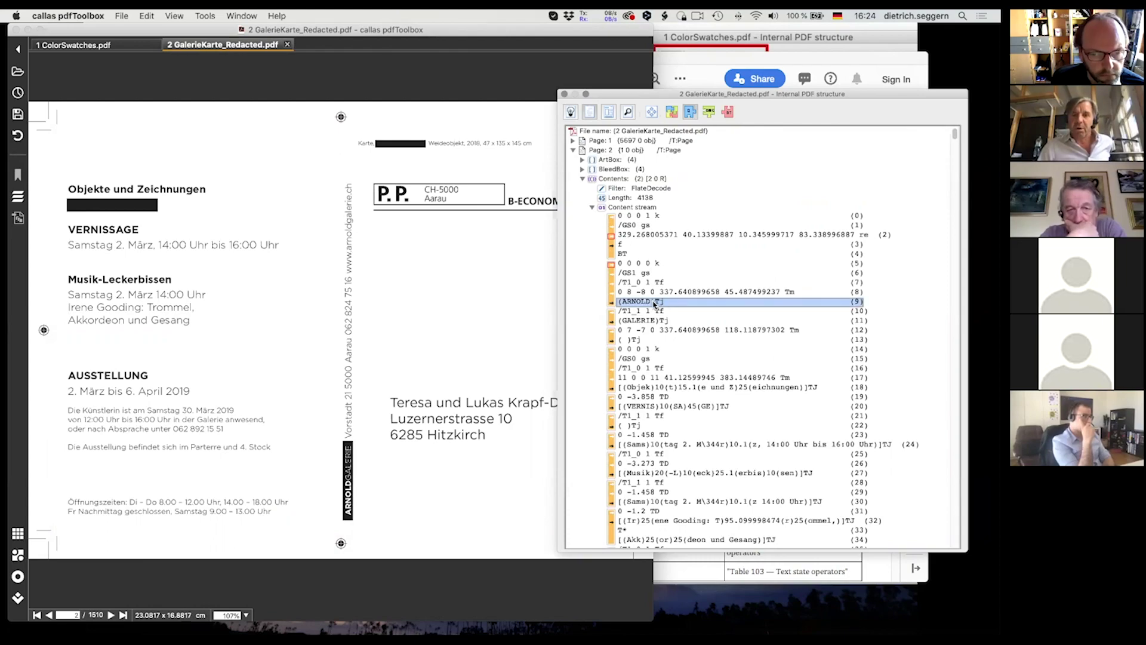
{"action": "left_click", "coordinate": [665, 323]}
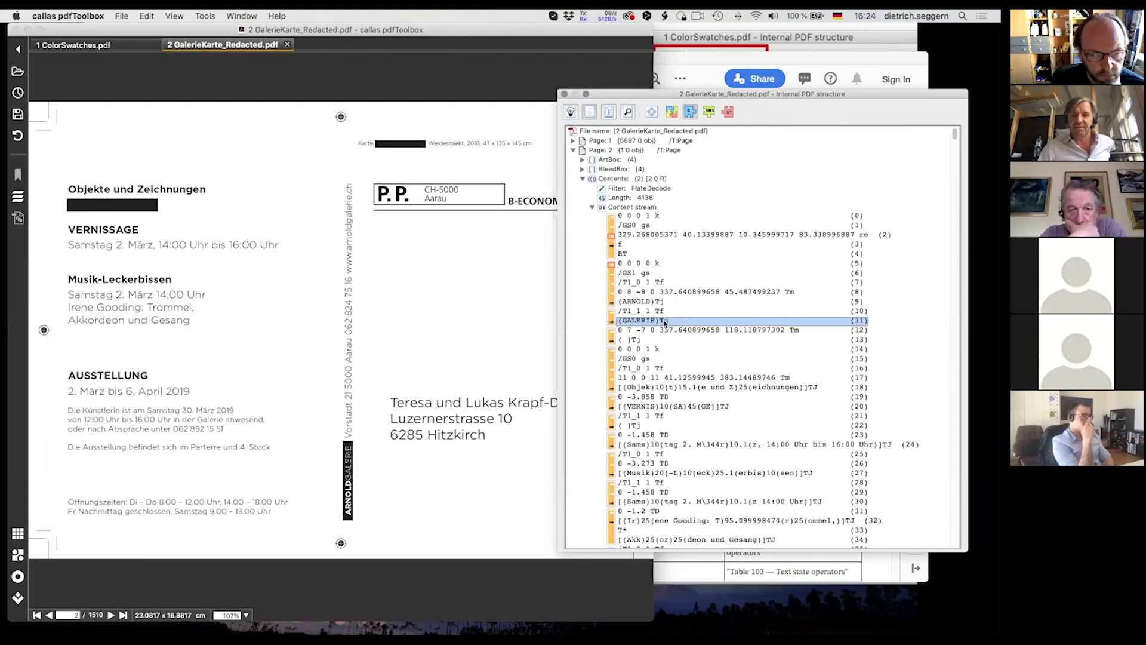
Step: Group page 2's content stream by BT/ET text objects, collapse the BT block, and examine the path and graphics state operators after it
{"action": "left_click", "coordinate": [725, 112]}
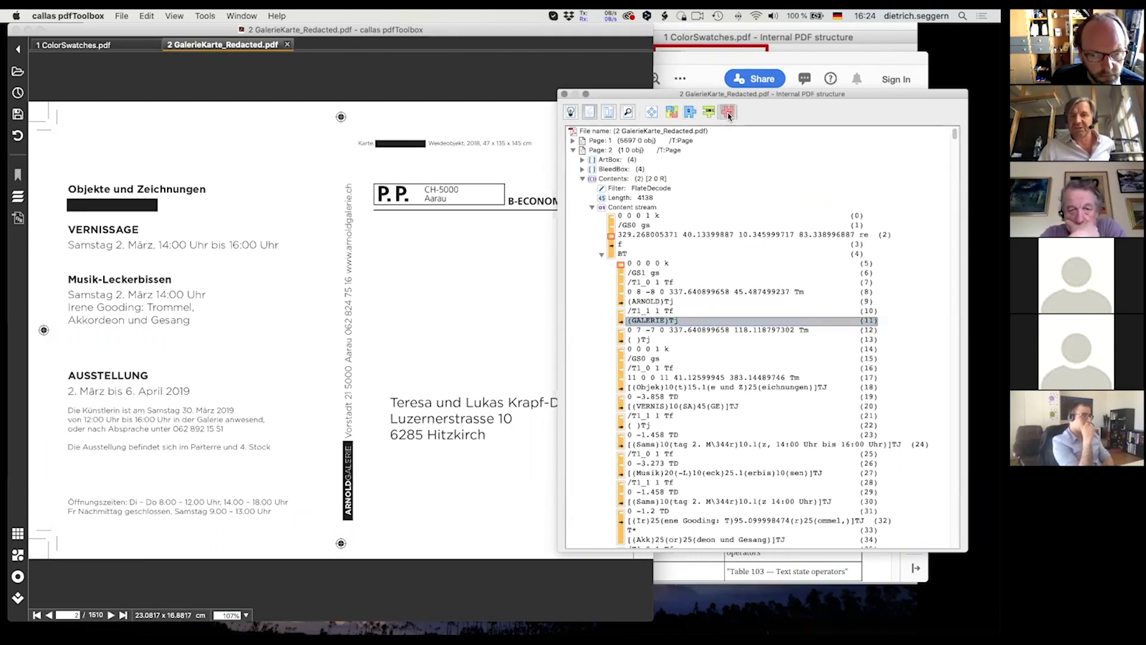
{"action": "left_click", "coordinate": [602, 255]}
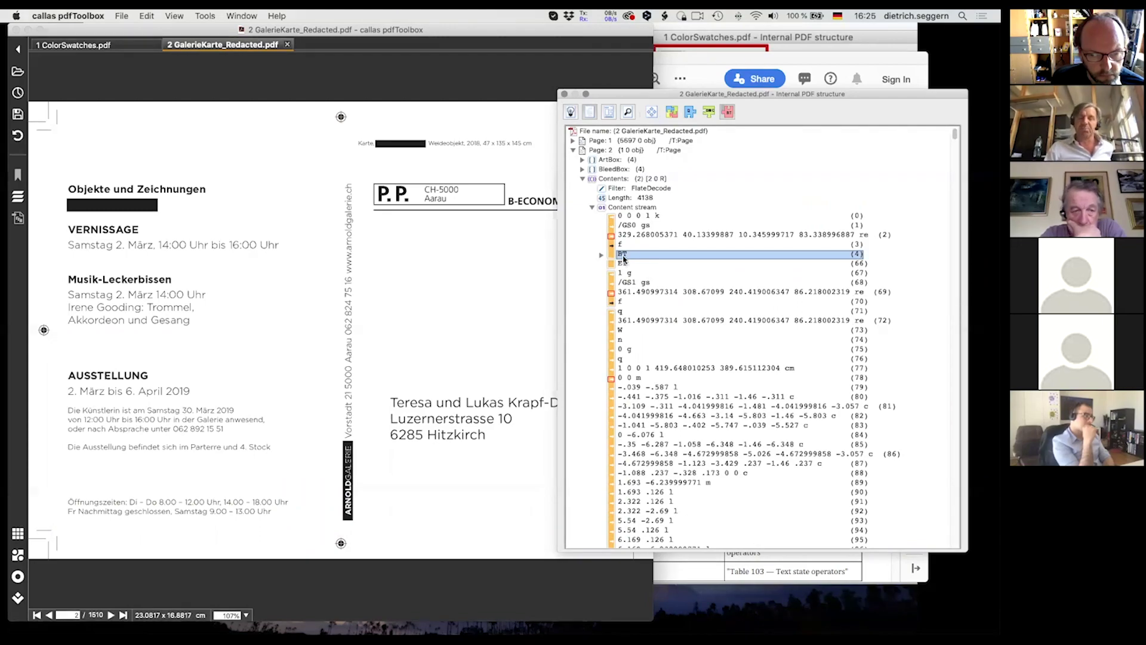
{"action": "scroll", "coordinate": [632, 369], "scroll_direction": "down", "scroll_amount": 6}
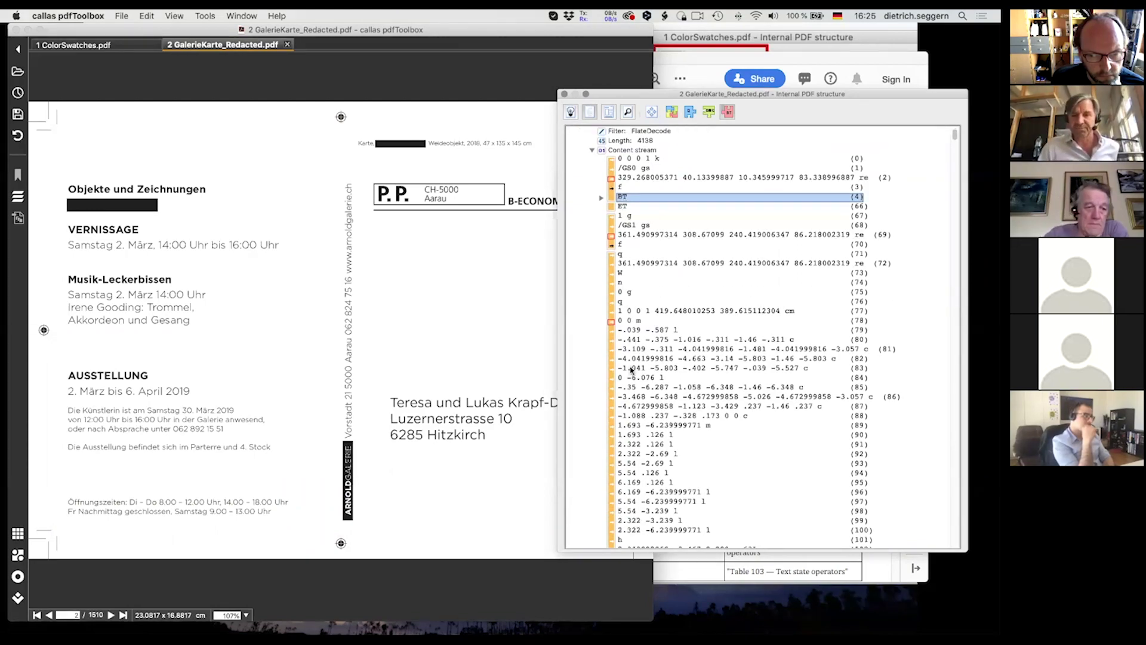
{"action": "scroll", "coordinate": [631, 369], "scroll_direction": "down", "scroll_amount": 10}
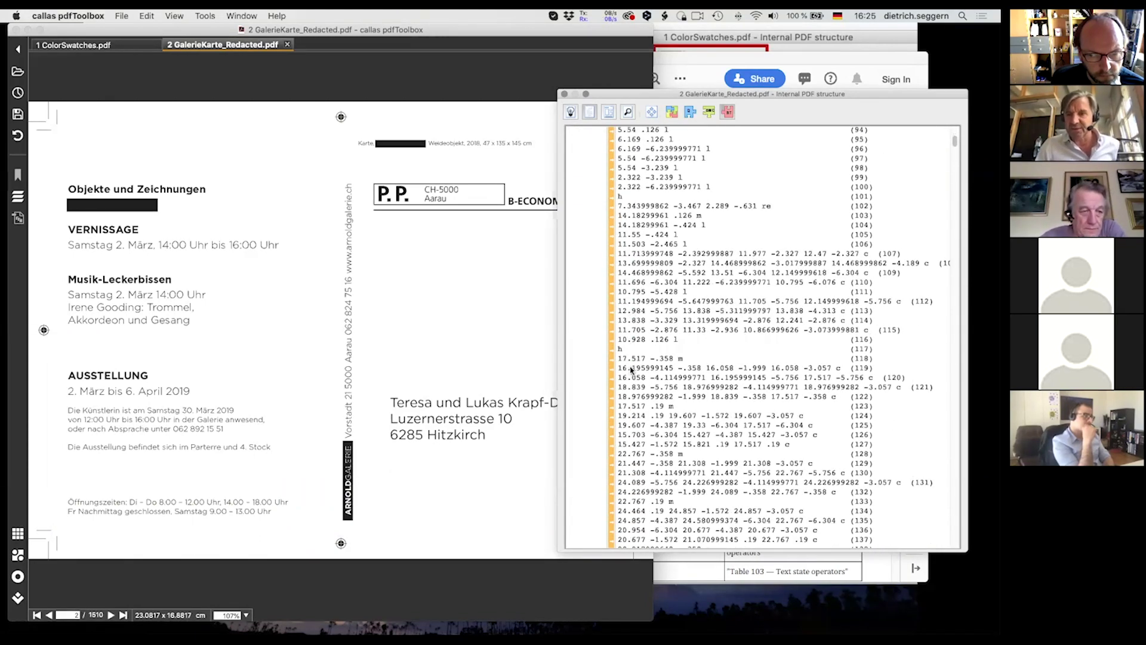
{"action": "scroll", "coordinate": [631, 370], "scroll_direction": "down", "scroll_amount": 14}
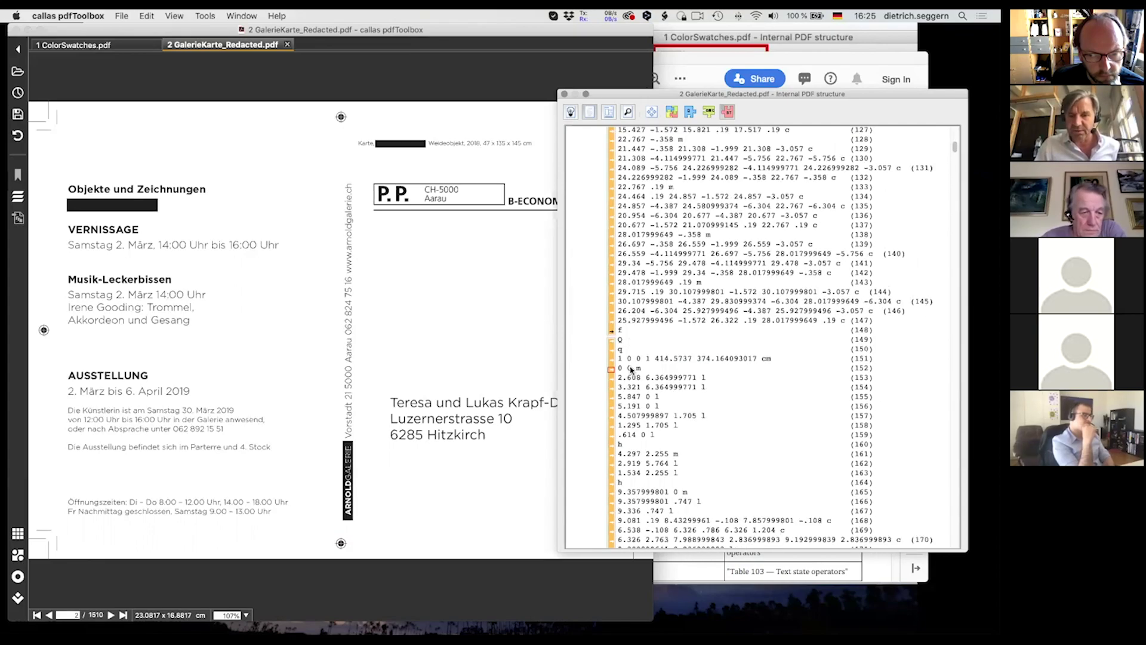
{"action": "scroll", "coordinate": [632, 369], "scroll_direction": "down", "scroll_amount": 16}
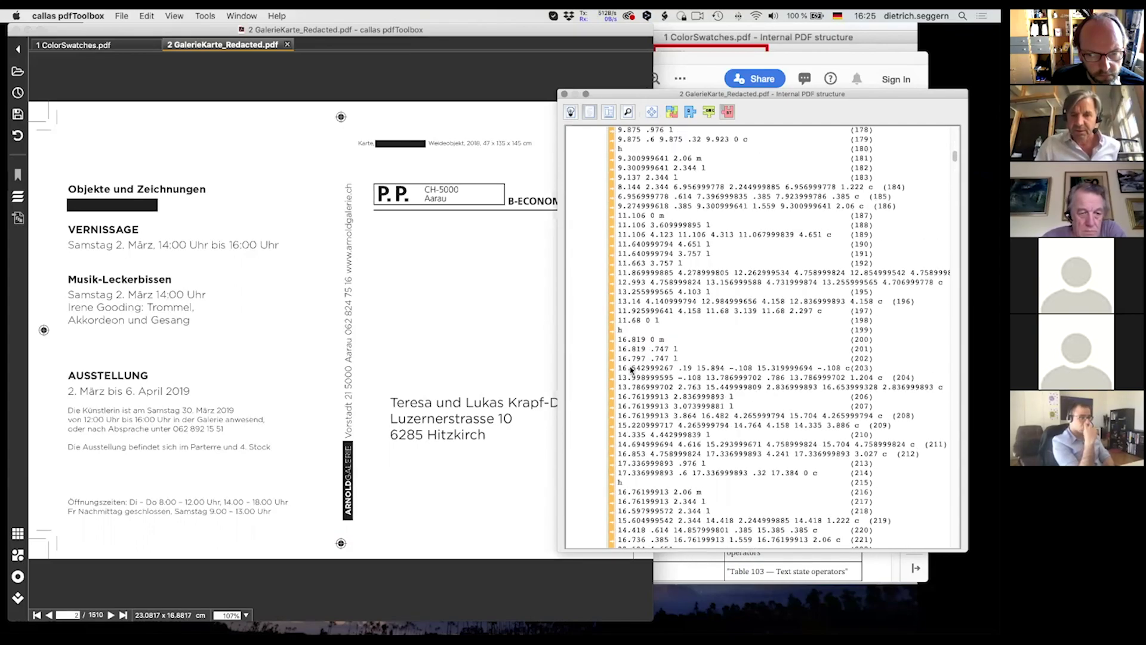
{"action": "scroll", "coordinate": [632, 369], "scroll_direction": "down", "scroll_amount": 16}
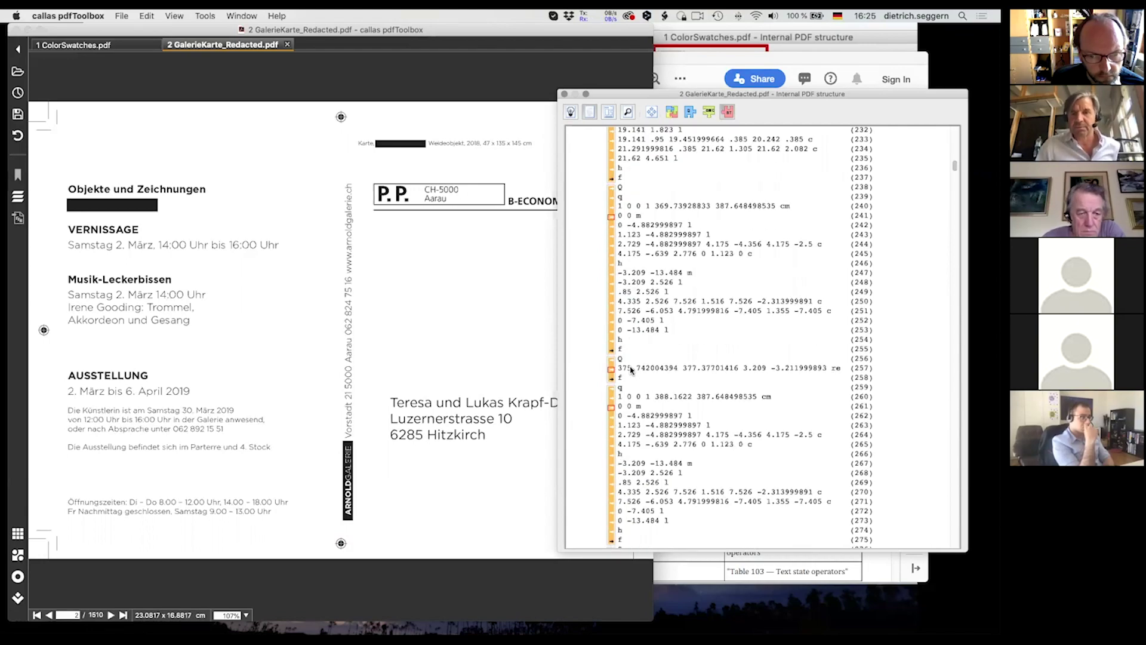
{"action": "scroll", "coordinate": [632, 370], "scroll_direction": "down", "scroll_amount": 9}
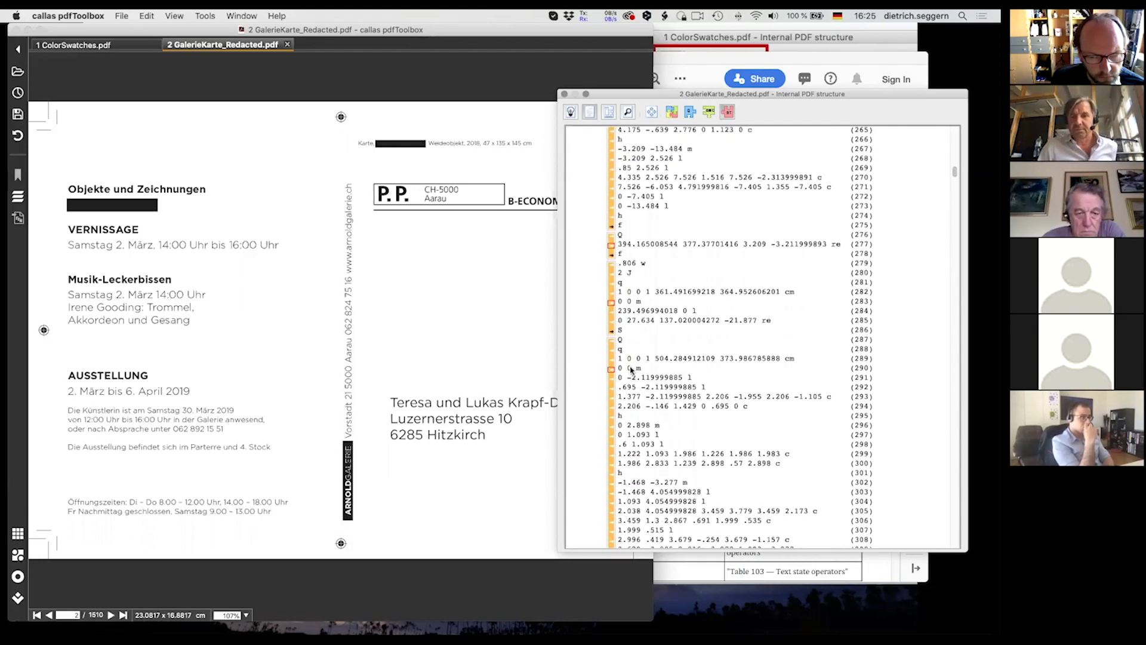
{"action": "scroll", "coordinate": [632, 370], "scroll_direction": "down", "scroll_amount": 10}
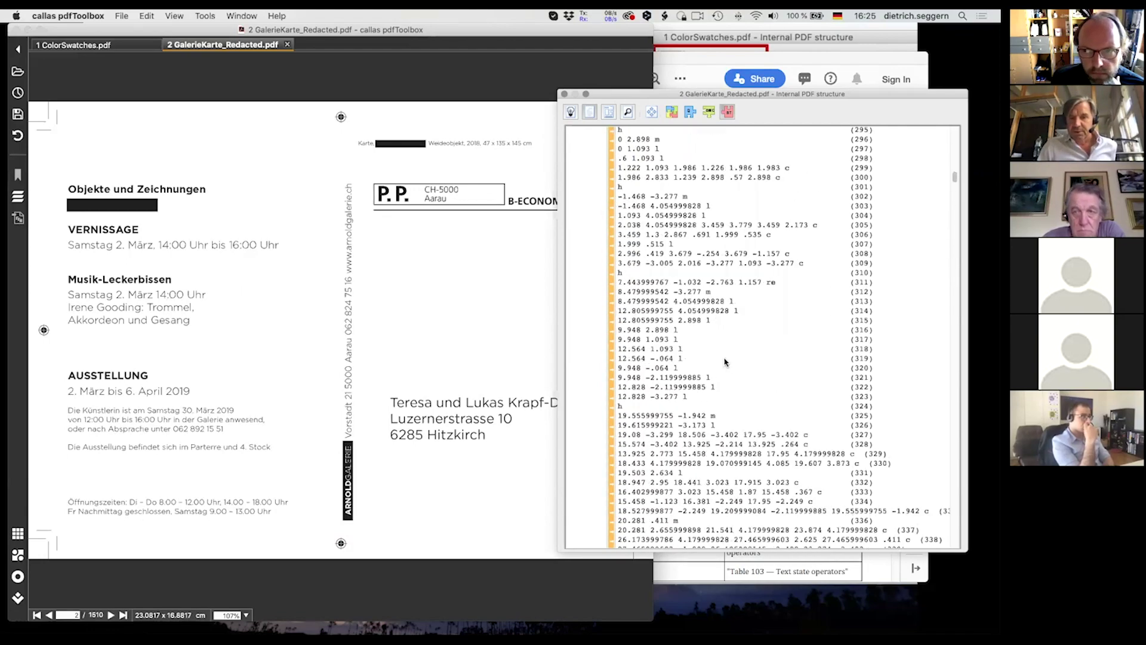
{"action": "left_click_drag", "start_coordinate": [954, 178], "coordinate": [954, 133]}
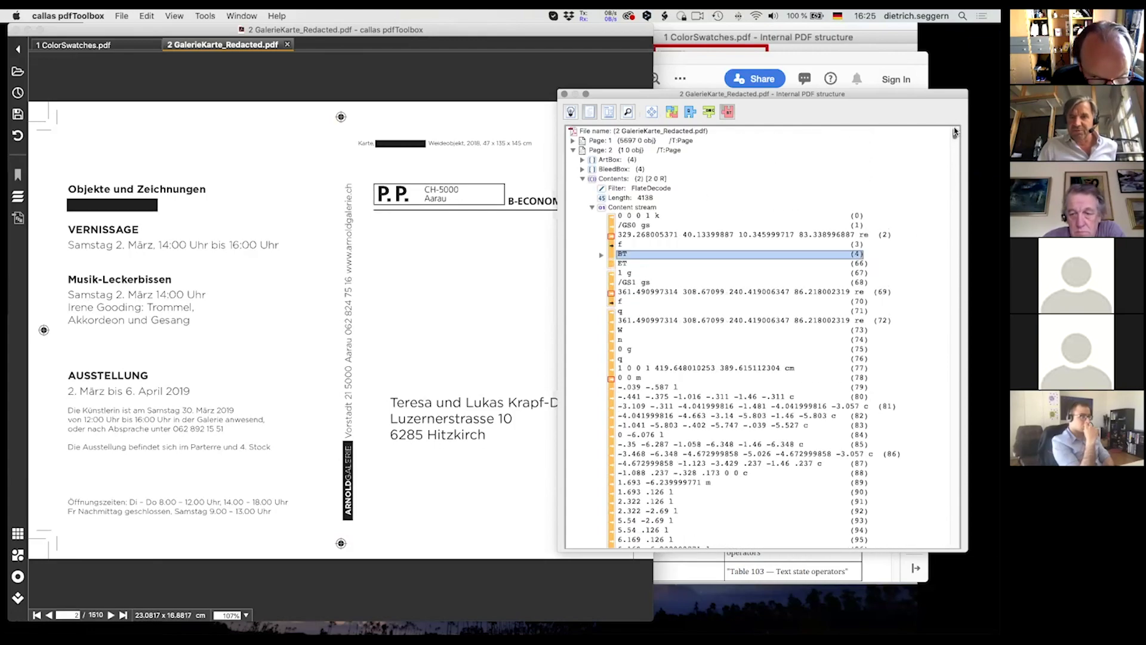
Step: Expand the BT text object and inspect the ARNOLD (9), GALERIE (11) and VERNISSAGE (20) text-showing operators
{"action": "left_click", "coordinate": [602, 256]}
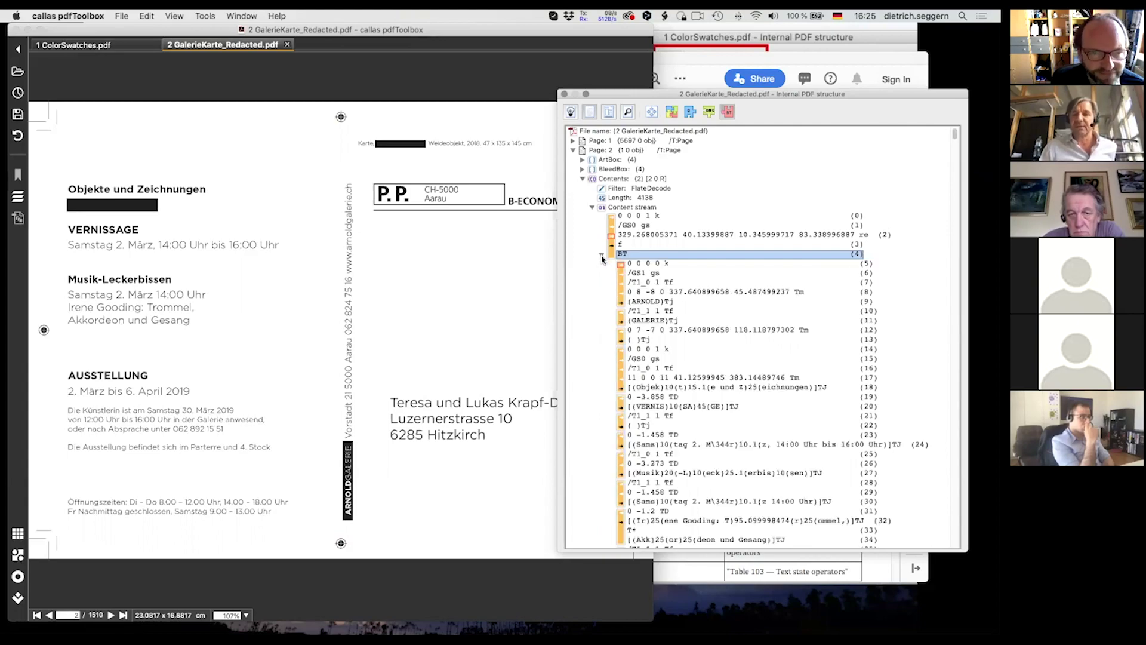
{"action": "left_click", "coordinate": [658, 302]}
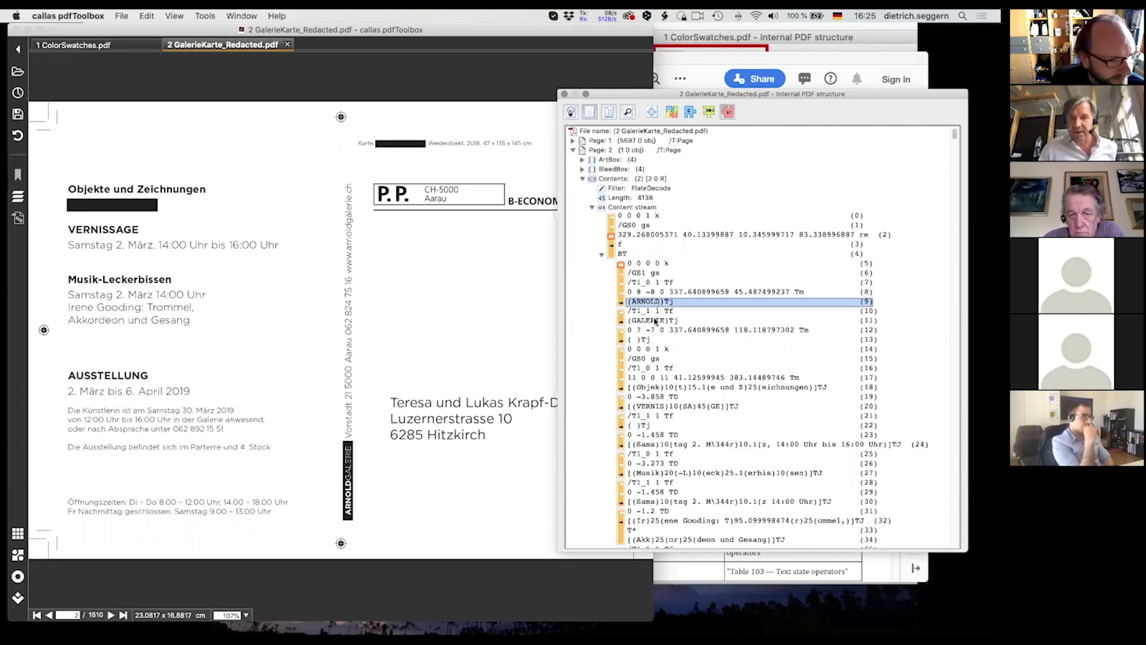
{"action": "left_click", "coordinate": [656, 320]}
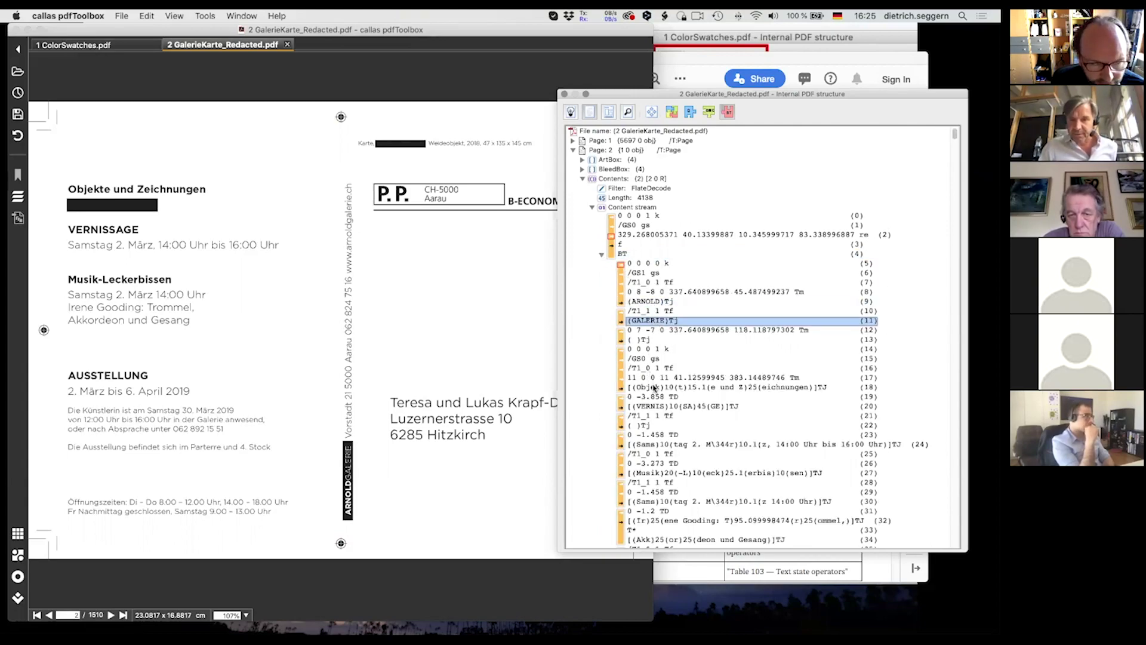
{"action": "left_click", "coordinate": [657, 406]}
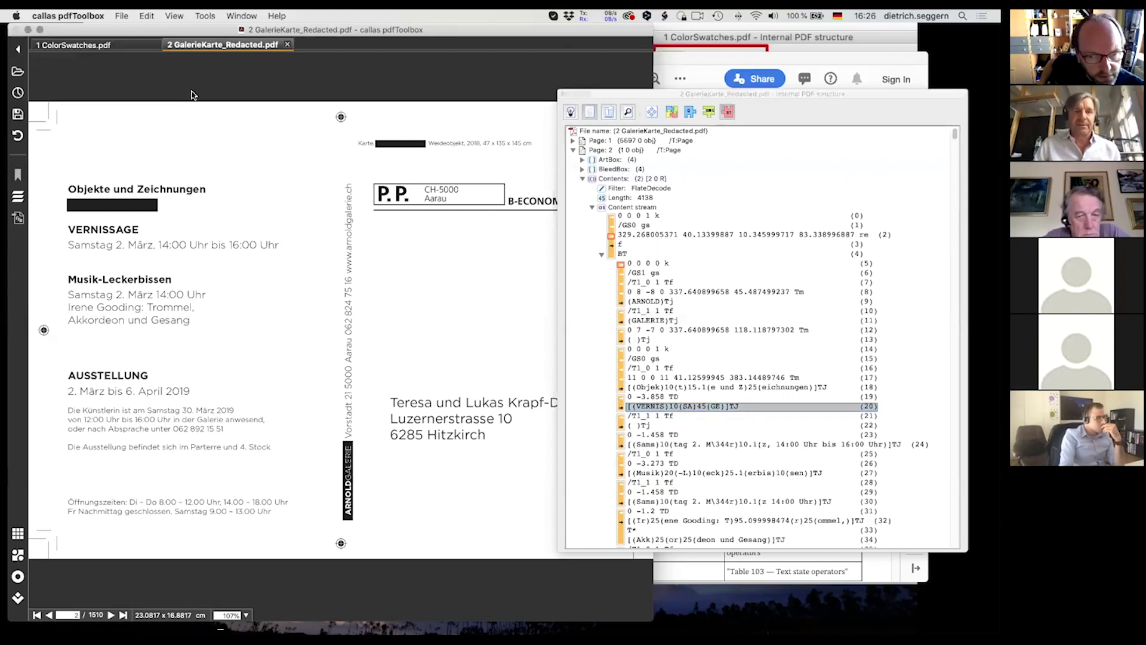
Step: Switch to the presentation by way of the ISO 32000-2 document and advance to the Resources slide
{"action": "key", "text": "super+Tab"}
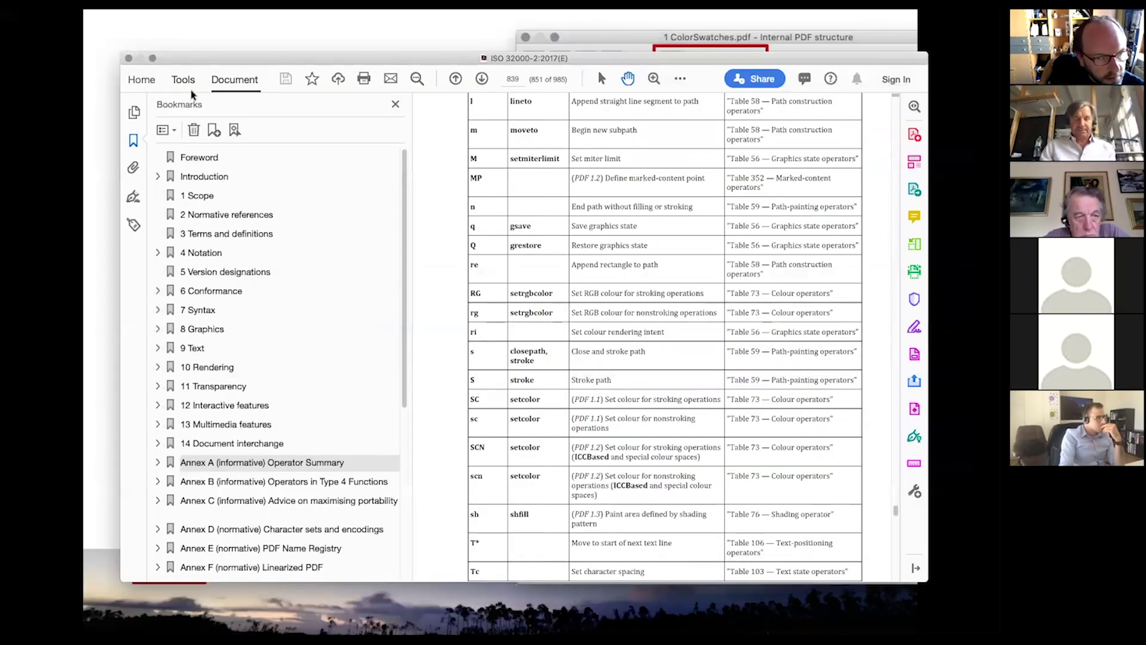
{"action": "key", "text": "super+Tab"}
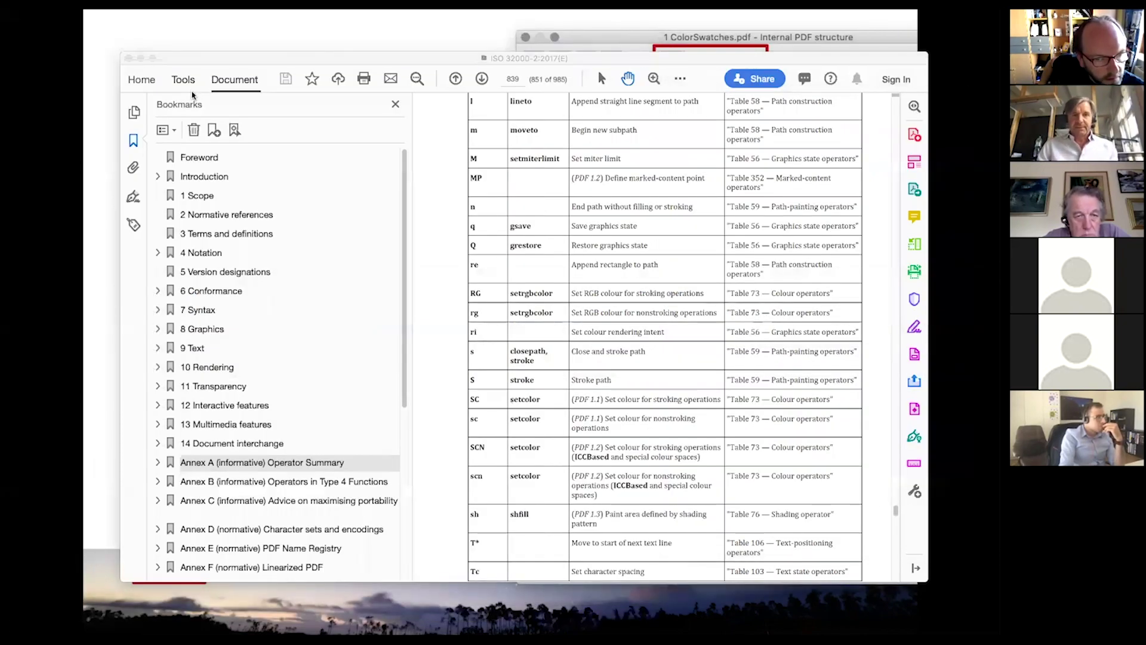
{"action": "left_click", "coordinate": [254, 44]}
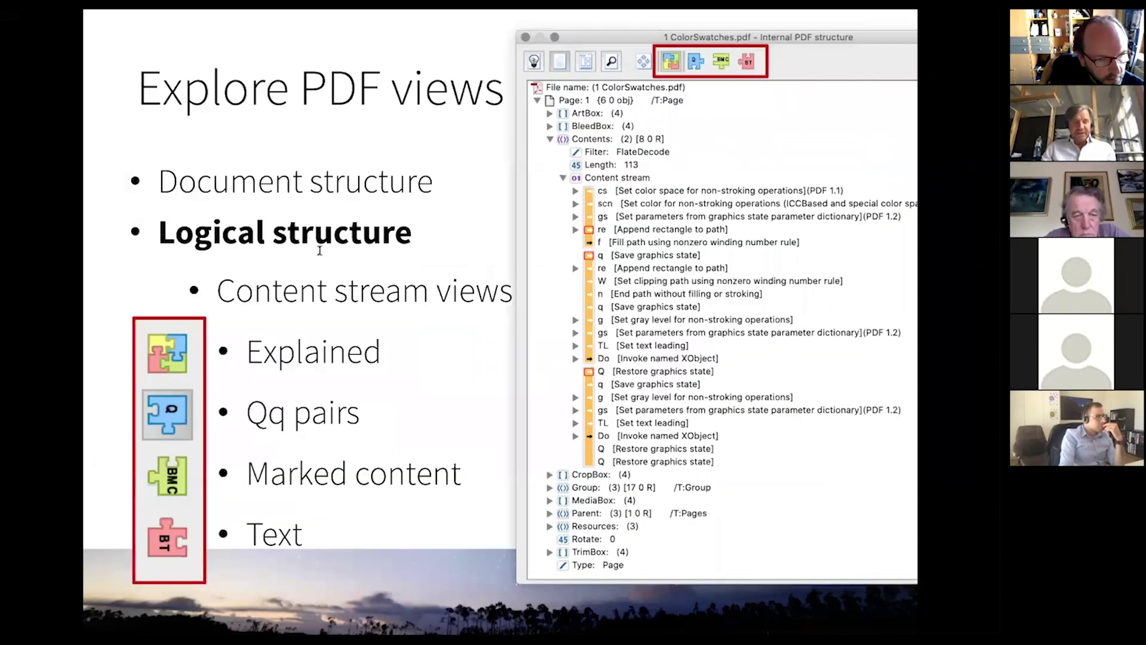
{"action": "key", "text": "Right"}
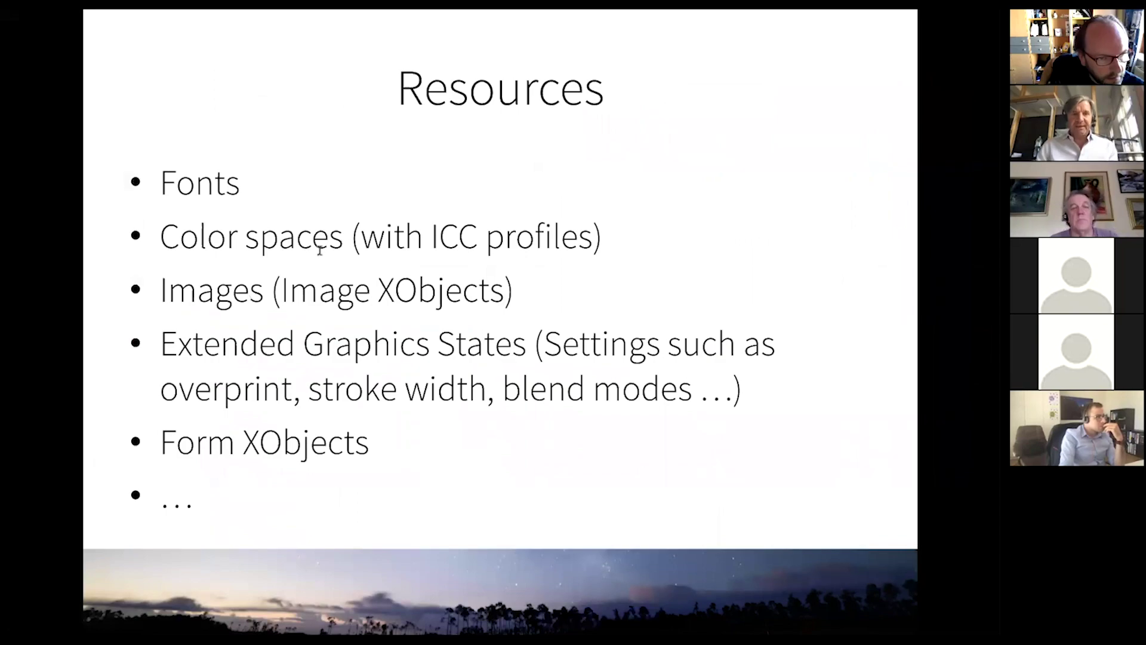
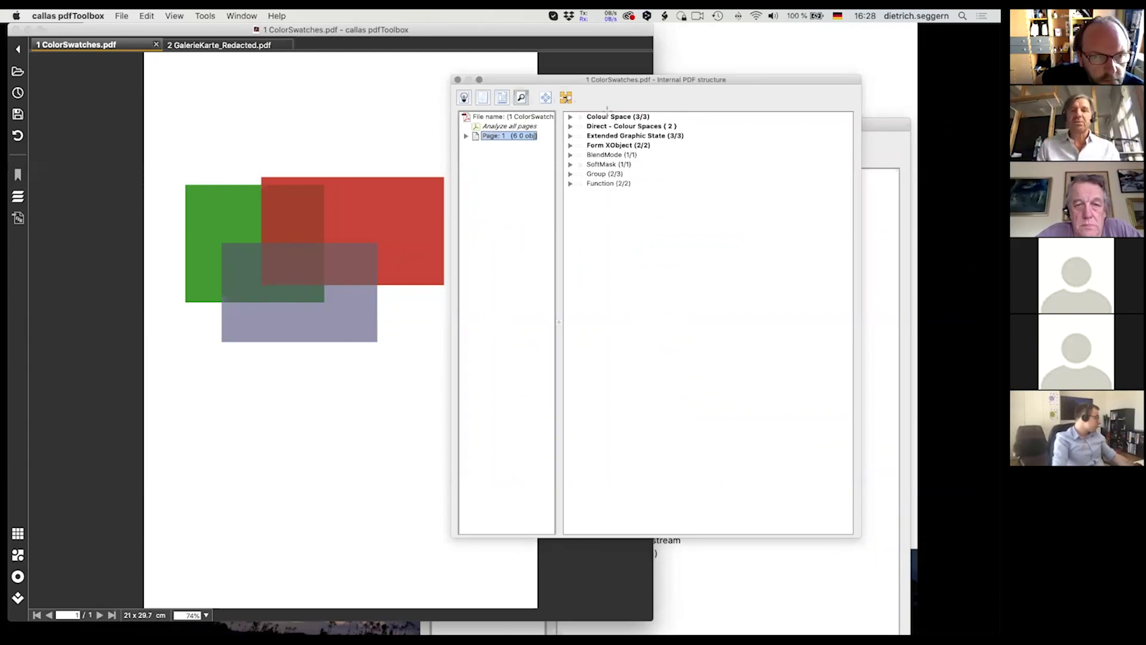
Step: Expand the Colour Space resources of ColorSwatches page 1 down to DeviceCMYK and the device-independent/special Separation entries
{"action": "left_click", "coordinate": [571, 117]}
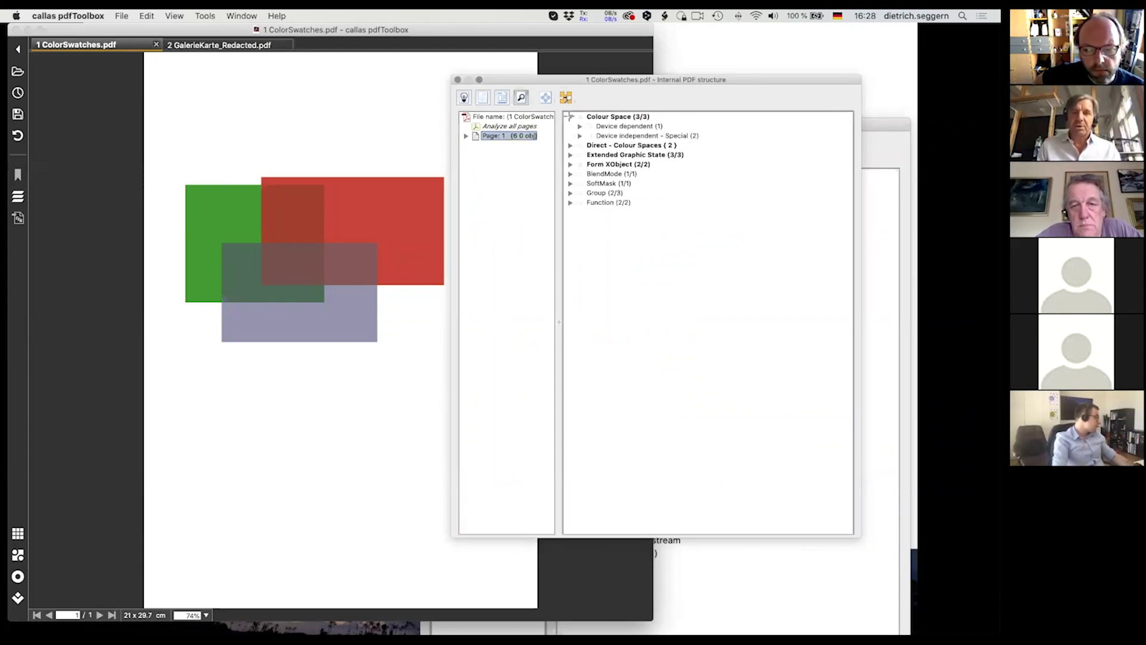
{"action": "left_click", "coordinate": [580, 127]}
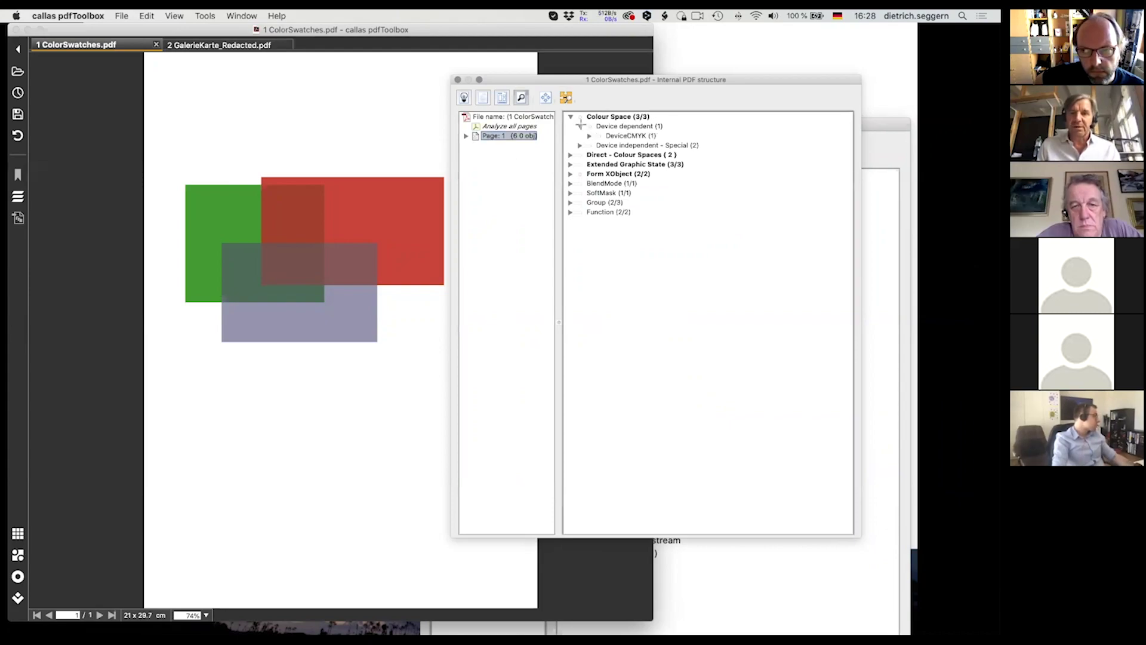
{"action": "left_click", "coordinate": [589, 136]}
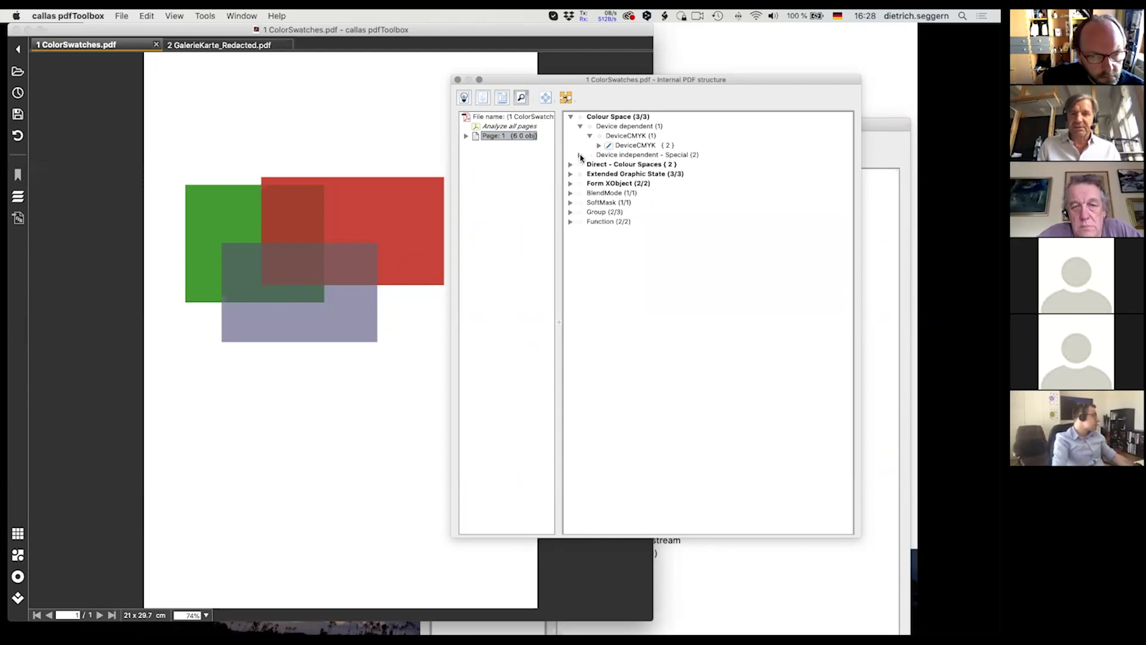
{"action": "left_click", "coordinate": [580, 155]}
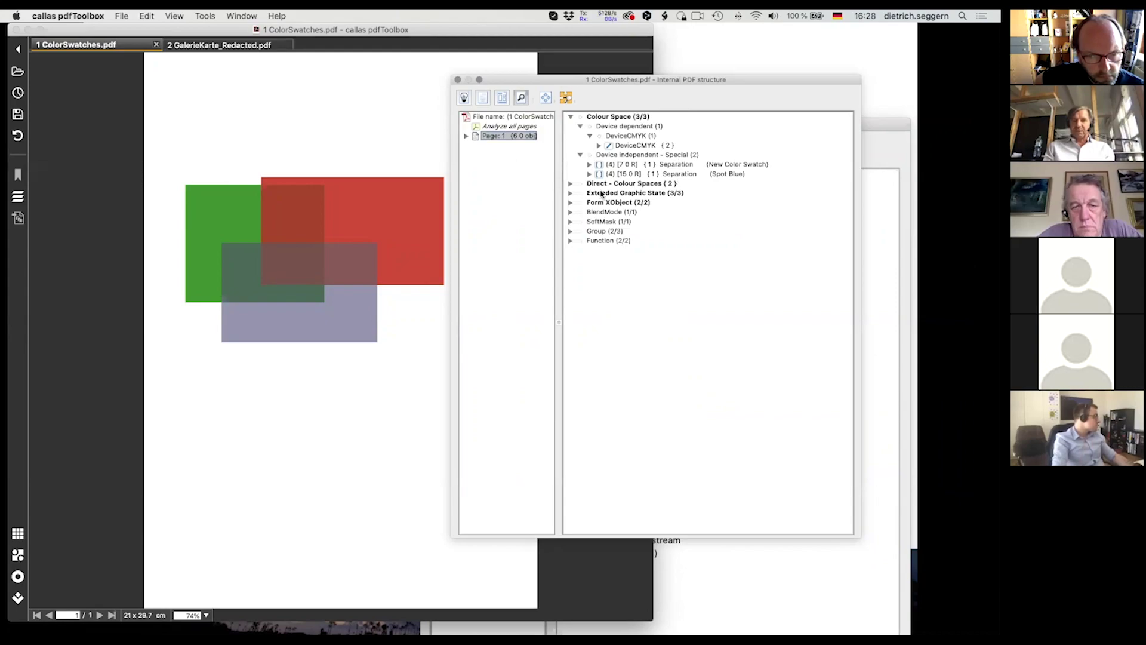
Step: Expand both Form XObjects, 13 0 R and 16 0 R, and open their content streams for comparison
{"action": "left_click", "coordinate": [570, 202]}
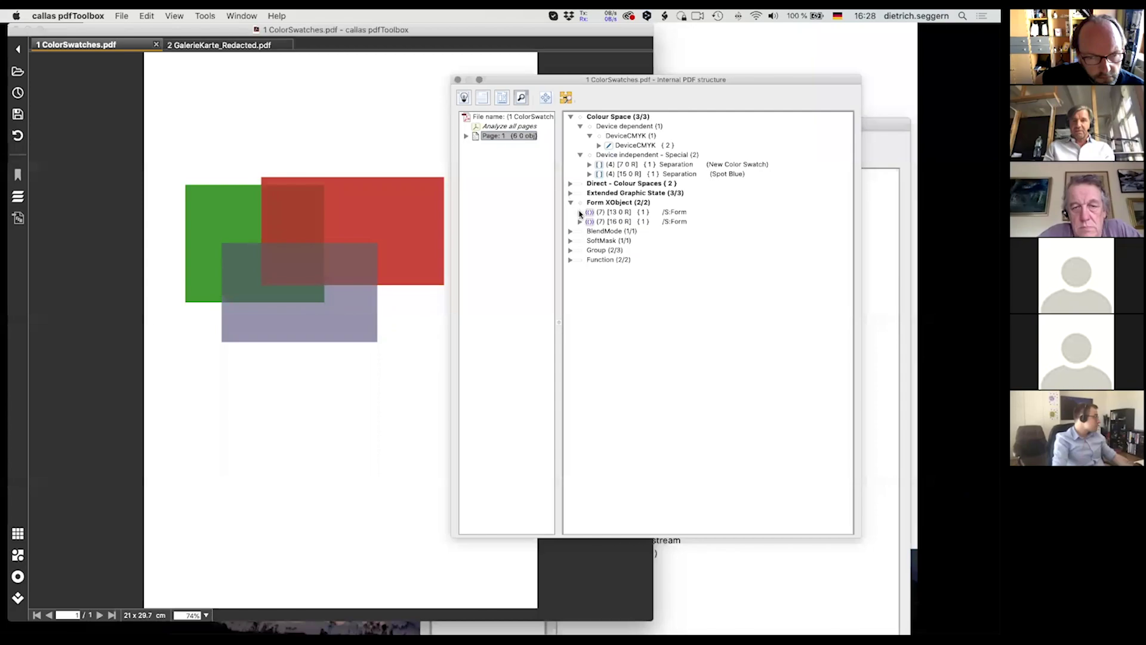
{"action": "left_click", "coordinate": [580, 212]}
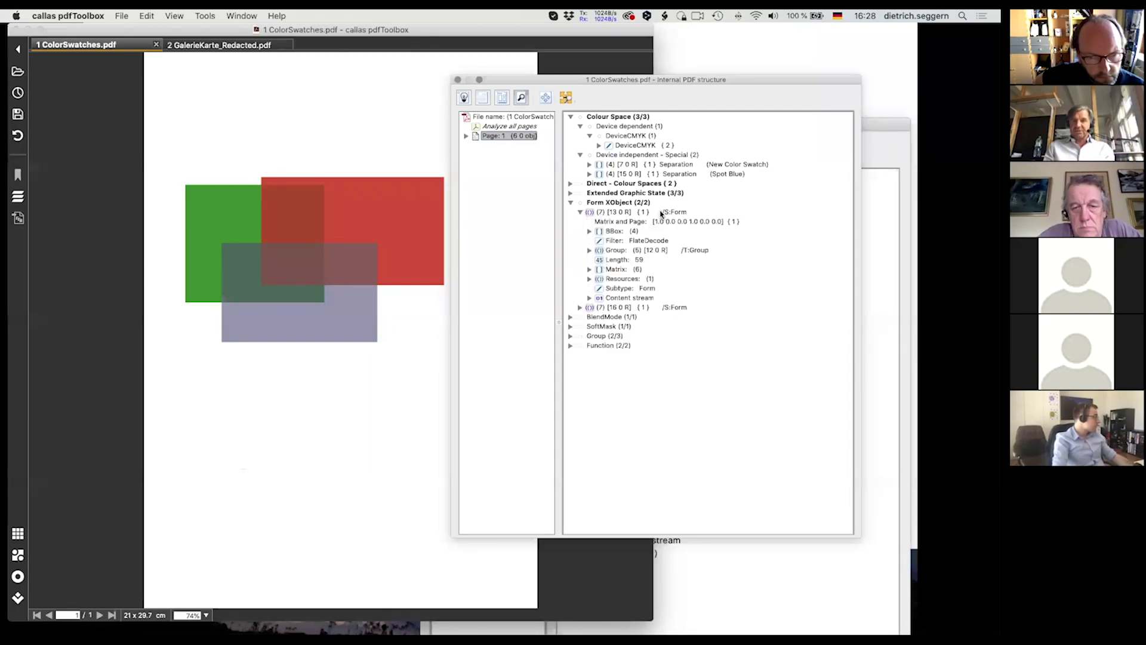
{"action": "left_click", "coordinate": [589, 298]}
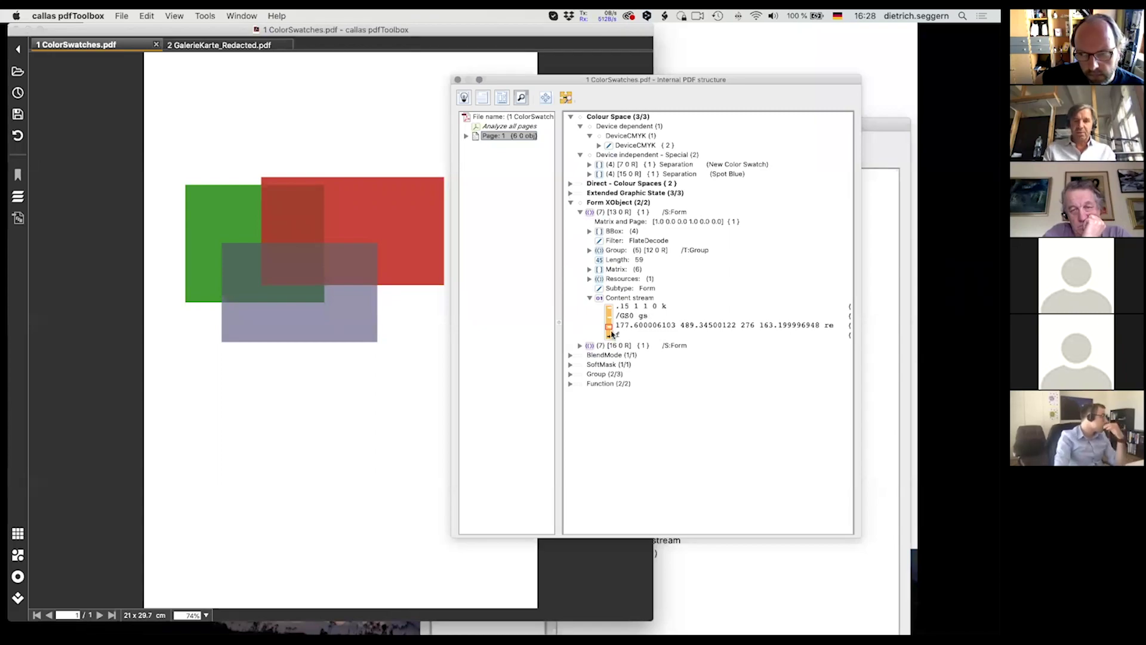
{"action": "left_click", "coordinate": [581, 346]}
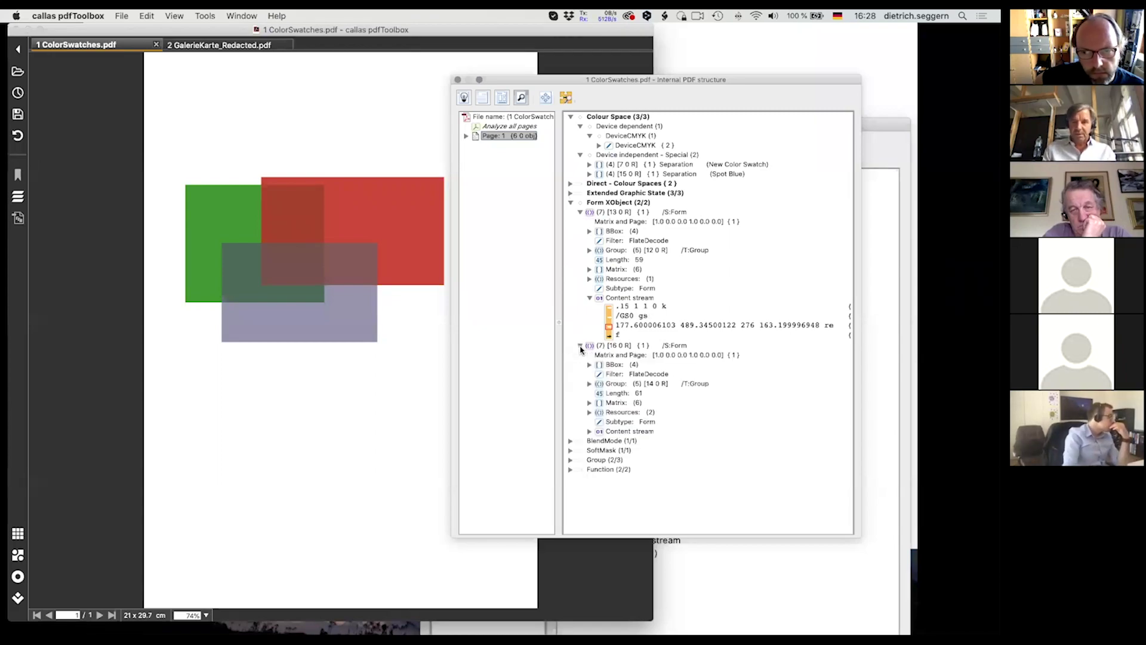
{"action": "left_click", "coordinate": [590, 431]}
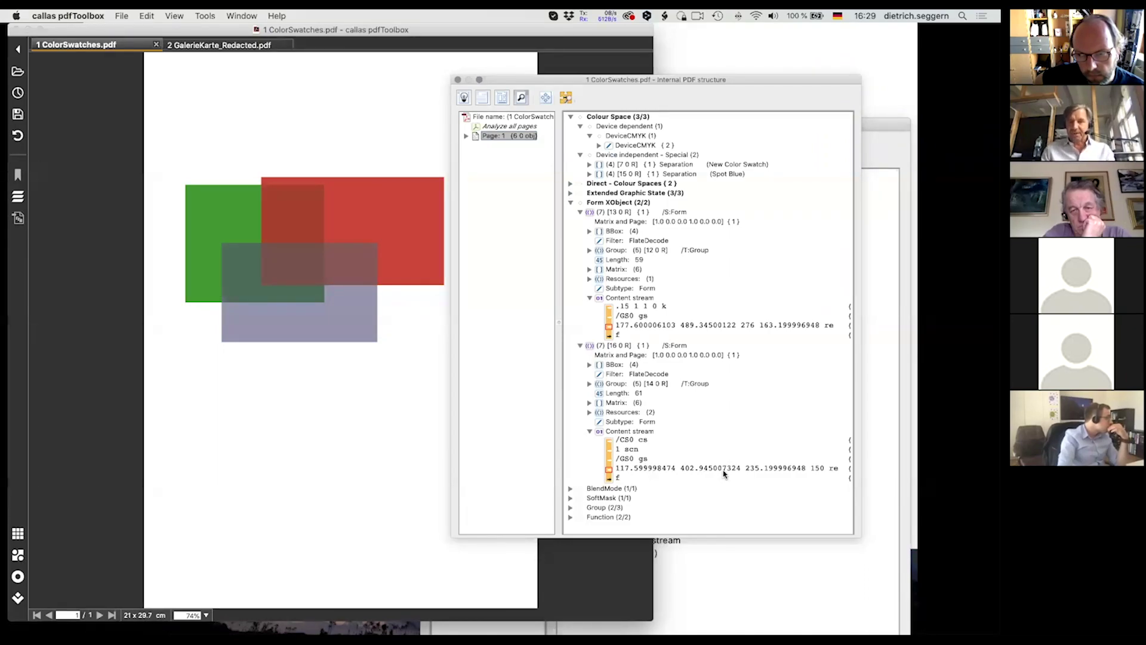
Step: Trace the /CS0 cs operator of Form XObject 16 0 R through its ColorSpace resources to the Spot Blue entry
{"action": "left_click", "coordinate": [644, 441]}
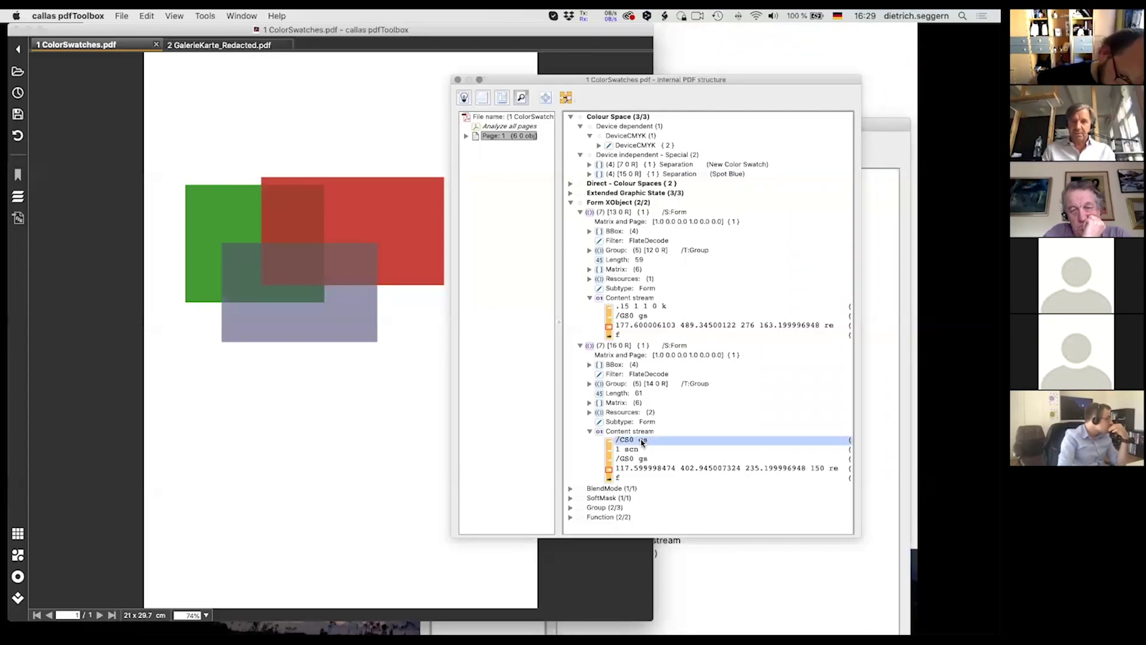
{"action": "left_click", "coordinate": [590, 412]}
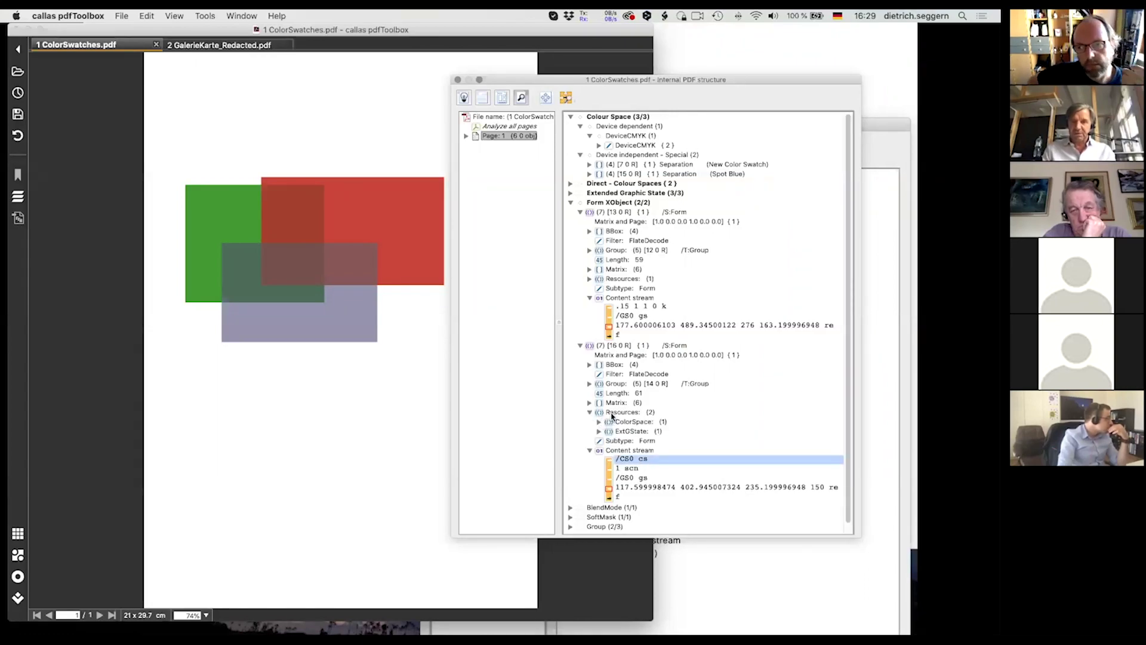
{"action": "left_click", "coordinate": [642, 346]}
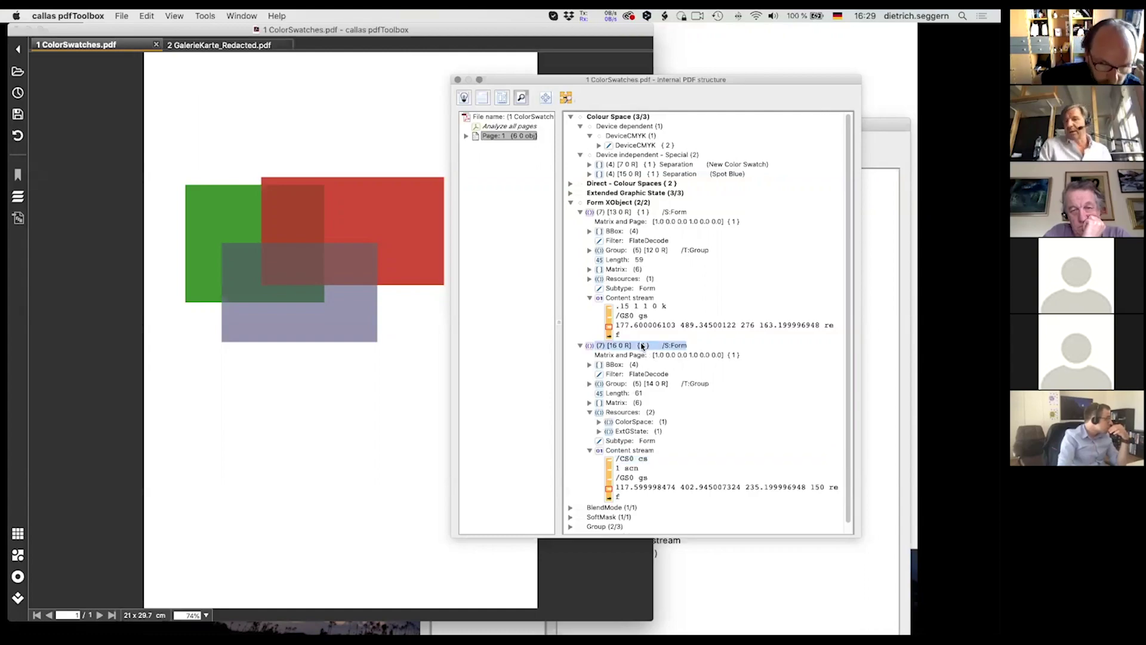
{"action": "left_click", "coordinate": [625, 413]}
{"action": "left_click", "coordinate": [599, 423]}
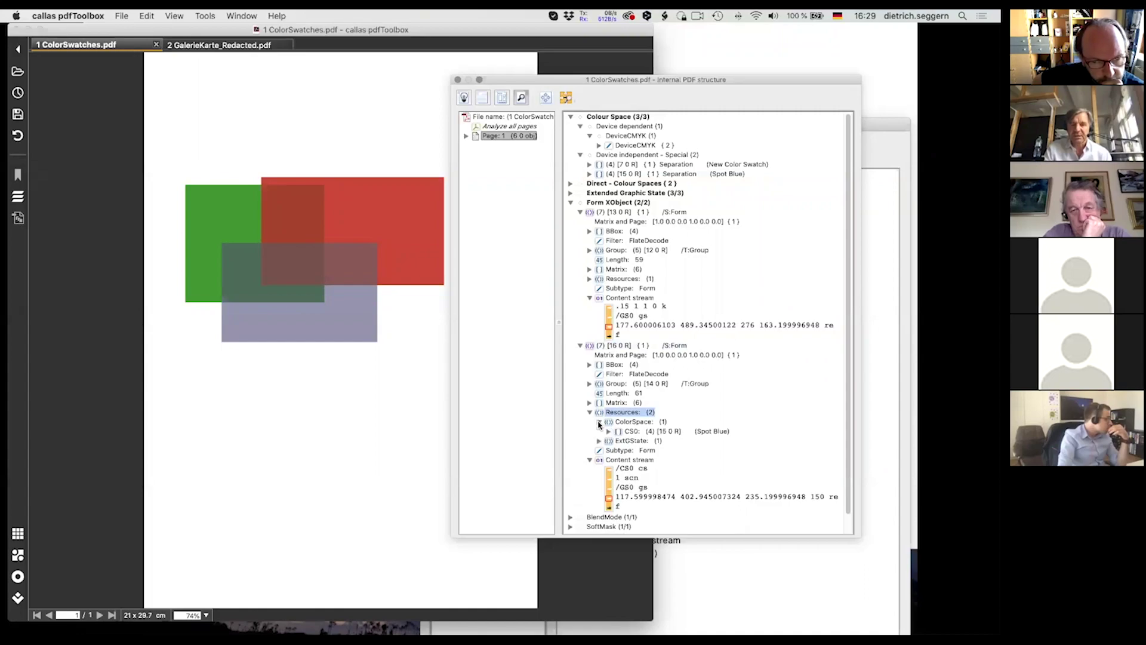
{"action": "left_click", "coordinate": [670, 433]}
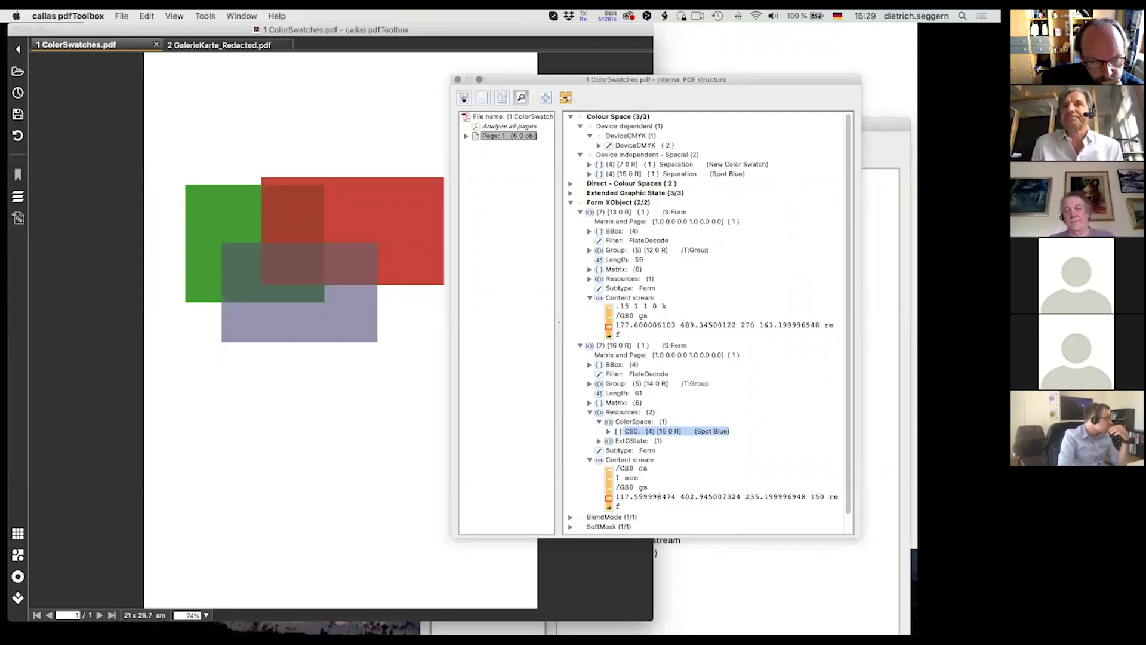
{"action": "key", "text": "super+Tab"}
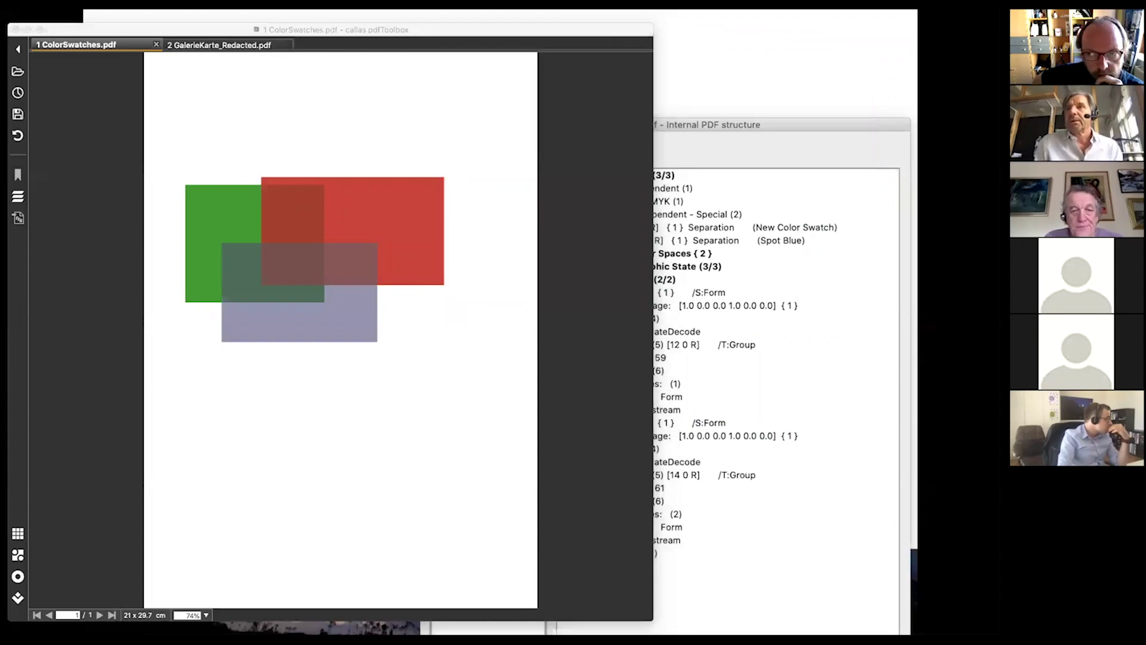
{"action": "left_click", "coordinate": [243, 544]}
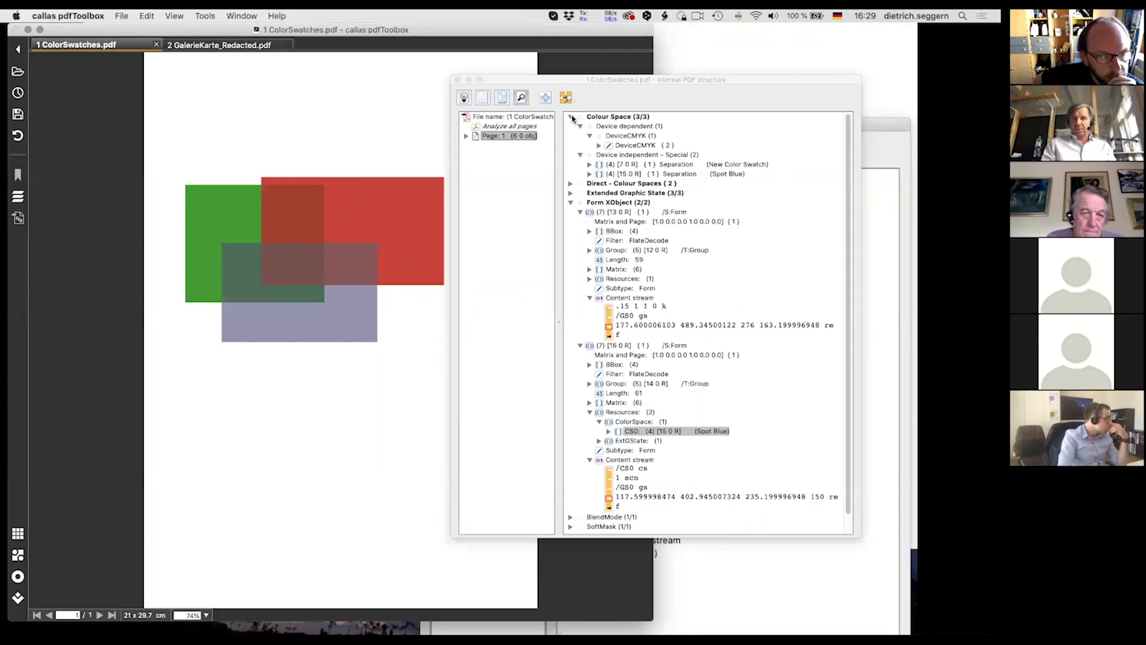
Step: Collapse the Colour Space and Form XObject resources, and expand the overprint Extended Graphic State entry 9 0 R
{"action": "left_click", "coordinate": [572, 117]}
{"action": "left_click", "coordinate": [570, 144]}
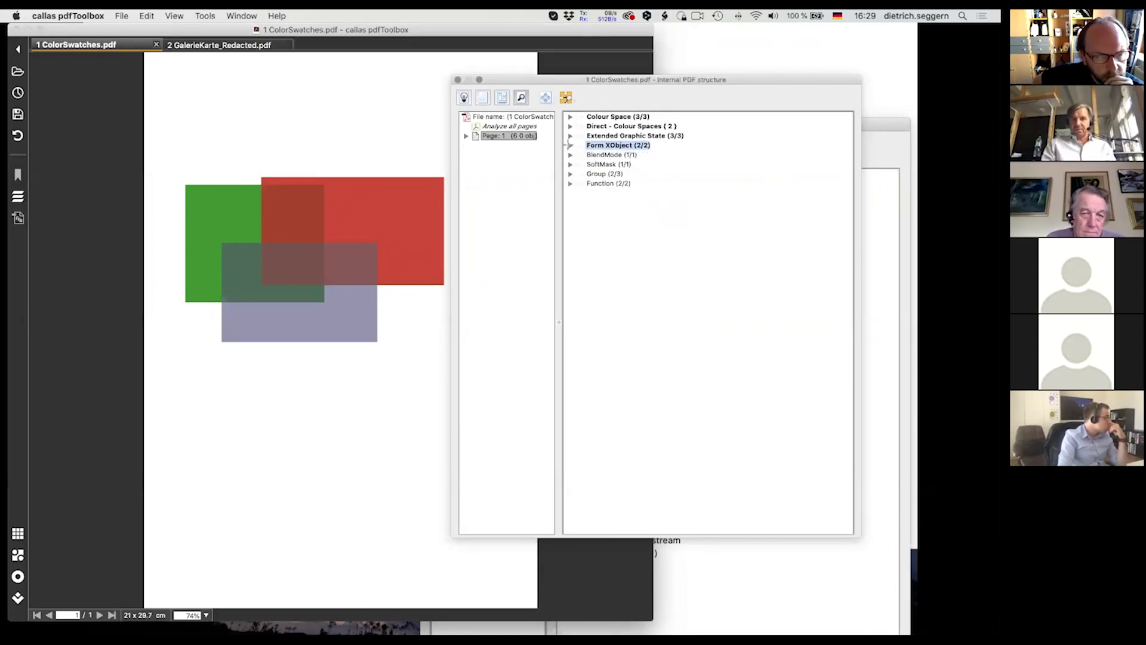
{"action": "left_click", "coordinate": [570, 136]}
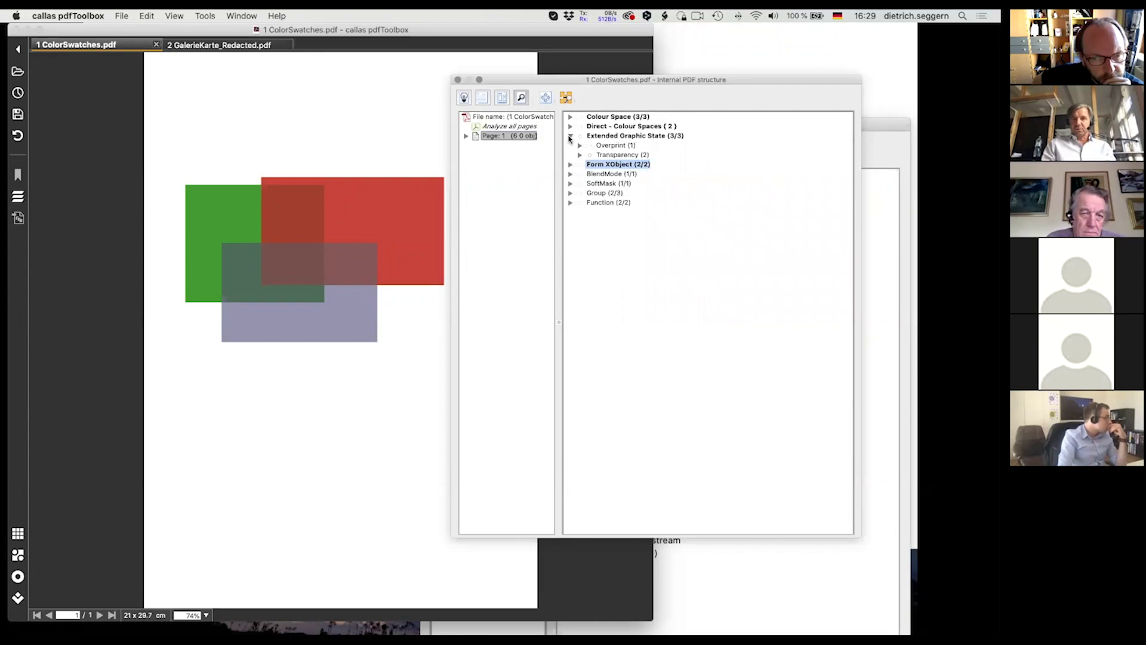
{"action": "left_click", "coordinate": [615, 137]}
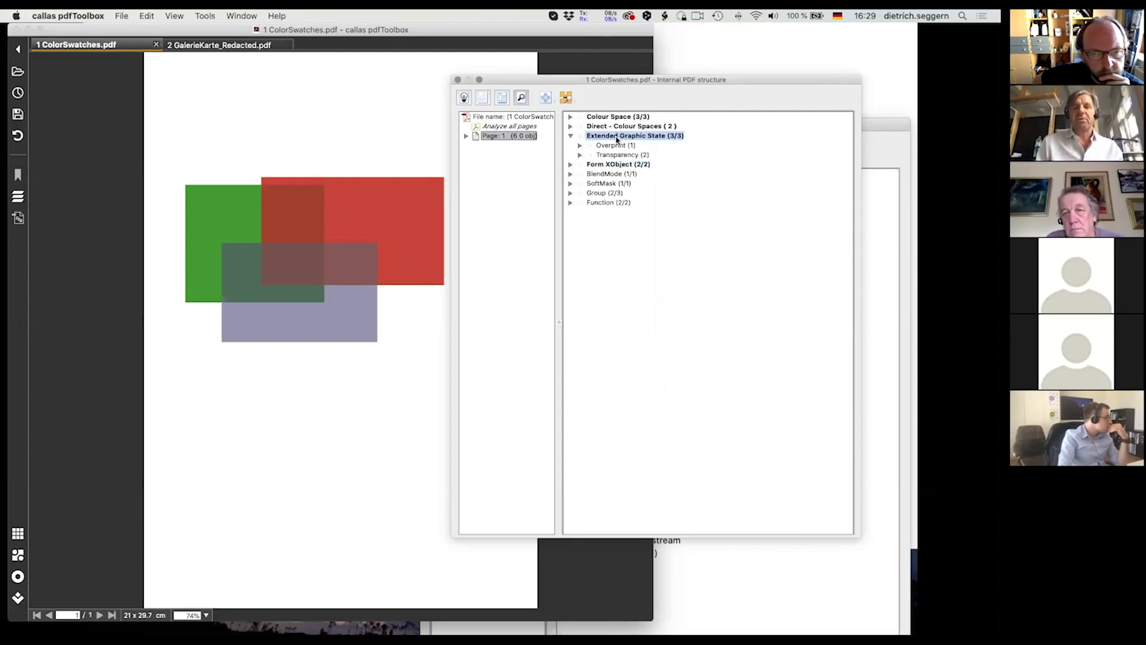
{"action": "left_click", "coordinate": [579, 145]}
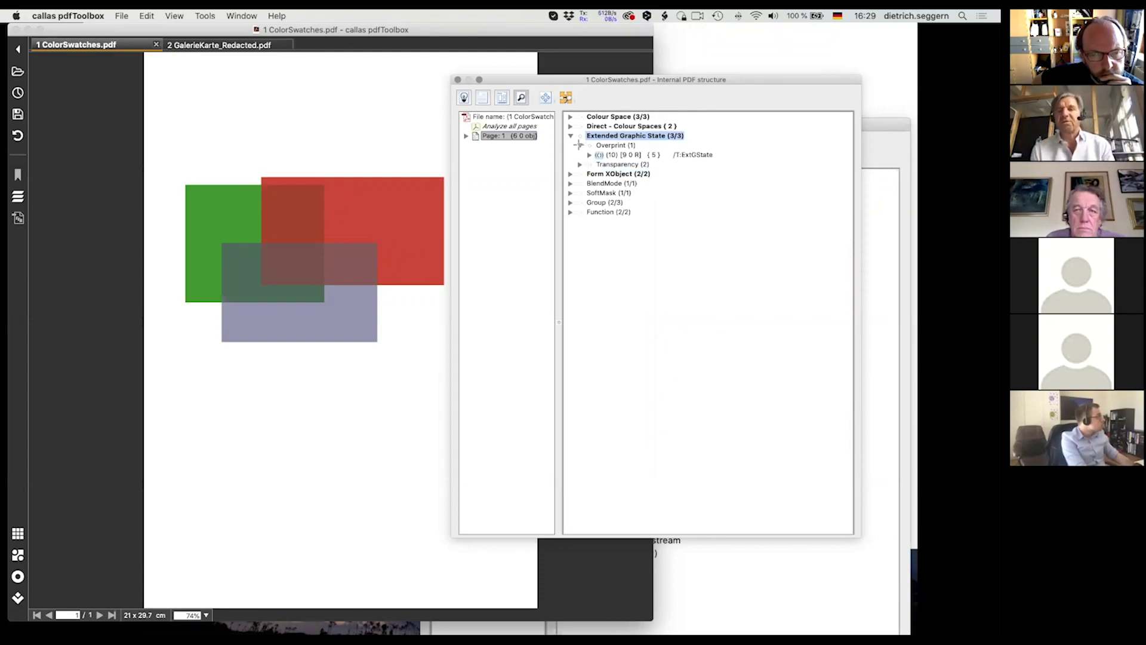
{"action": "left_click", "coordinate": [589, 155]}
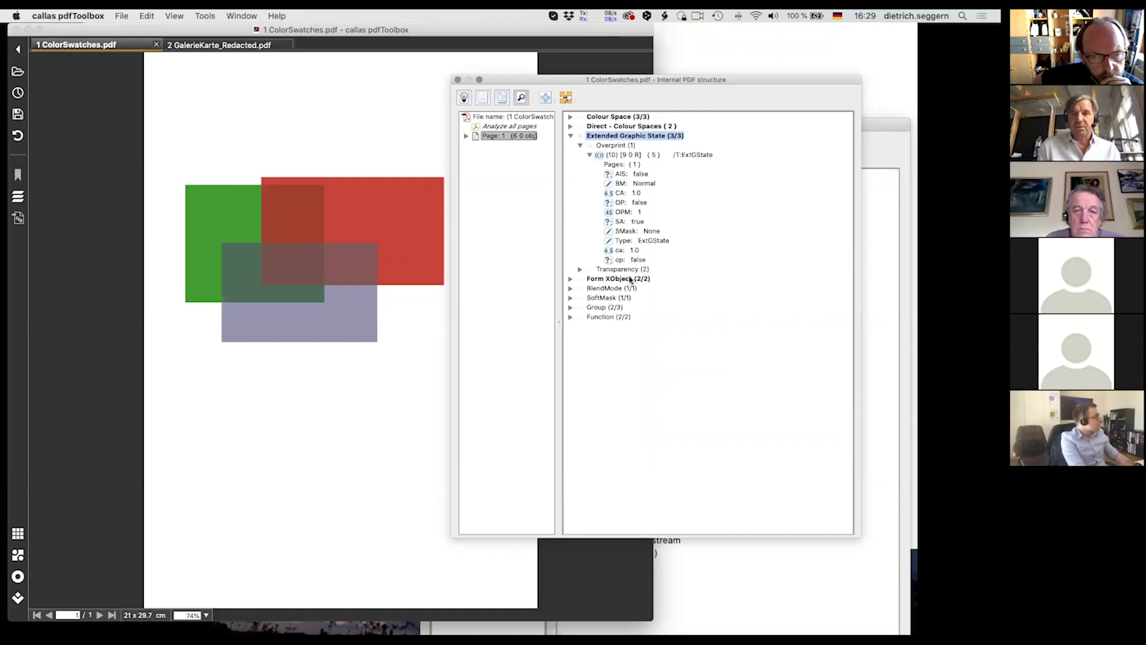
Step: Examine the OP, OPM, SMask, ca, CA and BM parameters of the overprint graphics state
{"action": "left_click", "coordinate": [633, 203]}
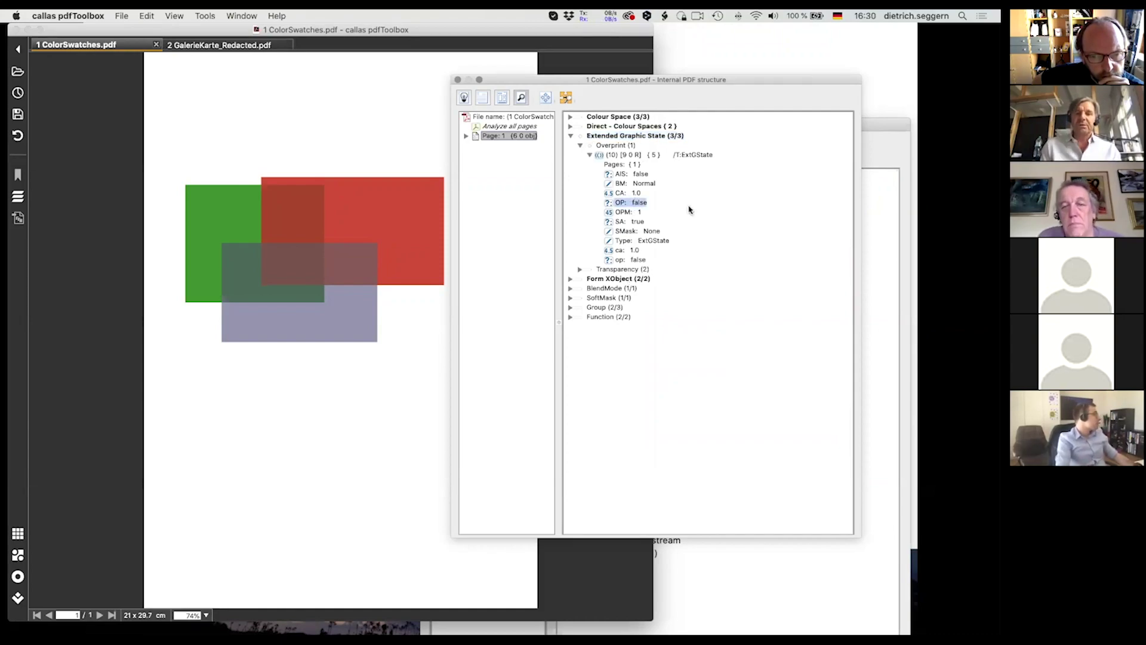
{"action": "left_click", "coordinate": [627, 213]}
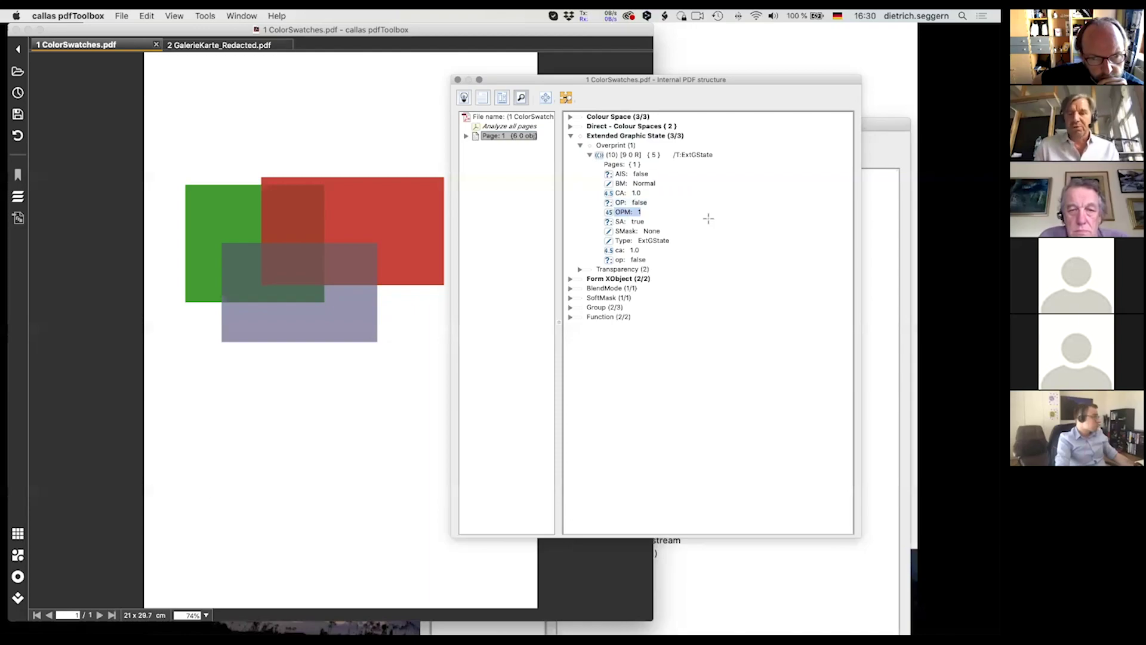
{"action": "left_click", "coordinate": [644, 232]}
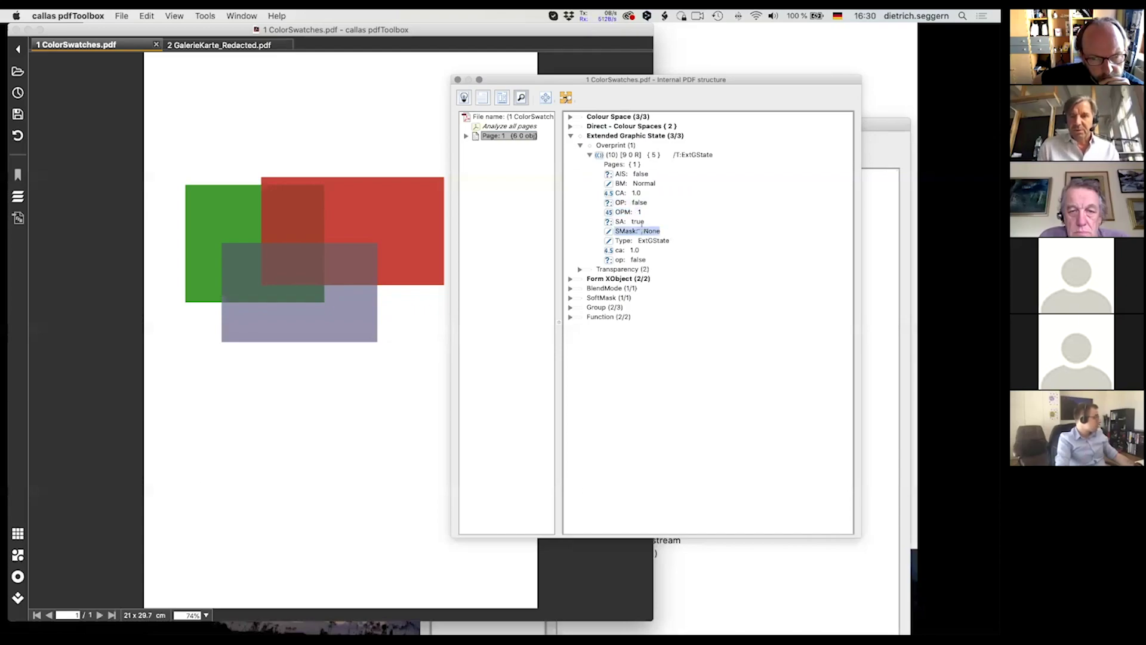
{"action": "left_click", "coordinate": [628, 252]}
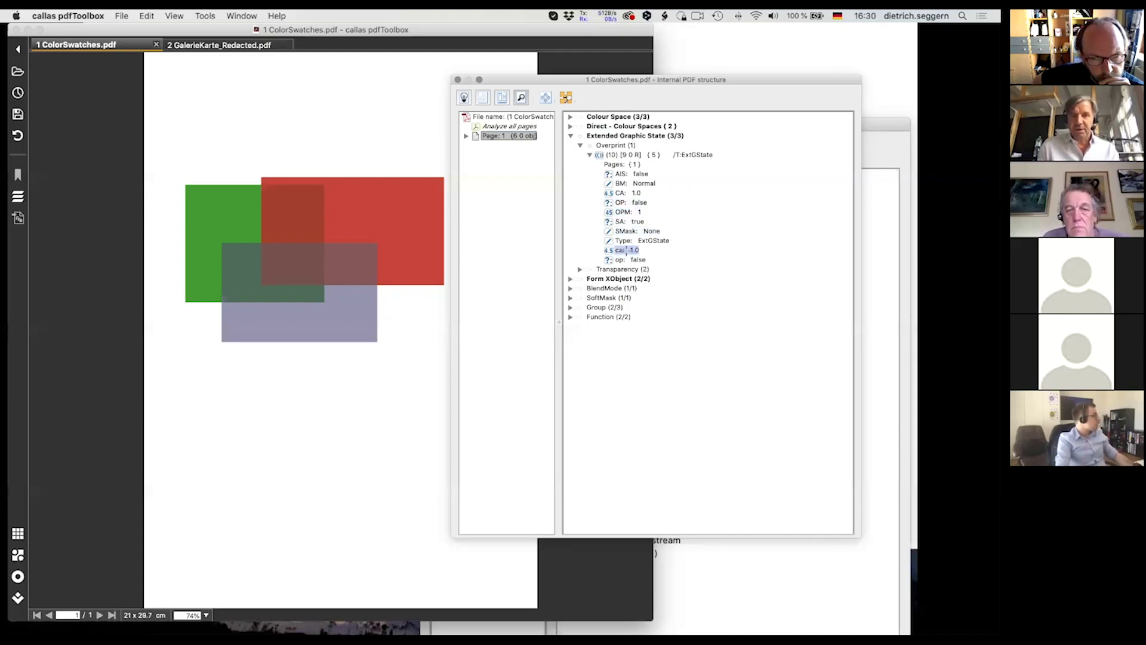
{"action": "left_click", "coordinate": [624, 192]}
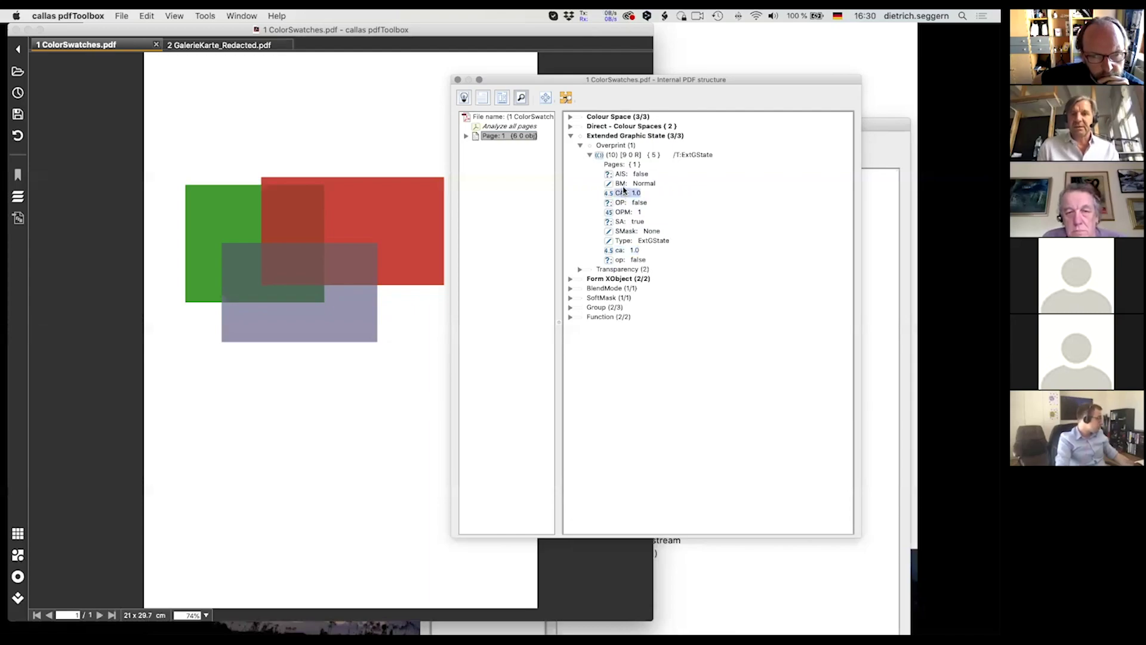
{"action": "left_click", "coordinate": [625, 184]}
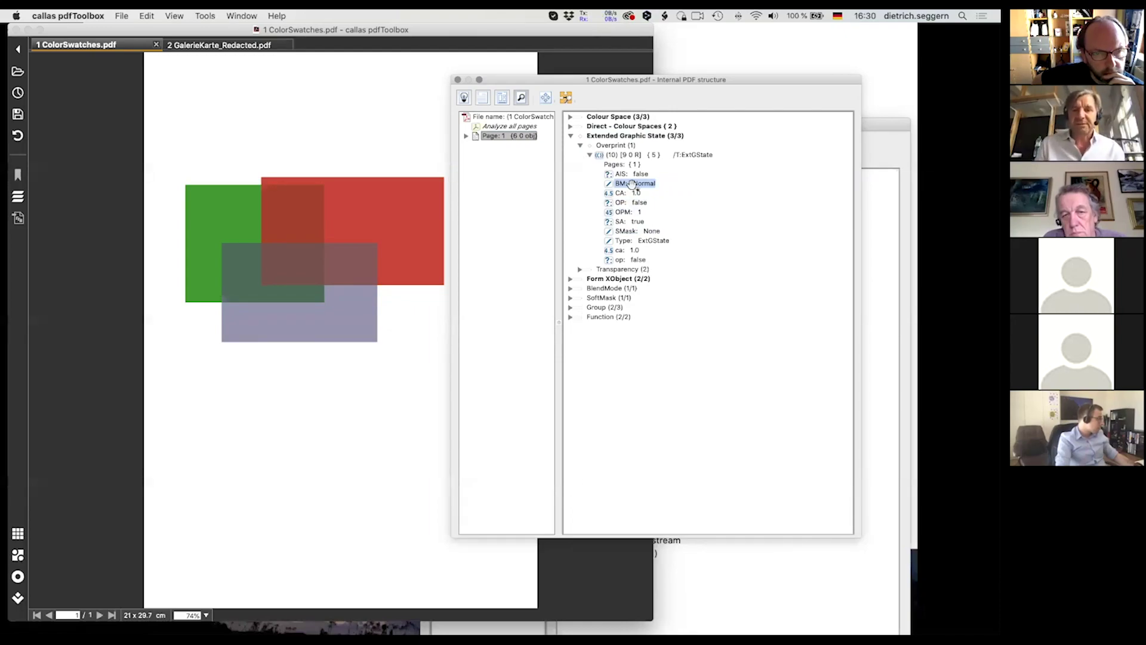
Step: Switch to the ISO 32000-2 document in Adobe Acrobat and go to section 8.4.5 Graphics state parameter dictionaries
{"action": "key", "text": "super+Tab"}
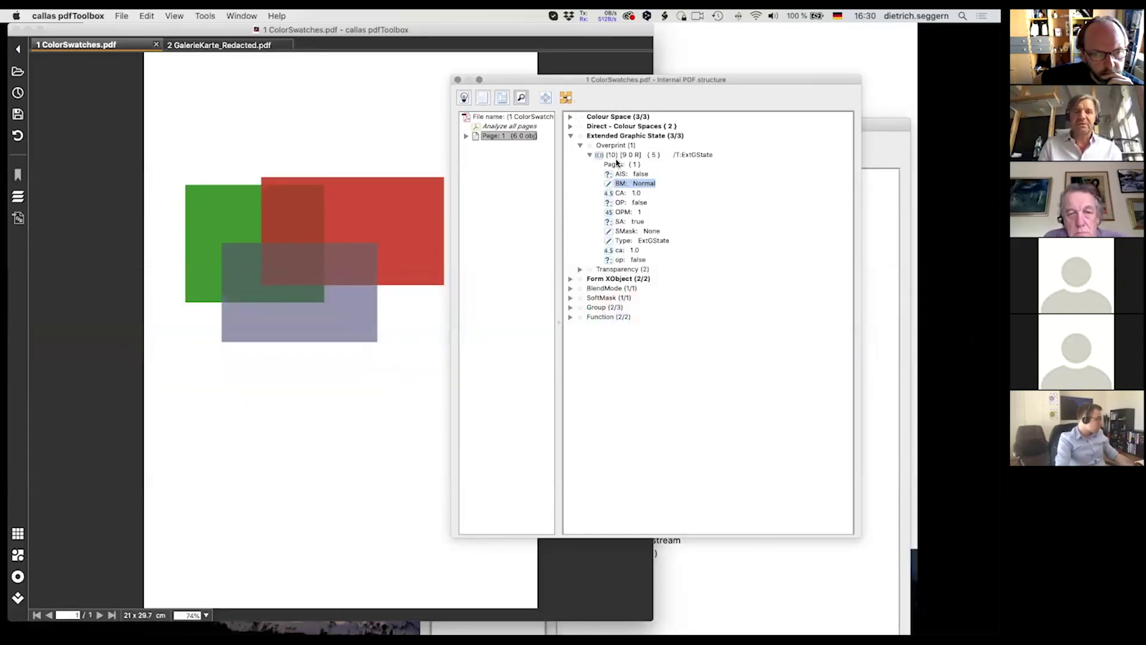
{"action": "key", "text": "super+Tab"}
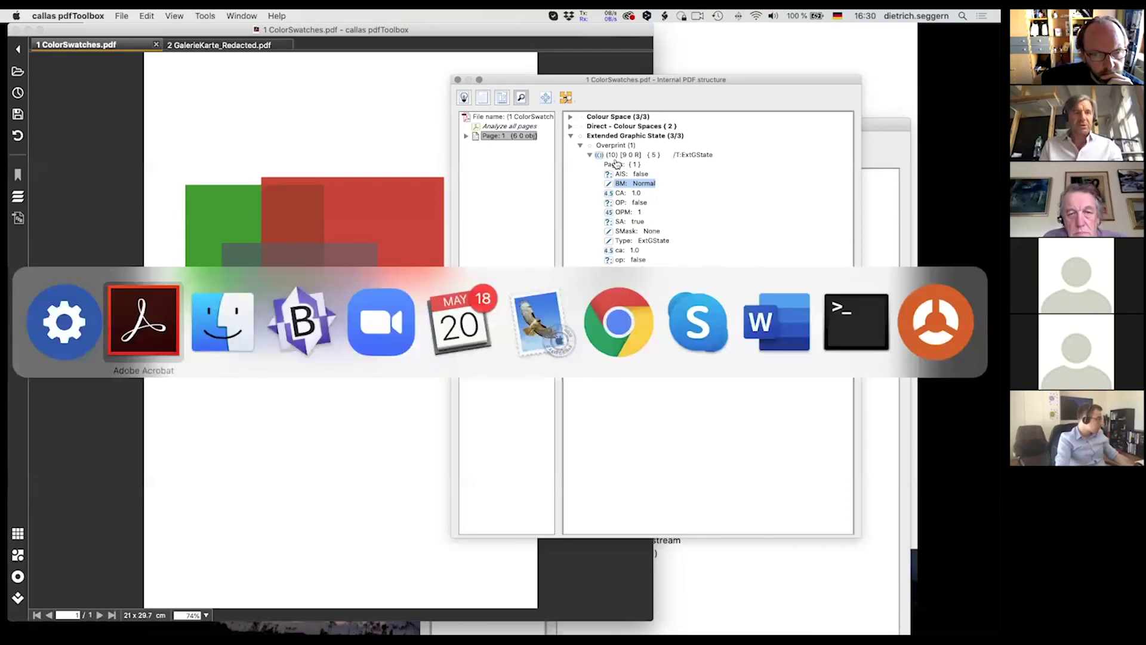
{"action": "key", "text": "super+Tab"}
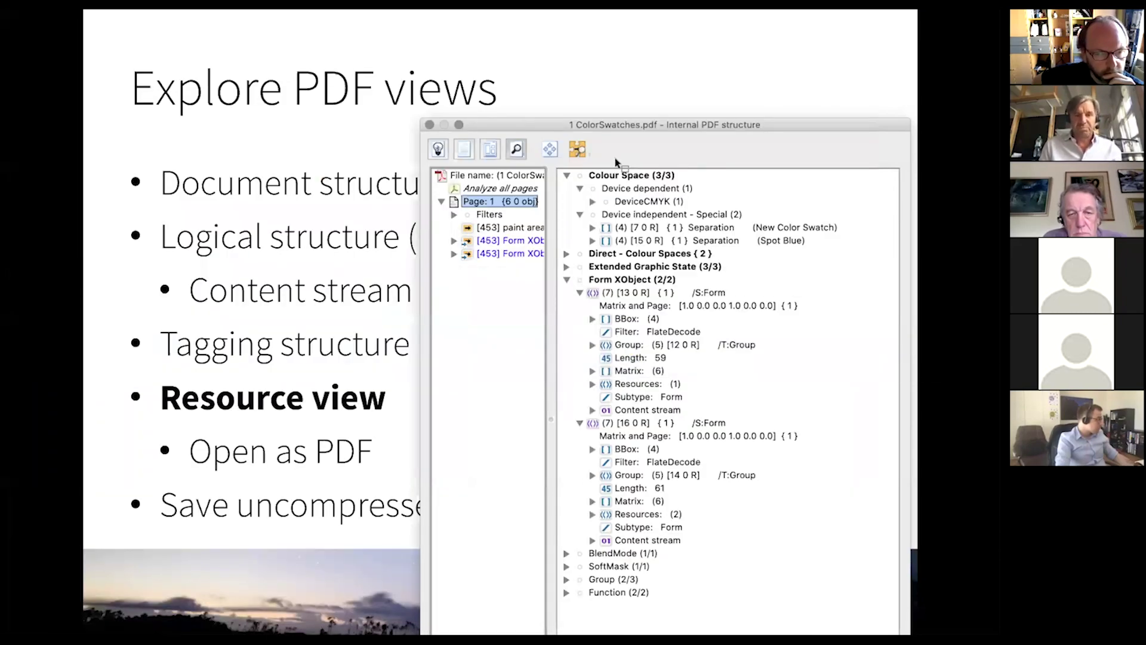
{"action": "key", "text": "super+Tab"}
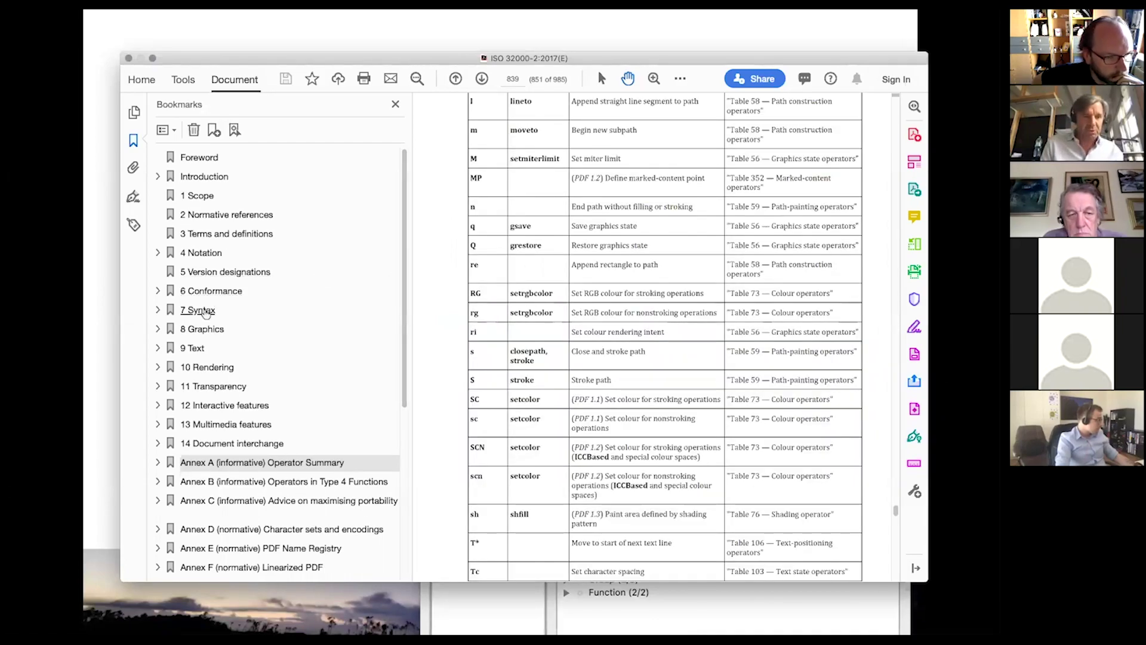
{"action": "left_click", "coordinate": [158, 329]}
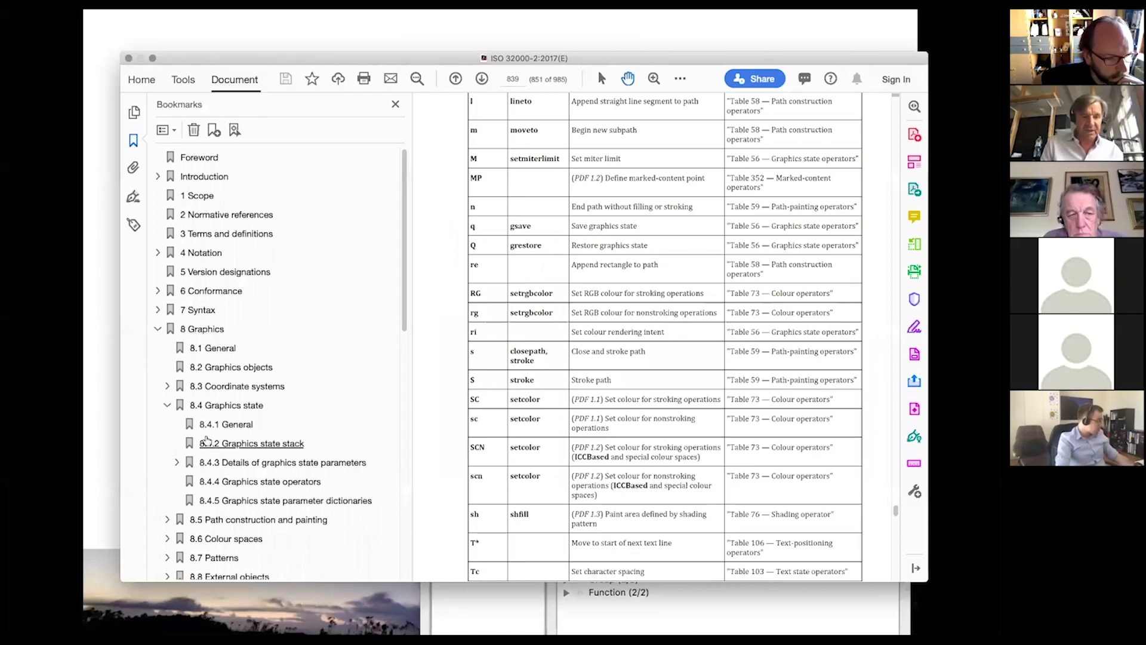
{"action": "left_click", "coordinate": [244, 501]}
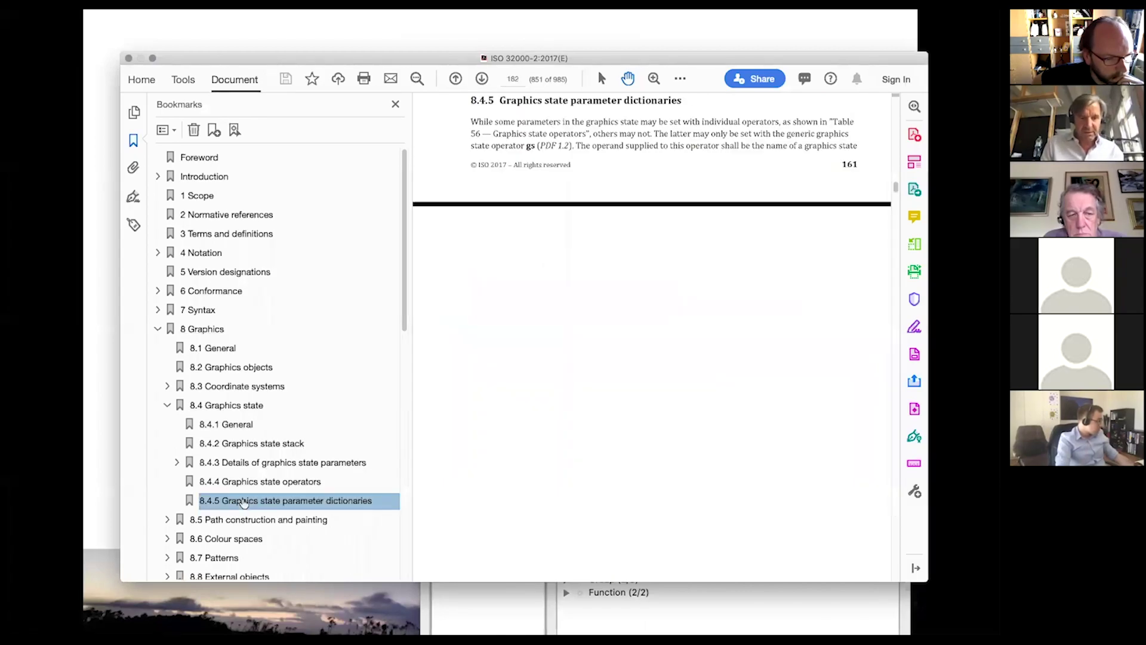
Step: Read through Table 57 with the graphics state parameter dictionary entries, down to the overprint keys OP, op and OPM
{"action": "scroll", "coordinate": [701, 400], "scroll_direction": "down", "scroll_amount": 3}
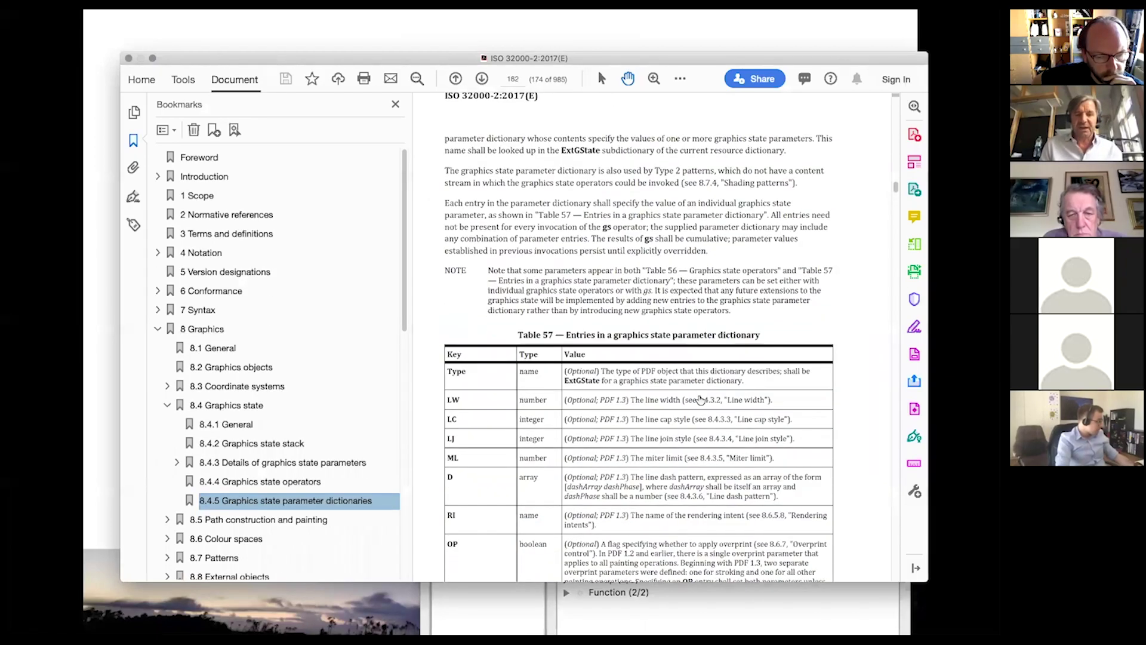
{"action": "scroll", "coordinate": [701, 399], "scroll_direction": "down", "scroll_amount": 5}
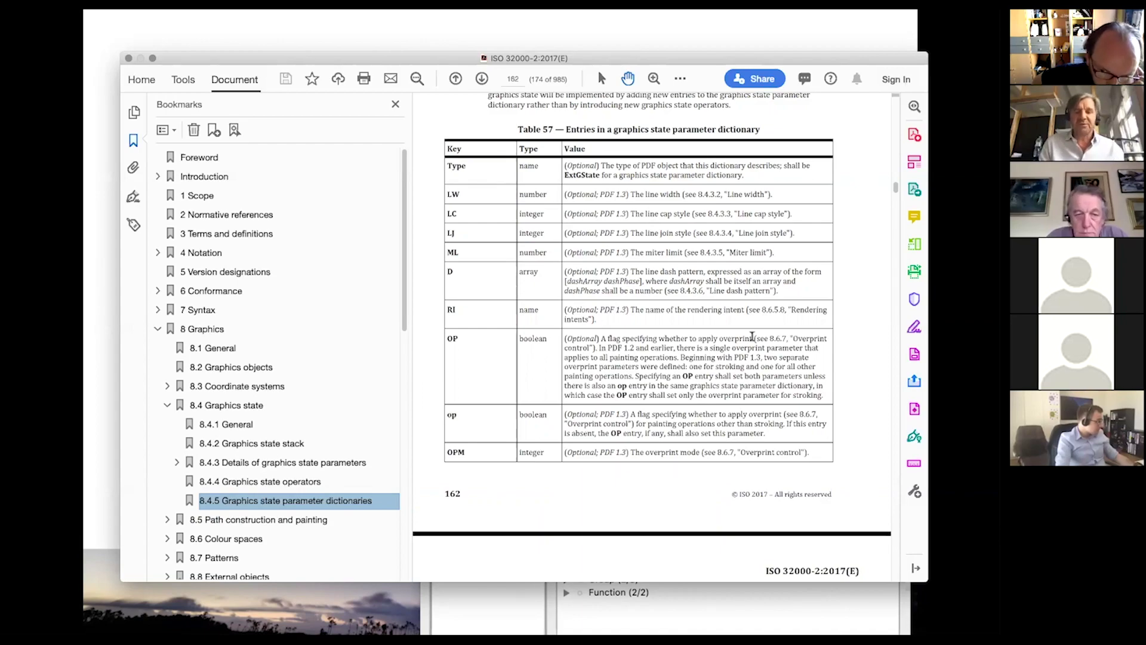
{"action": "scroll", "coordinate": [753, 336], "scroll_direction": "down", "scroll_amount": 4}
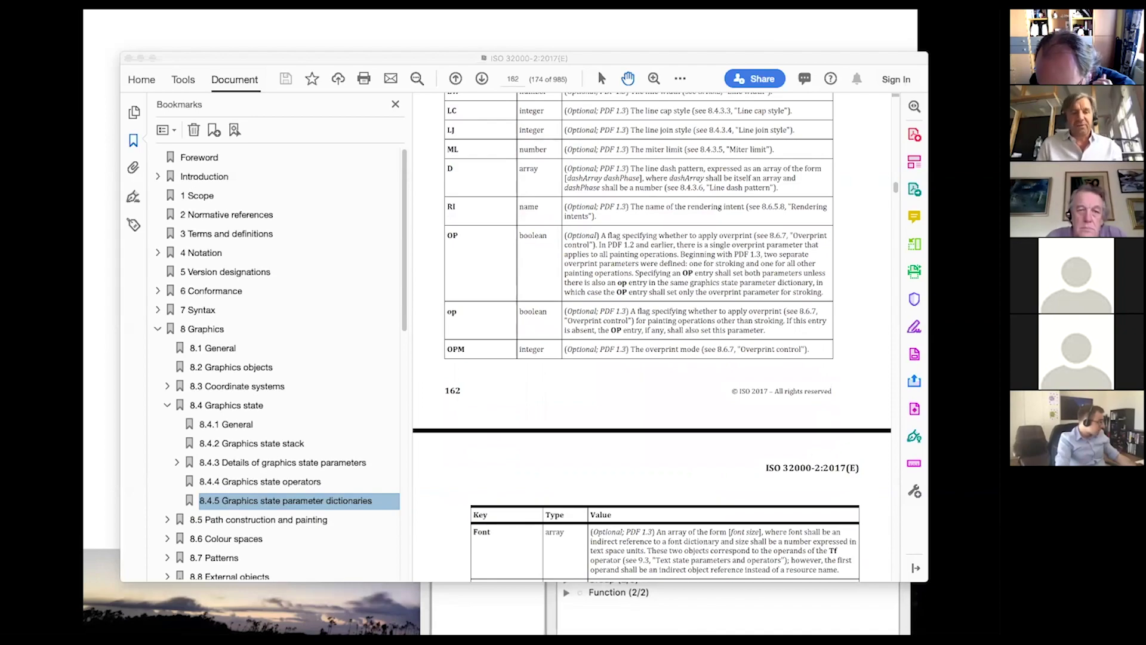
Step: Switch back to pdfToolbox, bring up GalerieKarte_Redacted.pdf and close the ColorSwatches structure window
{"action": "key", "text": "super+Tab"}
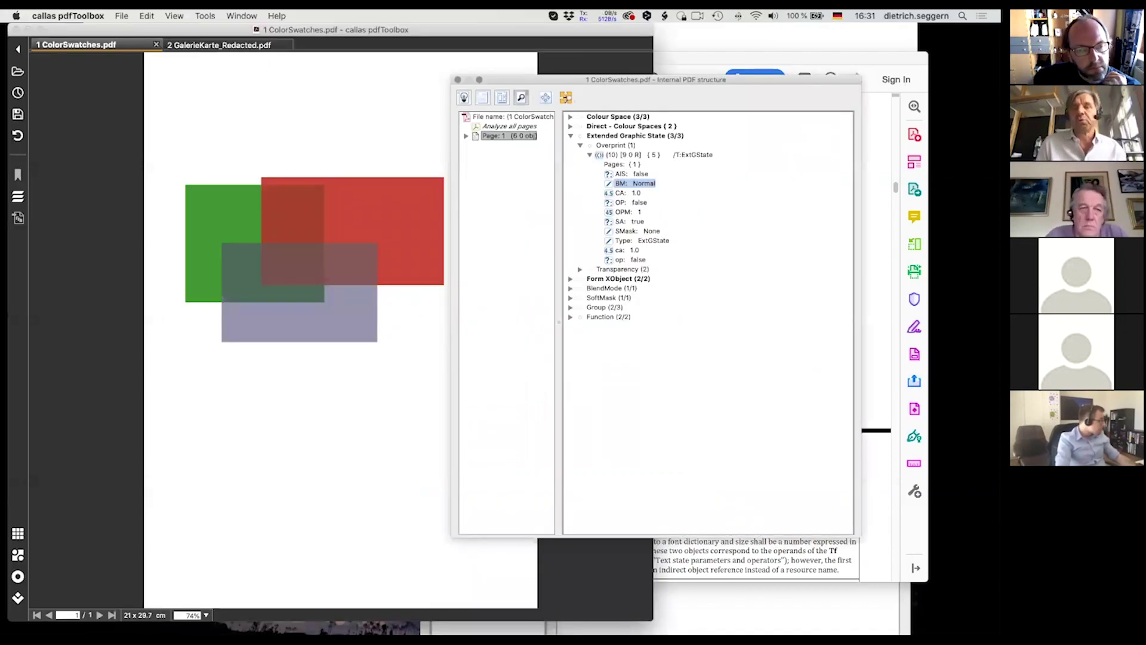
{"action": "left_click", "coordinate": [248, 47]}
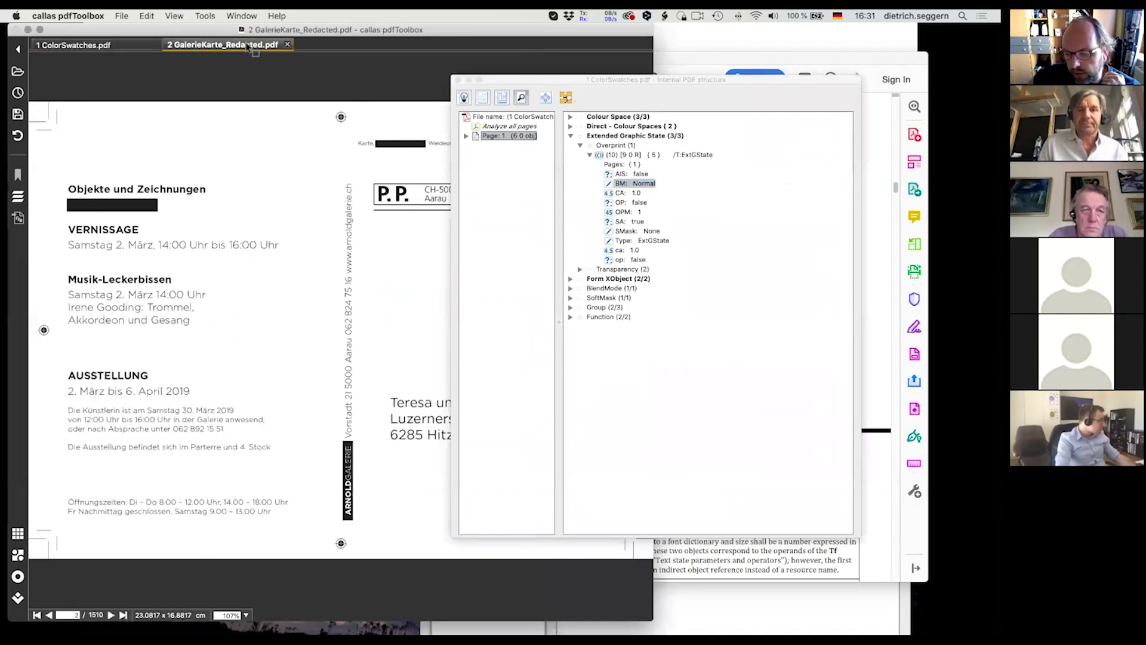
{"action": "left_click", "coordinate": [458, 80]}
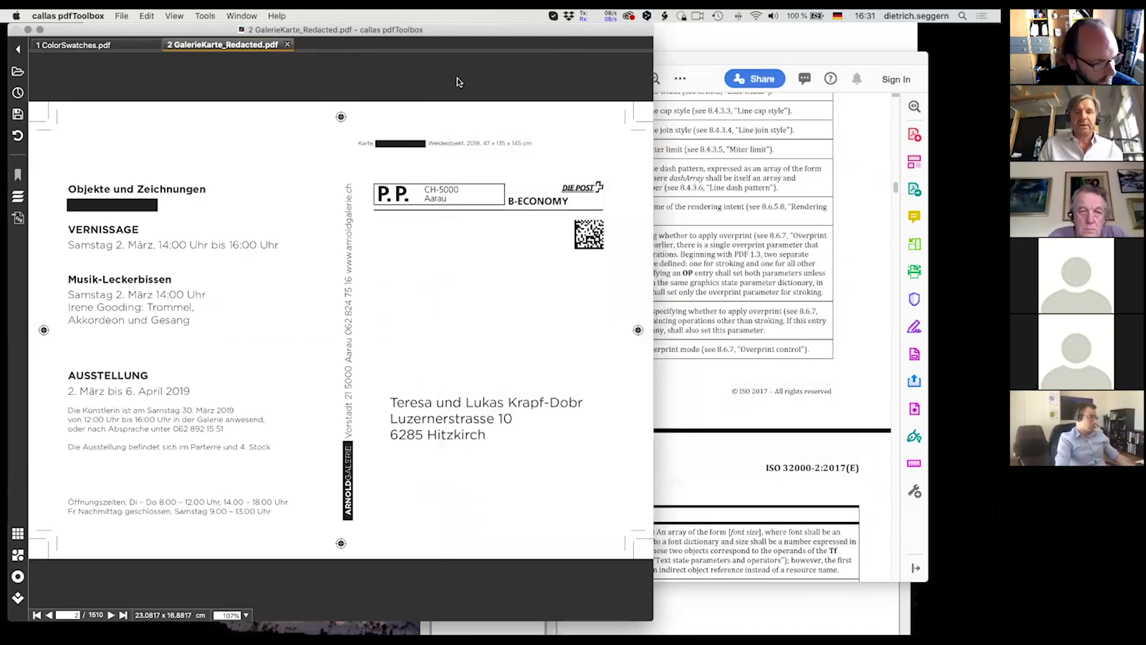
{"action": "key", "text": "super+Tab"}
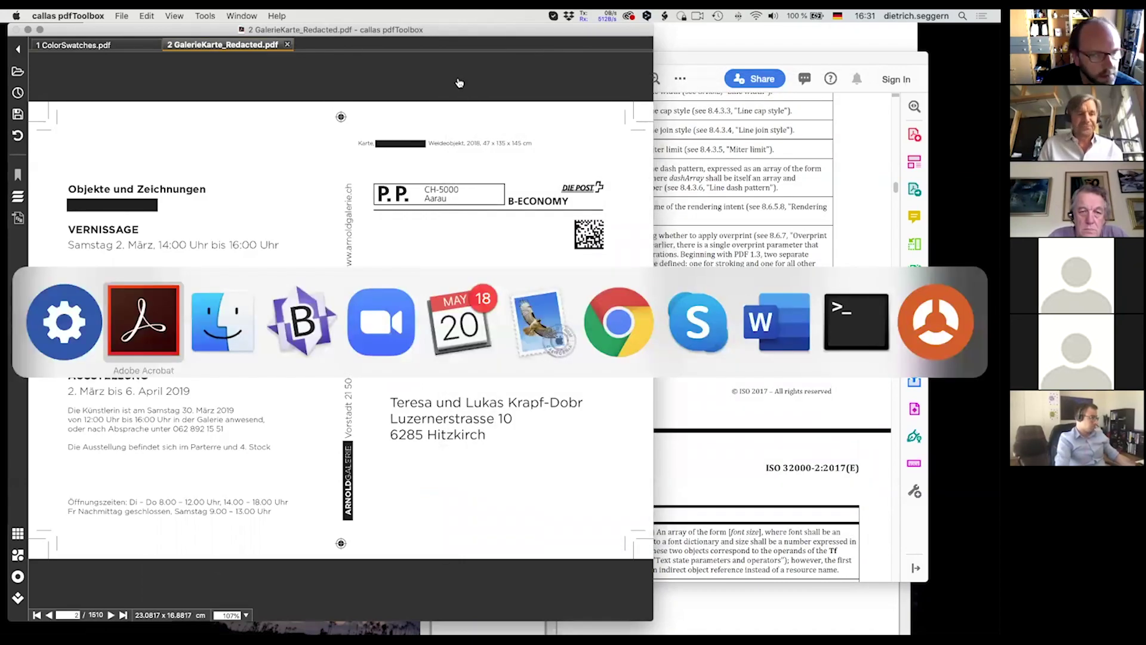
{"action": "key", "text": "Escape"}
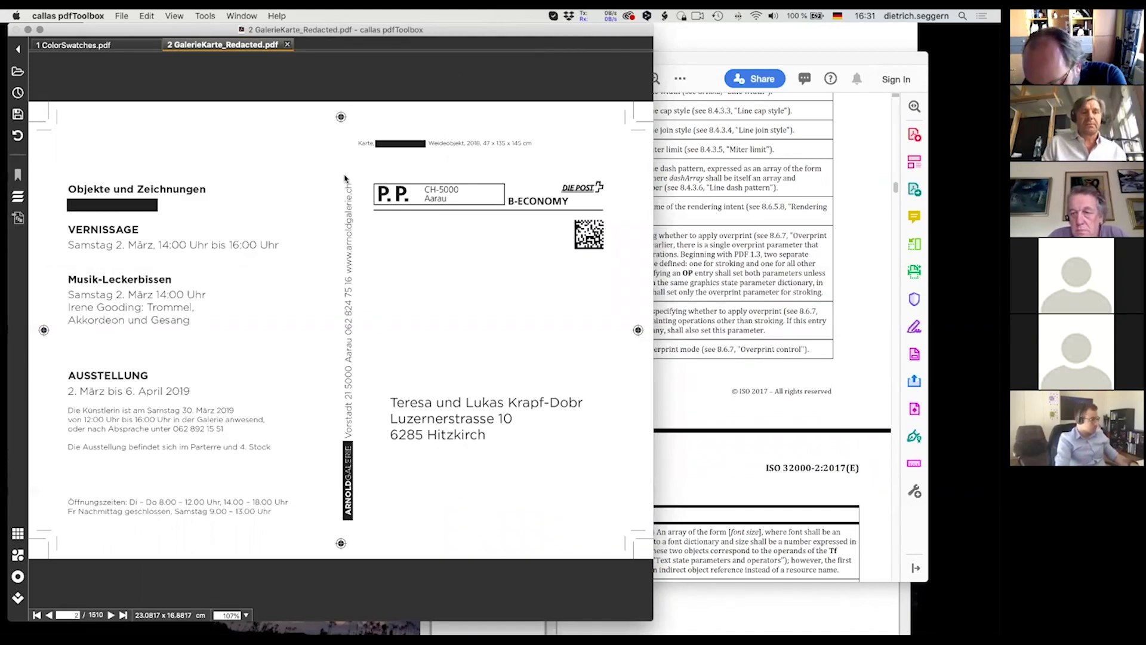
Step: Open Explore PDF for GalerieKarte_Redacted.pdf, place its window beside the page and list the structure by page
{"action": "left_click", "coordinate": [205, 15]}
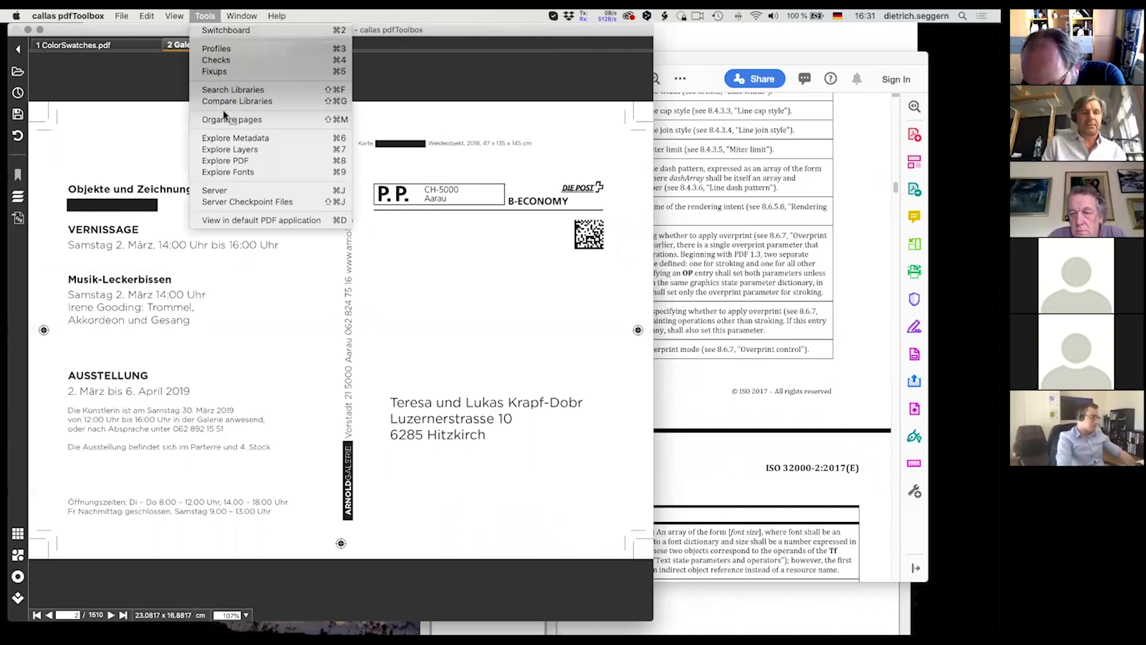
{"action": "left_click", "coordinate": [227, 160]}
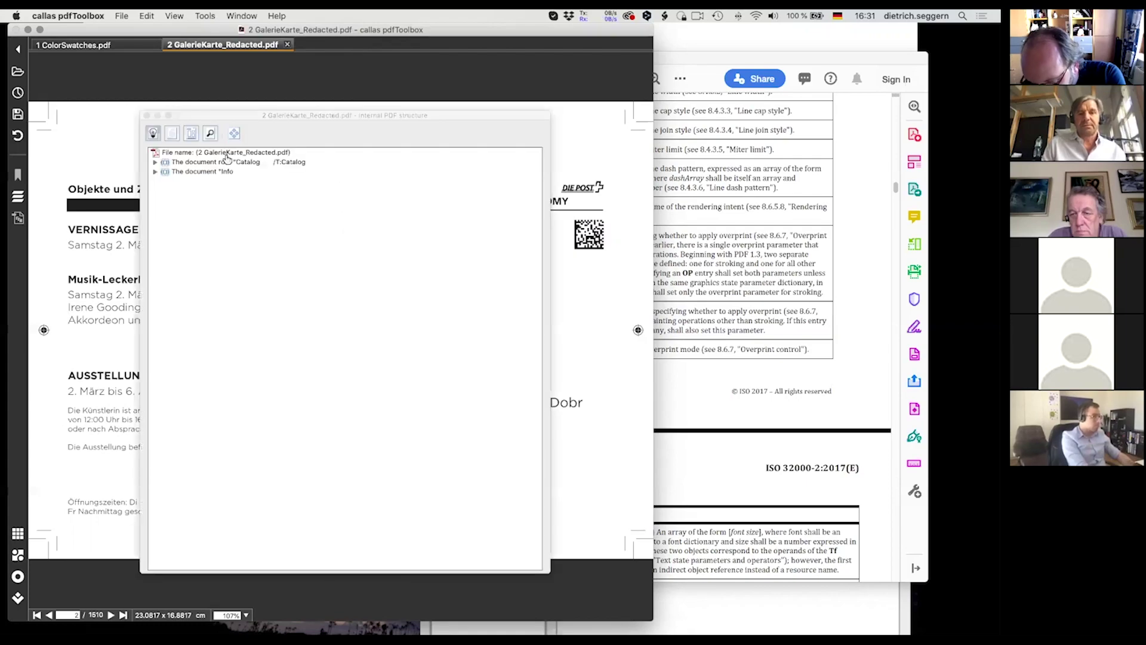
{"action": "left_click_drag", "start_coordinate": [274, 115], "coordinate": [654, 40]}
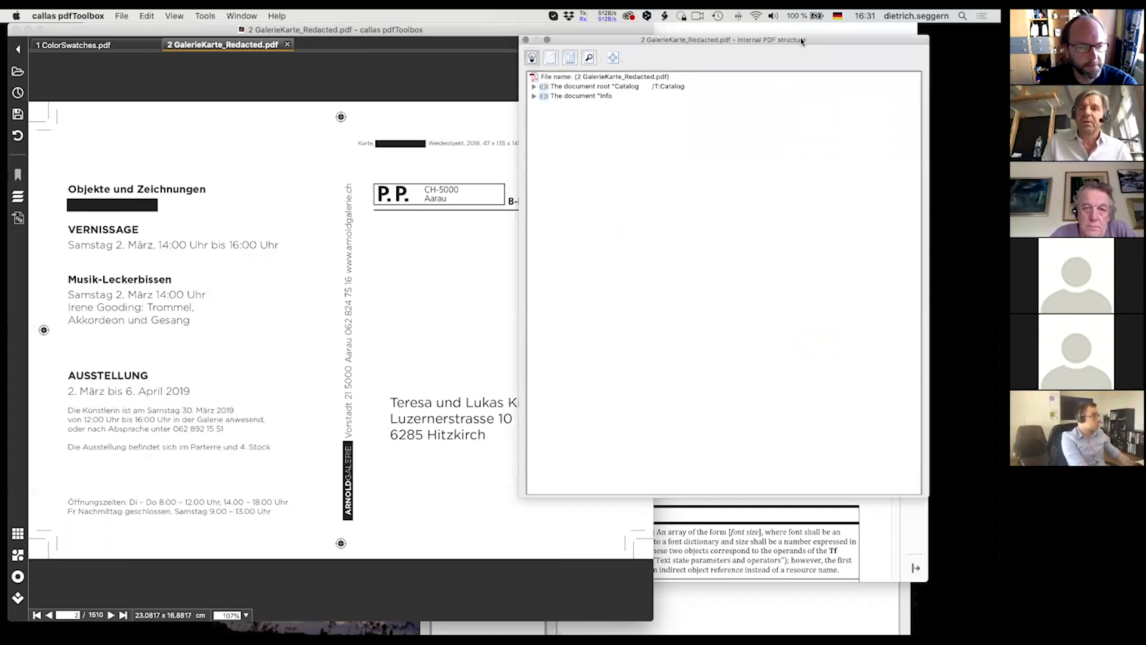
{"action": "left_click_drag", "start_coordinate": [803, 40], "coordinate": [797, 89]}
{"action": "left_click", "coordinate": [545, 105]}
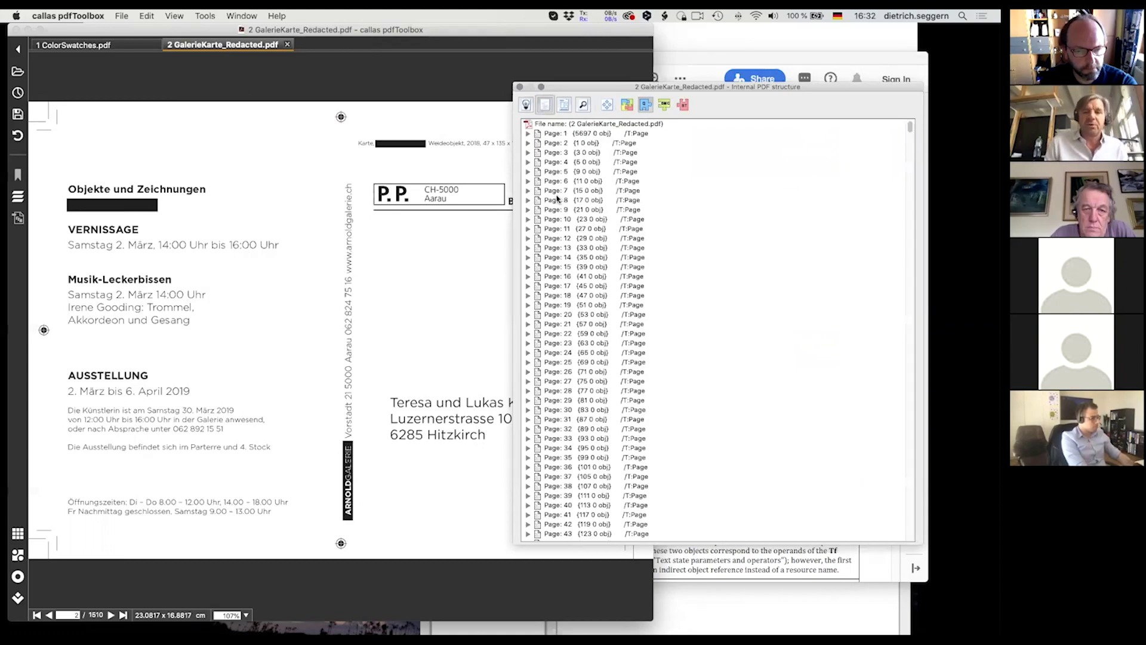
Step: Select page 23 in the structure listing, display page 23 of the document and reposition the structure window beside it
{"action": "left_click", "coordinate": [556, 191]}
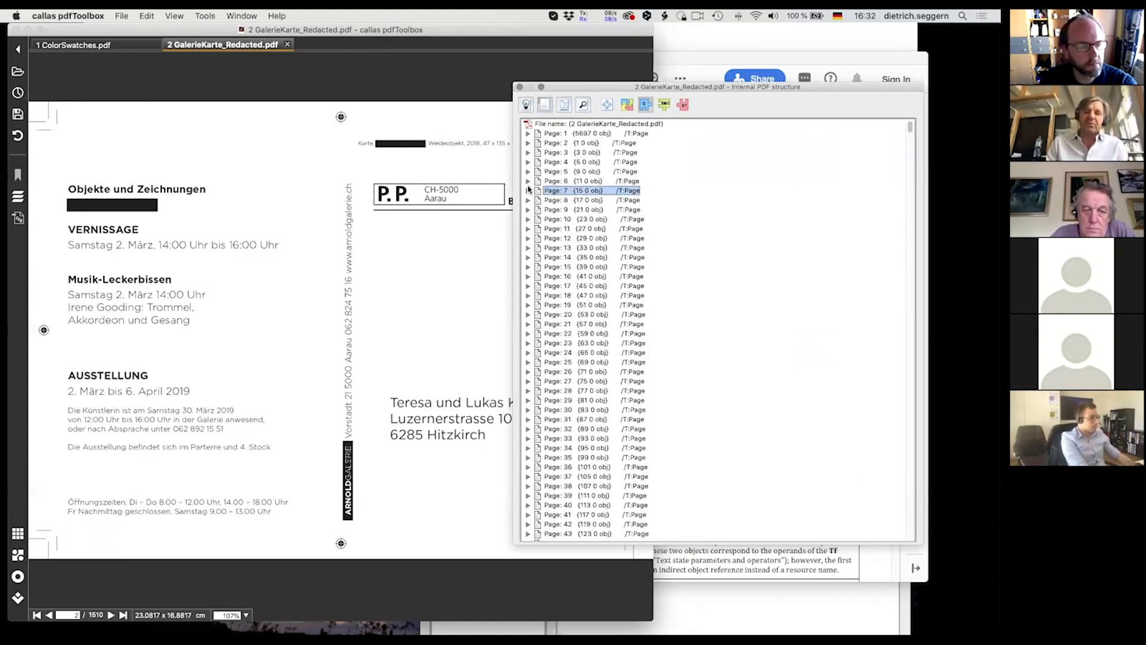
{"action": "left_click", "coordinate": [234, 420]}
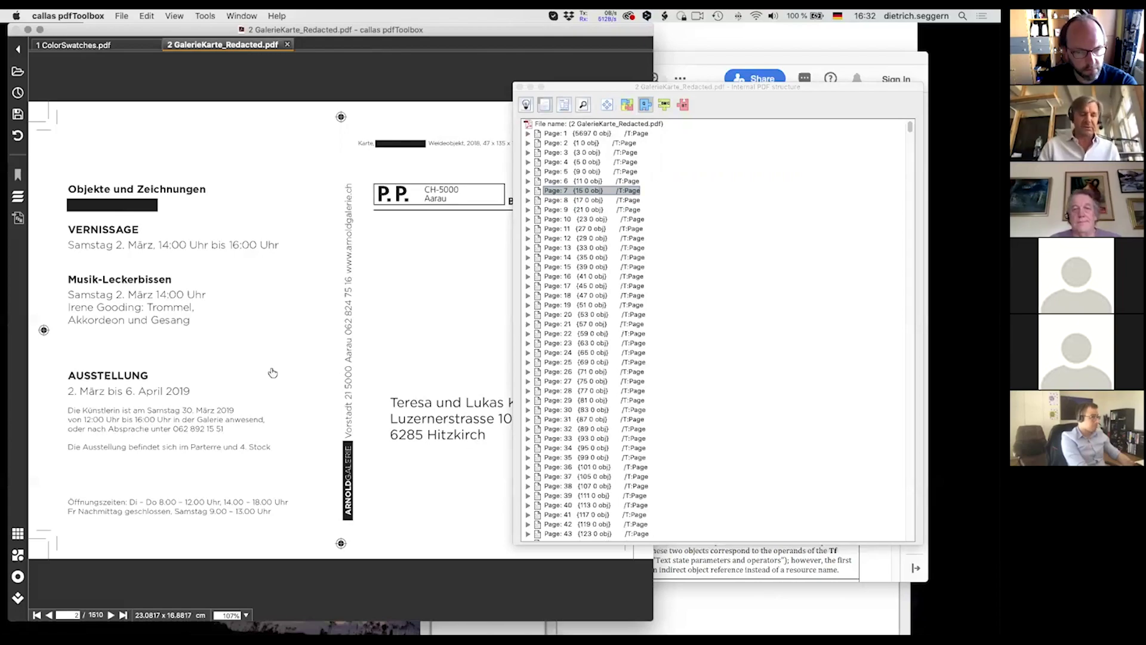
{"action": "left_click", "coordinate": [565, 343]}
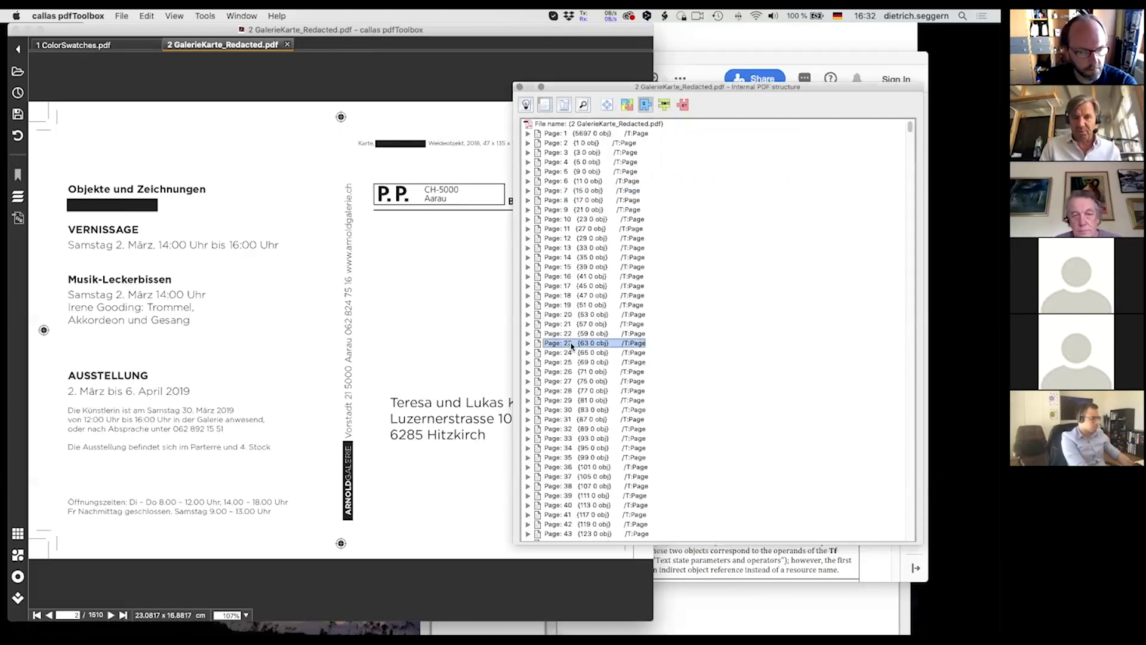
{"action": "left_click", "coordinate": [76, 616]}
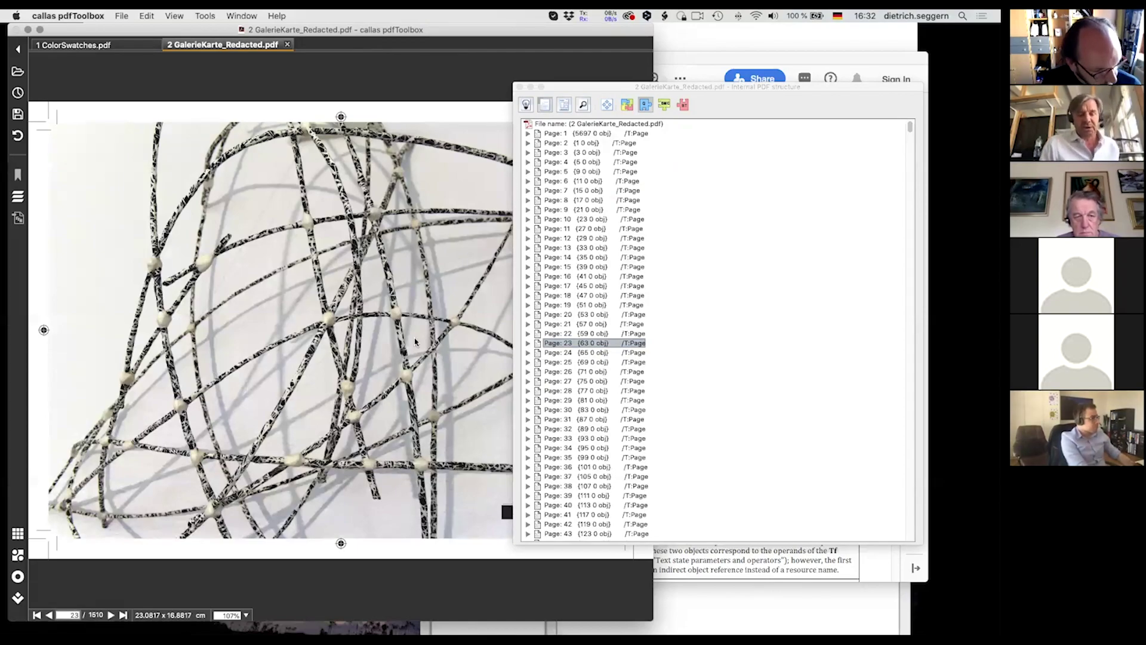
{"action": "left_click_drag", "start_coordinate": [651, 89], "coordinate": [646, 222]}
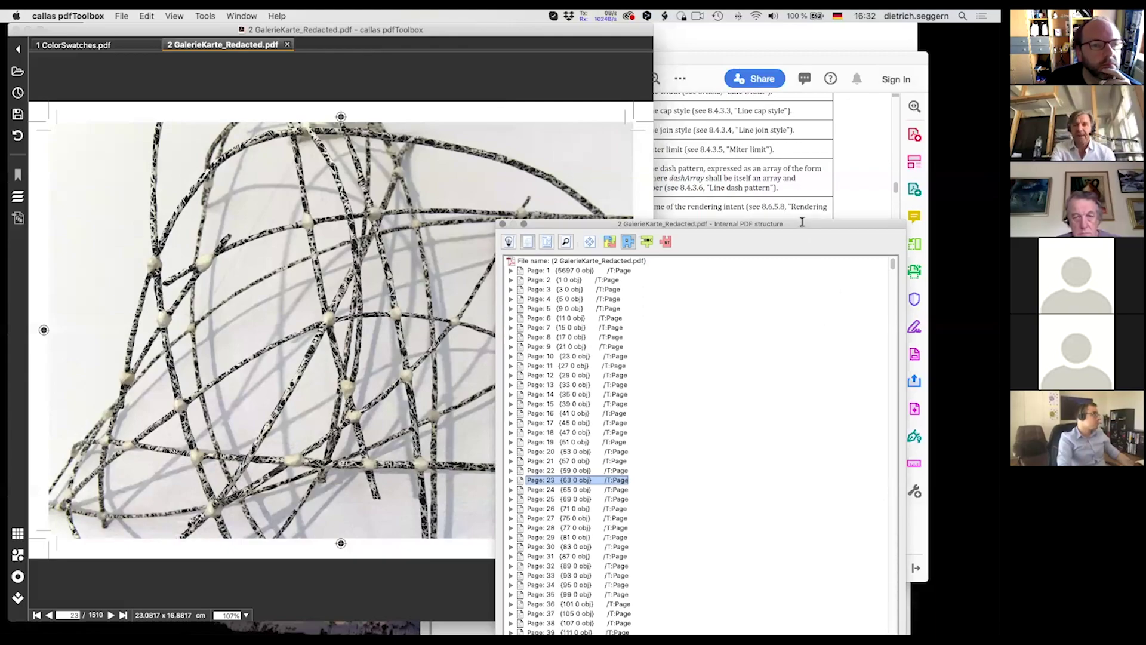
{"action": "left_click_drag", "start_coordinate": [803, 235], "coordinate": [819, 84]}
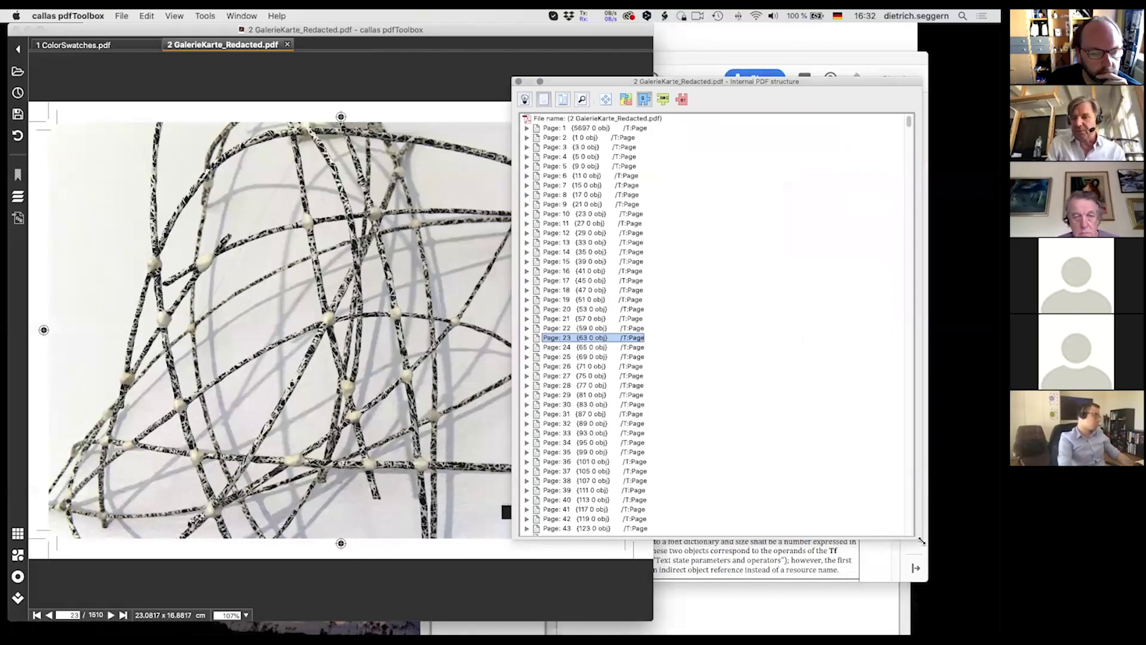
Step: Narrow the structure window and move it aside to uncover more of page 23
{"action": "left_click_drag", "start_coordinate": [920, 540], "coordinate": [794, 554]}
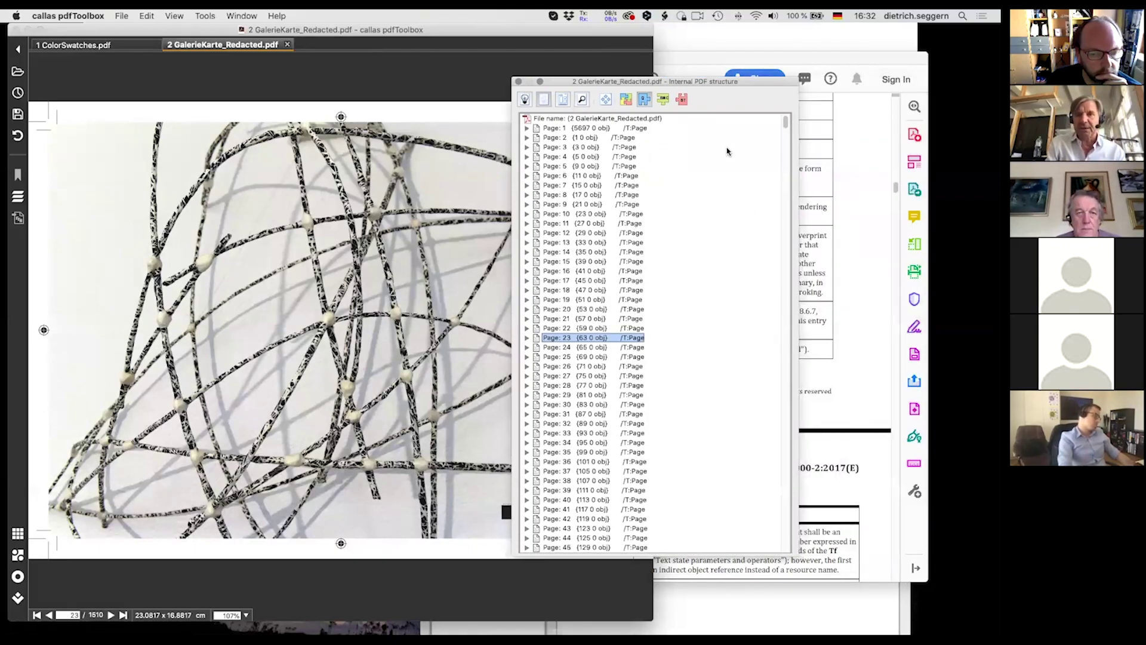
{"action": "left_click_drag", "start_coordinate": [643, 82], "coordinate": [772, 42]}
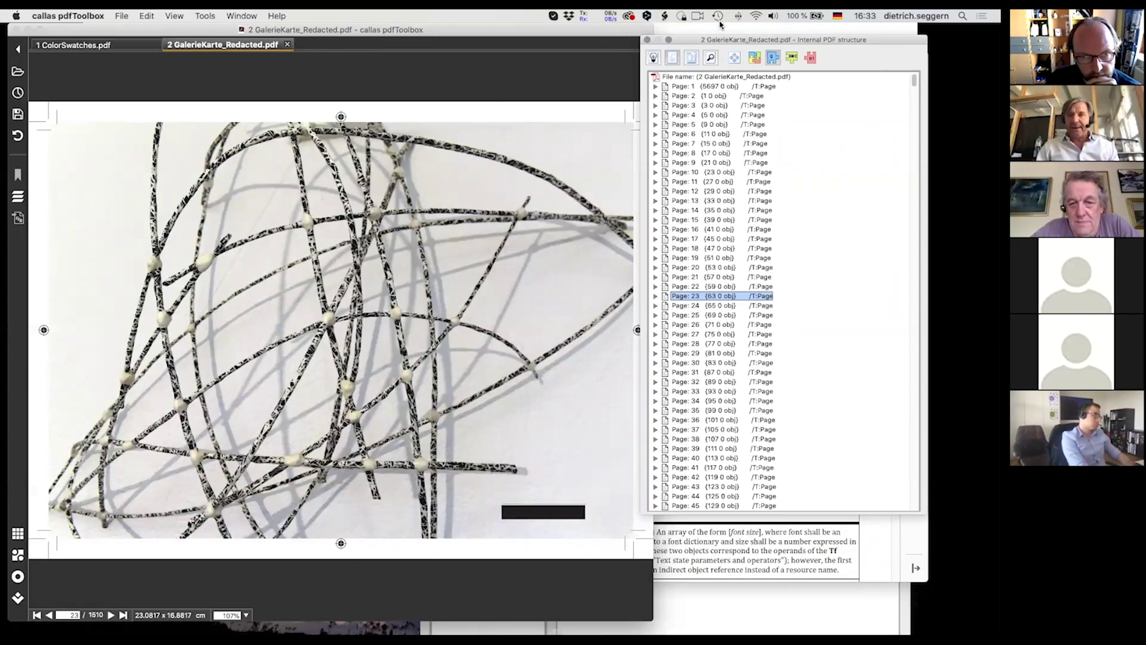
{"action": "left_click_drag", "start_coordinate": [715, 38], "coordinate": [661, 38]}
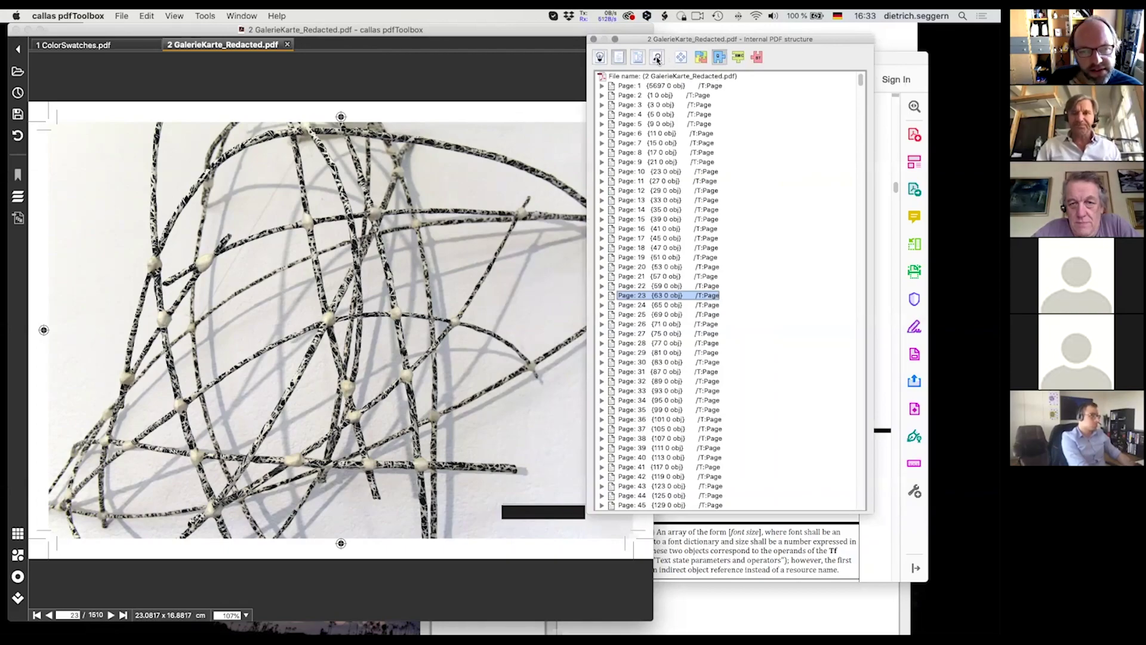
Step: Switch the structure window to the page analysis view, widen its page list and enlarge the window over the document
{"action": "left_click", "coordinate": [658, 57]}
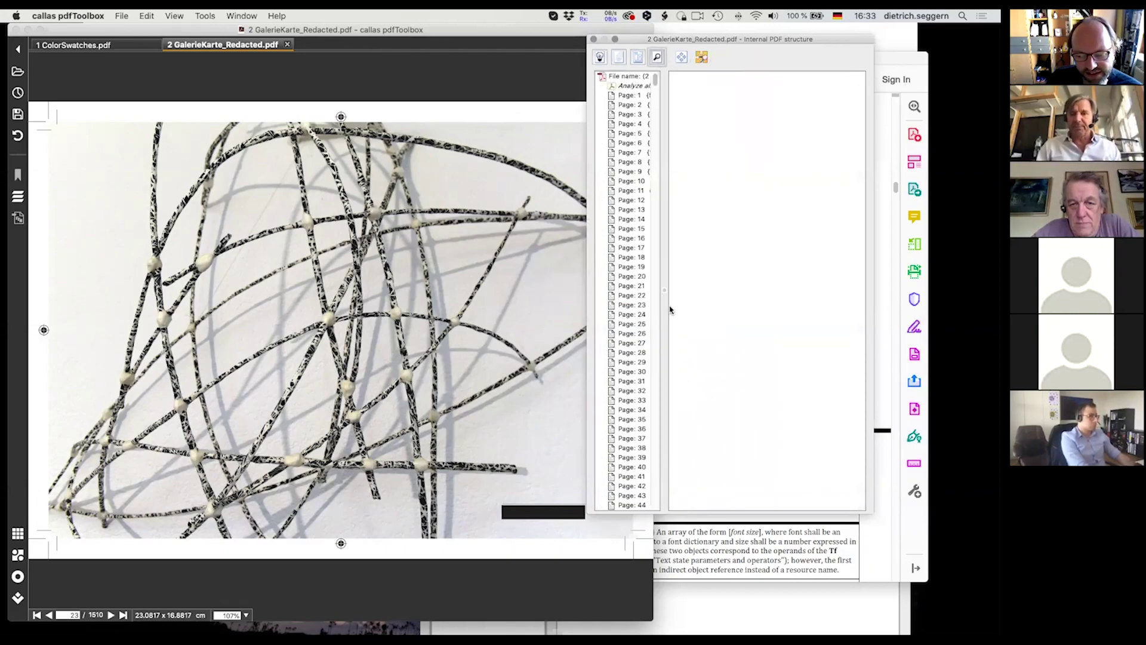
{"action": "left_click_drag", "start_coordinate": [664, 292], "coordinate": [764, 268]}
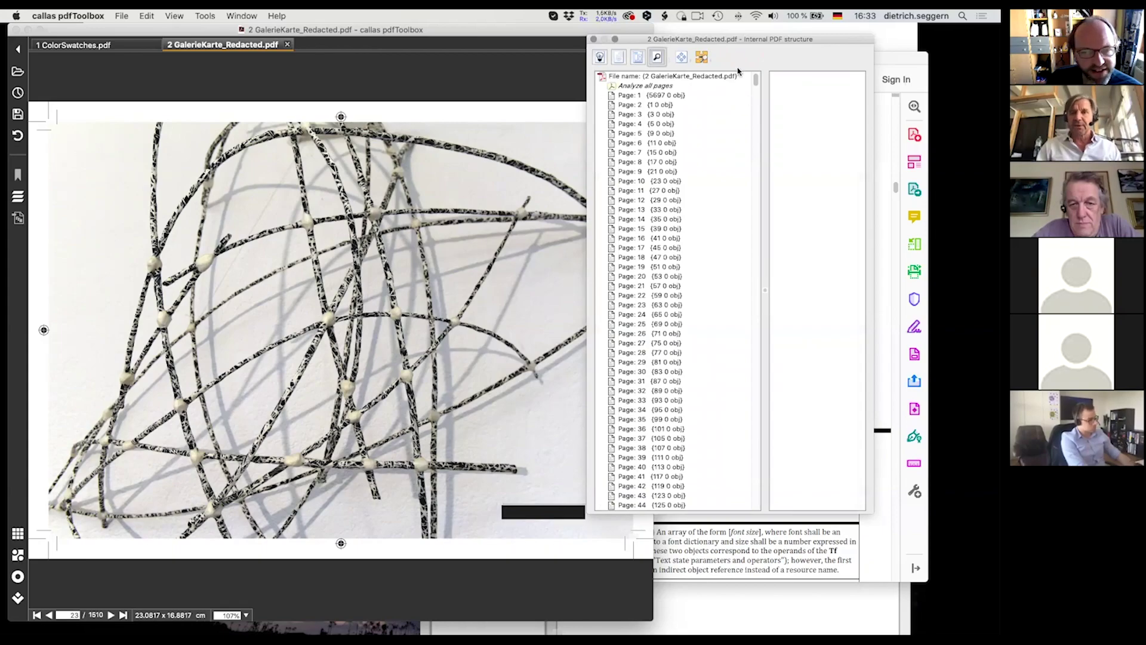
{"action": "left_click_drag", "start_coordinate": [730, 37], "coordinate": [475, 71]}
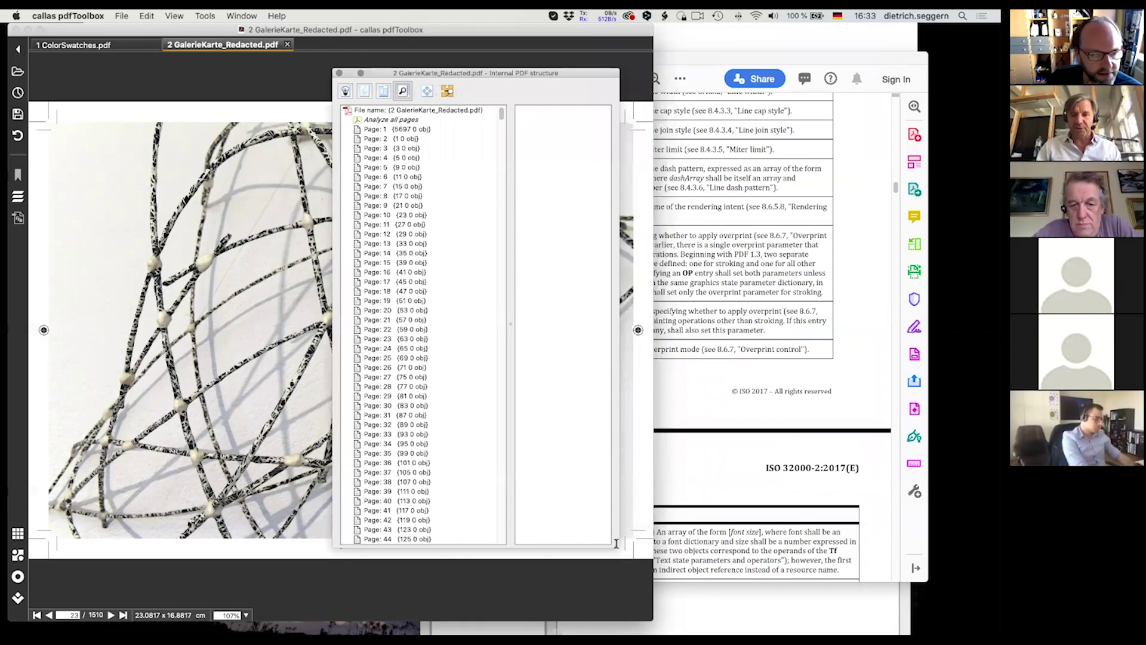
{"action": "left_click_drag", "start_coordinate": [617, 543], "coordinate": [806, 565]}
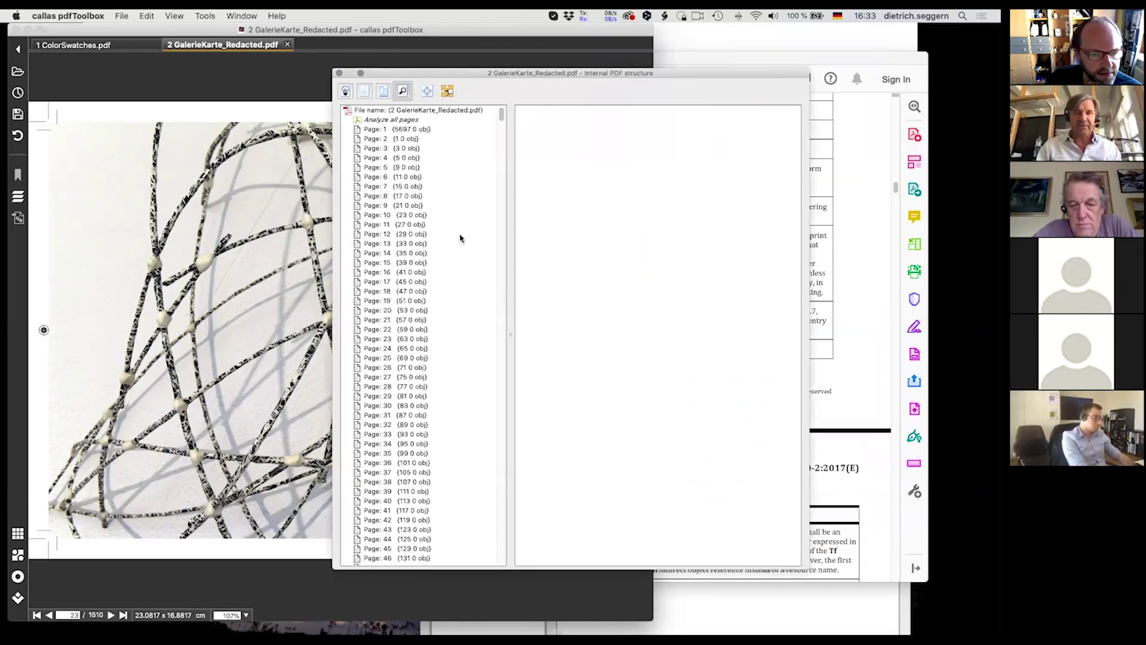
Step: Analyze page 1, list its painted objects, expand its Form XObject resources and collapse the page again
{"action": "left_click", "coordinate": [357, 130]}
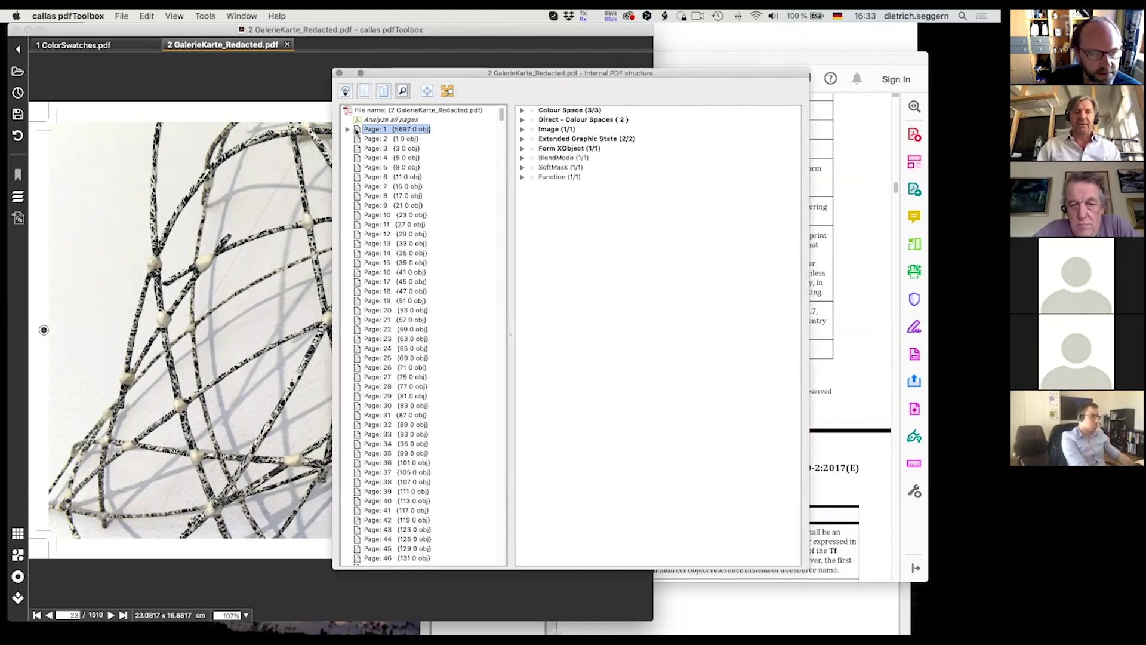
{"action": "left_click", "coordinate": [349, 130]}
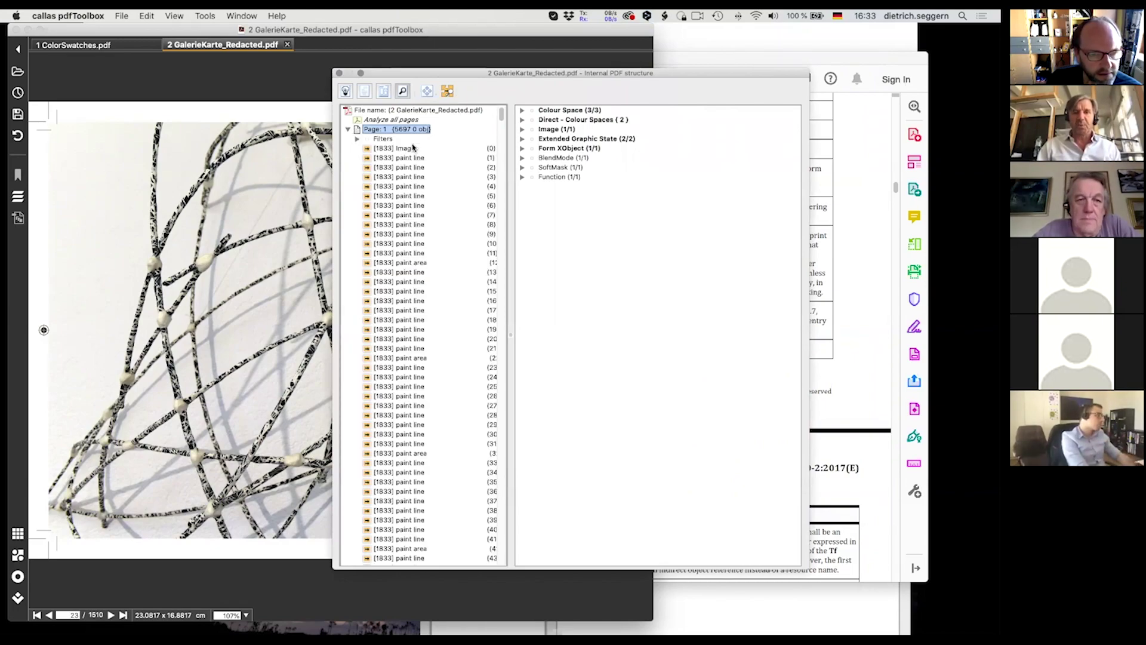
{"action": "left_click", "coordinate": [566, 149]}
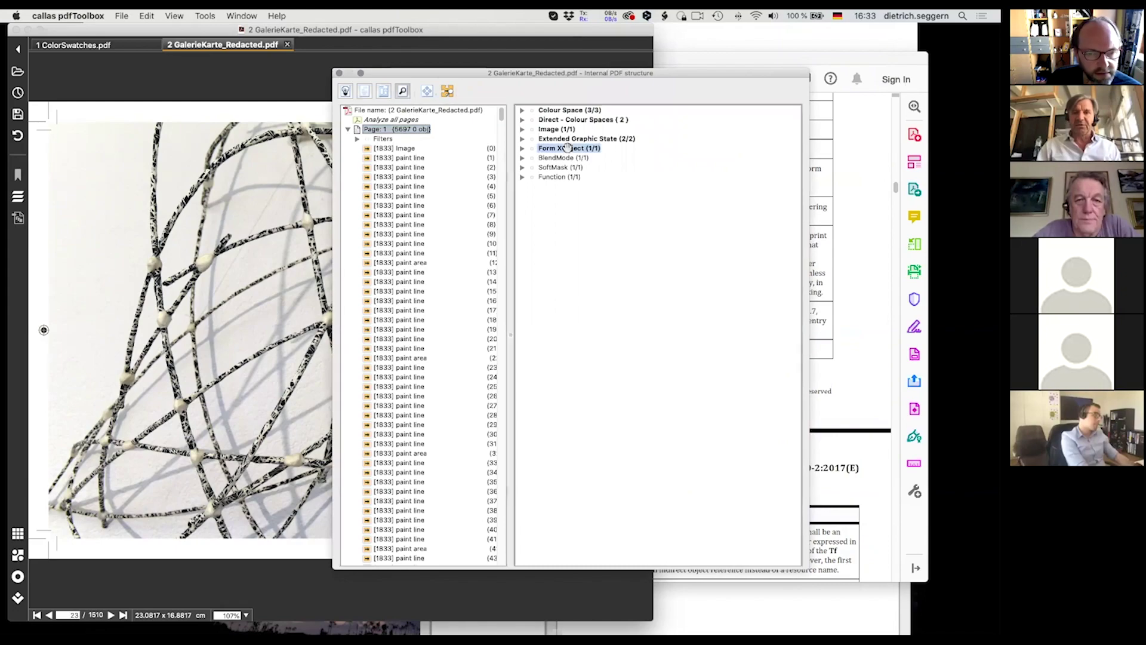
{"action": "left_click", "coordinate": [521, 150]}
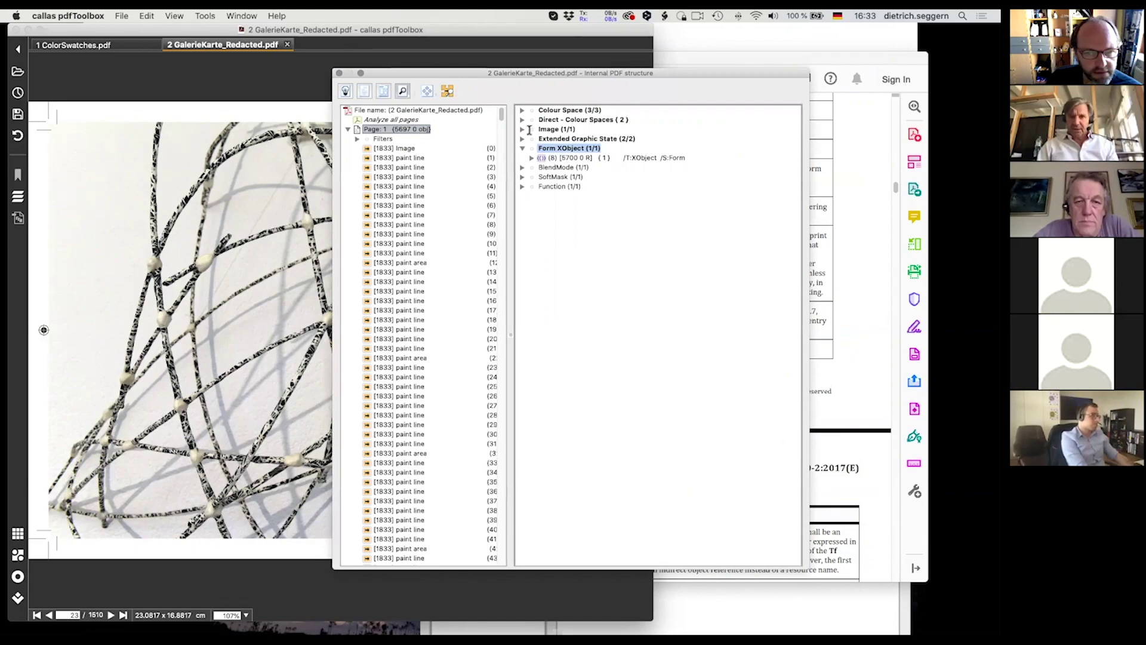
{"action": "left_click", "coordinate": [349, 130]}
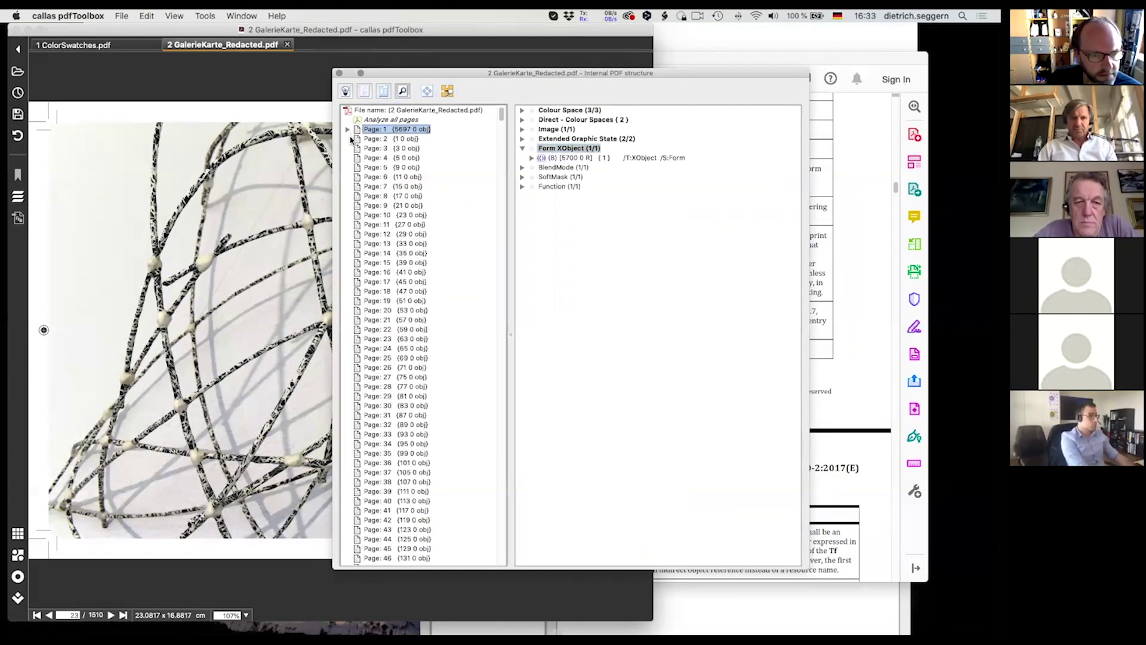
Step: Analyze page 2 and expand its font resources down to the embedded Type1 - CFF fonts
{"action": "left_click", "coordinate": [357, 139]}
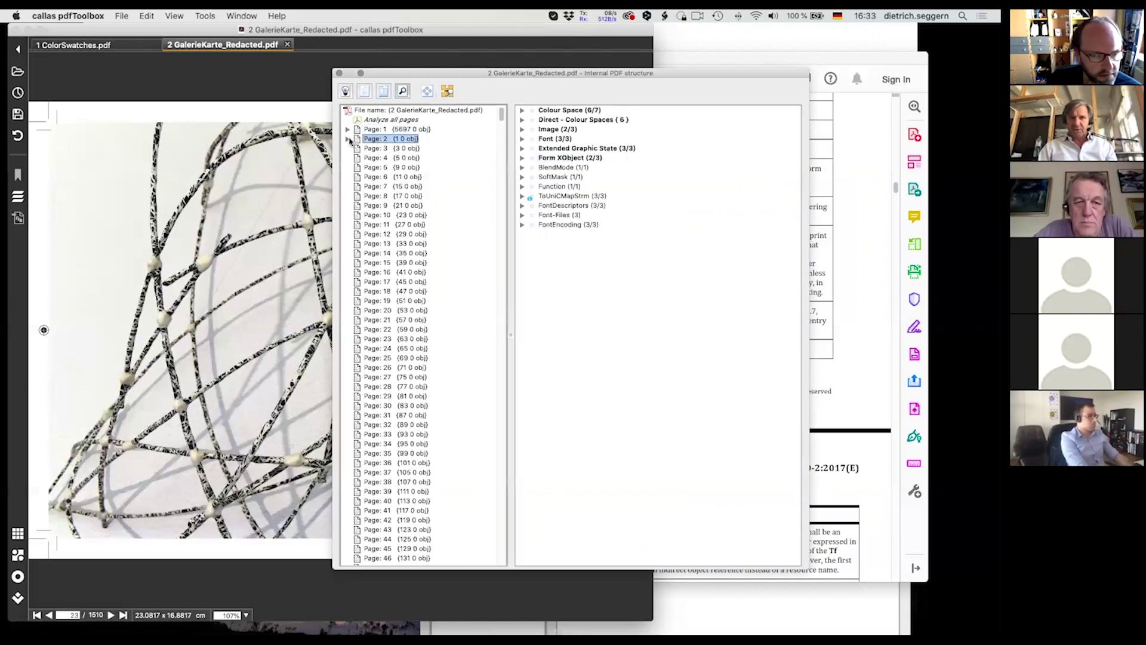
{"action": "left_click", "coordinate": [522, 140]}
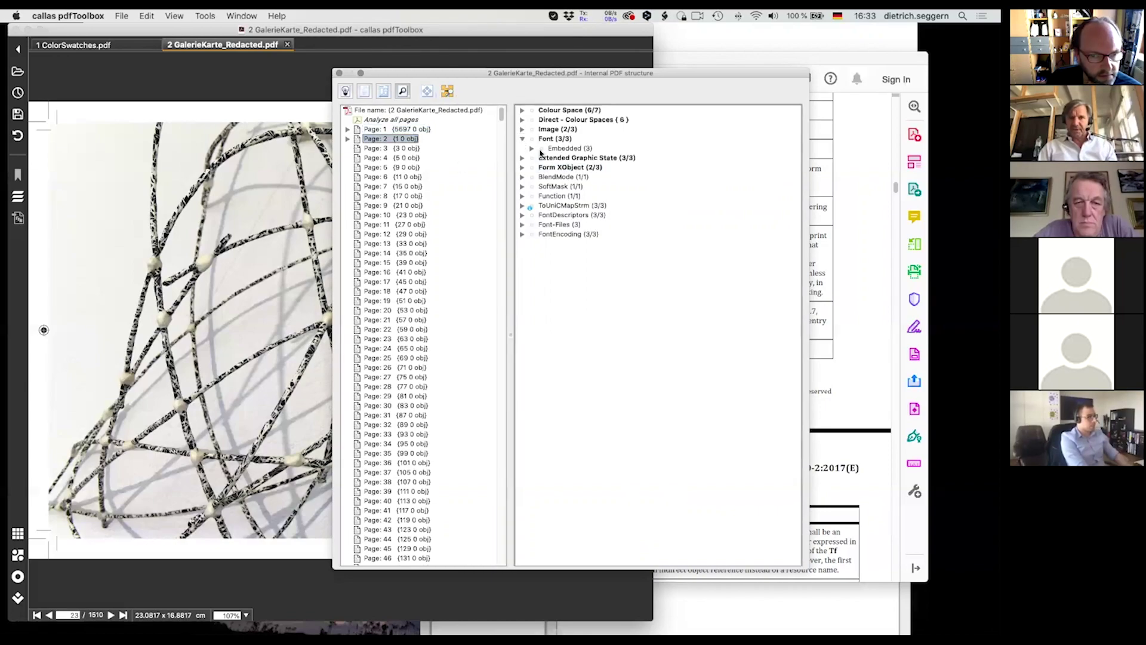
{"action": "left_click", "coordinate": [532, 148]}
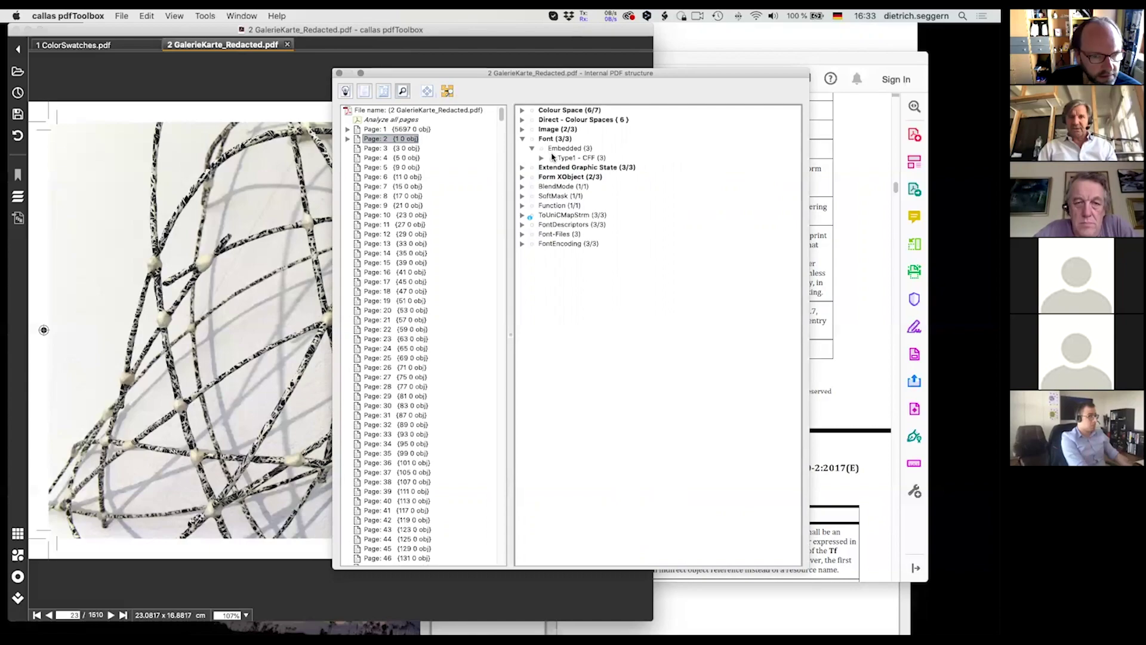
{"action": "left_click", "coordinate": [542, 158]}
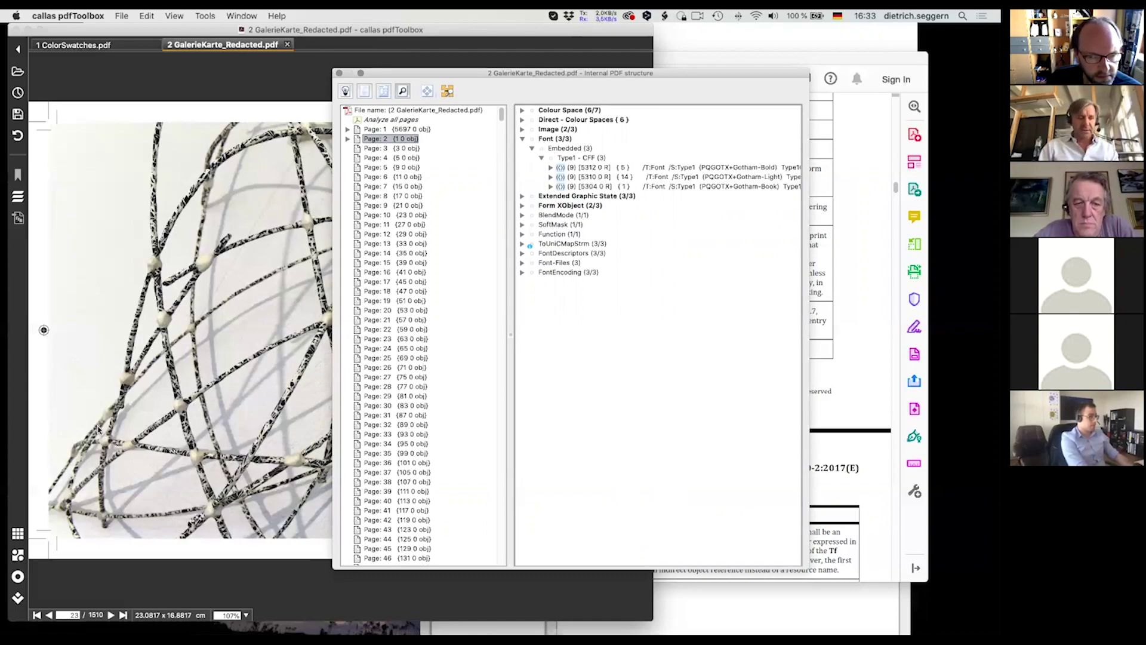
Step: Display page 2 of the document and shift the structure window to reveal more of the page
{"action": "double_click", "coordinate": [74, 615]}
{"action": "type", "text": "2"}
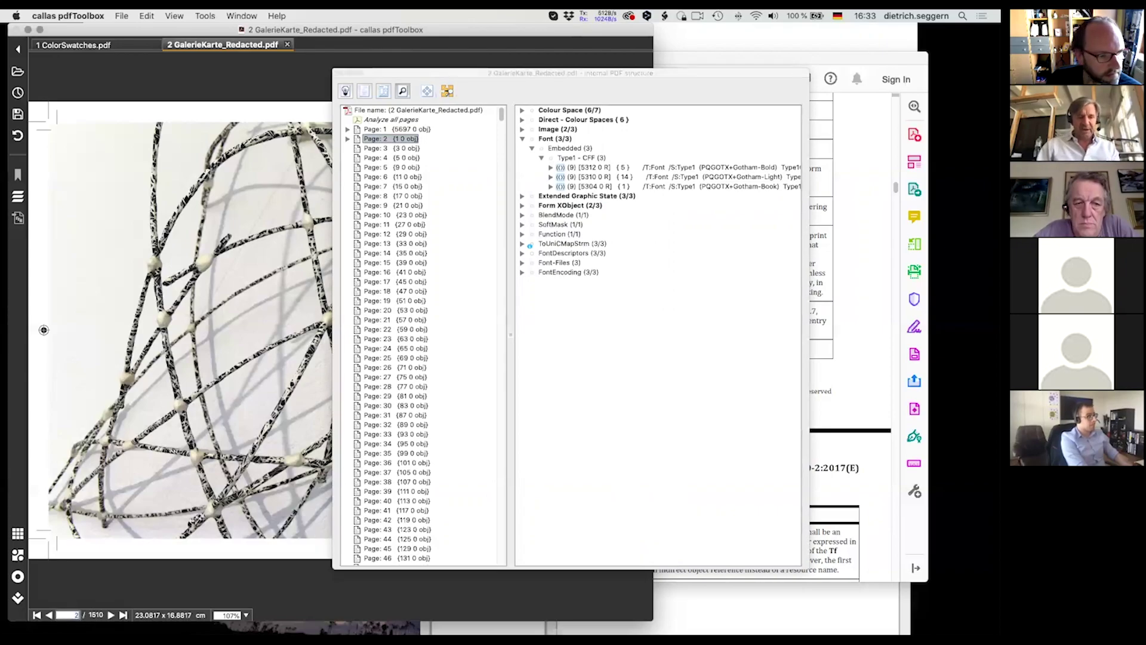
{"action": "key", "text": "Return"}
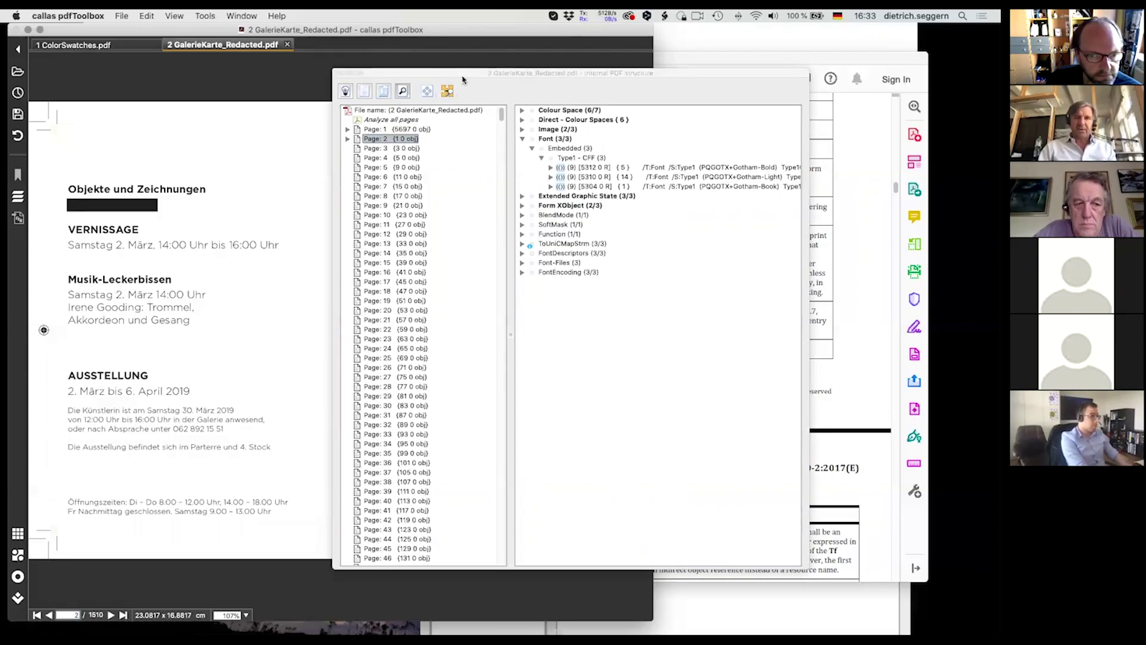
{"action": "left_click_drag", "start_coordinate": [462, 79], "coordinate": [542, 81]}
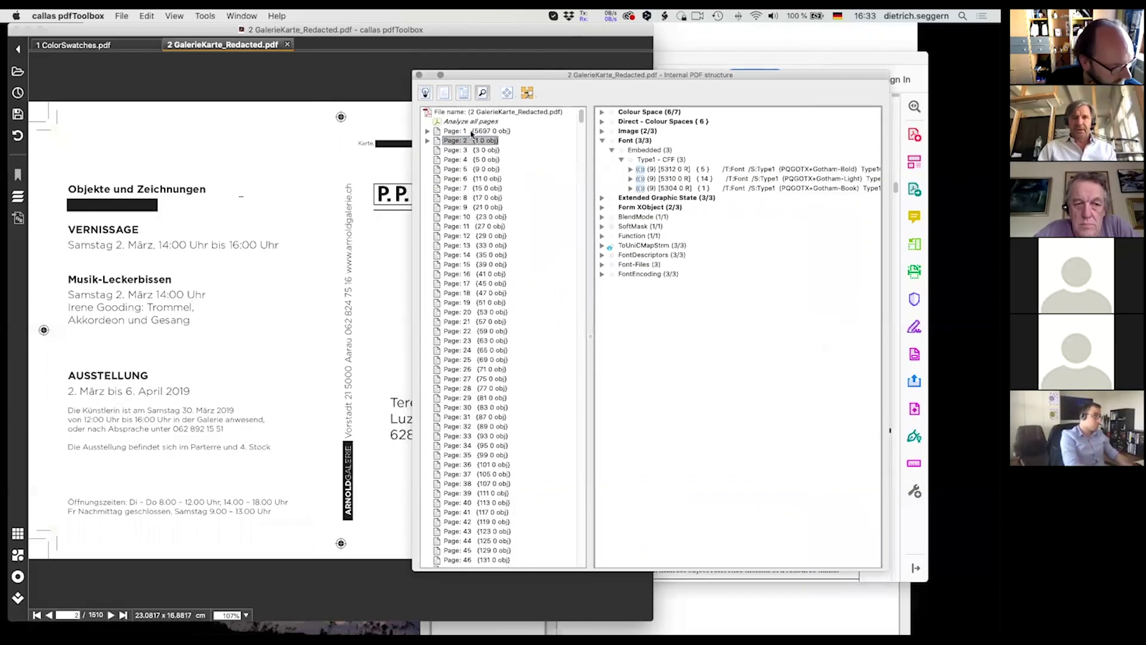
Step: List the painted objects of page 2 and inspect the graphics state of three consecutive text objects
{"action": "left_click", "coordinate": [427, 141]}
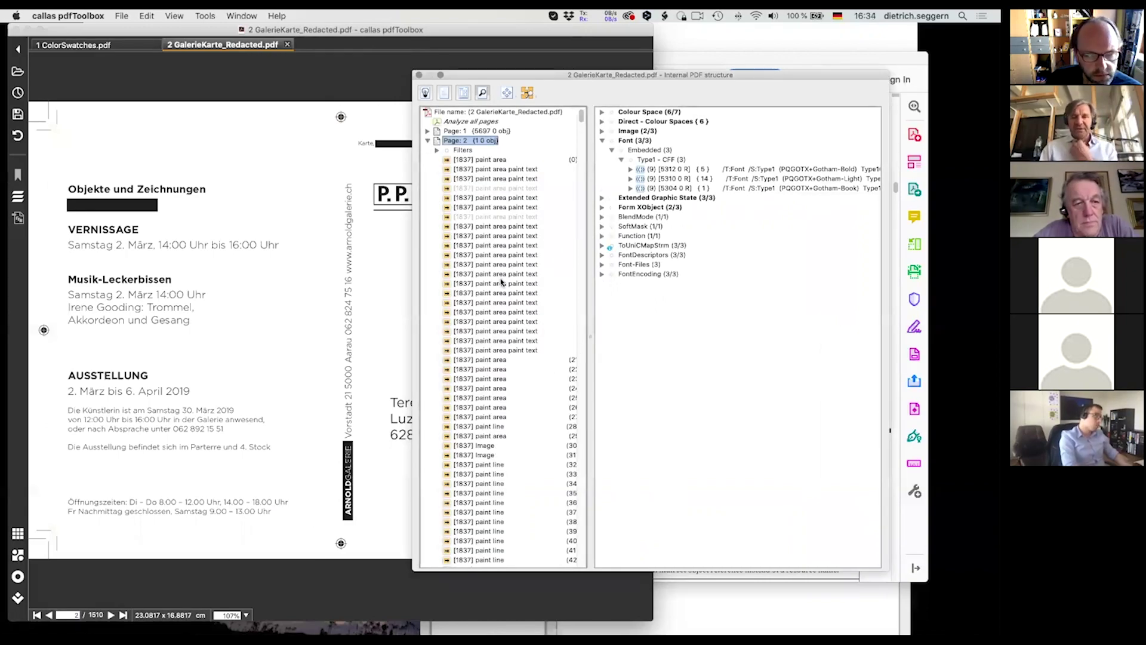
{"action": "left_click", "coordinate": [483, 227]}
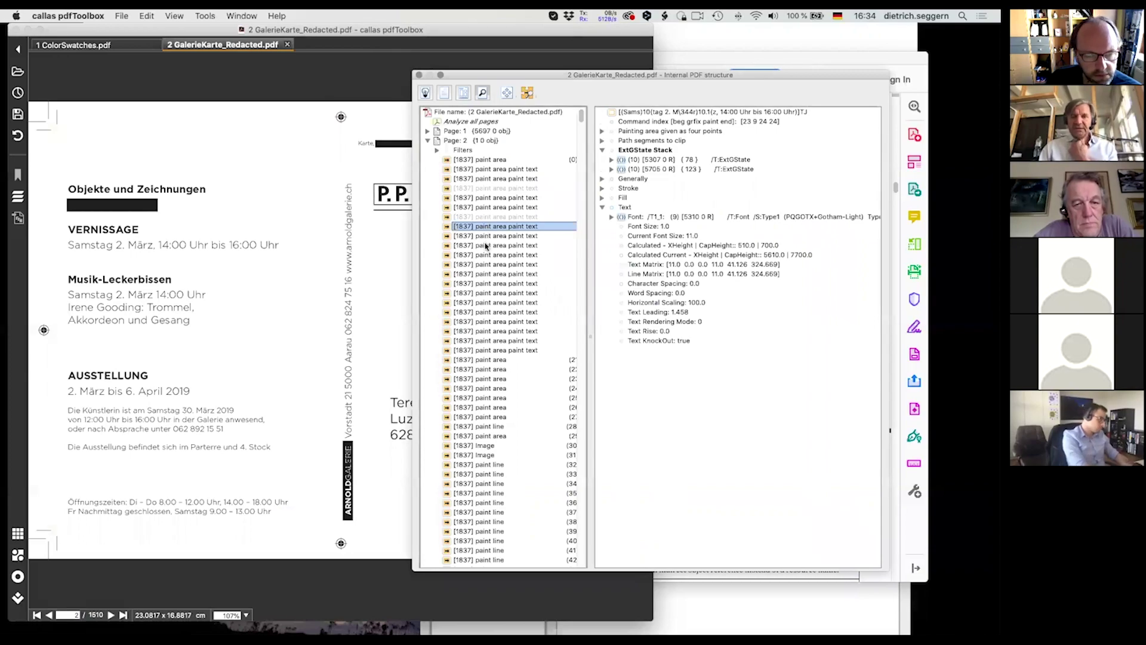
{"action": "left_click", "coordinate": [486, 237]}
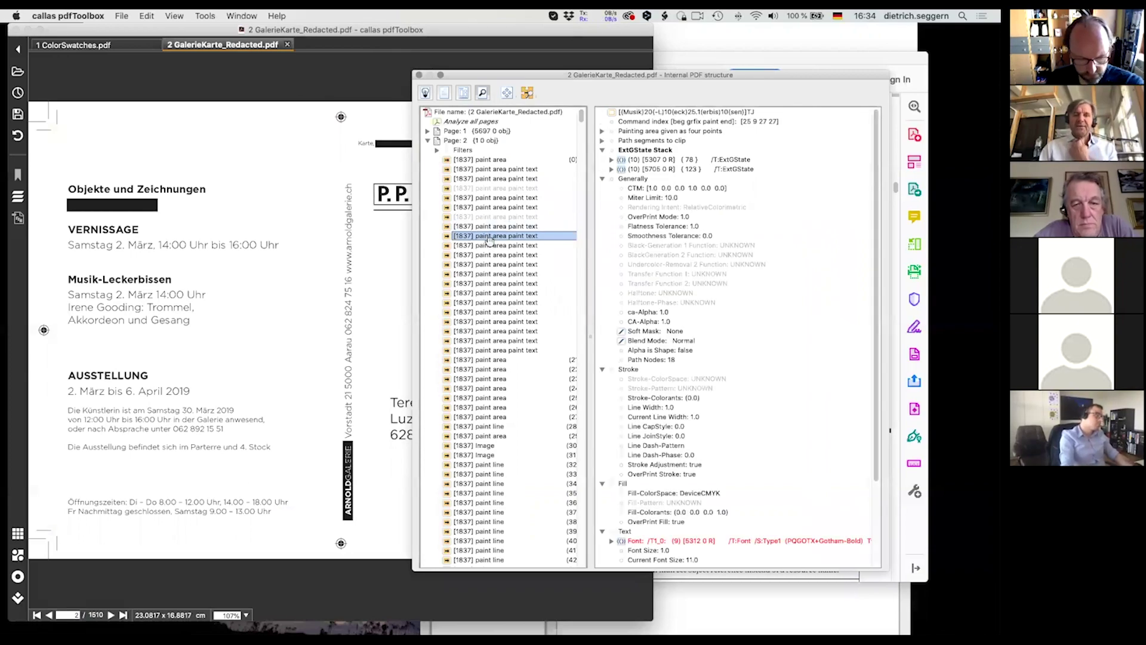
{"action": "left_click", "coordinate": [493, 248]}
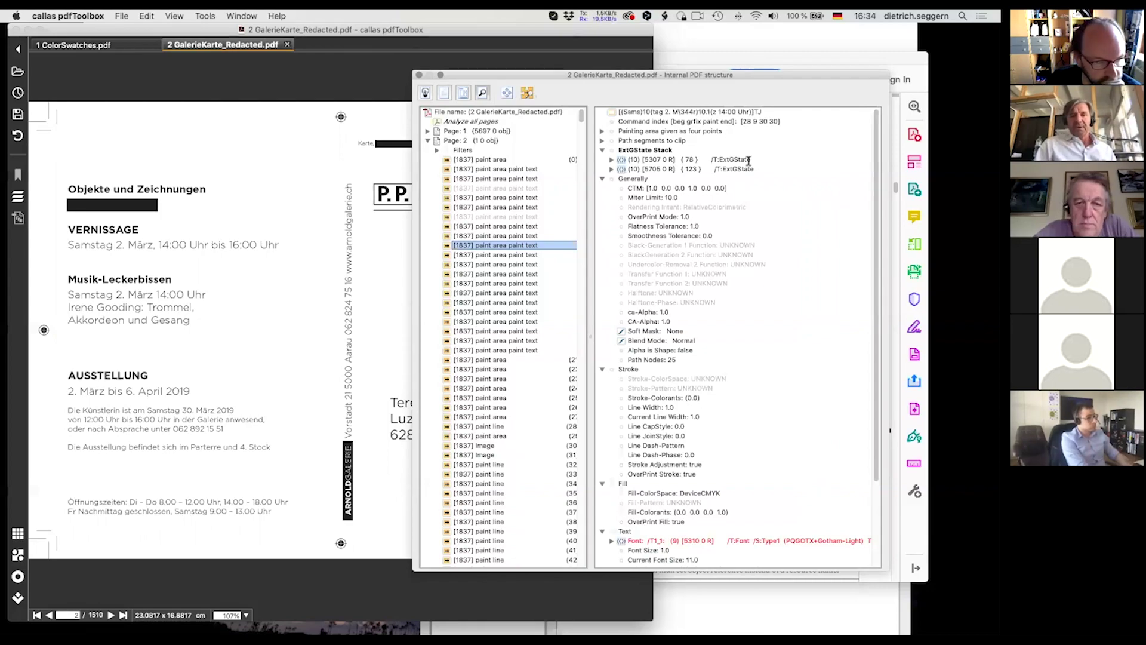
Step: Enlarge the structure window and compare selections of page 2's objects: a run of ten text objects and the two images
{"action": "left_click_drag", "start_coordinate": [586, 75], "coordinate": [504, 46]}
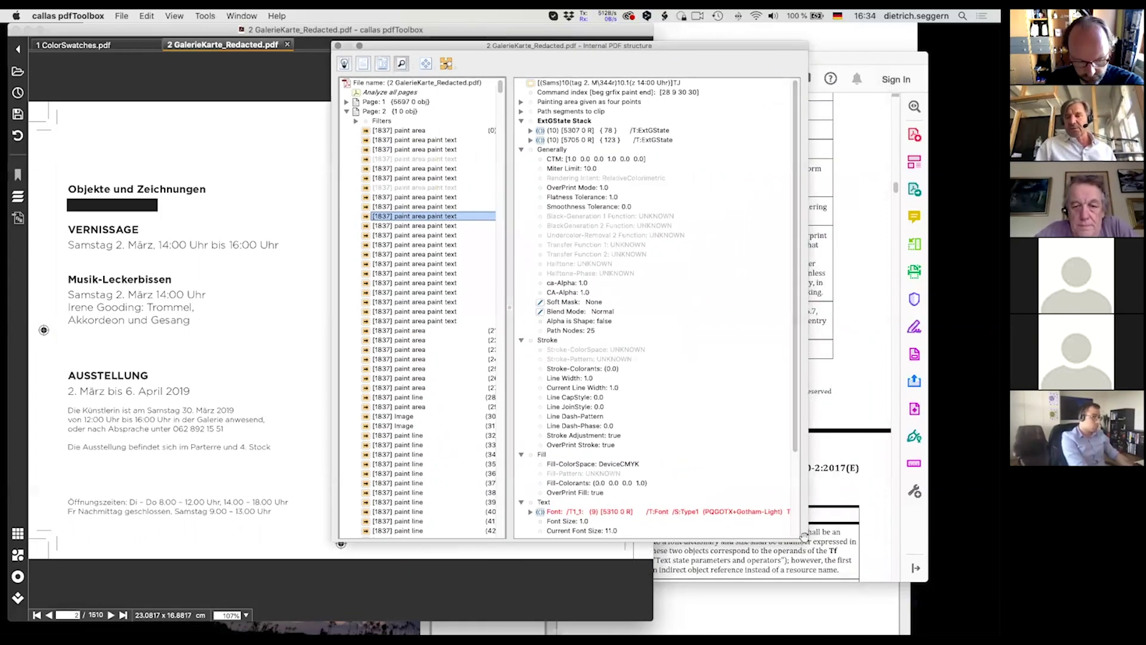
{"action": "left_click_drag", "start_coordinate": [807, 542], "coordinate": [900, 581]}
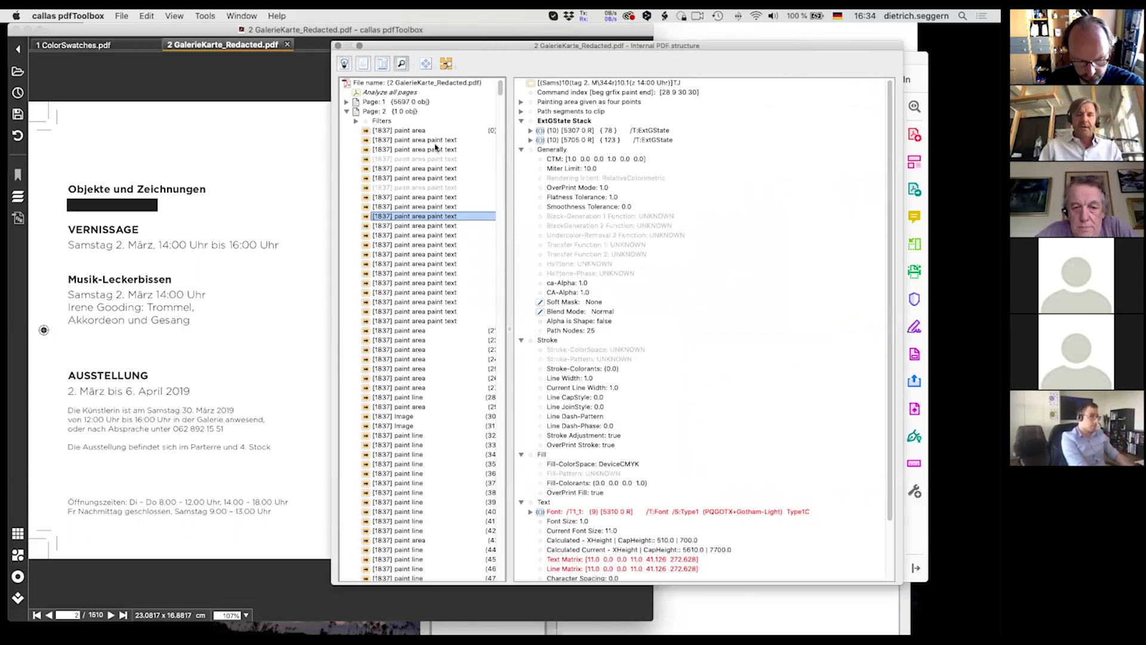
{"action": "left_click", "coordinate": [420, 197]}
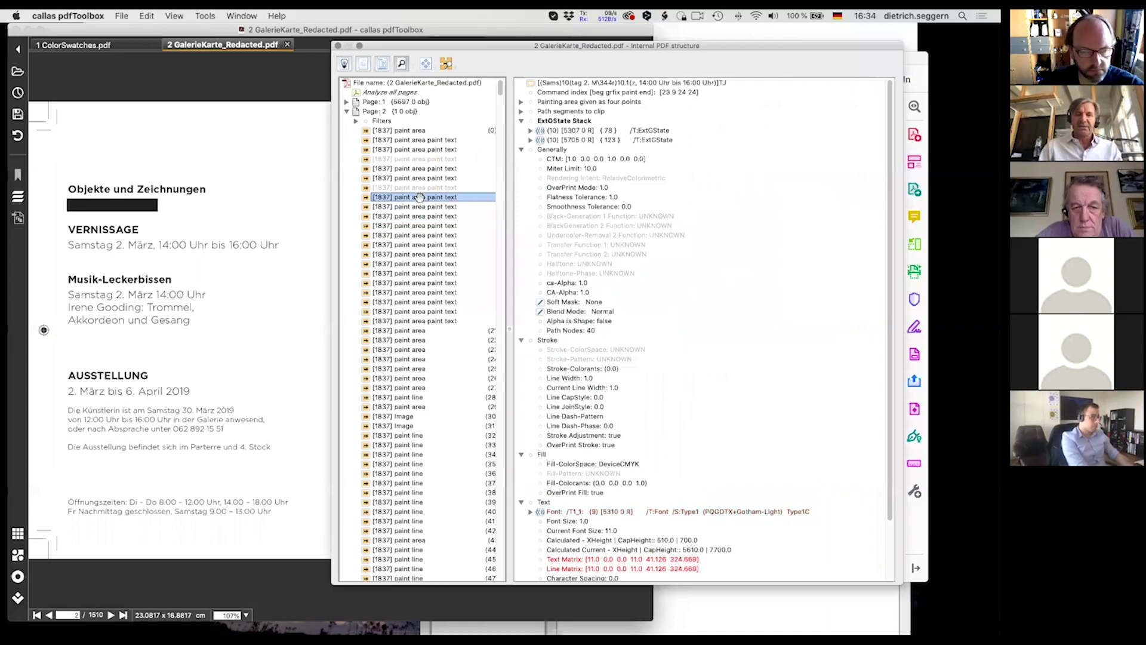
{"action": "left_click", "coordinate": [451, 283], "text": "shift"}
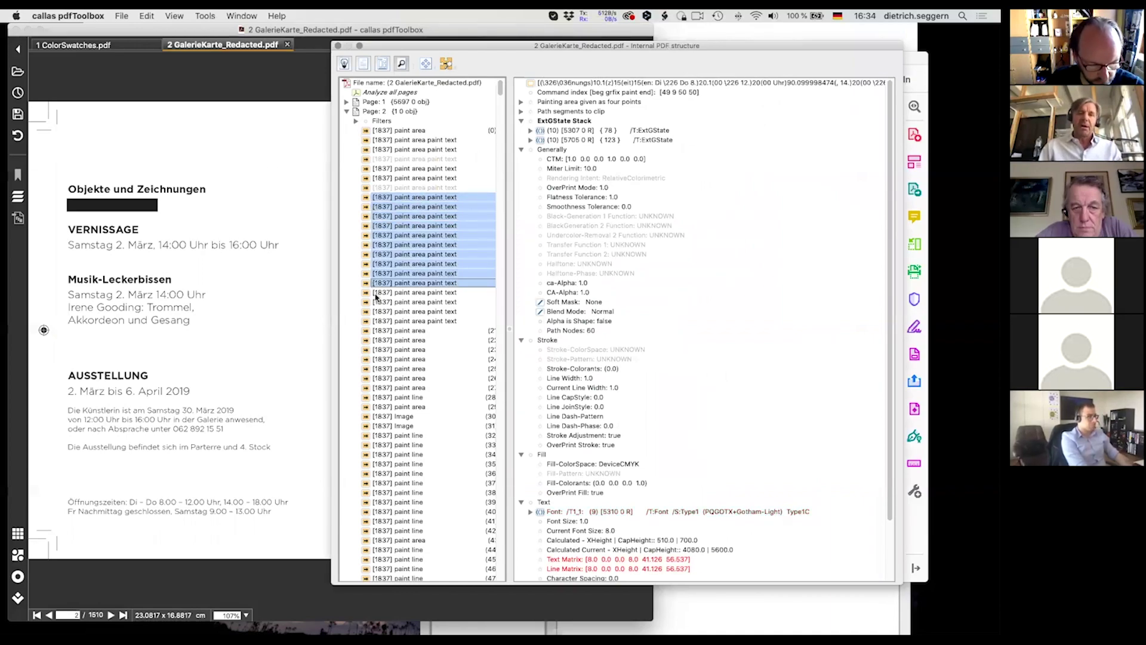
{"action": "left_click", "coordinate": [400, 418]}
{"action": "left_click", "coordinate": [403, 427], "text": "shift"}
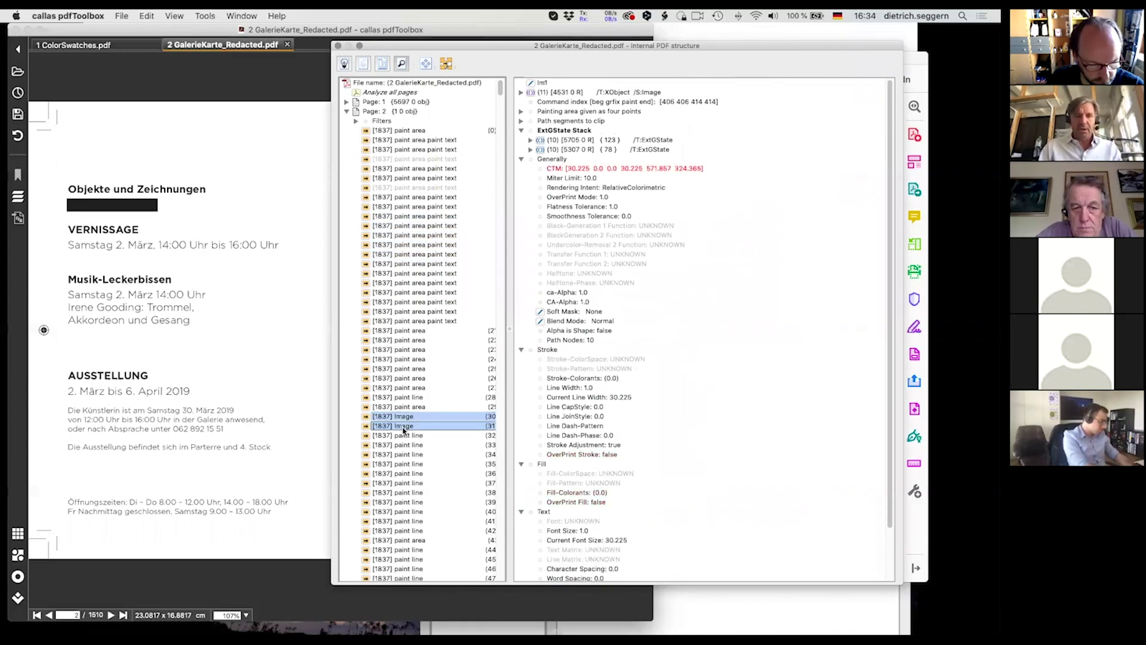
Step: Uncover page 2 and use its filters to select all FillText objects, followed by all color images
{"action": "left_click_drag", "start_coordinate": [408, 43], "coordinate": [730, 34]}
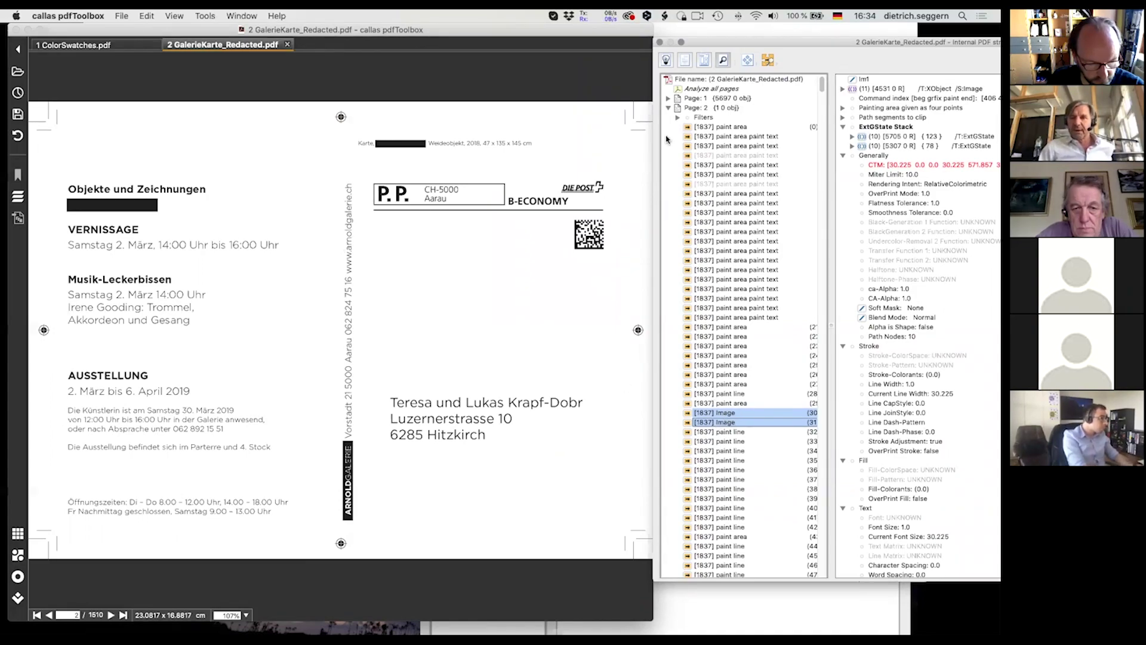
{"action": "left_click", "coordinate": [677, 117]}
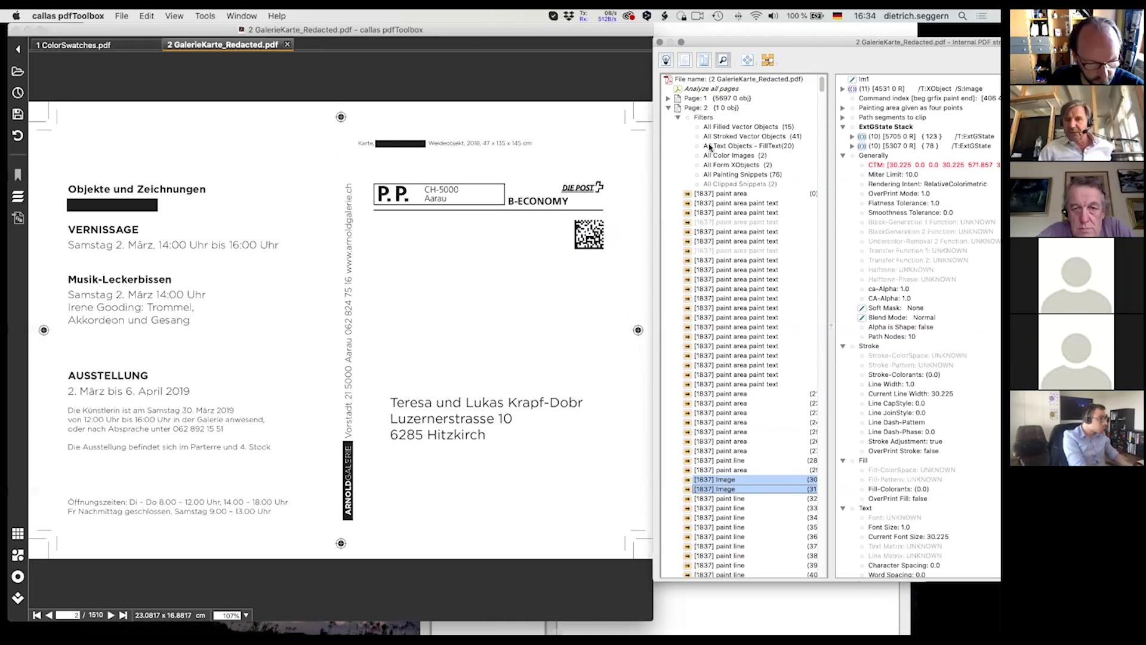
{"action": "left_click", "coordinate": [774, 147]}
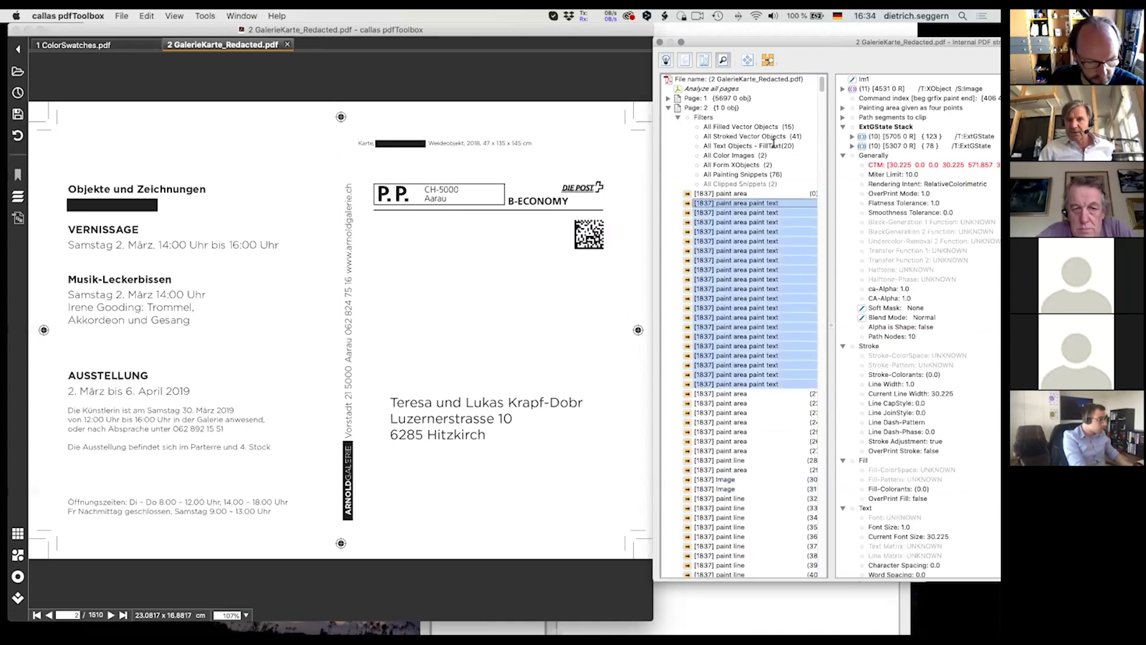
{"action": "left_click", "coordinate": [729, 156]}
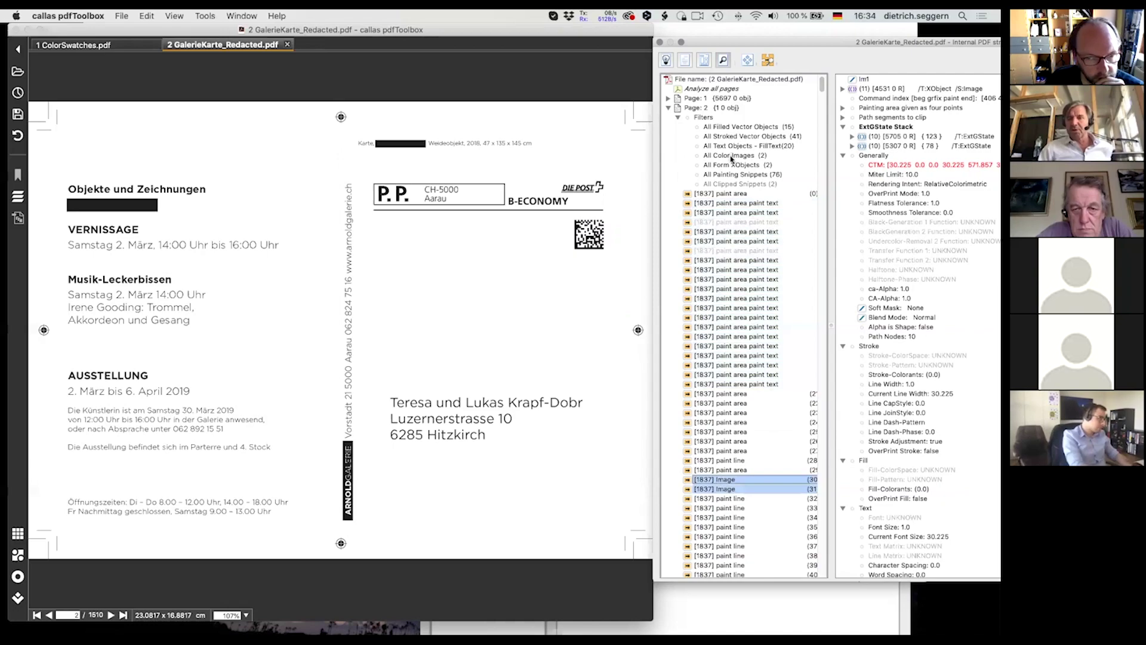
Step: Extract the two selected color images into a temporary PDF and move the structure window aside to uncover its page
{"action": "left_click_drag", "start_coordinate": [760, 42], "coordinate": [627, 27]}
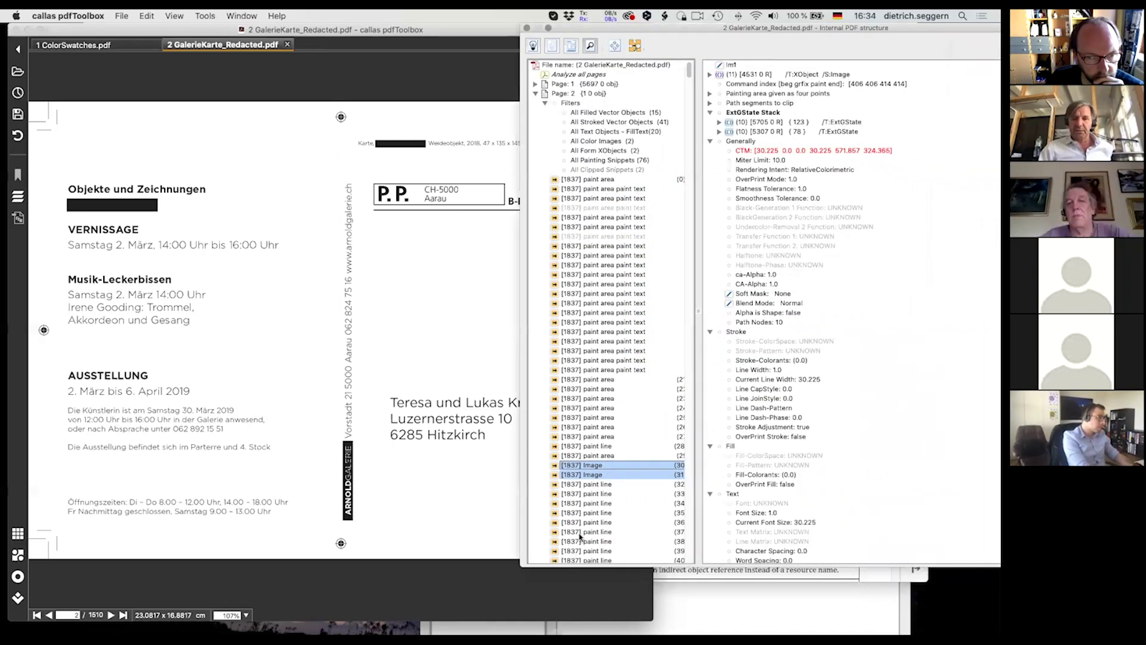
{"action": "left_click", "coordinate": [634, 46]}
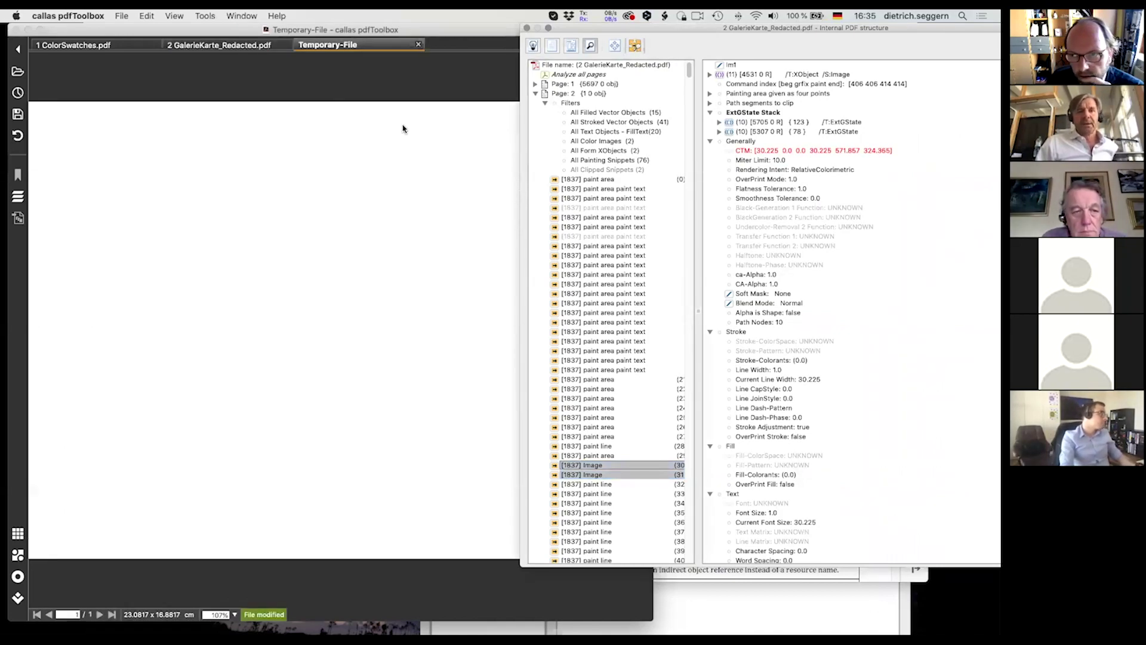
{"action": "left_click_drag", "start_coordinate": [675, 28], "coordinate": [905, 129]}
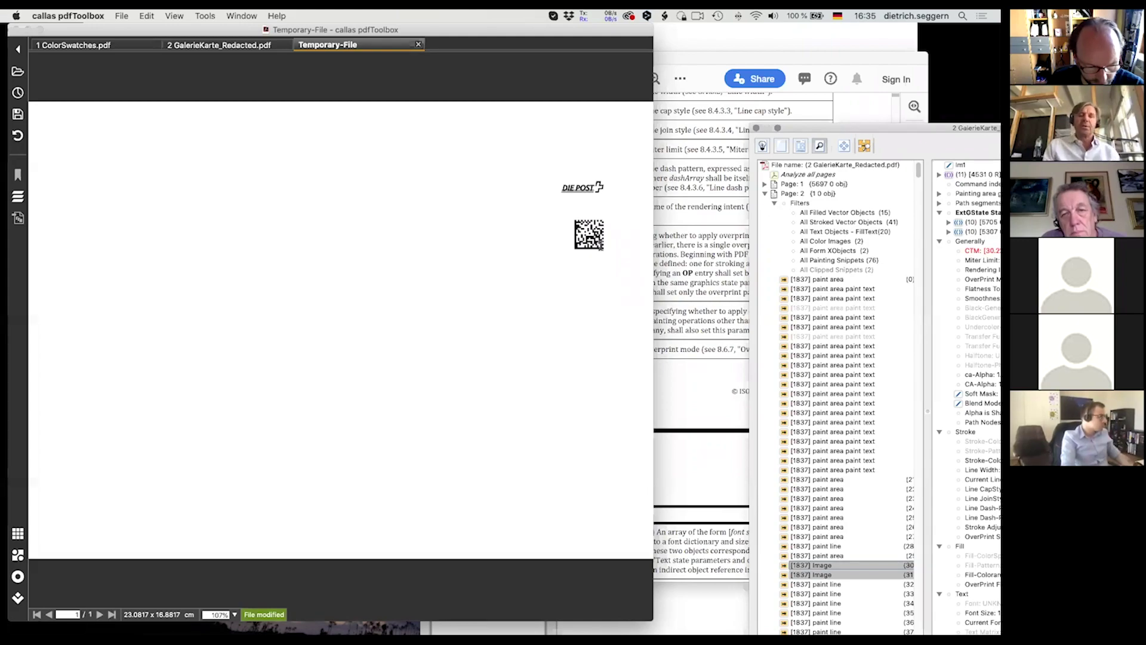
Step: Bring the structure window fully into view, collapse page 2's object list and close the temporary PDF
{"action": "left_click_drag", "start_coordinate": [952, 133], "coordinate": [536, 70]}
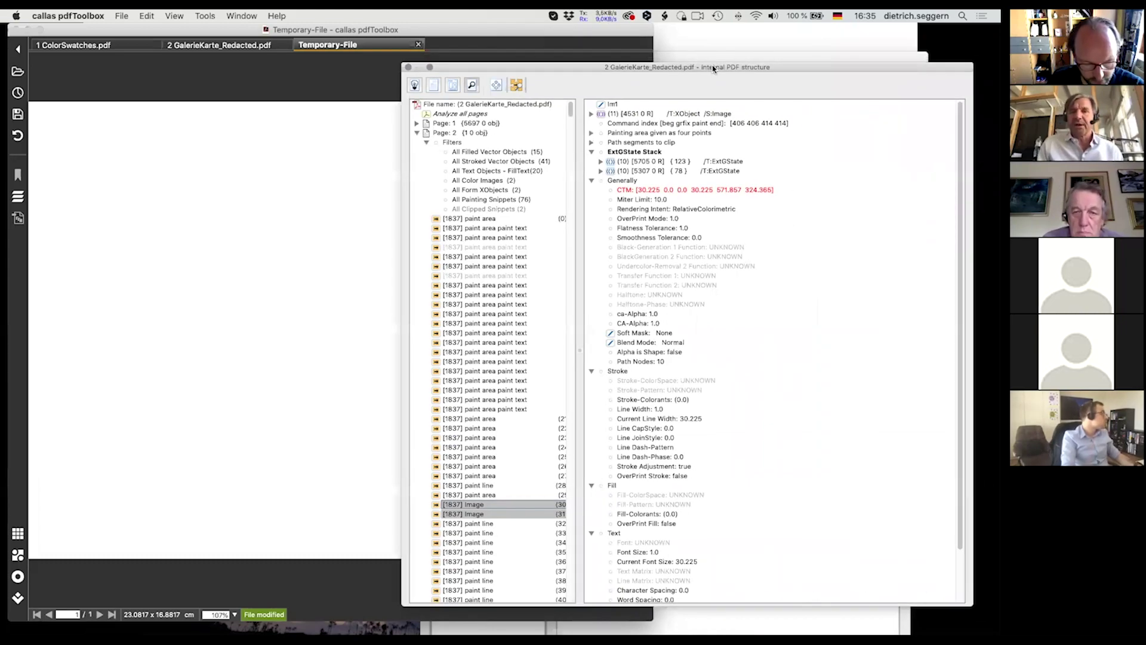
{"action": "left_click_drag", "start_coordinate": [714, 69], "coordinate": [729, 60]}
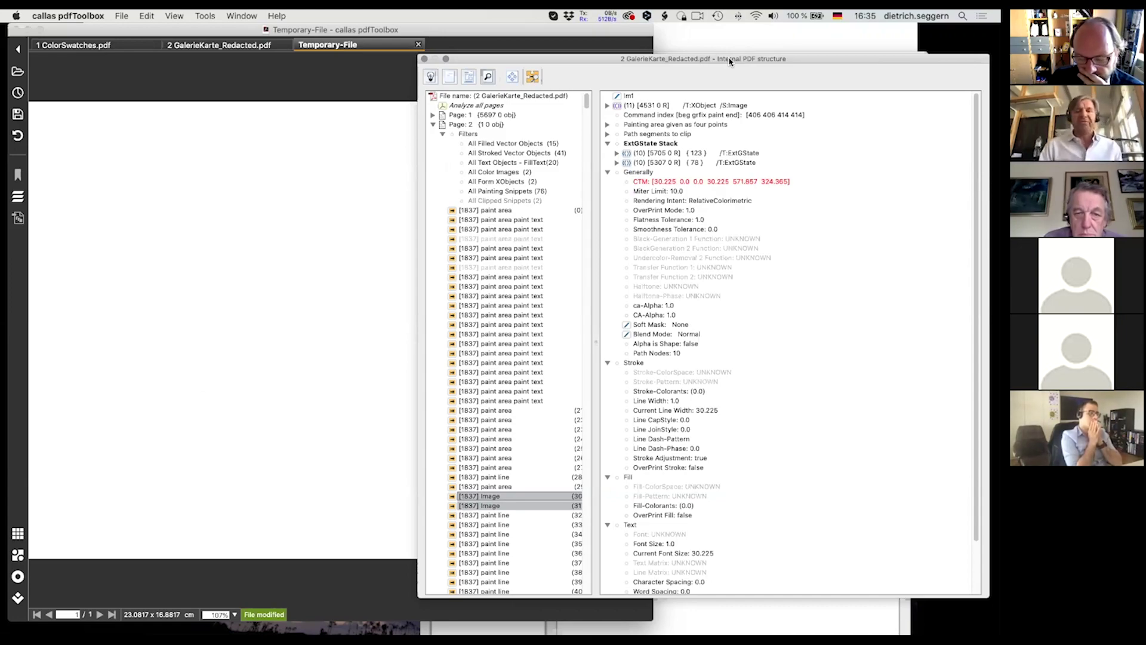
{"action": "left_click", "coordinate": [433, 124]}
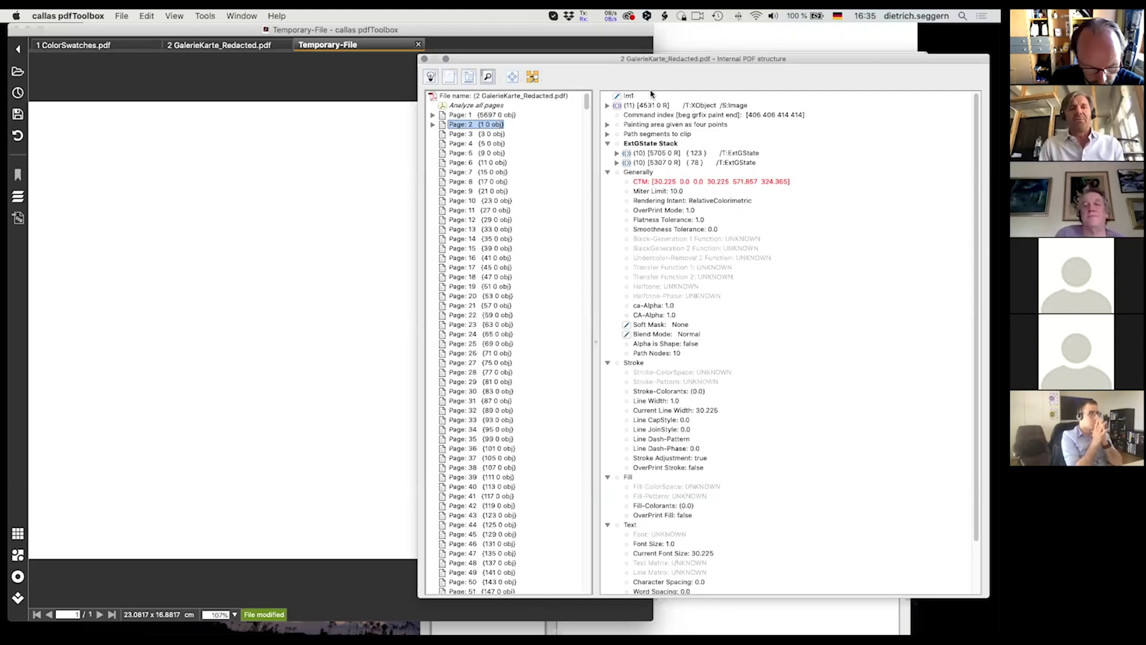
{"action": "left_click", "coordinate": [420, 44]}
{"action": "left_click", "coordinate": [420, 44]}
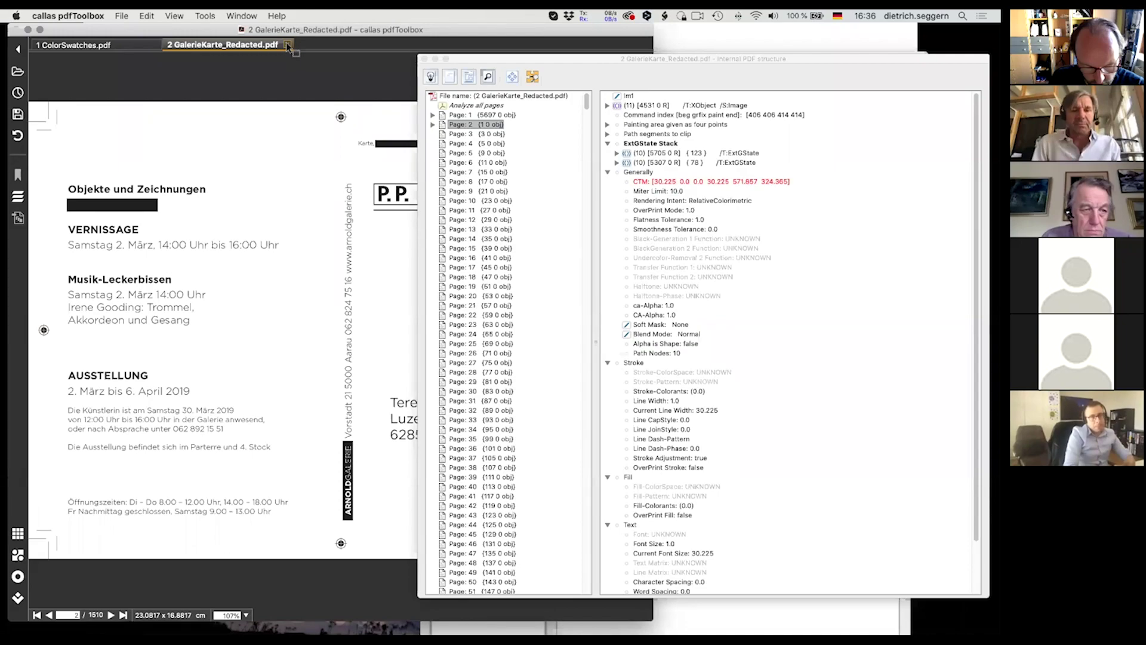
Step: Switch to Finder, open 3 Anzeige_callas_v5.pdf from the Explore PDF folder in pdfToolbox and run Explore PDF on it
{"action": "key", "text": "super+Tab"}
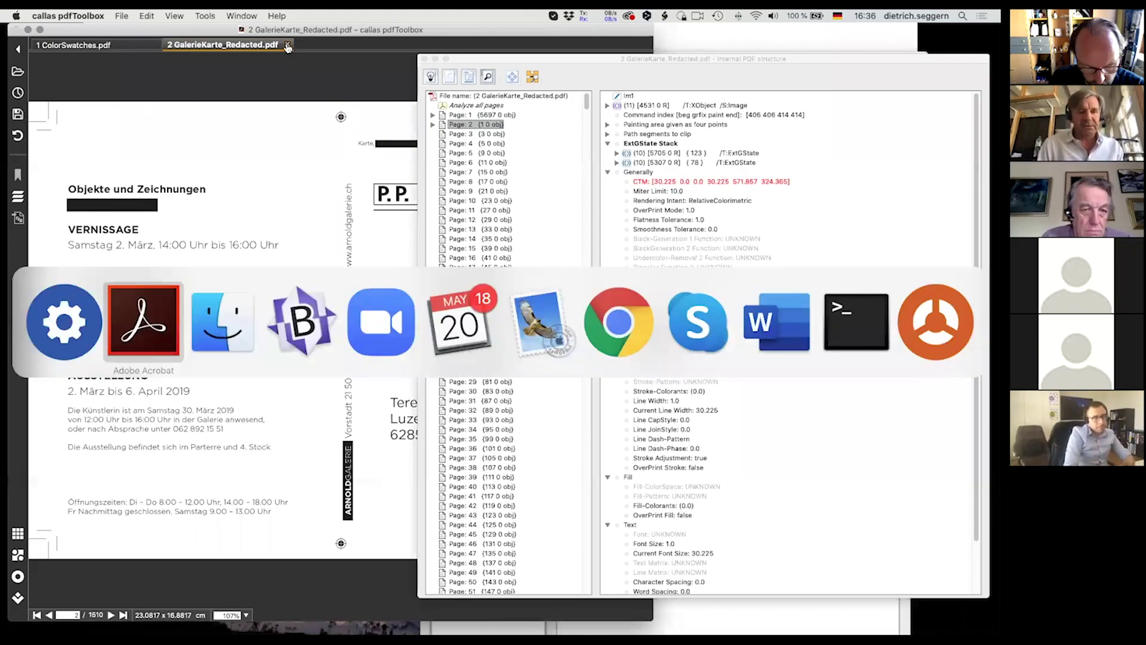
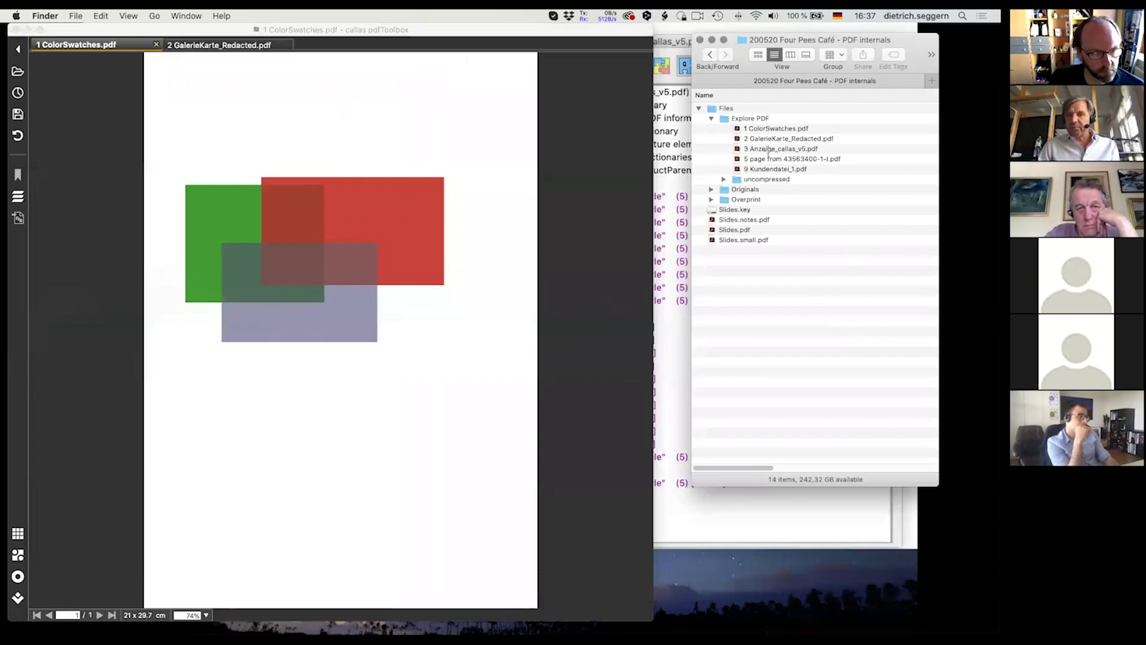
{"action": "left_click", "coordinate": [757, 149]}
{"action": "left_click_drag", "start_coordinate": [552, 149], "coordinate": [400, 142]}
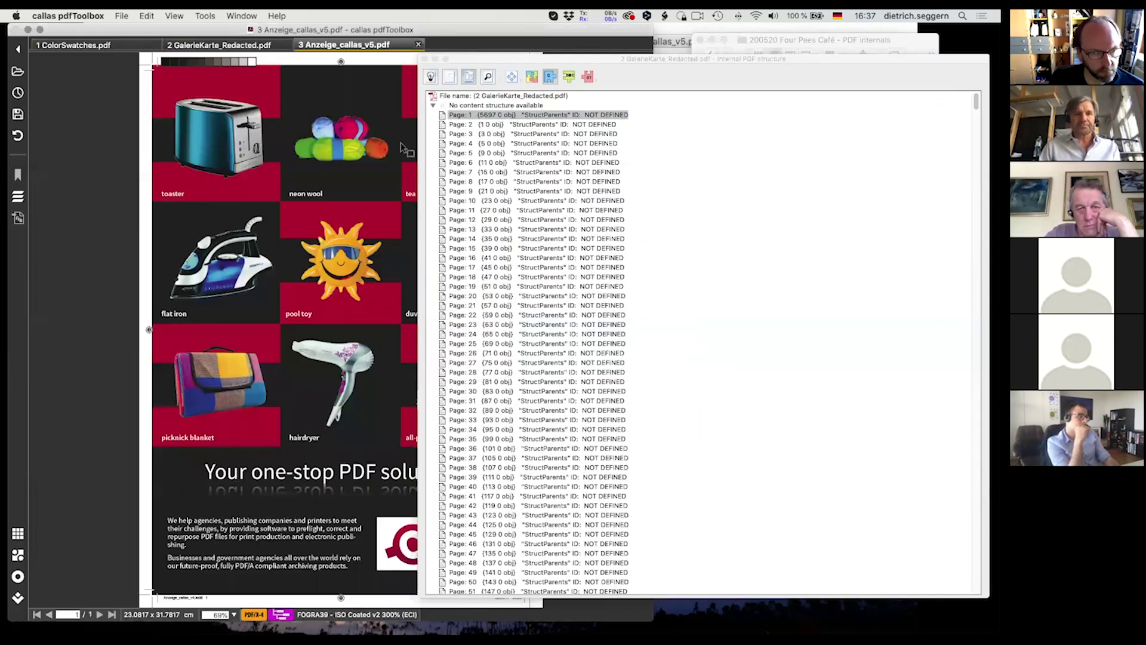
{"action": "left_click", "coordinate": [204, 15]}
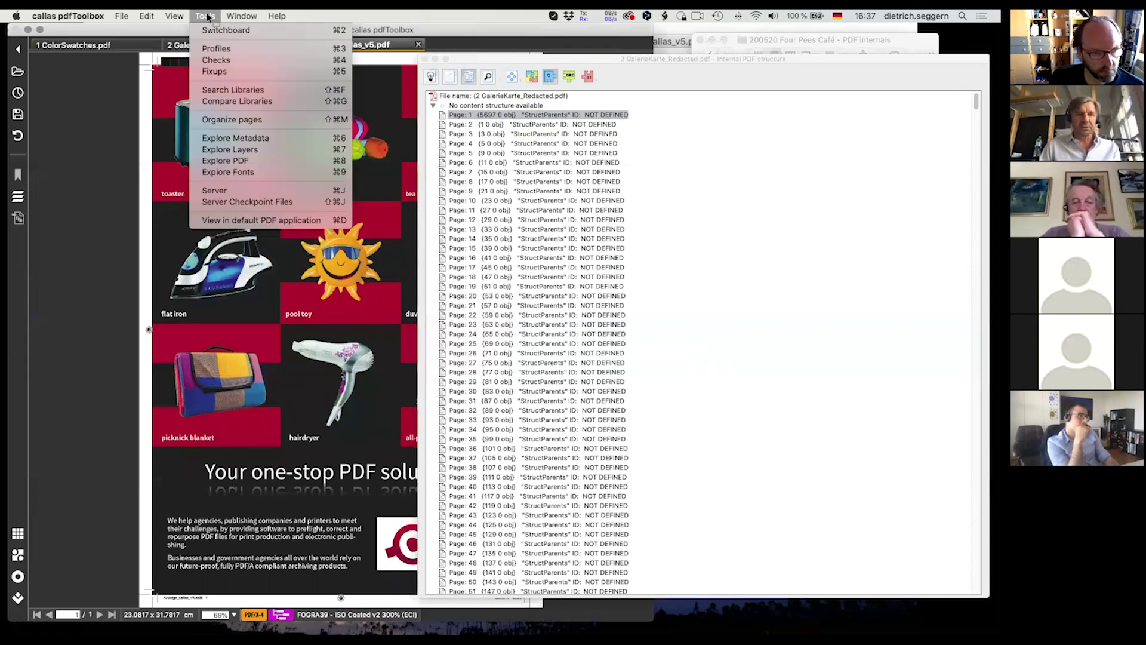
{"action": "left_click", "coordinate": [225, 160]}
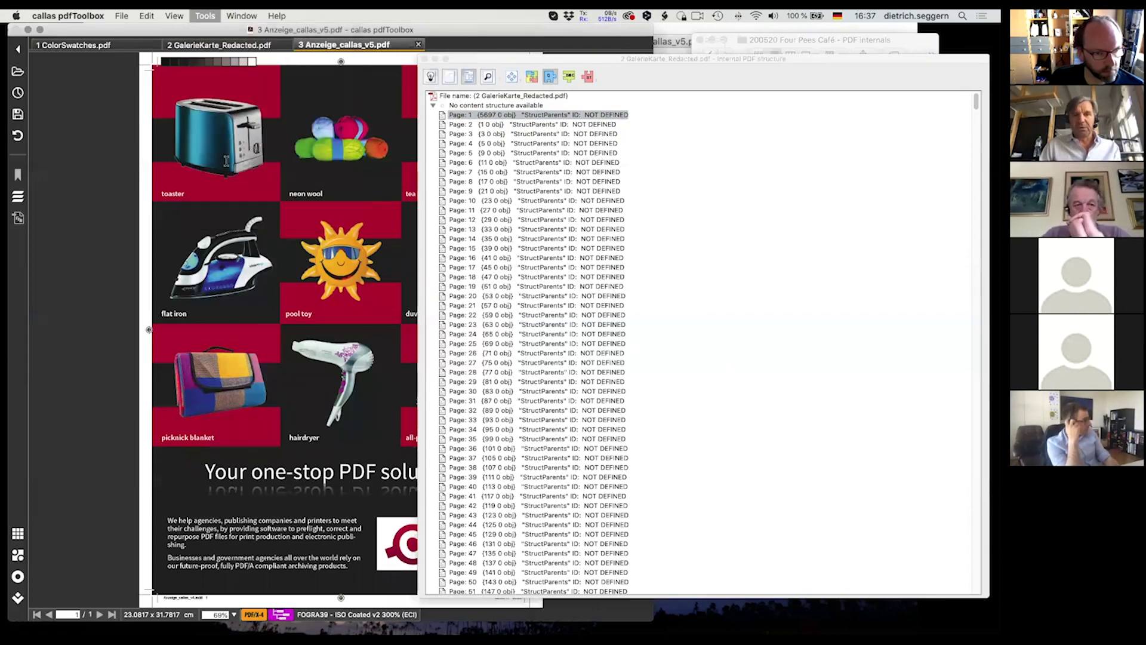
{"action": "left_click_drag", "start_coordinate": [359, 112], "coordinate": [637, 46]}
Step: Show the file's tagging structure, list page 1's structure elements and inspect the first NormalParagraphStyle element's marked-content identifier and own dictionary entries
{"action": "left_click", "coordinate": [477, 69]}
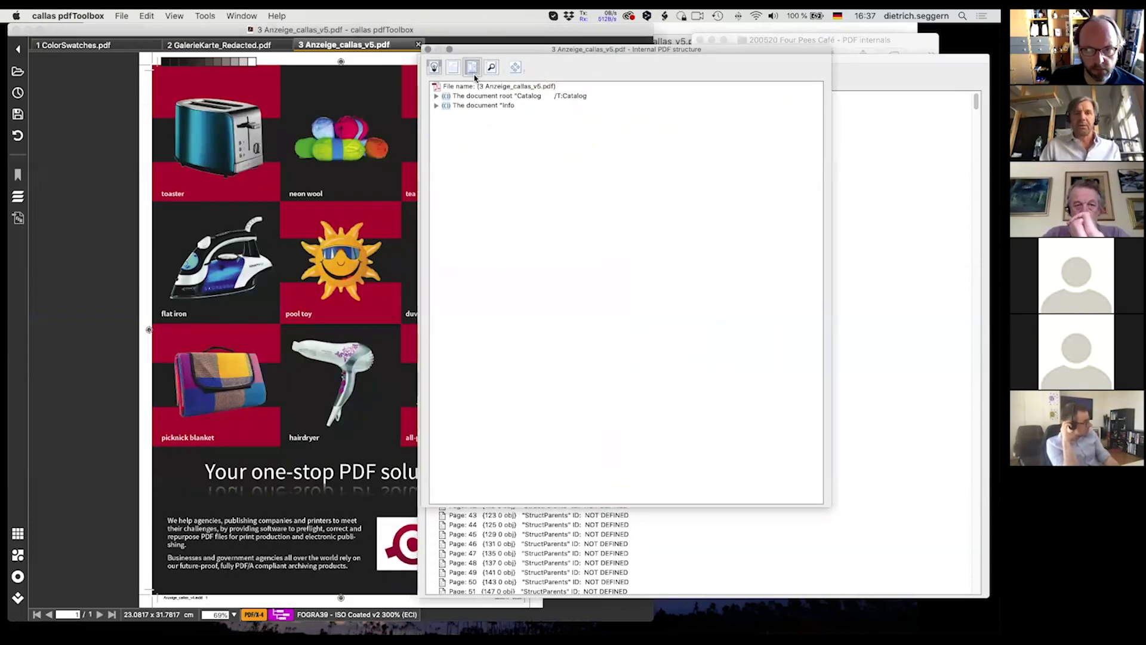
{"action": "left_click", "coordinate": [437, 144]}
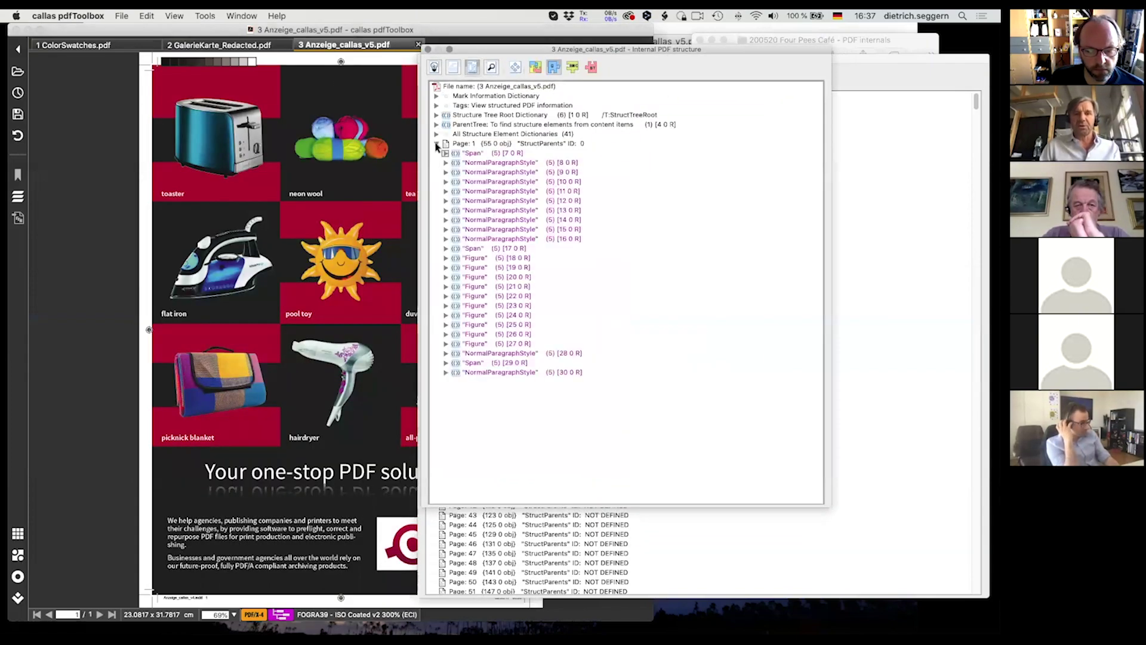
{"action": "left_click", "coordinate": [488, 162]}
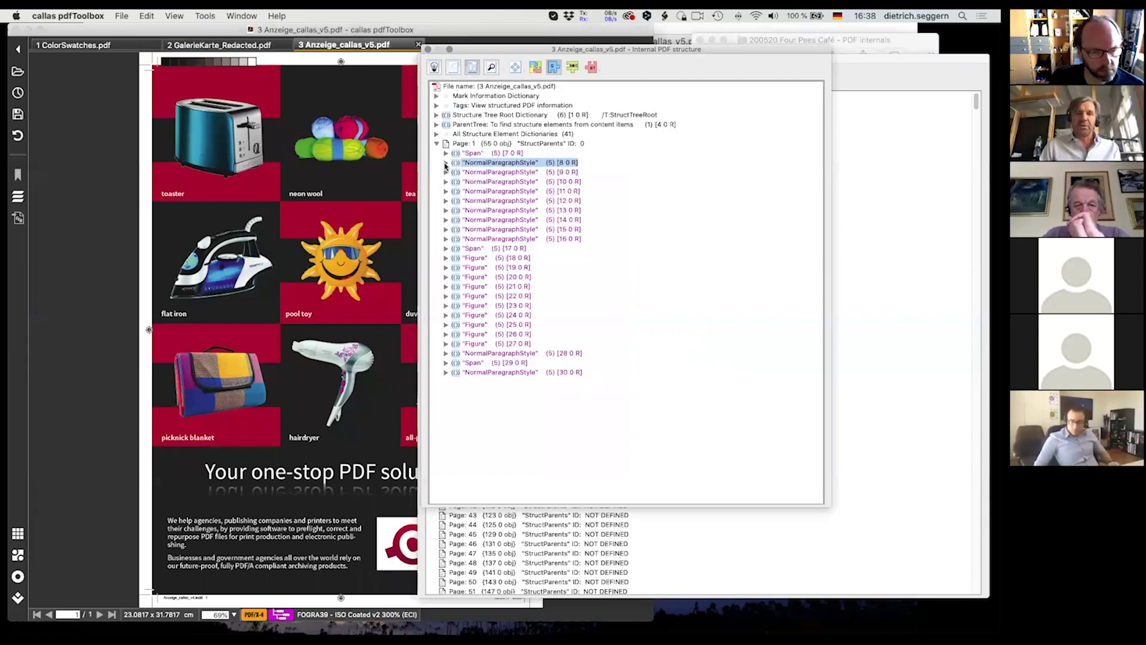
{"action": "left_click", "coordinate": [446, 162]}
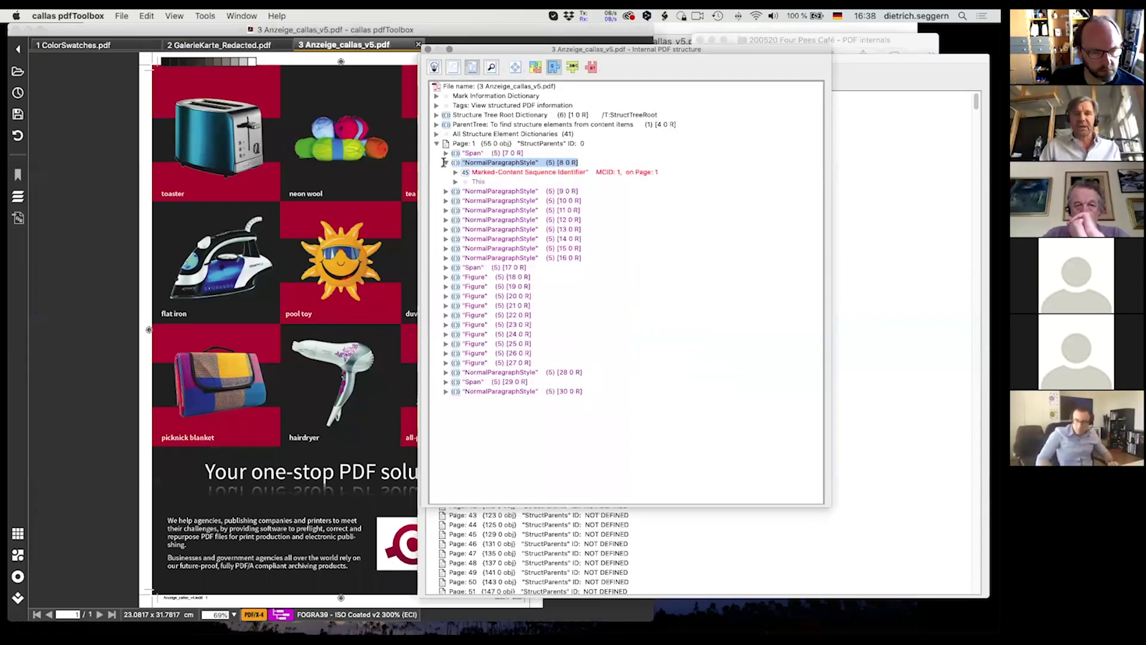
{"action": "left_click", "coordinate": [537, 172]}
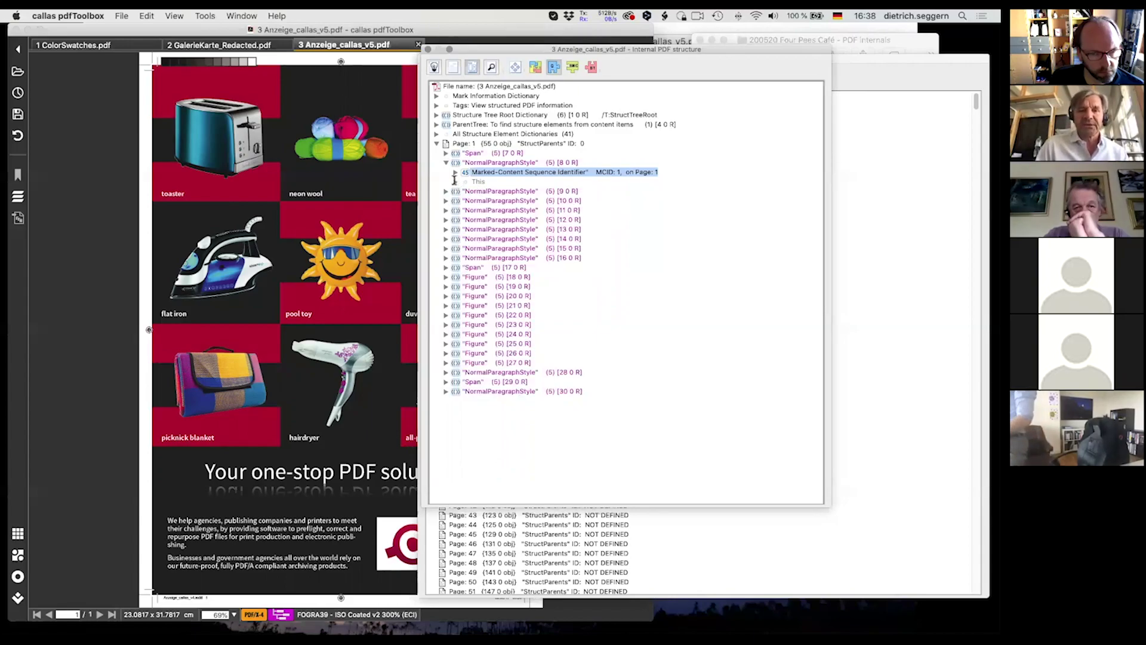
{"action": "left_click", "coordinate": [455, 181]}
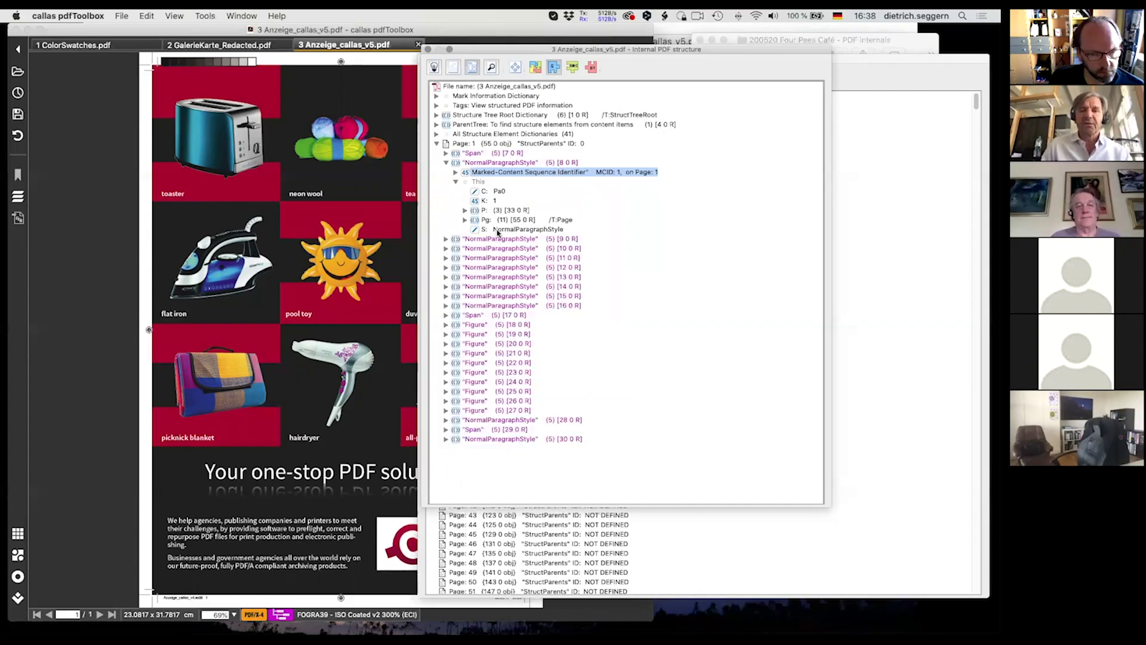
{"action": "left_click", "coordinate": [481, 163]}
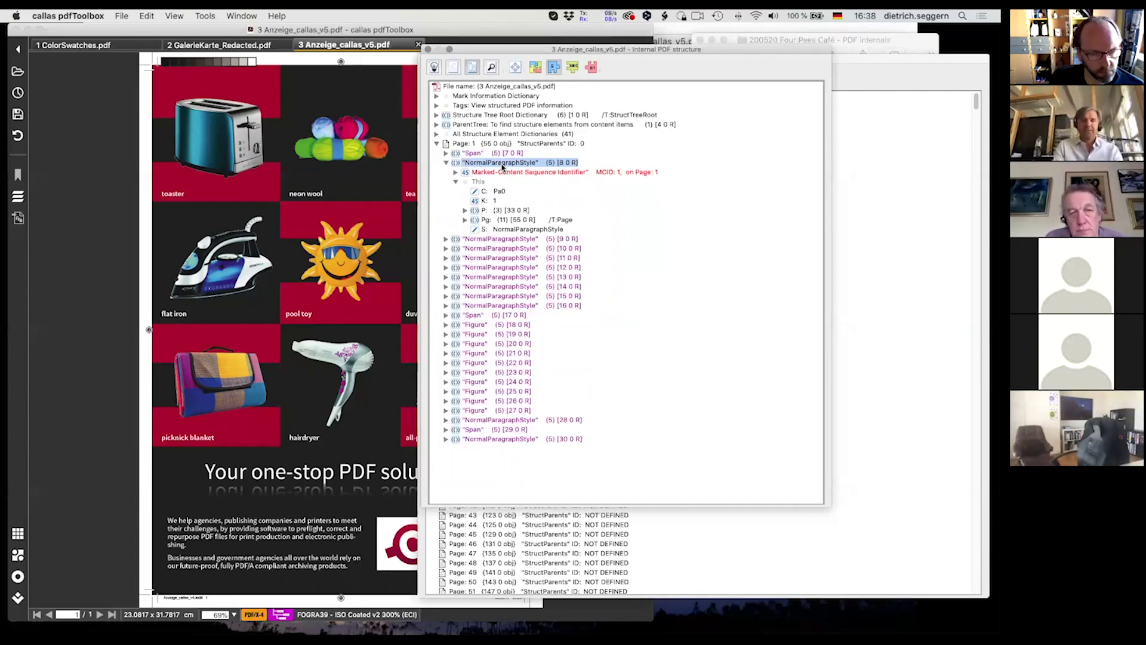
{"action": "left_click", "coordinate": [446, 162]}
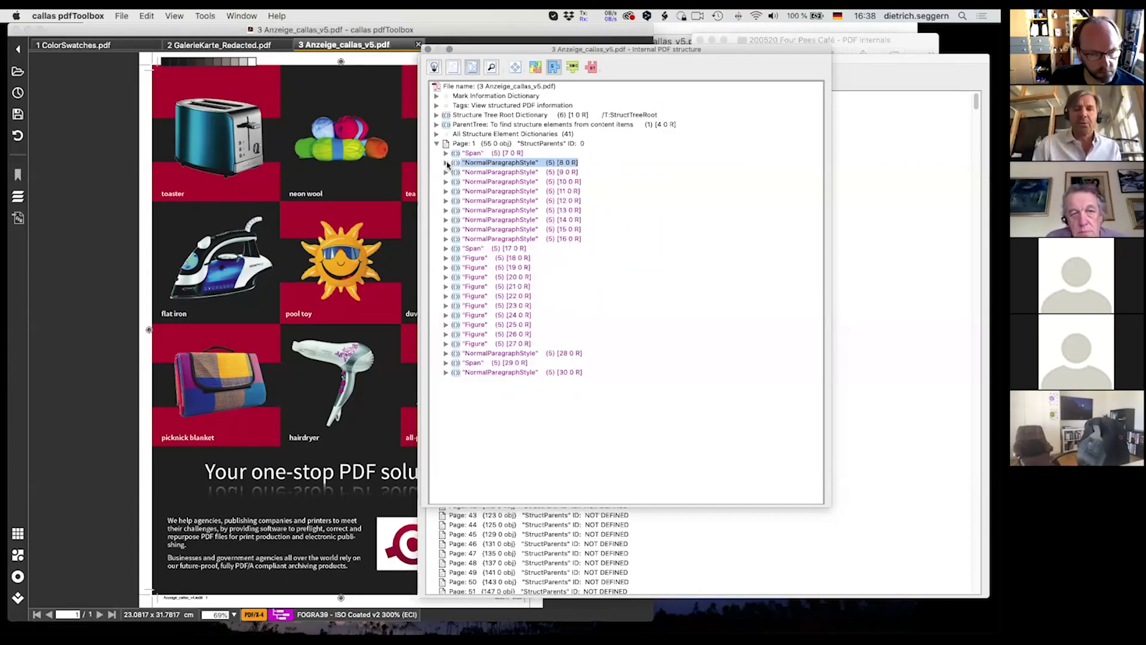
{"action": "key", "text": "super+Tab"}
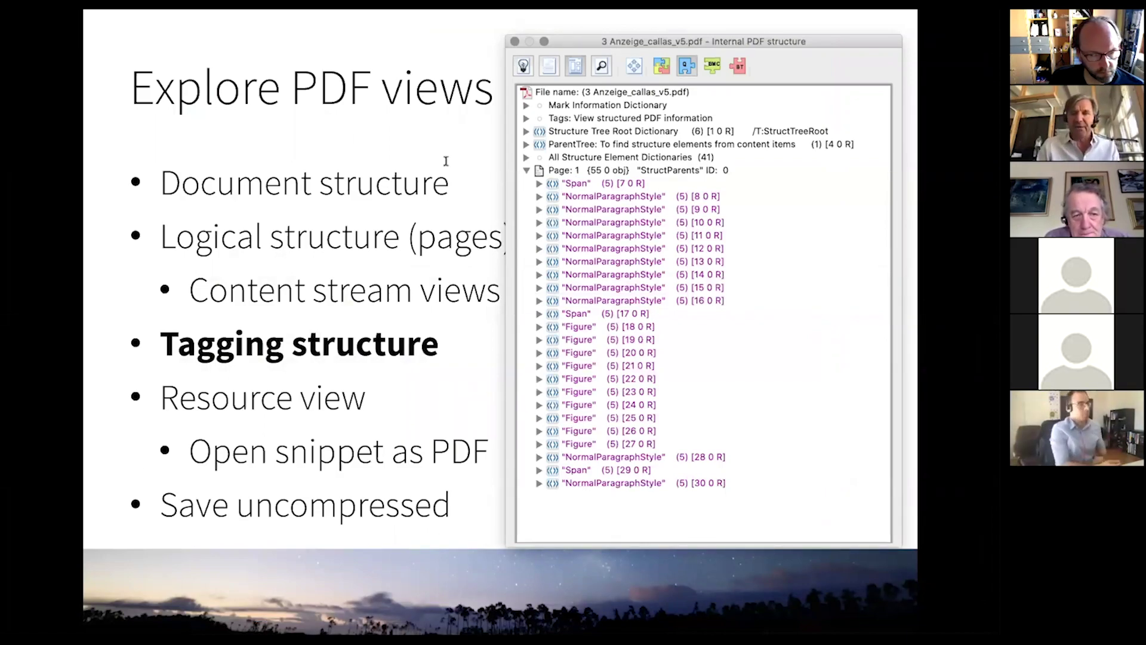
{"action": "left_click", "coordinate": [447, 164]}
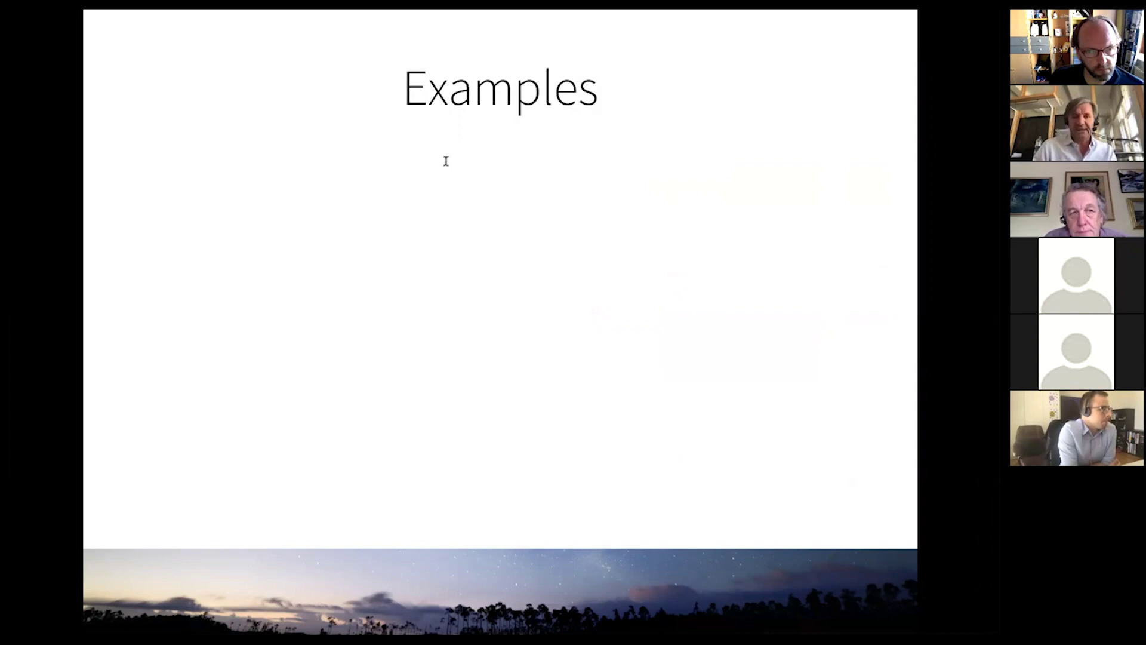
{"action": "key", "text": "Page_Down"}
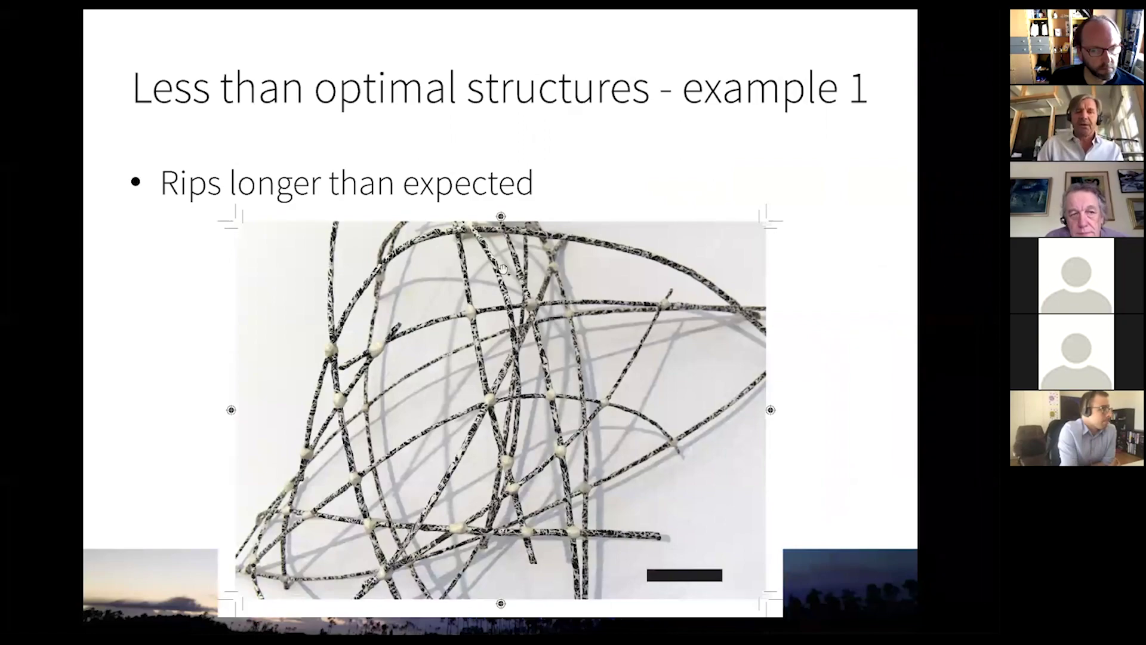
Step: Switch to callas pdfToolbox and close 3 Anzeige_callas_v5.pdf along with its internal PDF structure window
{"action": "key", "text": "super+Tab"}
{"action": "key", "text": "super+Tab"}
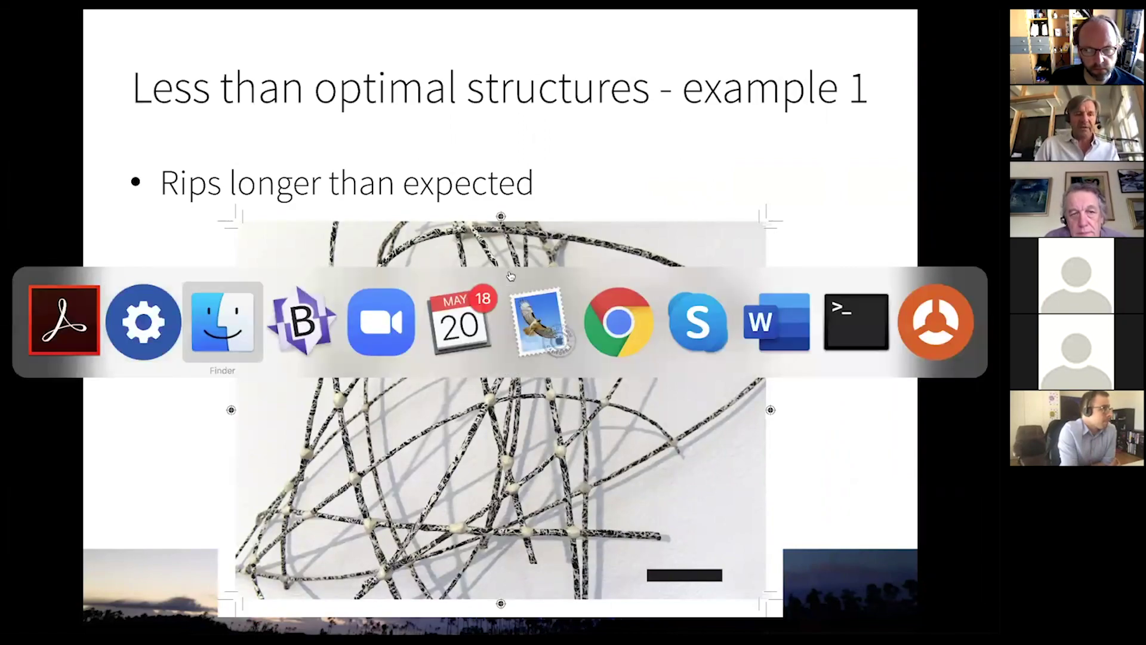
{"action": "key", "text": "super+shift+Tab"}
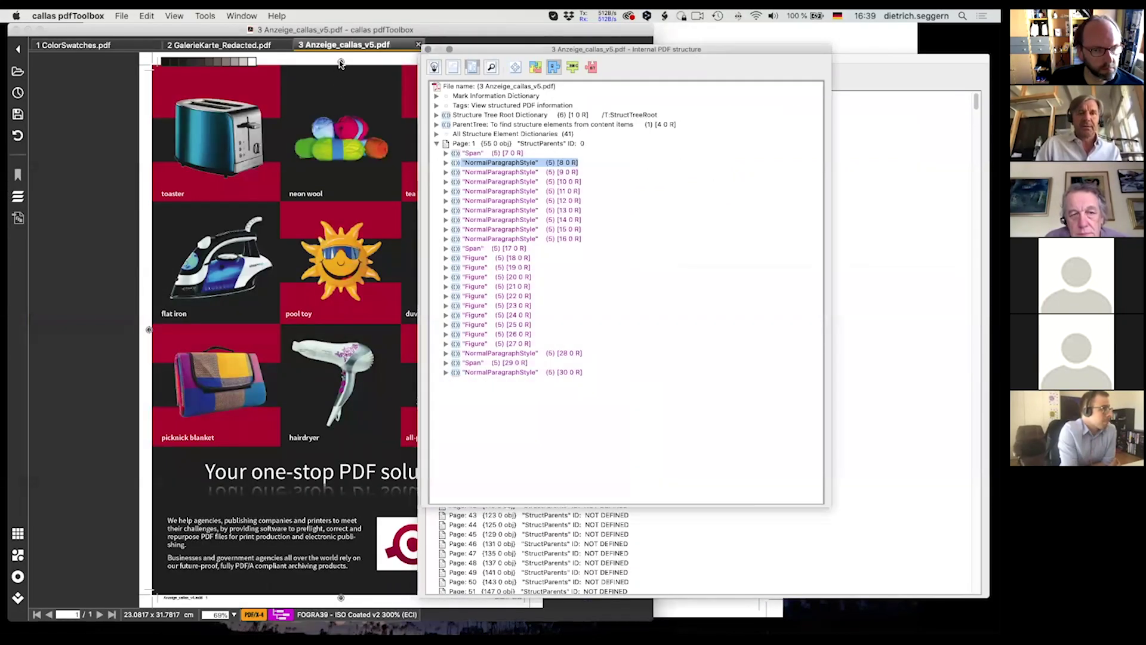
{"action": "key", "text": "super+w"}
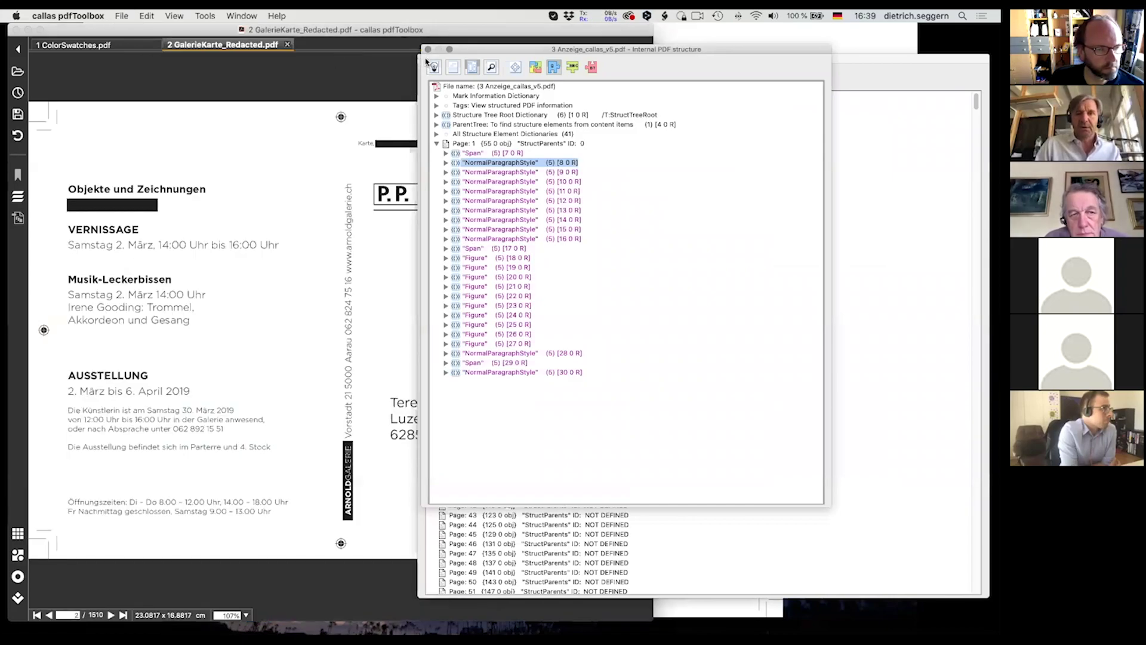
{"action": "left_click", "coordinate": [428, 49]}
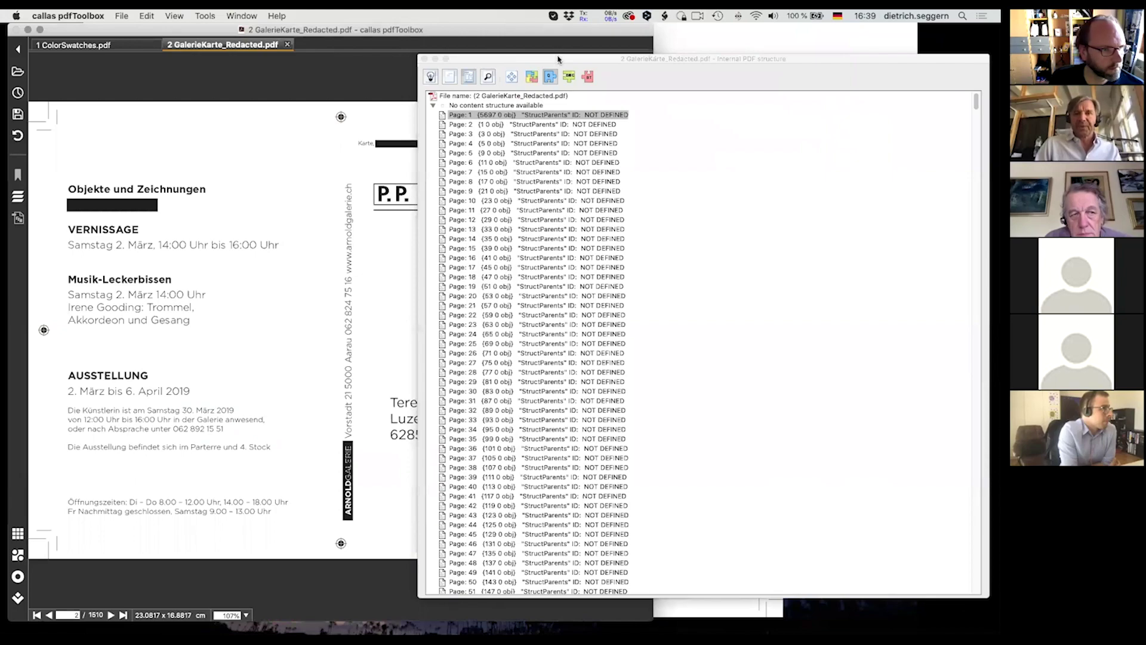
Step: Return 2 GalerieKarte_Redacted.pdf to page 1 and close its internal PDF structure window
{"action": "left_click", "coordinate": [174, 15]}
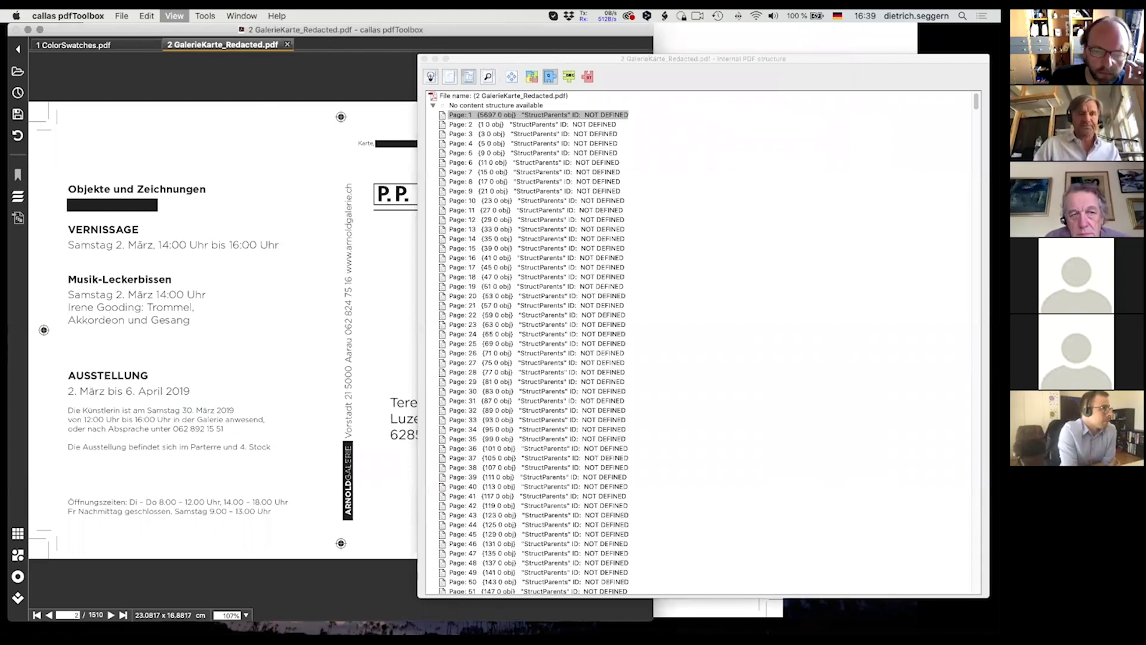
{"action": "key", "text": "Page_Up"}
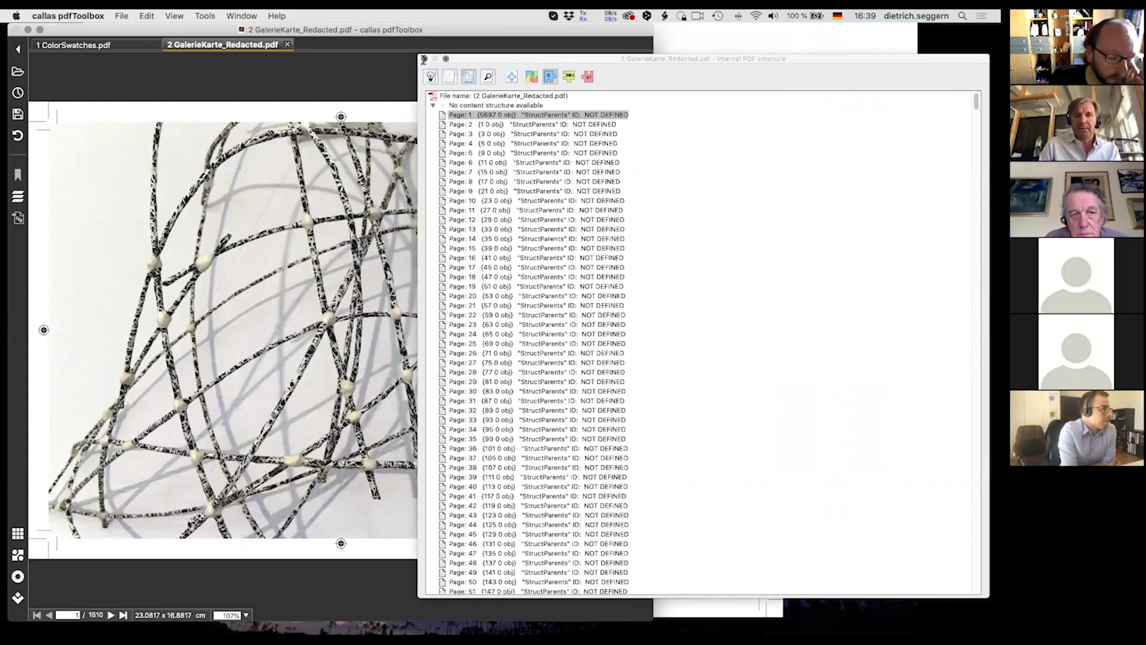
{"action": "left_click", "coordinate": [424, 58]}
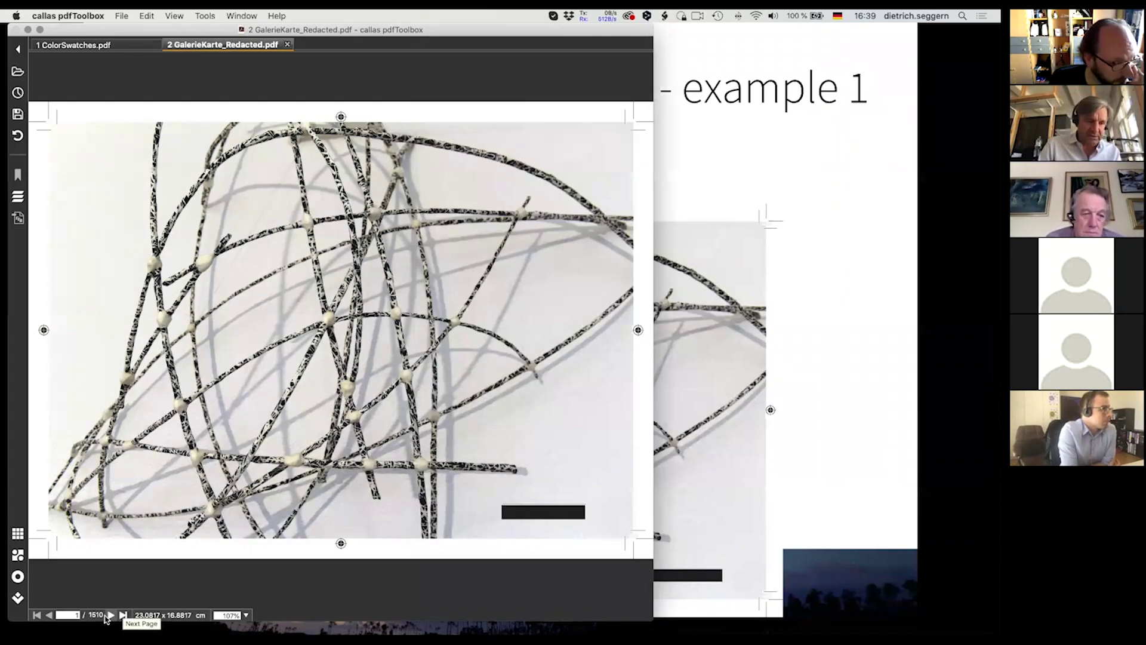
Step: Page through 2 GalerieKarte_Redacted.pdf up to page 16, comparing the alternating picture sides and address sides of the cards
{"action": "left_click", "coordinate": [111, 615]}
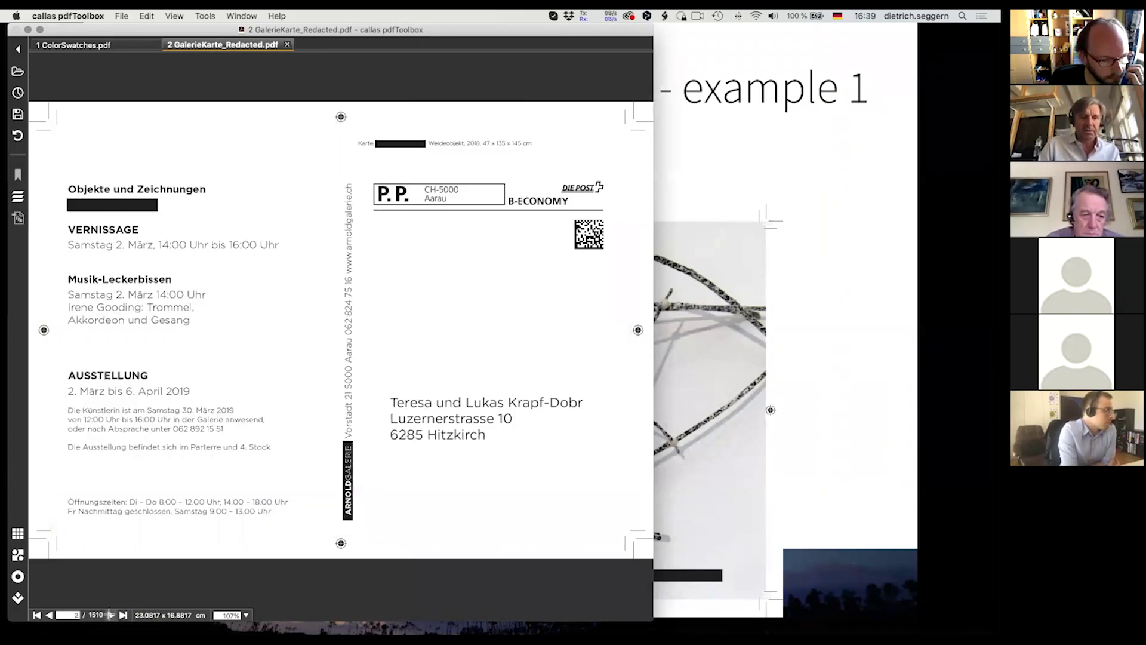
{"action": "left_click", "coordinate": [111, 615]}
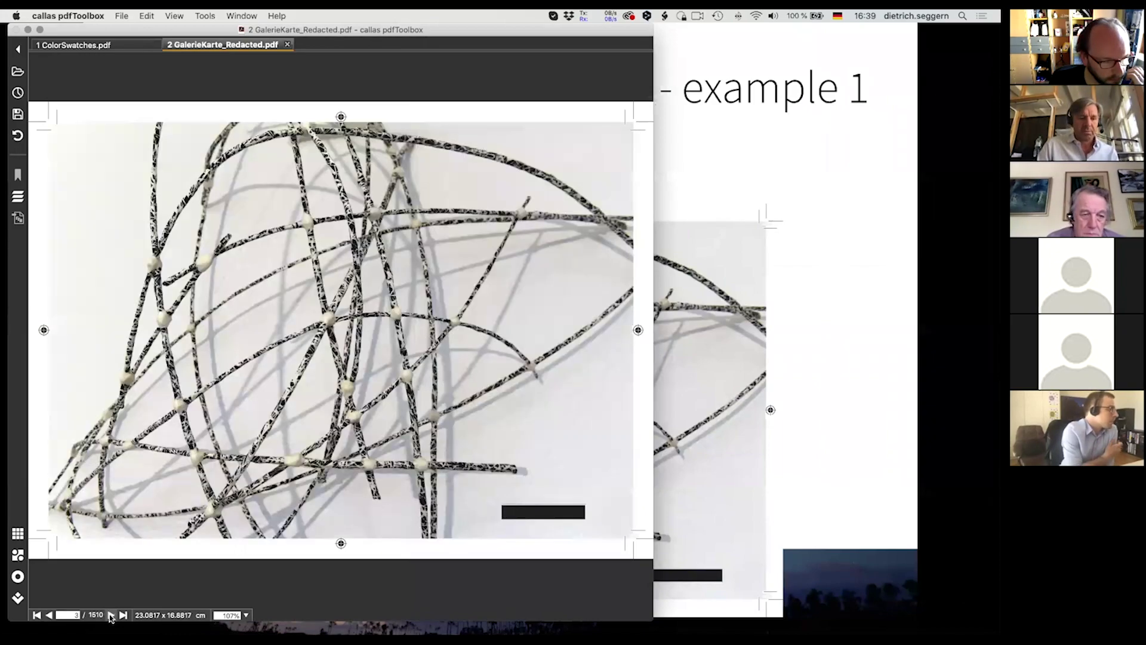
{"action": "left_click", "coordinate": [110, 615]}
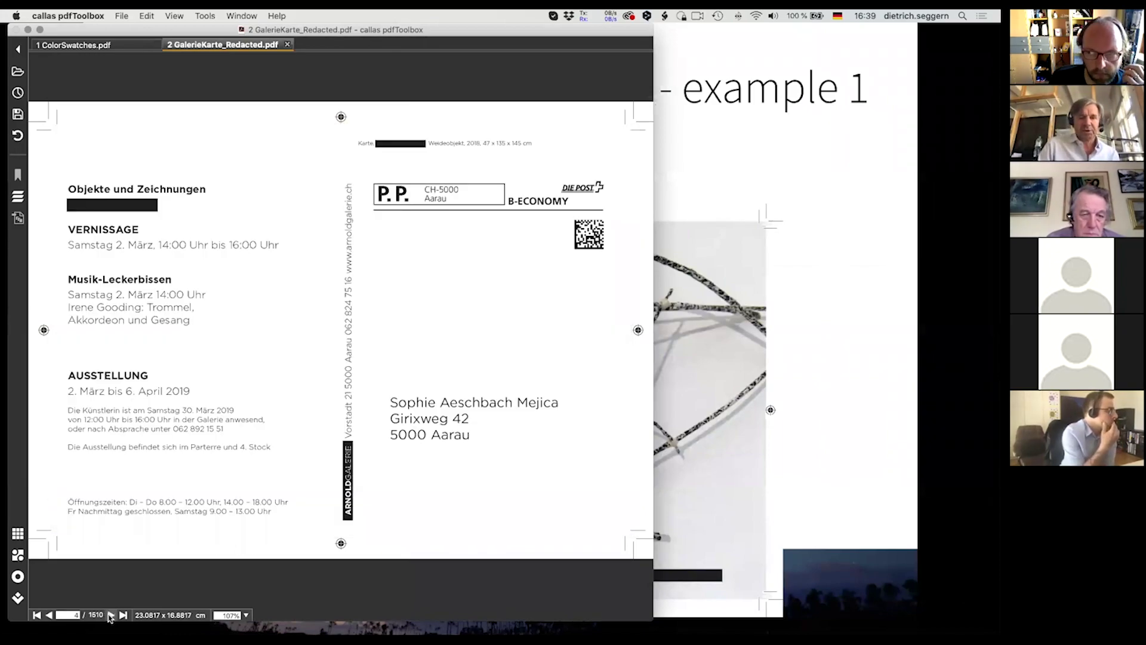
{"action": "left_click", "coordinate": [111, 615]}
{"action": "left_click", "coordinate": [110, 615]}
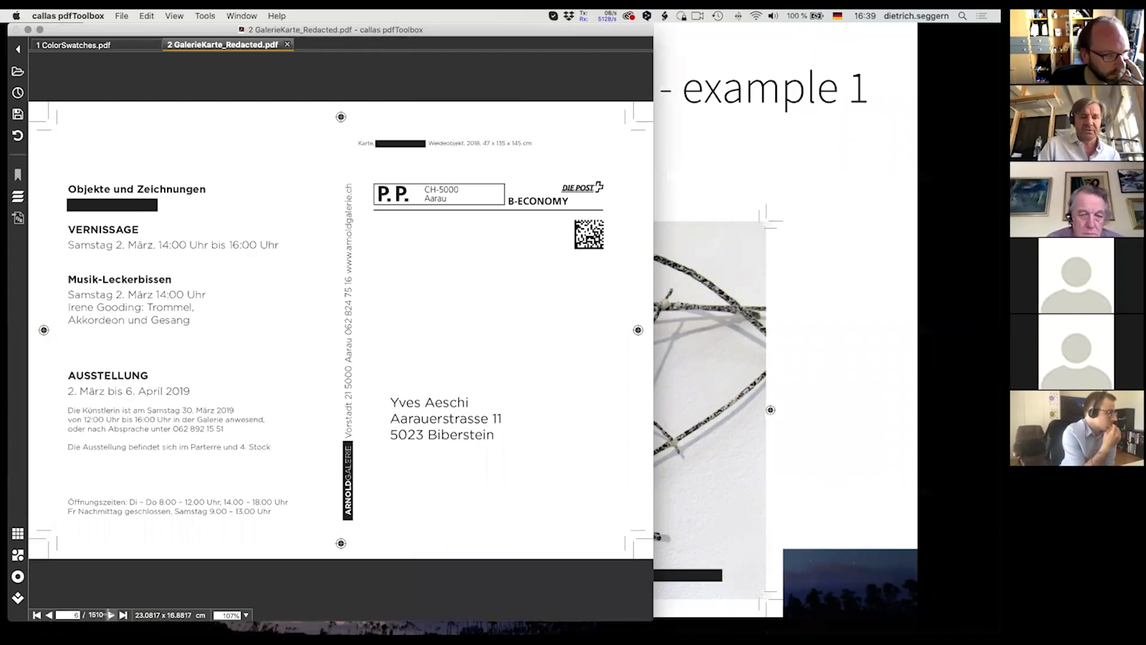
{"action": "left_click", "coordinate": [110, 615]}
{"action": "left_click", "coordinate": [110, 615]}
{"action": "left_click", "coordinate": [111, 615]}
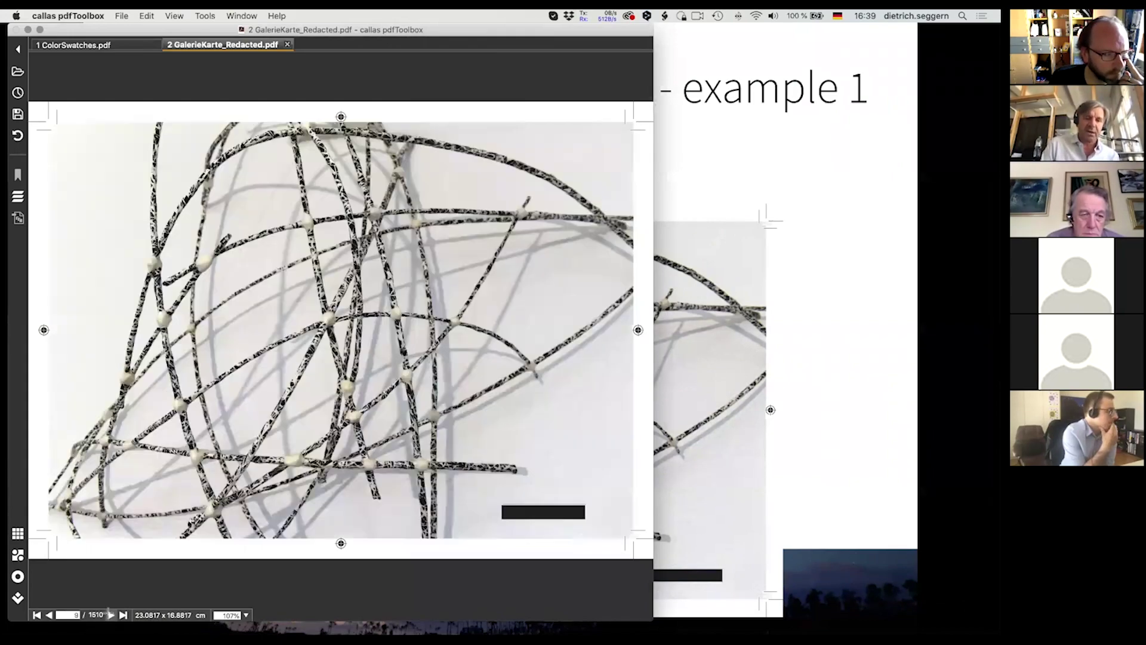
{"action": "left_click", "coordinate": [111, 615]}
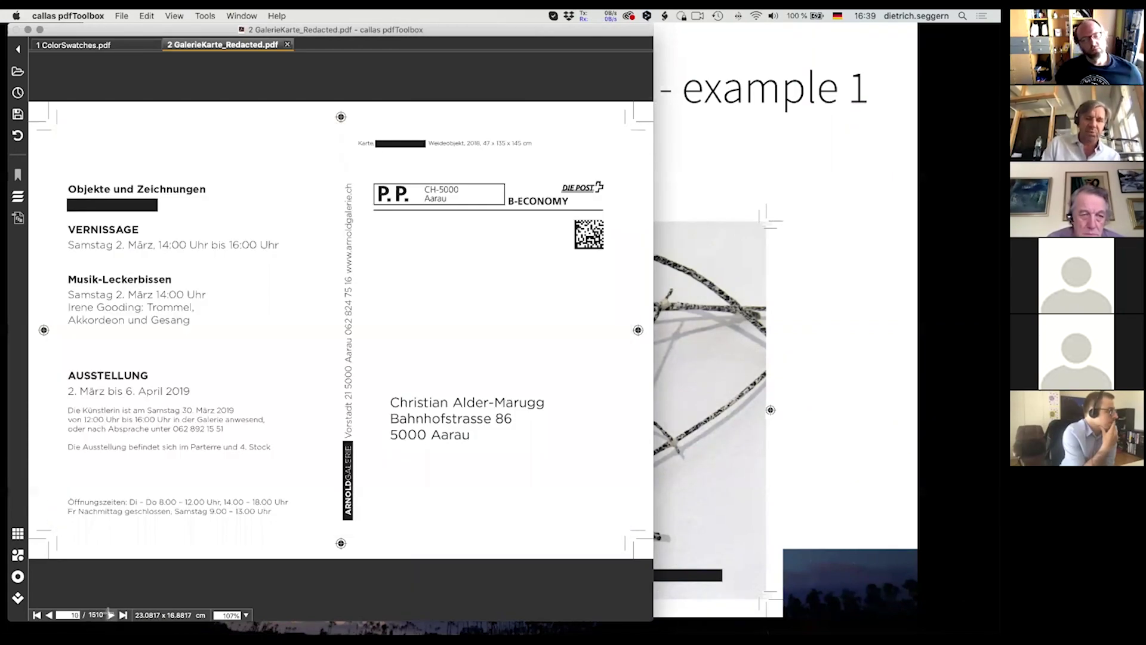
{"action": "left_click", "coordinate": [110, 615]}
{"action": "left_click", "coordinate": [111, 615]}
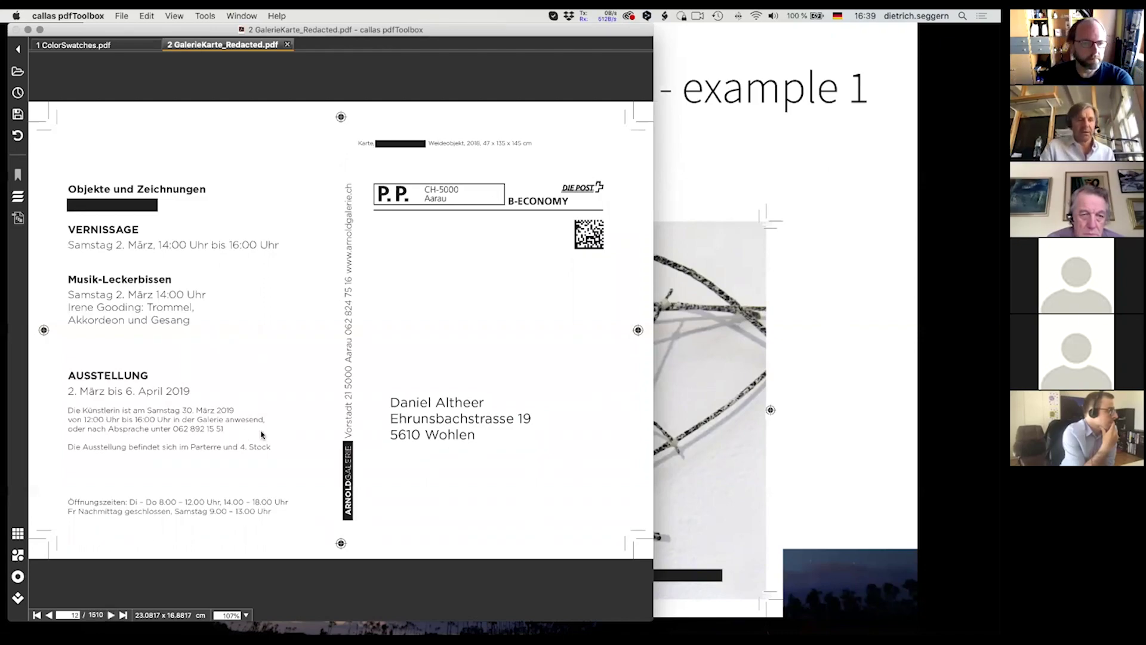
{"action": "left_click", "coordinate": [111, 615]}
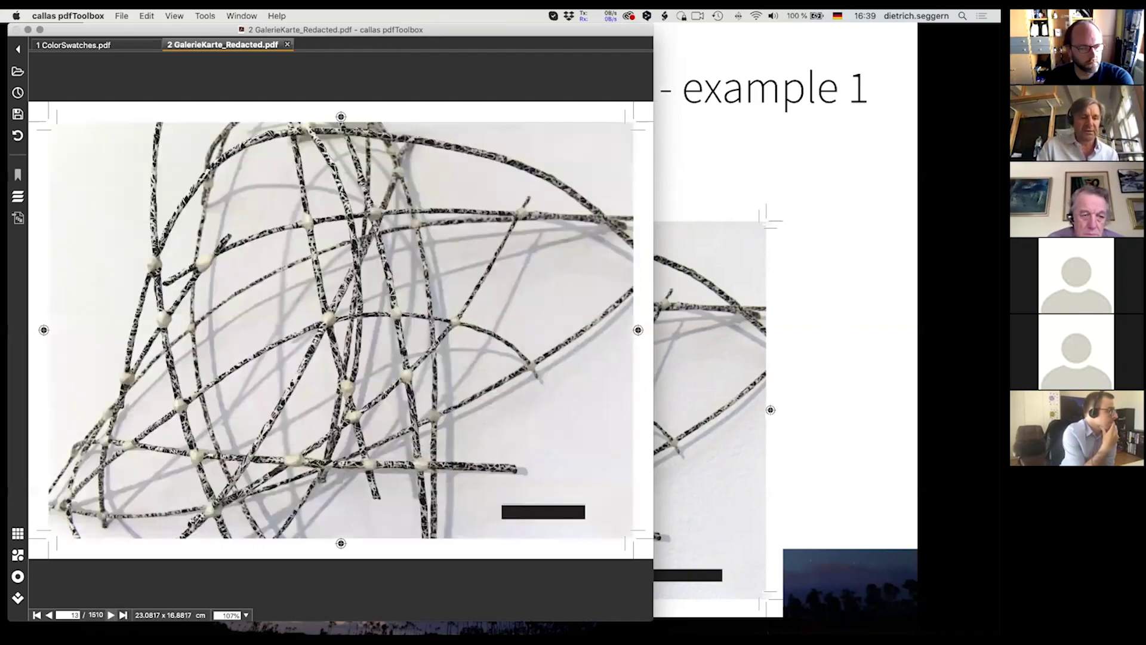
{"action": "left_click", "coordinate": [111, 615]}
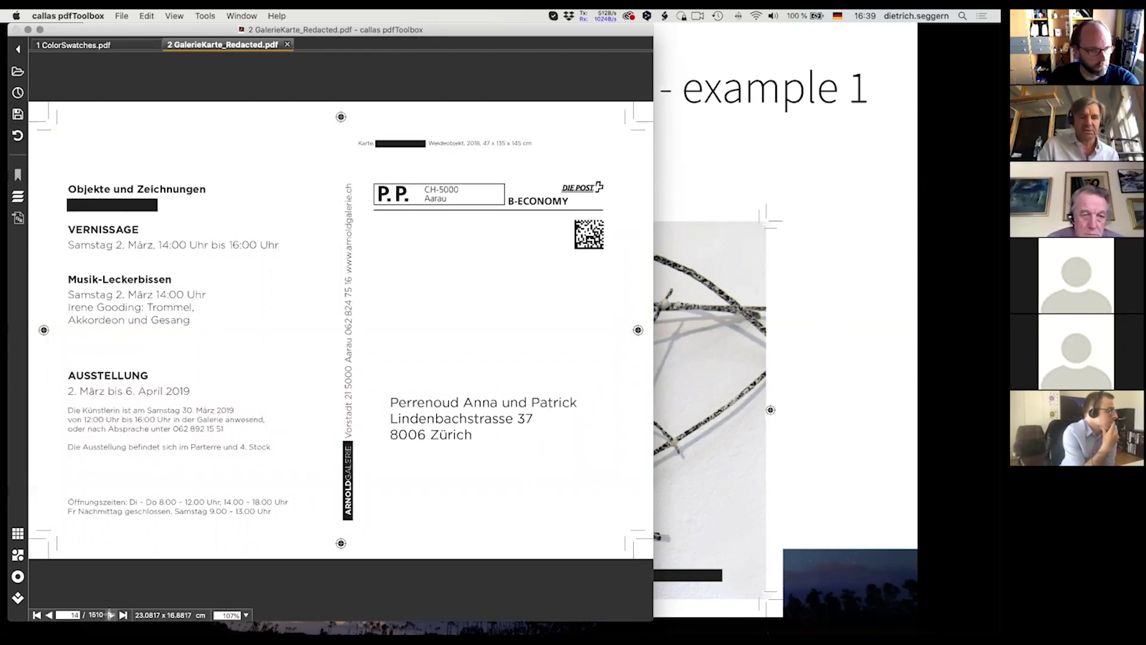
{"action": "left_click", "coordinate": [110, 615]}
{"action": "left_click", "coordinate": [110, 615]}
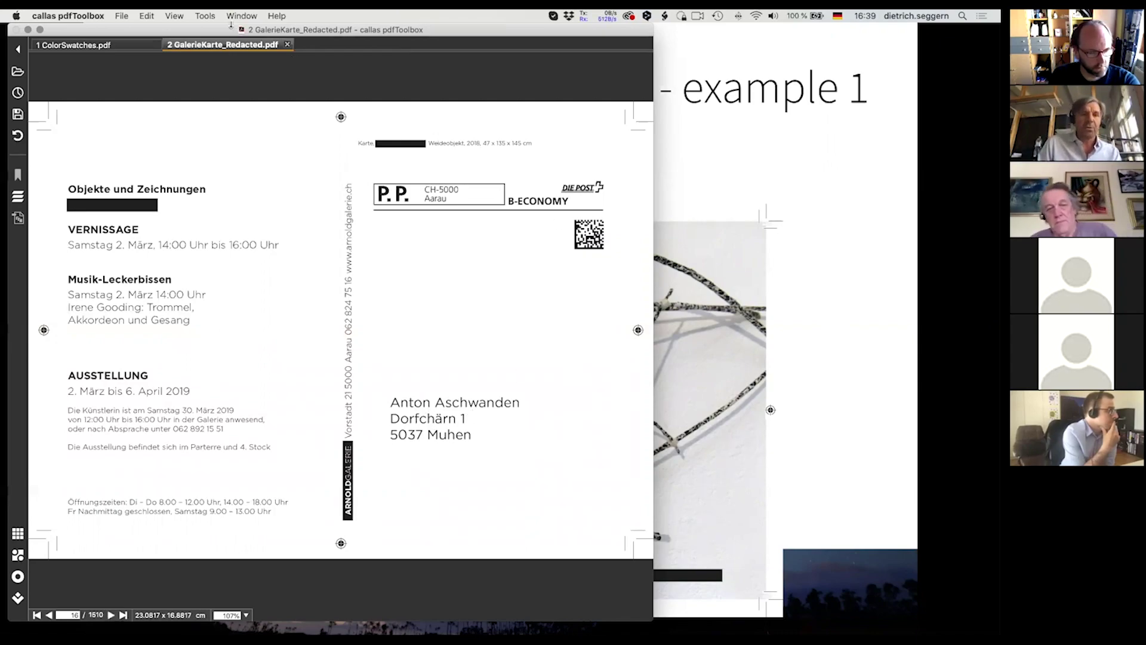
Step: Open Explore PDF for the gallery card file and move the structure window aside so the page stays readable
{"action": "left_click", "coordinate": [205, 15]}
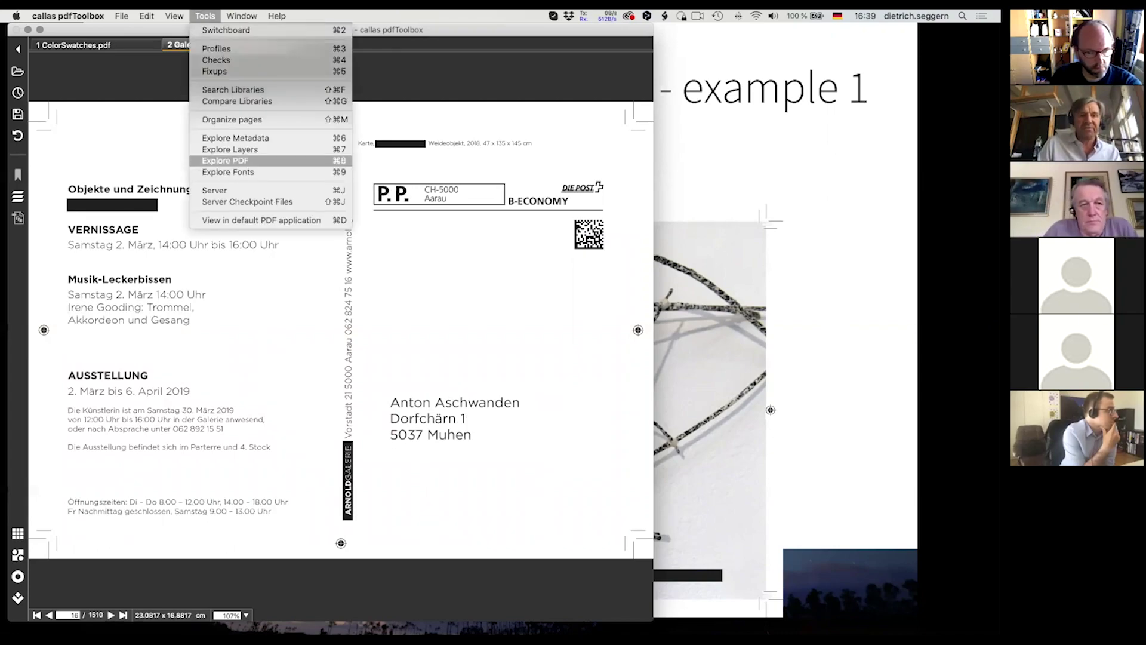
{"action": "left_click", "coordinate": [216, 160]}
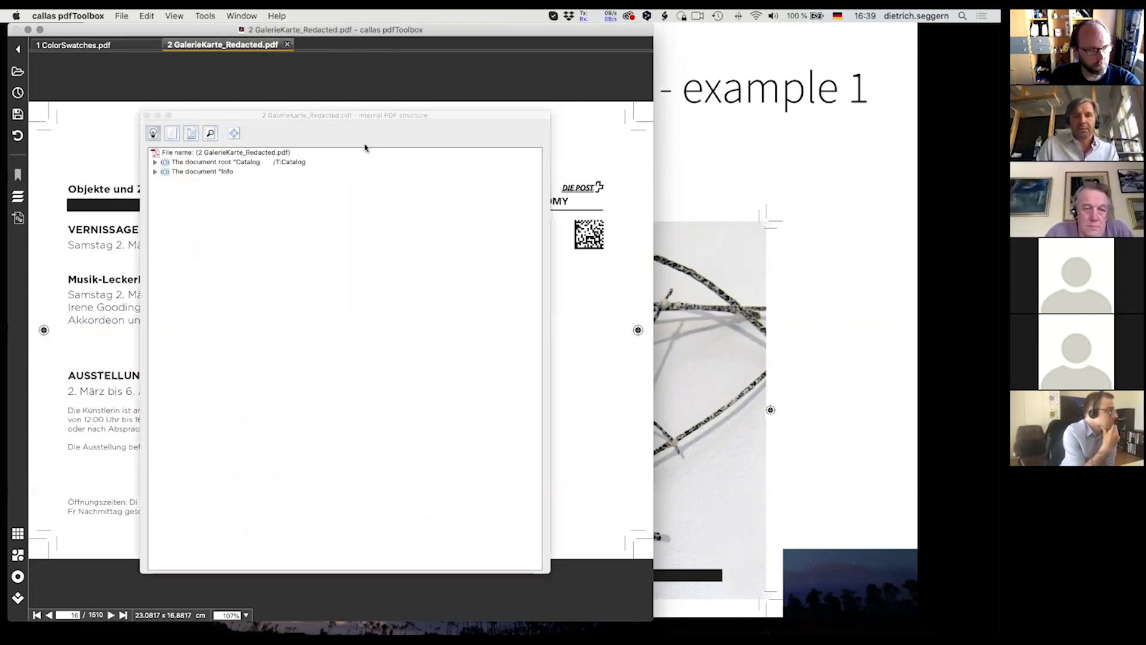
{"action": "left_click_drag", "start_coordinate": [499, 117], "coordinate": [849, 38]}
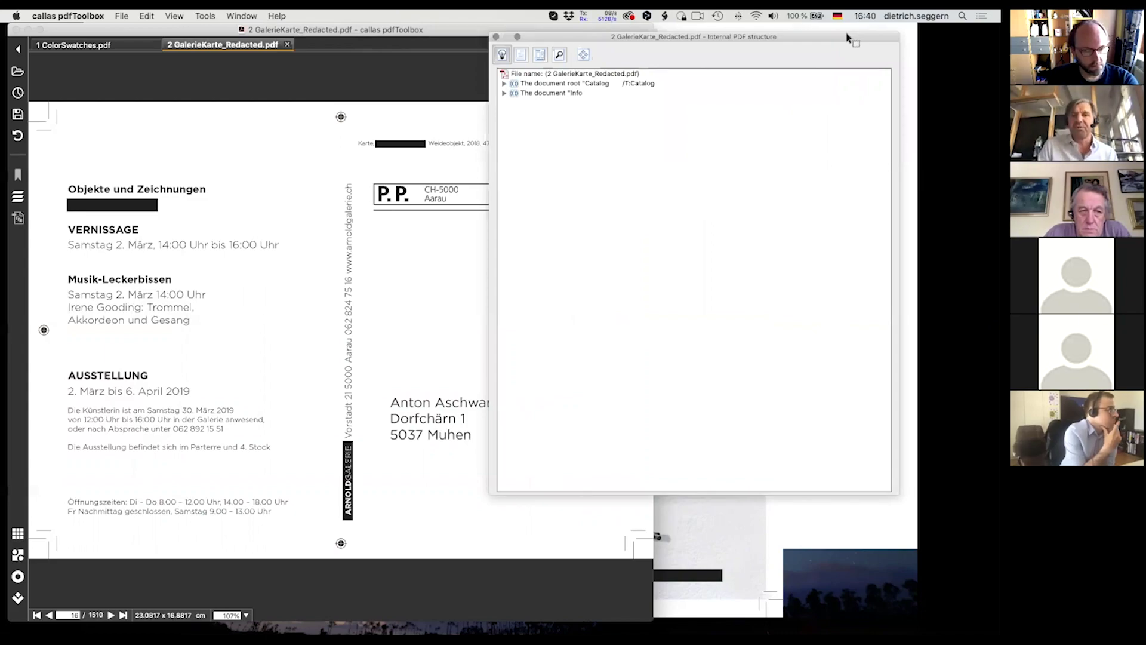
{"action": "left_click_drag", "start_coordinate": [848, 38], "coordinate": [848, 55]}
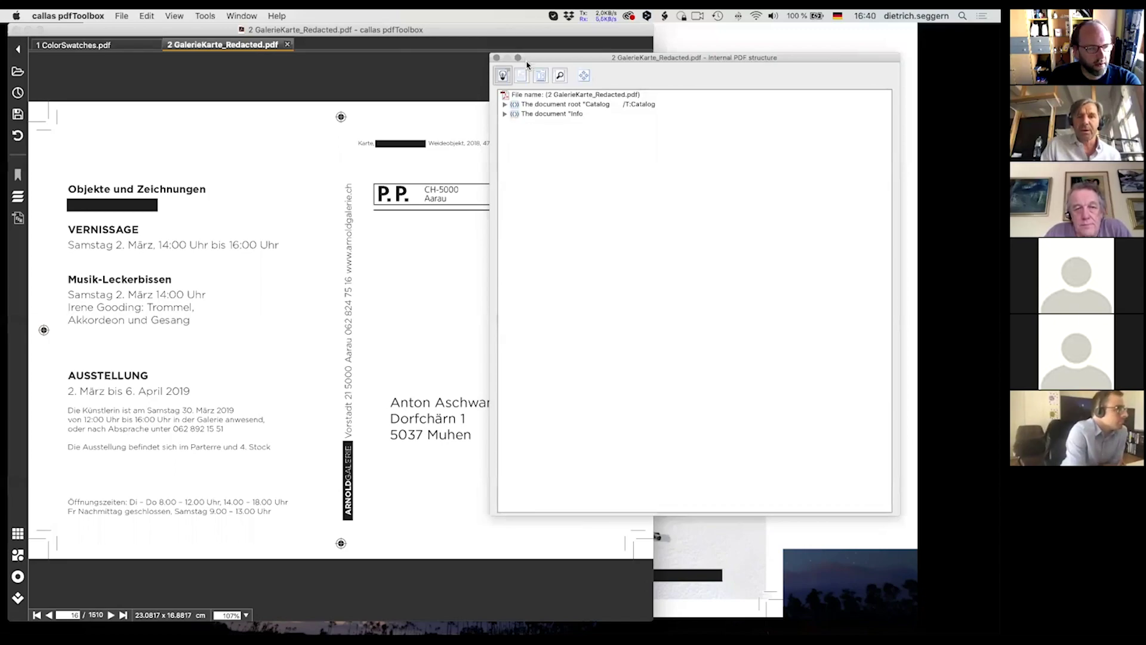
Step: List the internal structure by page, expand the Resources of page 1, and show the document's first page alongside
{"action": "left_click", "coordinate": [521, 75]}
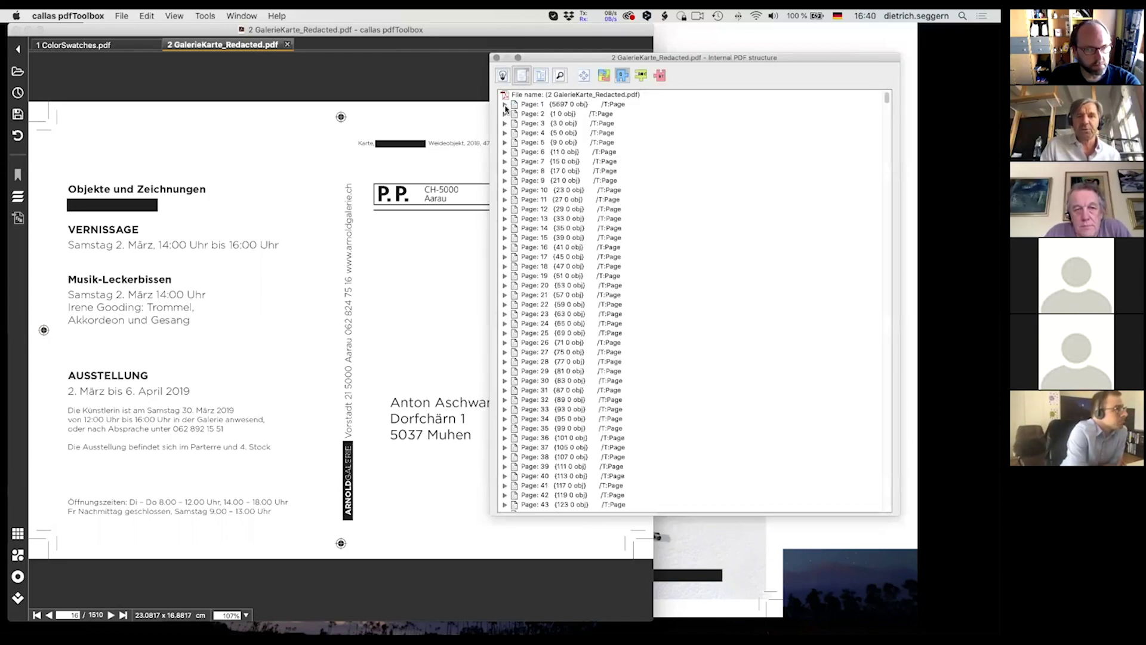
{"action": "left_click", "coordinate": [504, 104]}
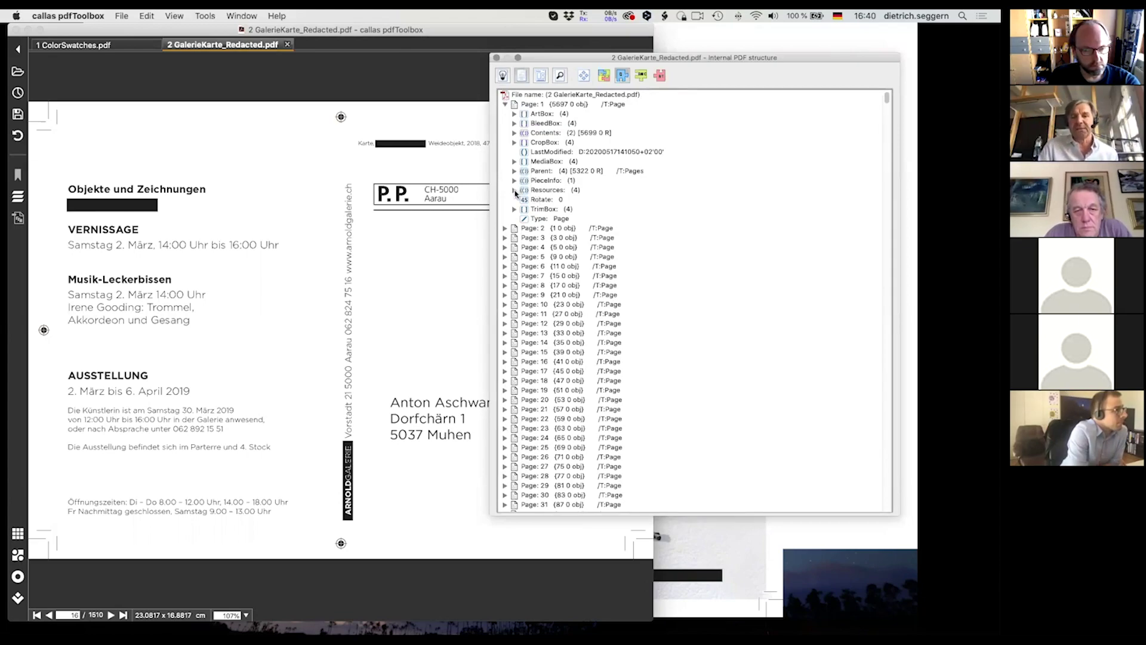
{"action": "left_click", "coordinate": [514, 189]}
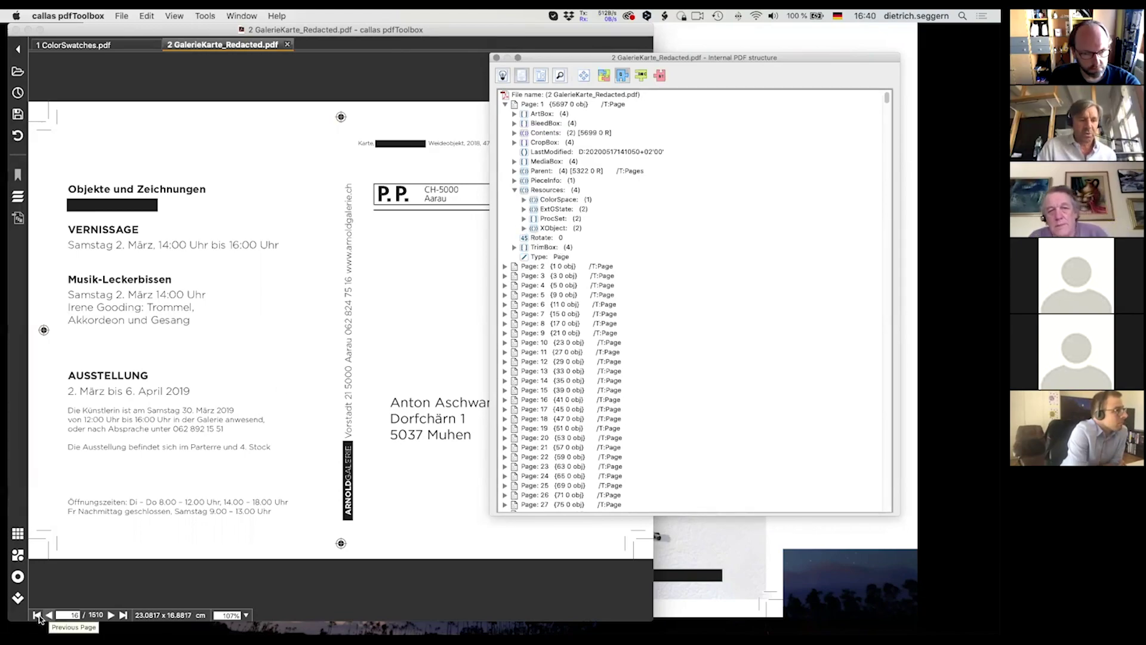
{"action": "left_click", "coordinate": [37, 615]}
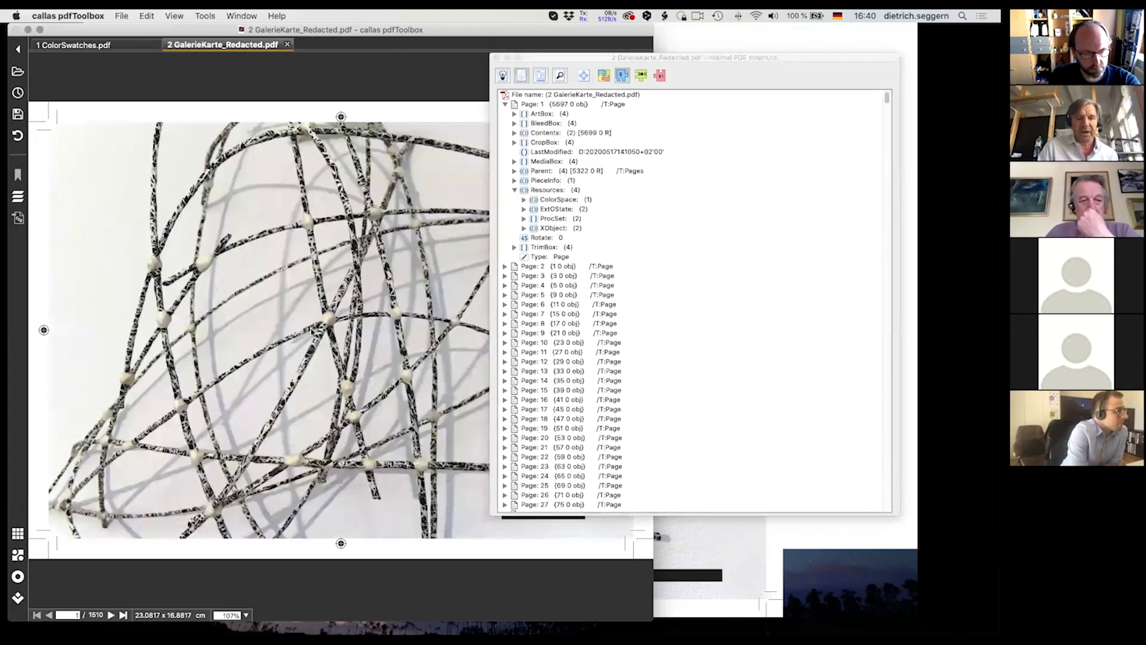
{"action": "left_click", "coordinate": [706, 219]}
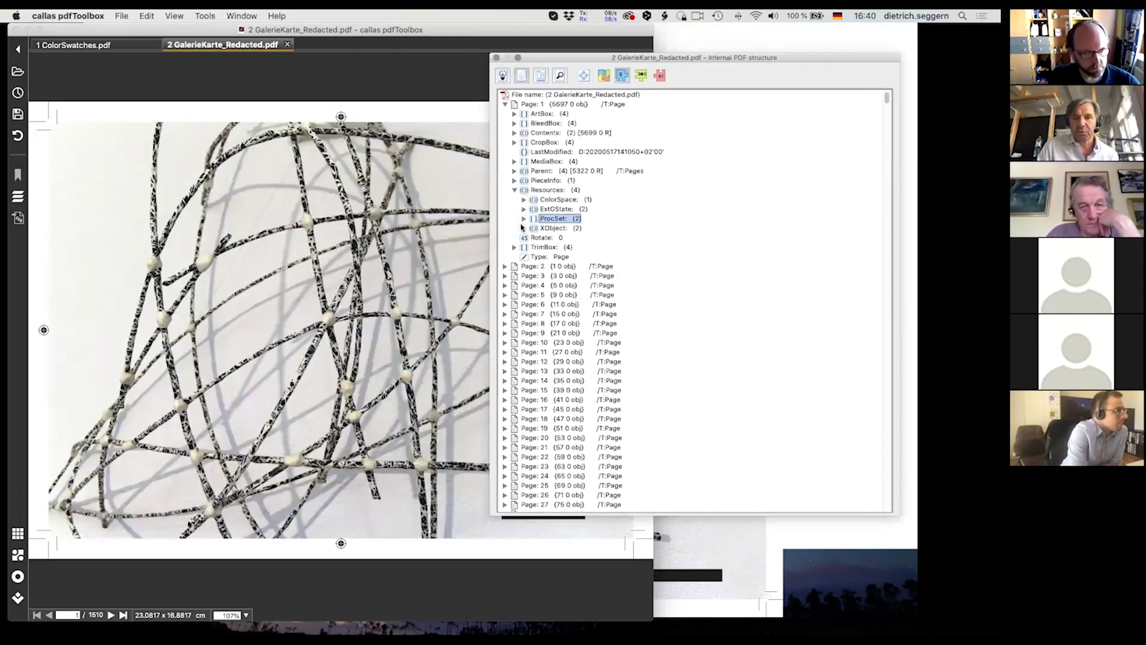
Step: Expand page 1's XObject resources, inspect the form Fm0 and its content stream, and collapse Fm0 again
{"action": "left_click", "coordinate": [524, 228]}
{"action": "left_click", "coordinate": [577, 246]}
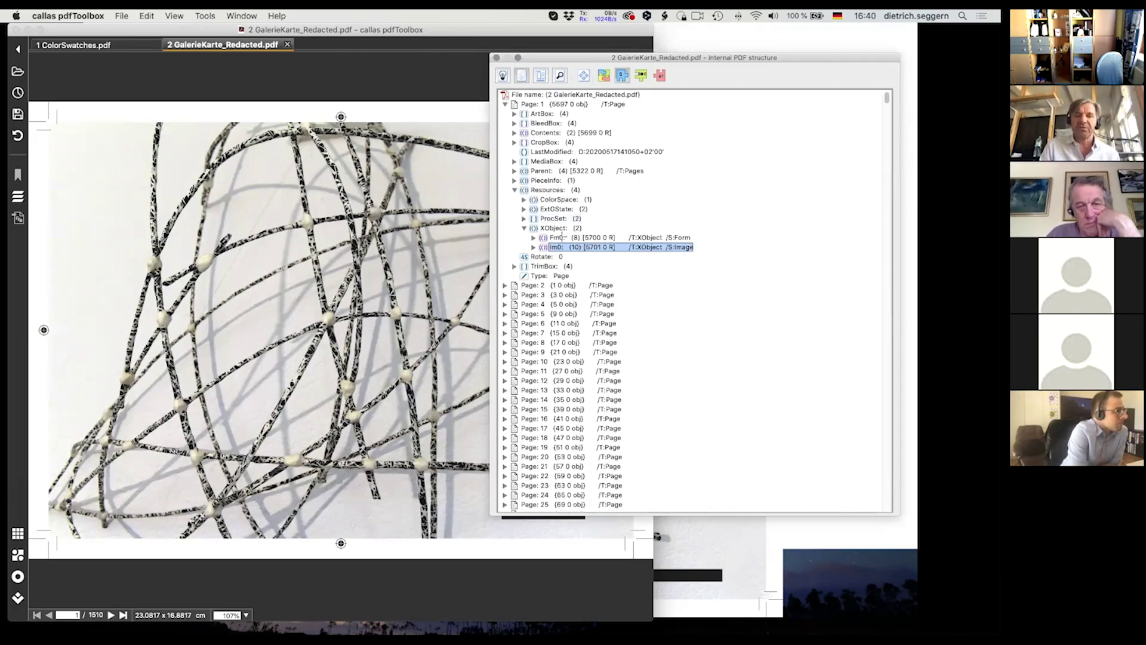
{"action": "left_click", "coordinate": [562, 237]}
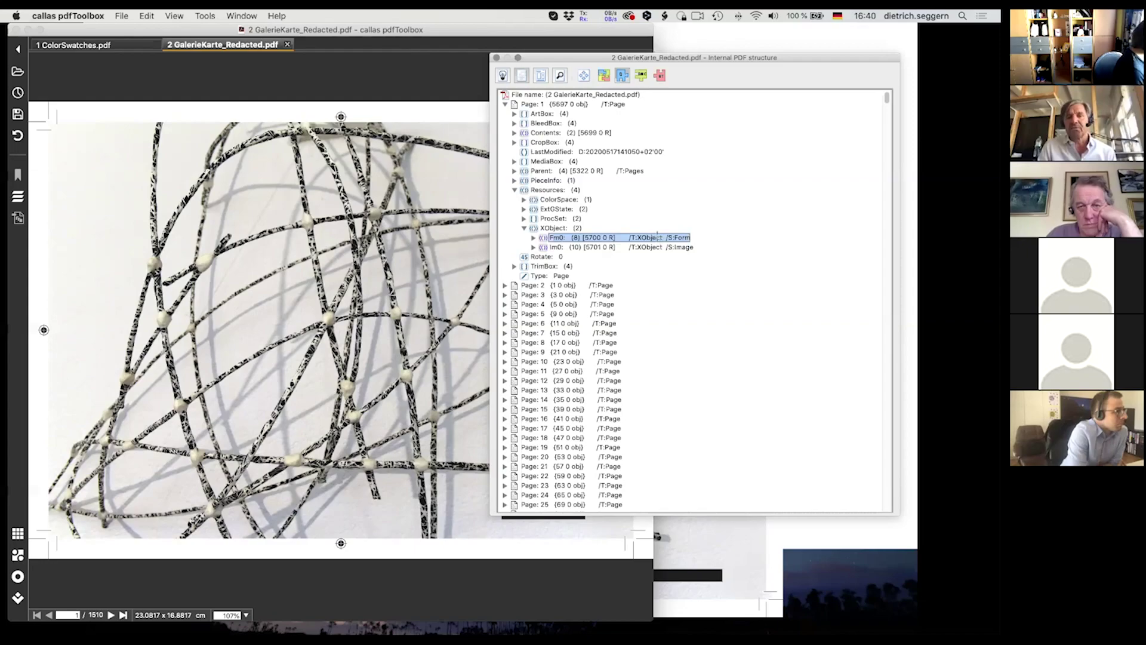
{"action": "left_click", "coordinate": [534, 237]}
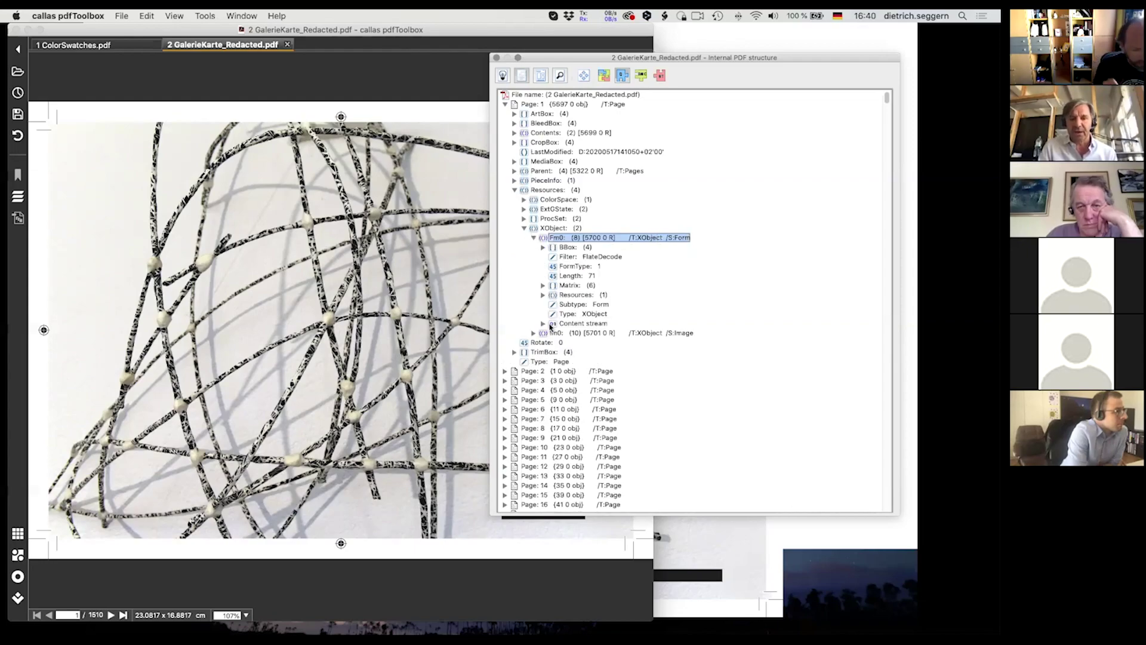
{"action": "left_click", "coordinate": [543, 323]}
{"action": "left_click", "coordinate": [543, 324]}
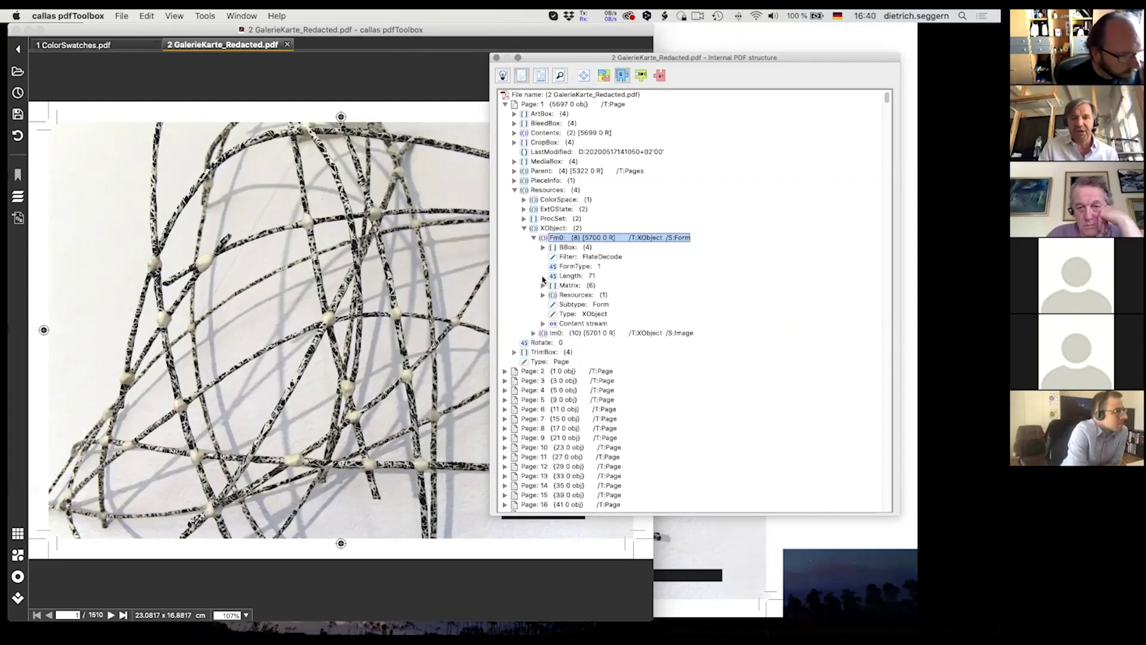
{"action": "left_click", "coordinate": [534, 238]}
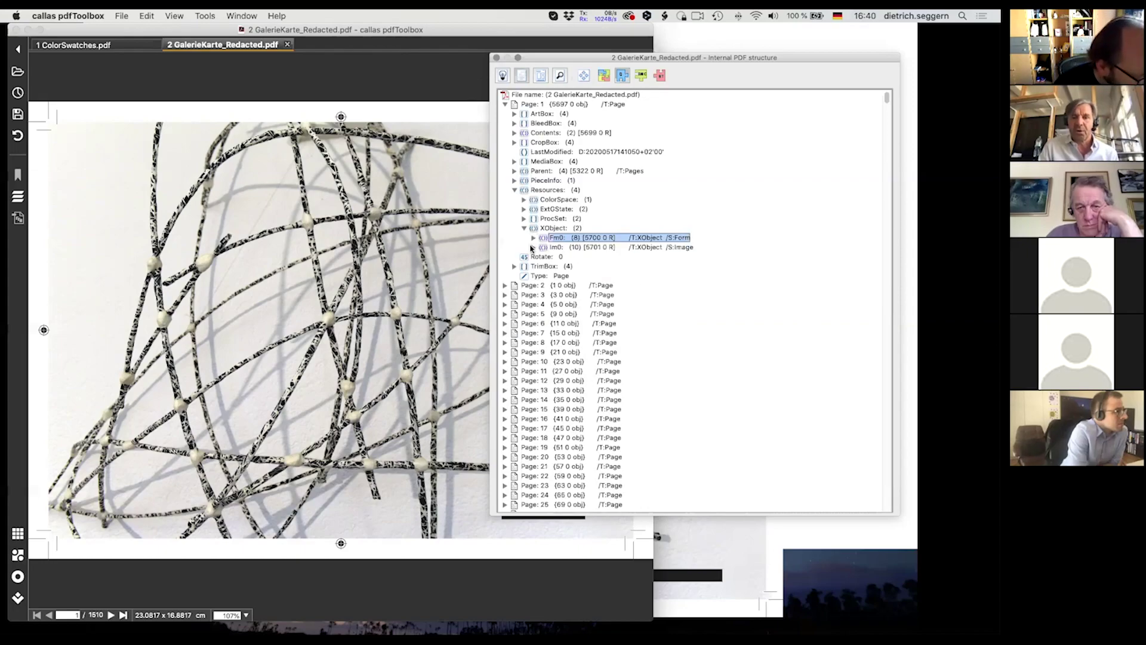
Step: Examine the entries of the image XObject Im0 on page 1, then collapse it and leave it selected
{"action": "left_click", "coordinate": [534, 247]}
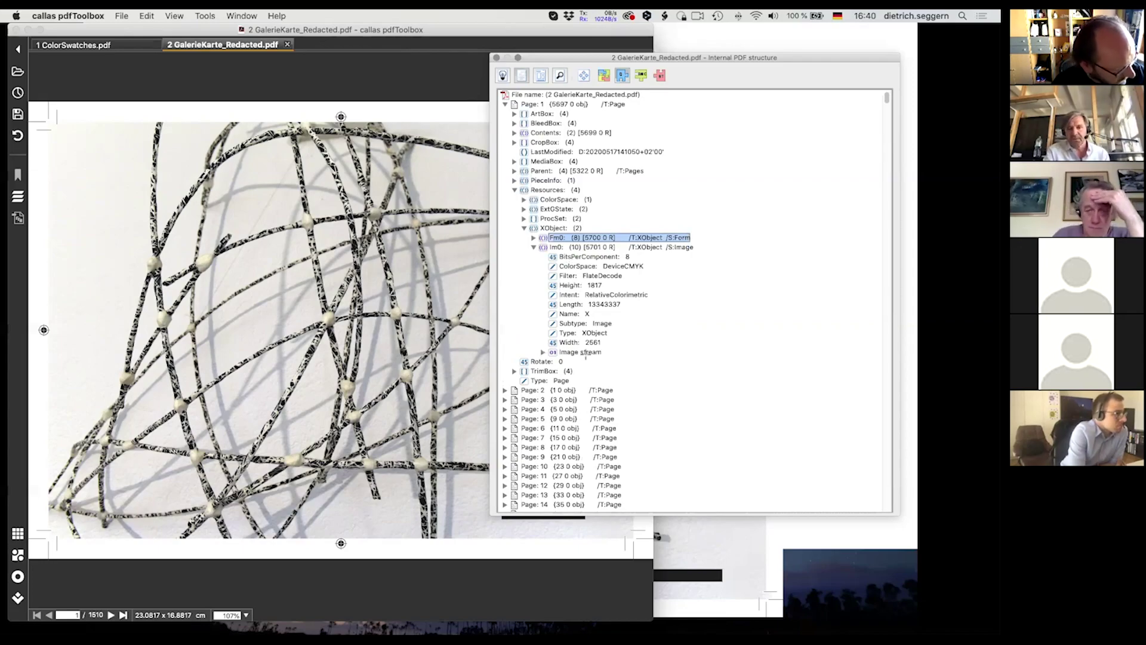
{"action": "double_click", "coordinate": [587, 356]}
{"action": "double_click", "coordinate": [587, 356]}
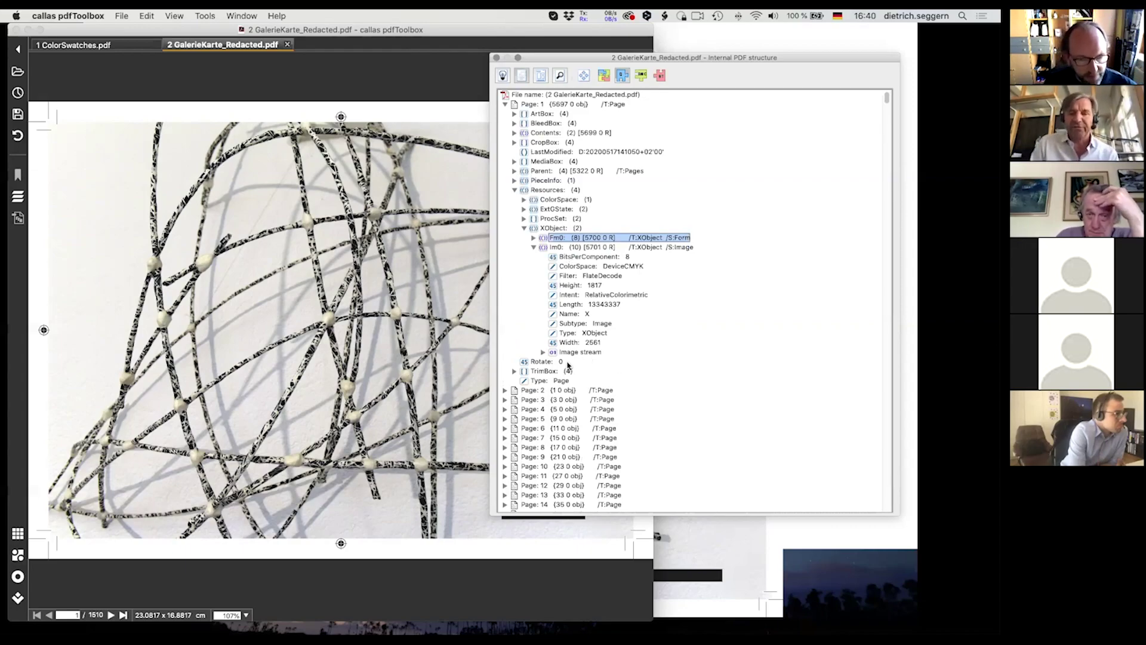
{"action": "left_click", "coordinate": [534, 249]}
{"action": "left_click", "coordinate": [594, 248]}
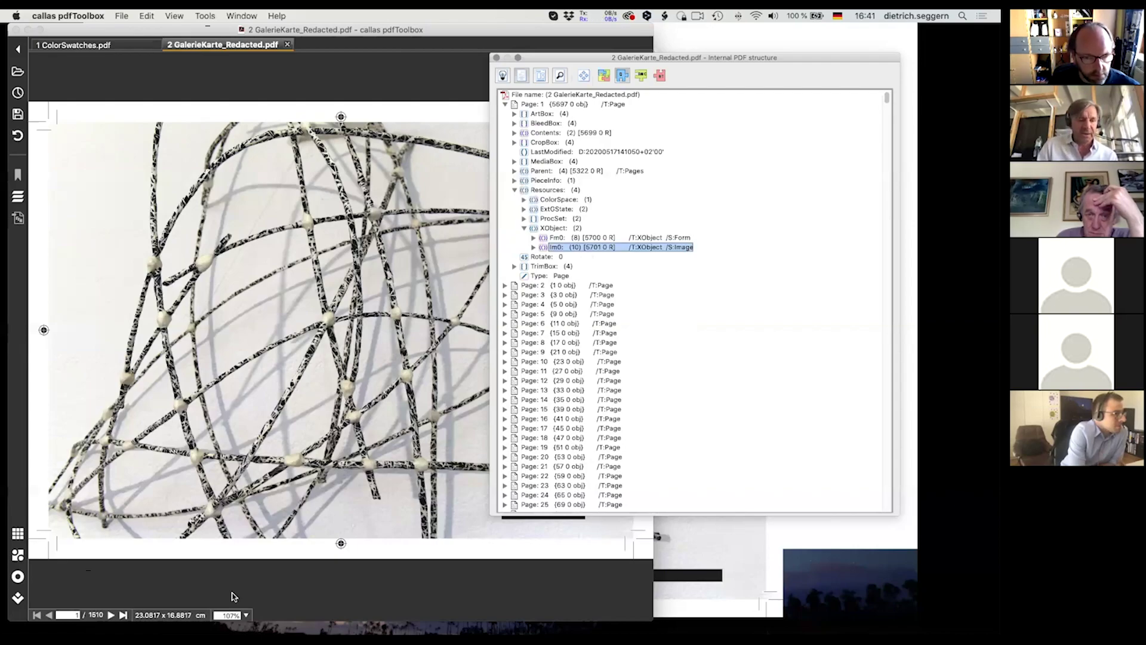
Step: Show page 3 of the document and expand the XObject resources of page 3 in the structure tree
{"action": "left_click", "coordinate": [111, 615]}
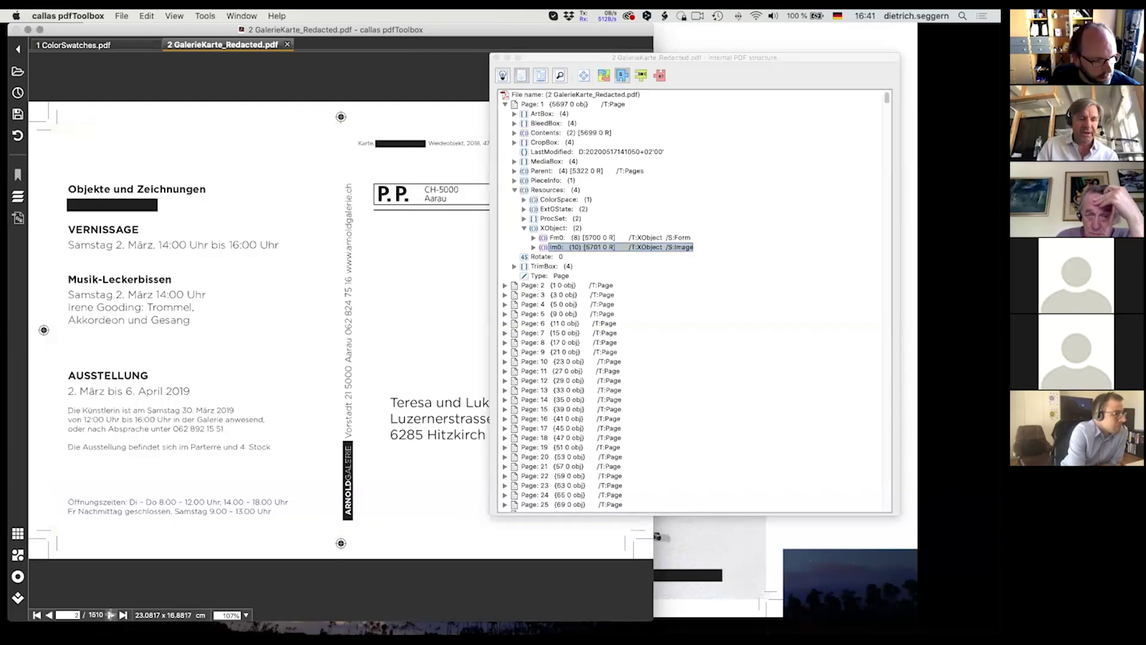
{"action": "left_click", "coordinate": [111, 615]}
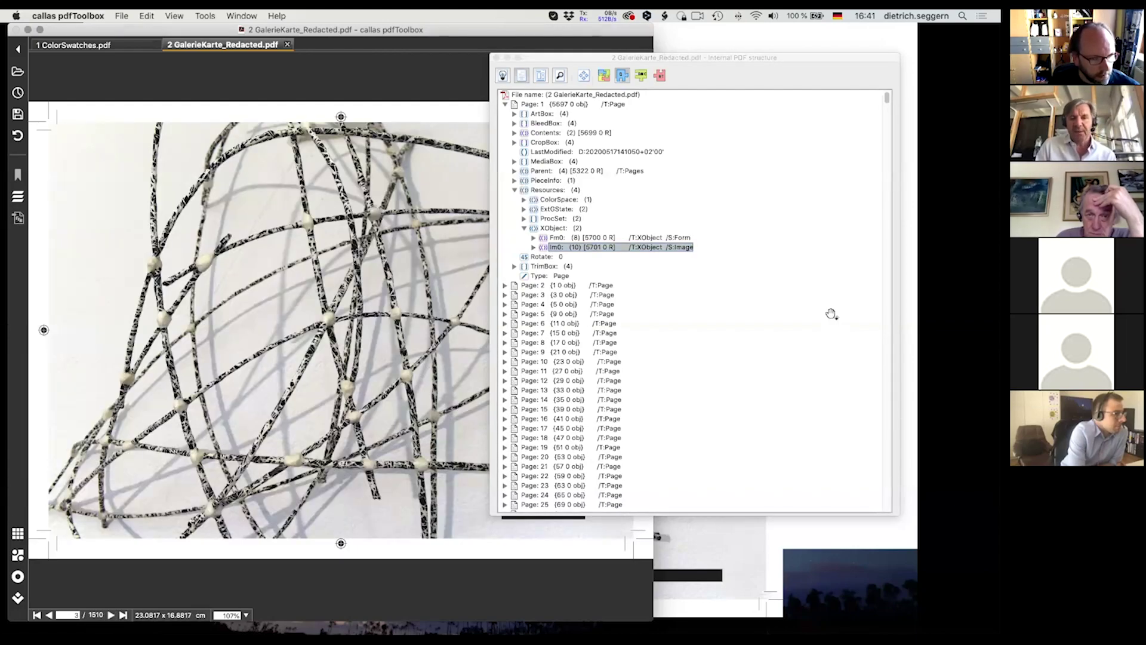
{"action": "left_click", "coordinate": [794, 343]}
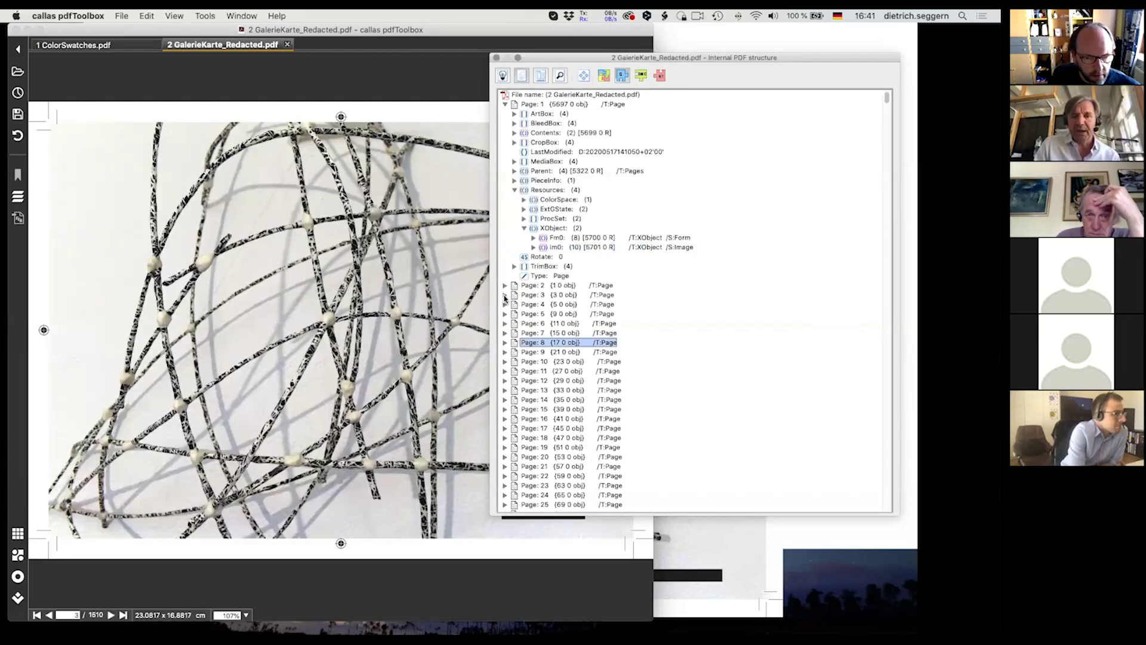
{"action": "left_click", "coordinate": [504, 295]}
{"action": "left_click", "coordinate": [514, 382]}
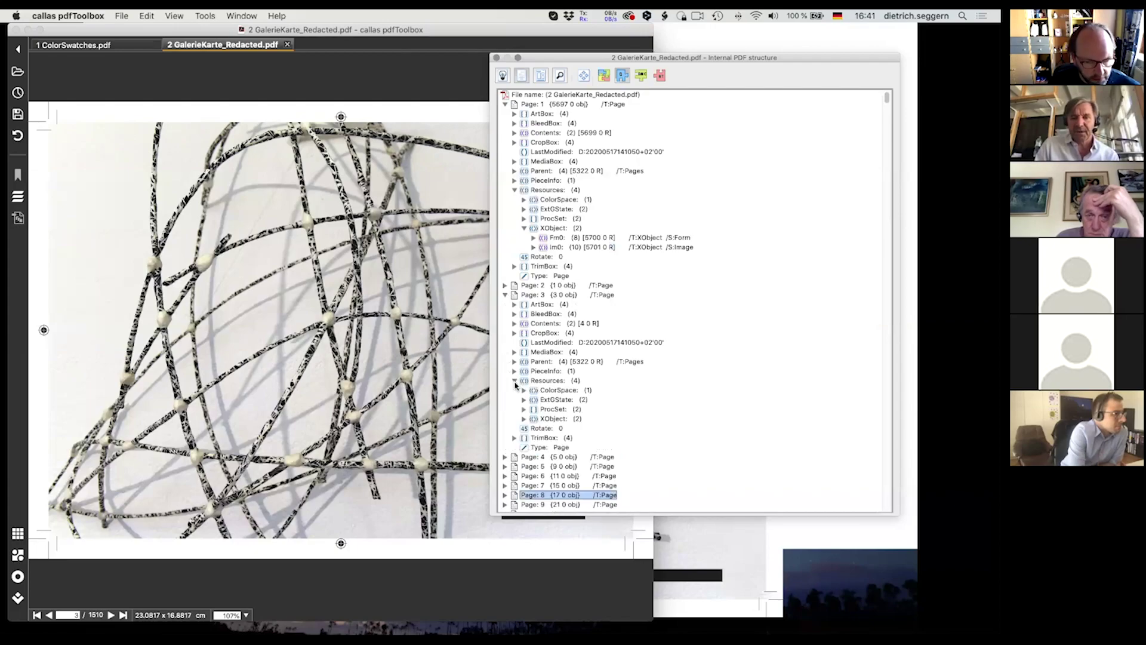
{"action": "left_click", "coordinate": [524, 419]}
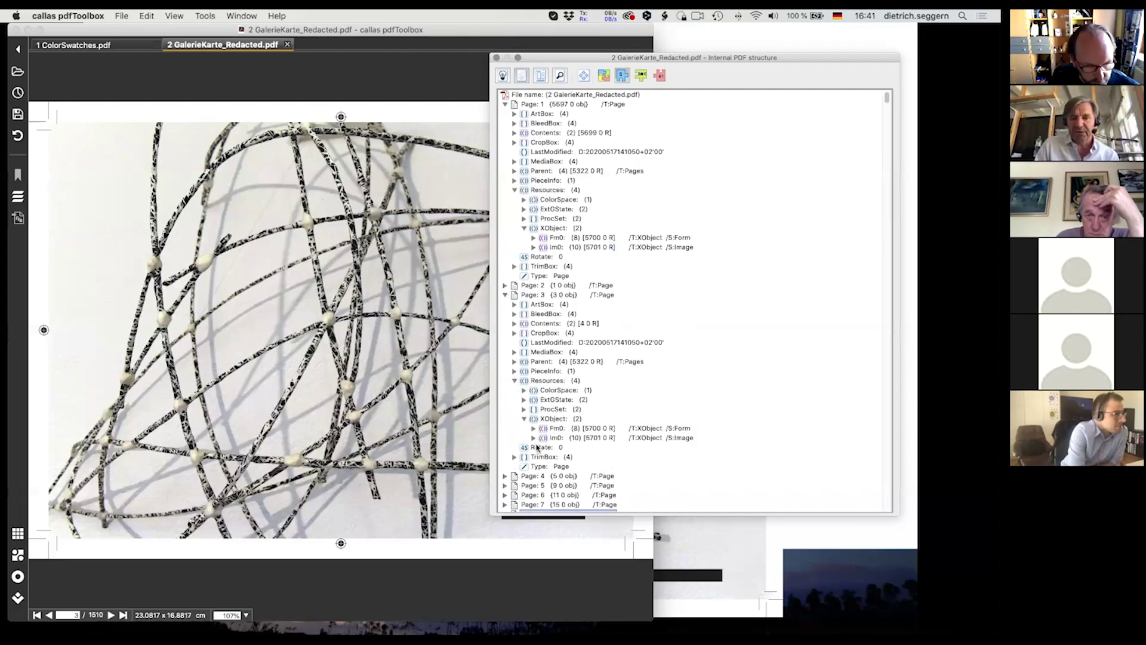
Step: Compare the object reference of image Im0 under page 3 with that of Im0 under page 1
{"action": "left_click", "coordinate": [595, 439]}
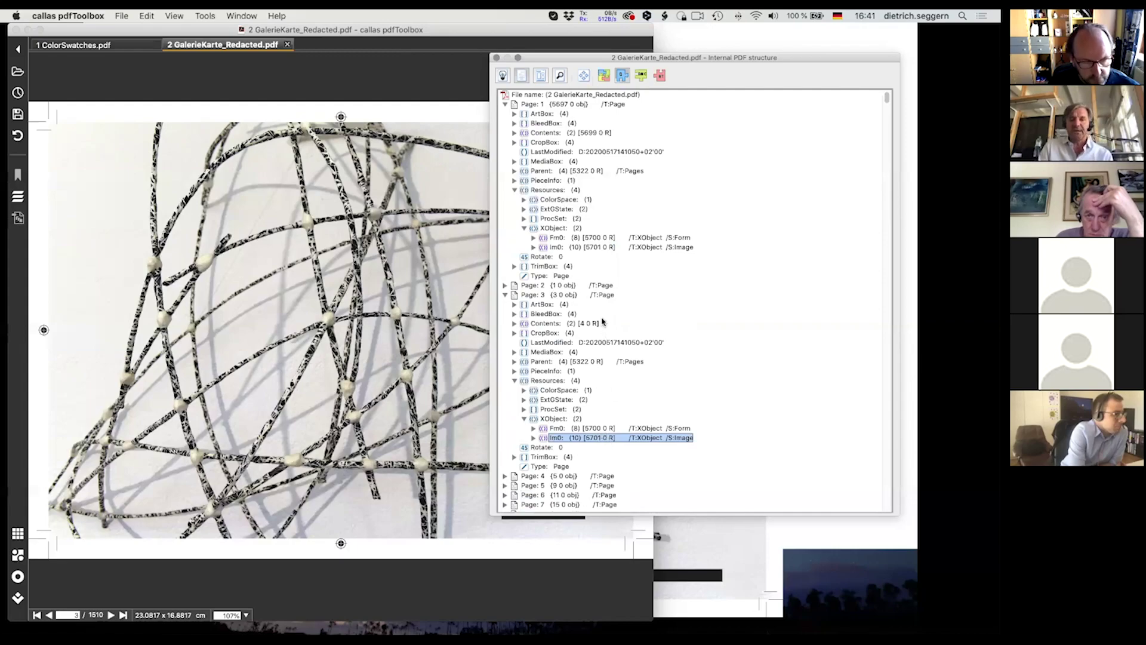
{"action": "left_click", "coordinate": [601, 248]}
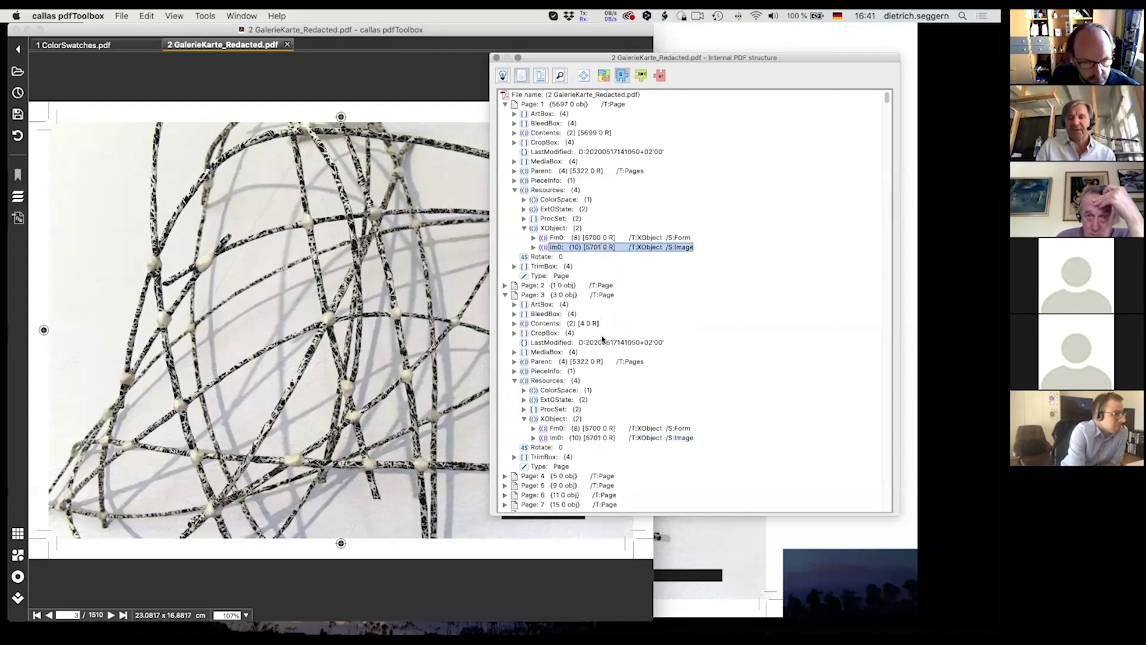
{"action": "left_click", "coordinate": [603, 439]}
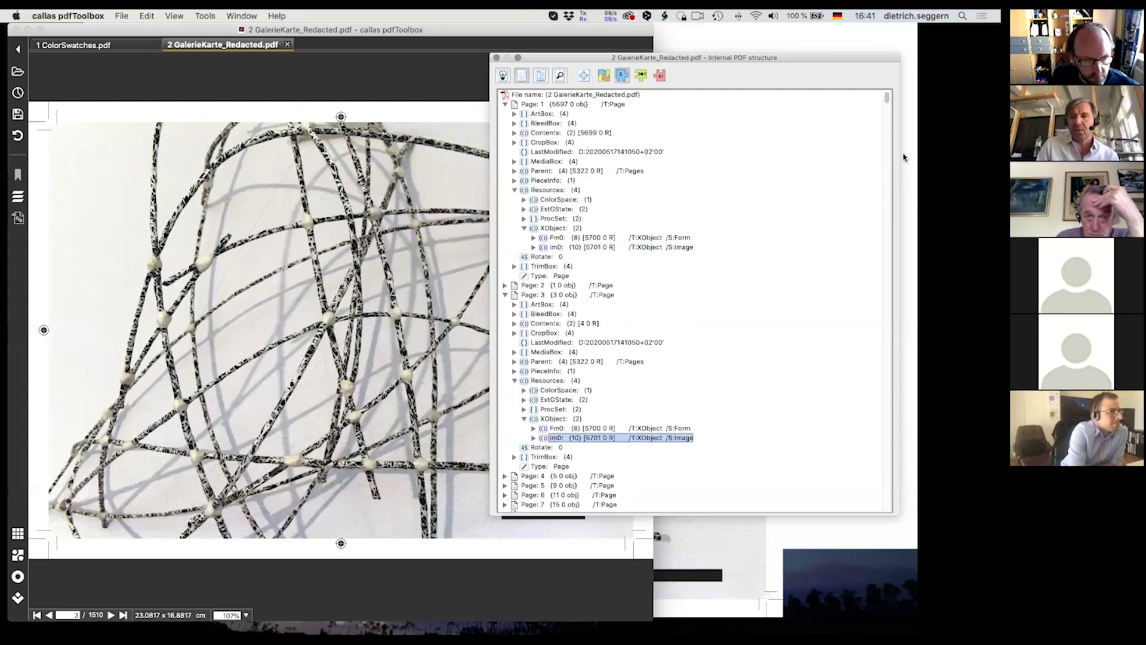
Step: Check the XObject resources of page 1181 in the structure tree, and collapse that page again
{"action": "left_click_drag", "start_coordinate": [888, 101], "coordinate": [886, 421]}
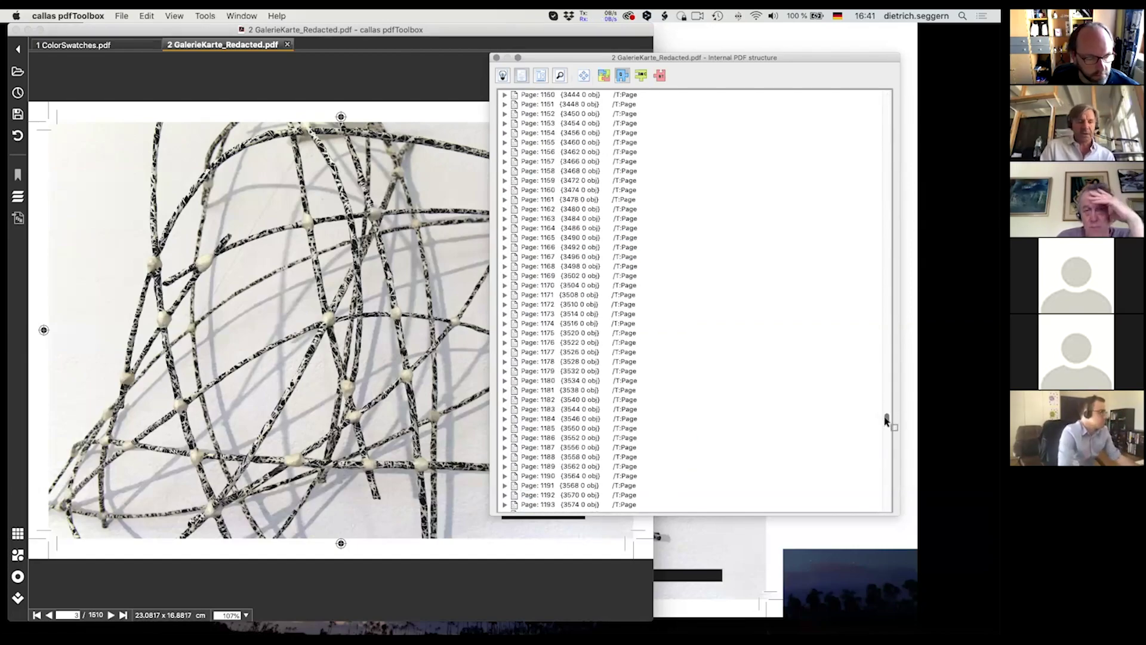
{"action": "left_click", "coordinate": [505, 390]}
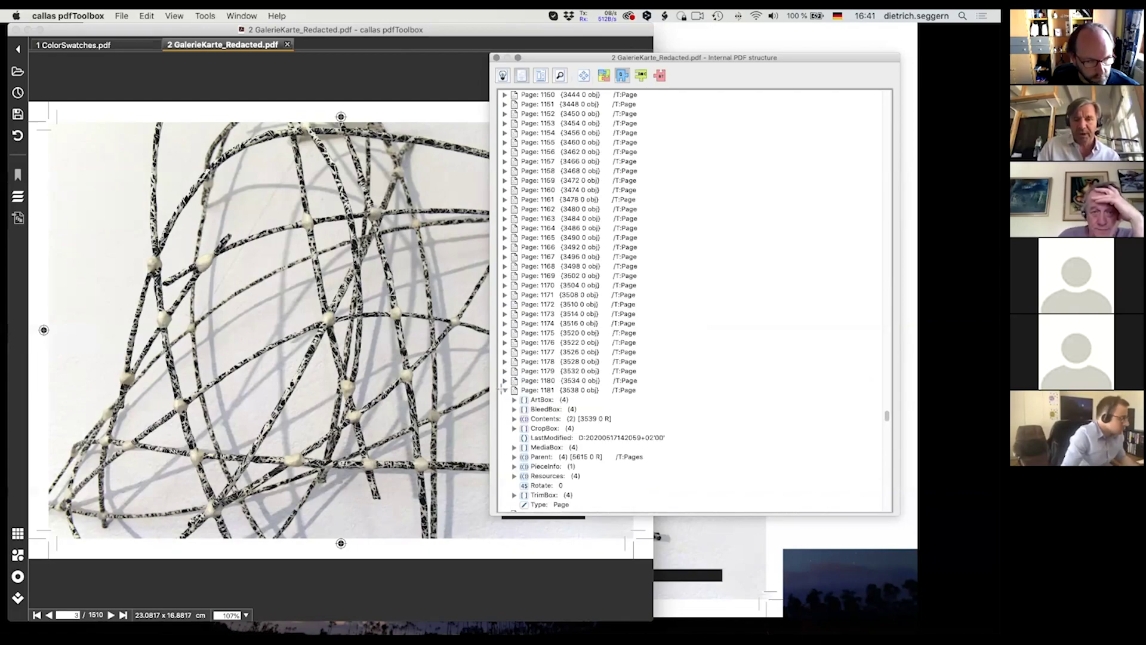
{"action": "left_click", "coordinate": [514, 476]}
{"action": "scroll", "coordinate": [644, 450], "scroll_direction": "down", "scroll_amount": 2}
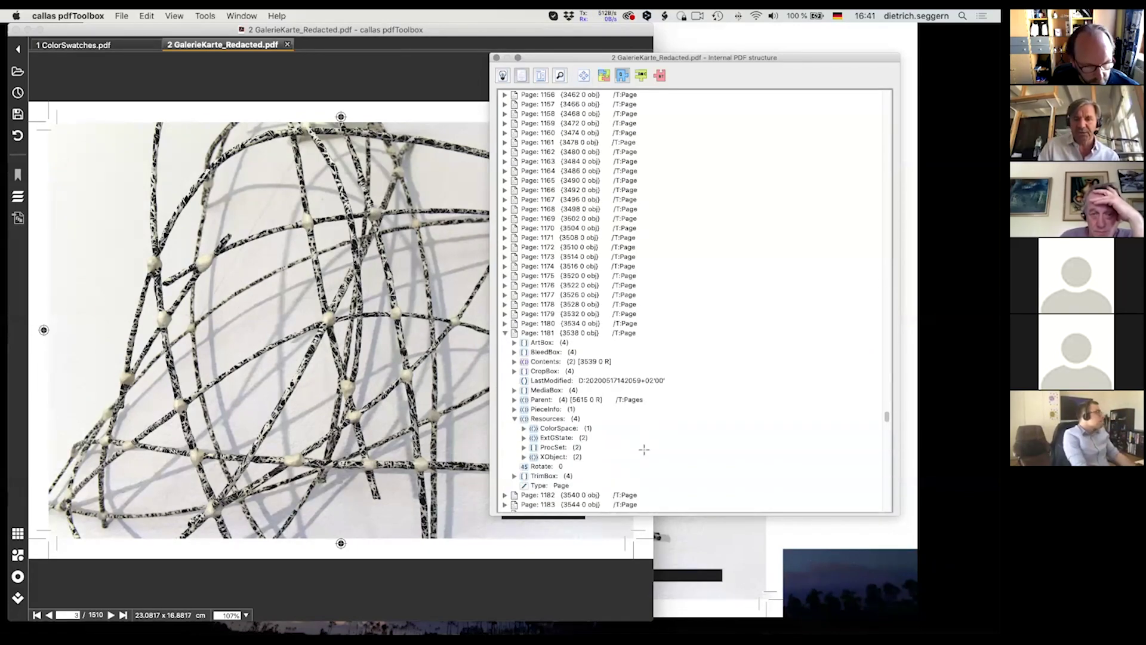
{"action": "left_click", "coordinate": [524, 457]}
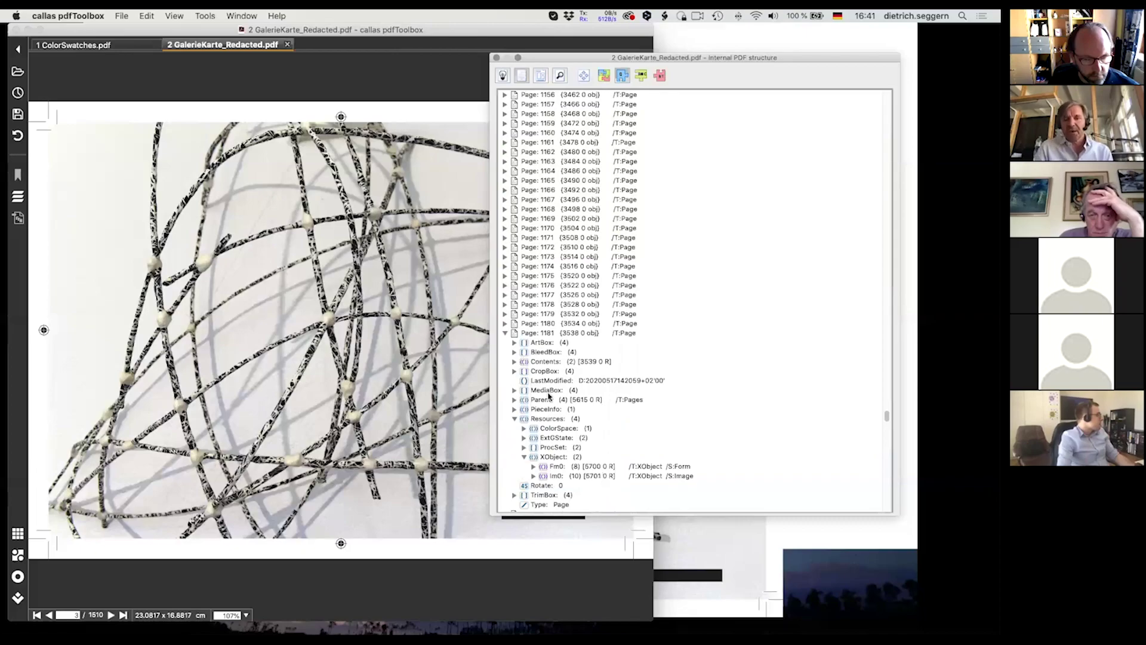
{"action": "left_click", "coordinate": [505, 334]}
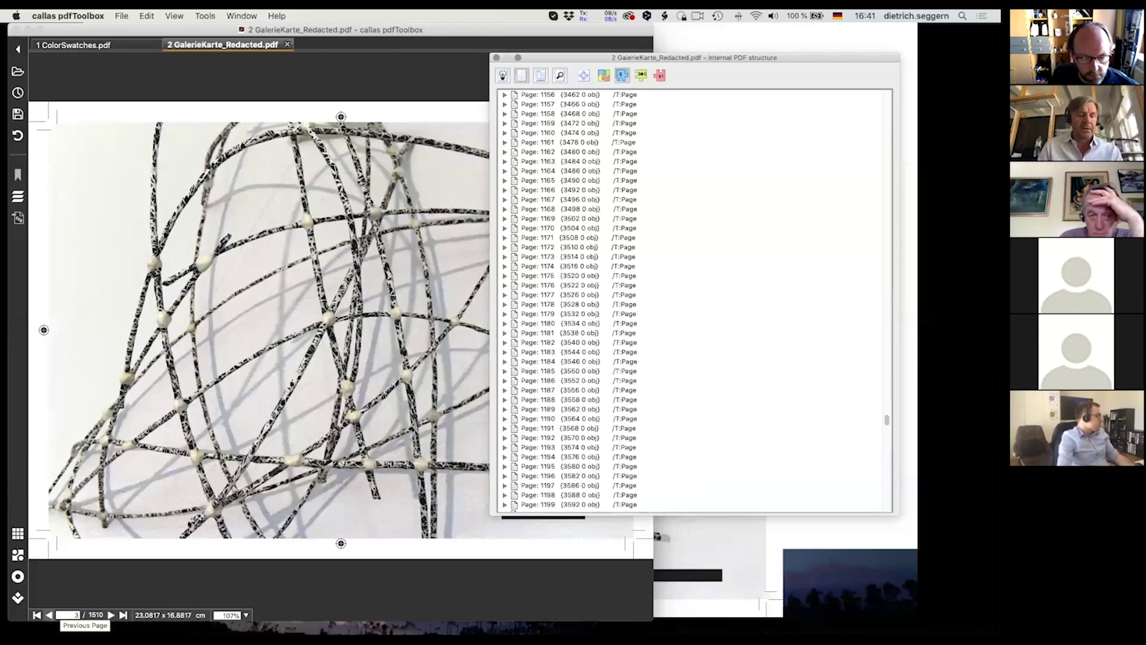
Step: Show page 2 of the document and leave only page 2 expanded in the structure tree
{"action": "left_click", "coordinate": [49, 615]}
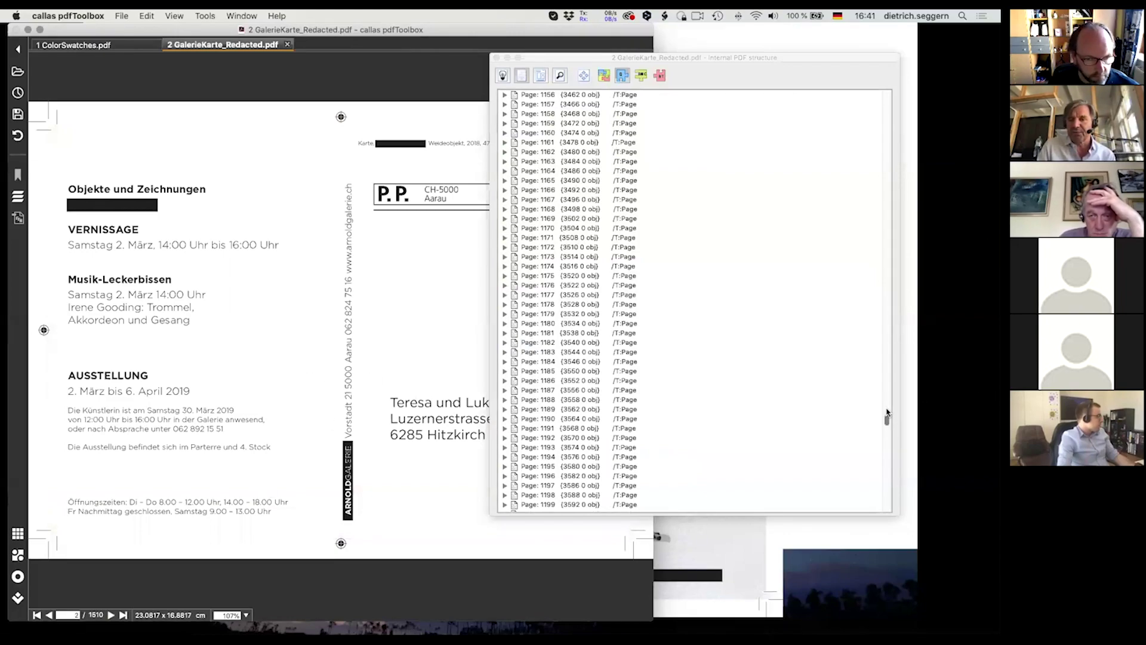
{"action": "left_click_drag", "start_coordinate": [887, 419], "coordinate": [887, 96]}
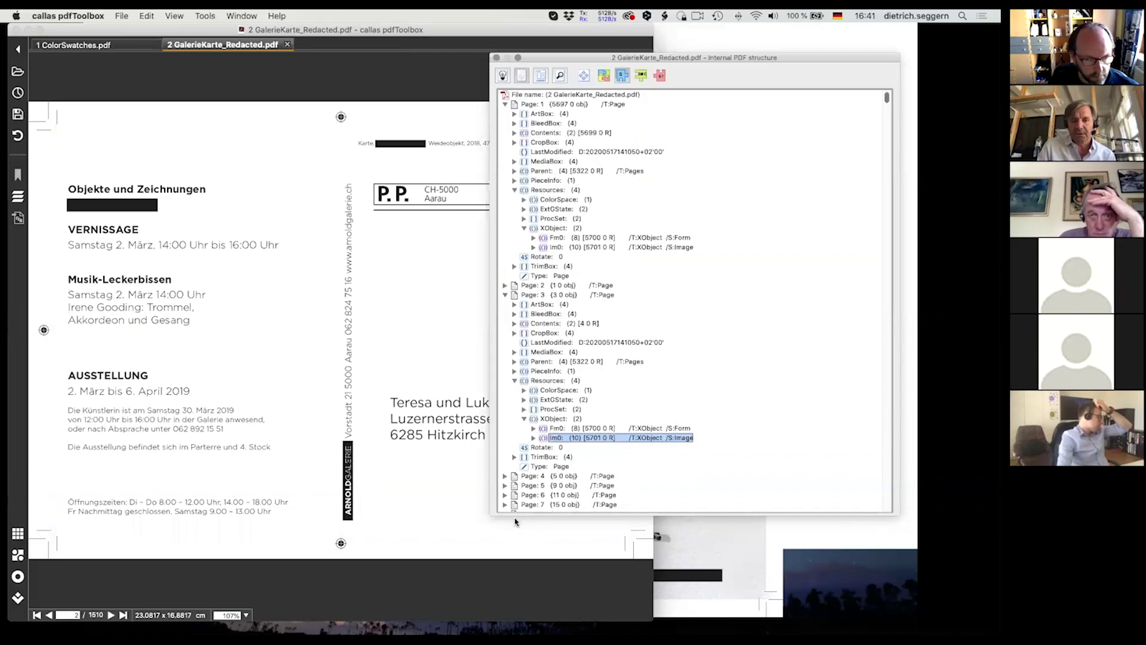
{"action": "left_click", "coordinate": [505, 105]}
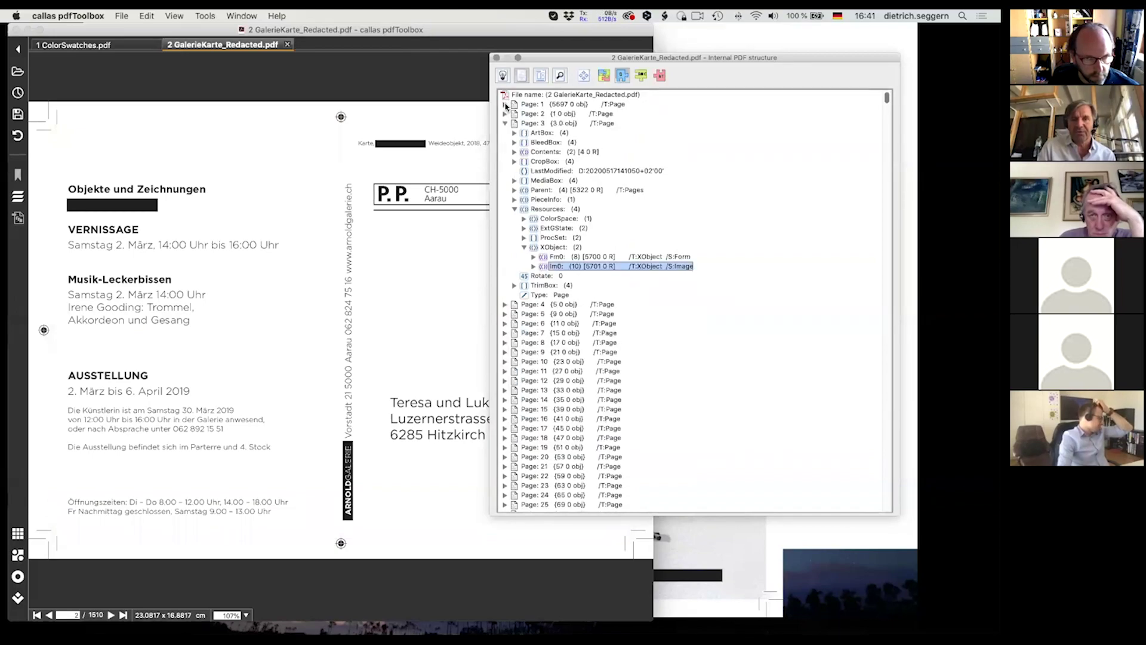
{"action": "left_click", "coordinate": [506, 123]}
{"action": "left_click", "coordinate": [505, 113]}
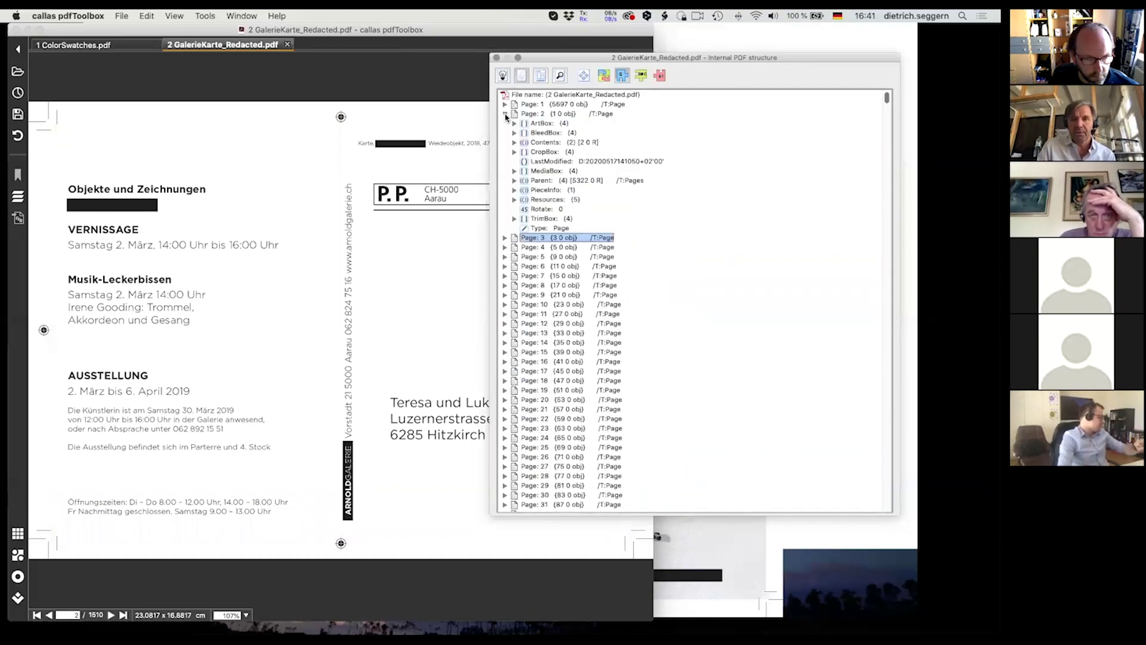
Step: Expand the content stream of page 2, display it as text snippets, and open its BT text block
{"action": "left_click", "coordinate": [514, 143]}
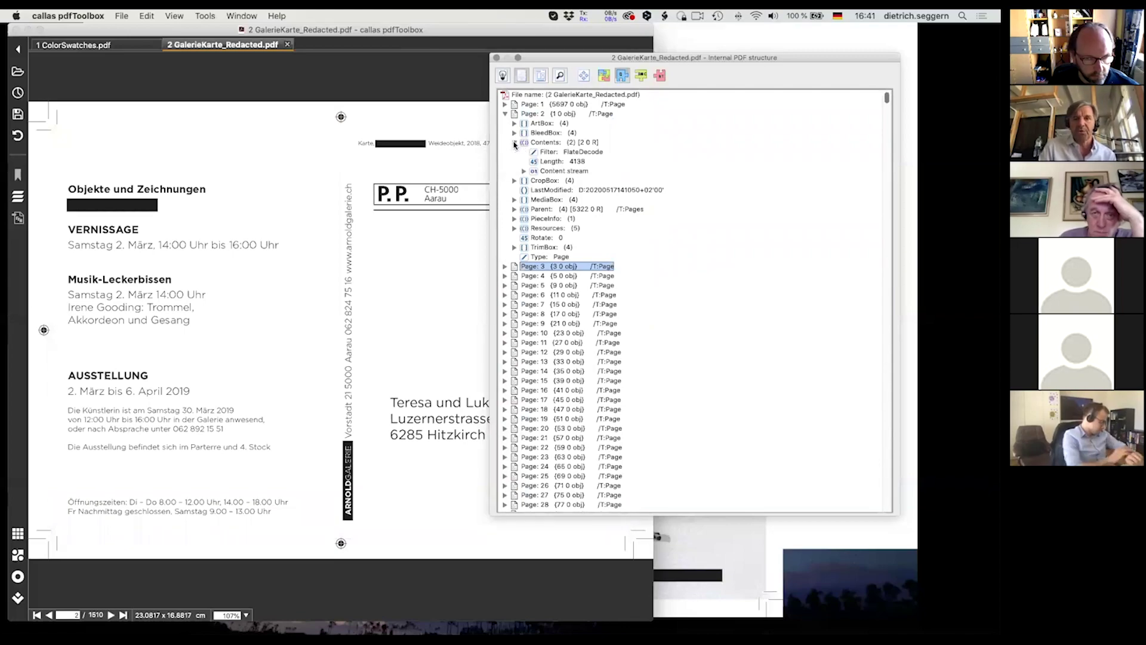
{"action": "left_click", "coordinate": [524, 172]}
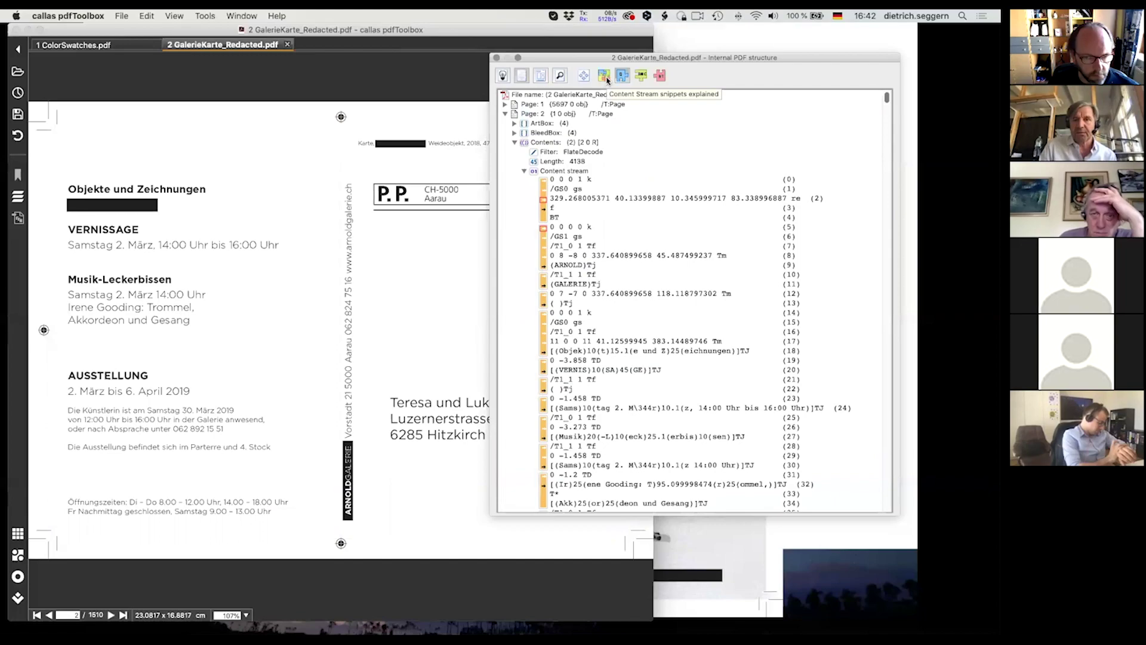
{"action": "left_click", "coordinate": [660, 75]}
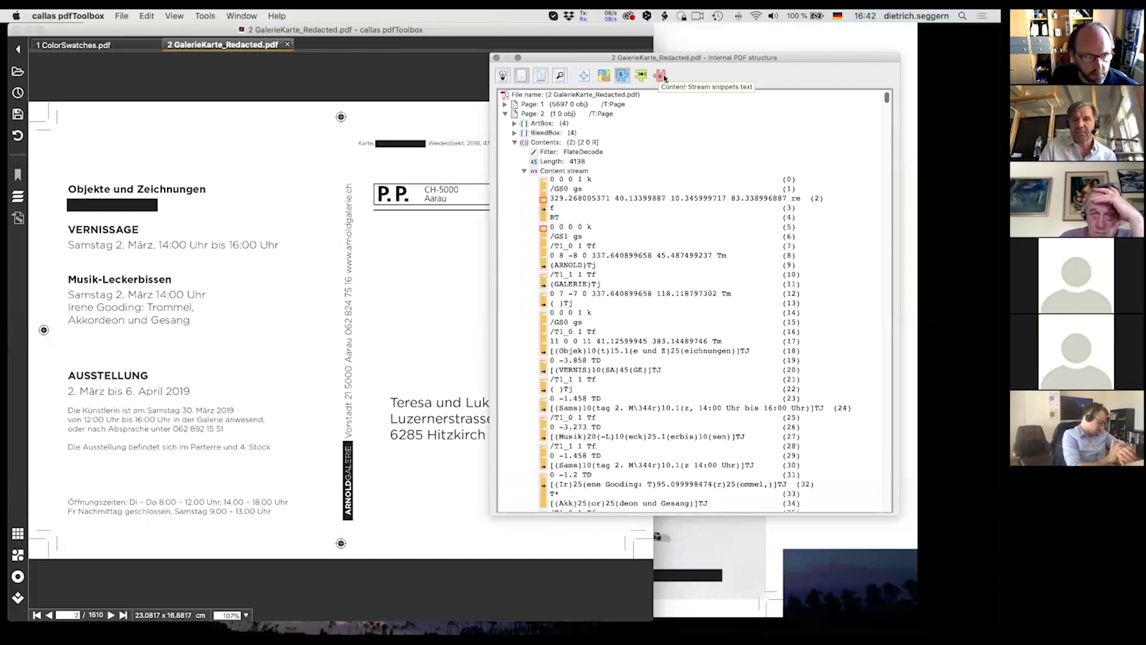
{"action": "left_click", "coordinate": [534, 219]}
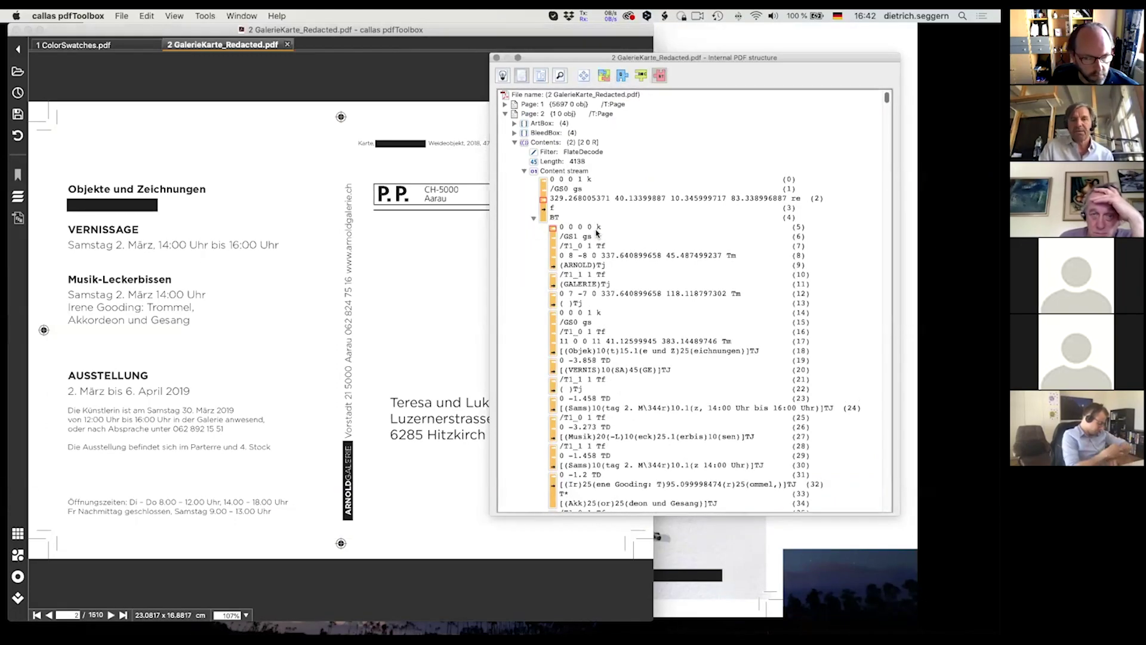
Step: Match the ARNOLD and VERNISSAGE text operators in page 2's content stream with the text on the displayed page
{"action": "left_click", "coordinate": [580, 267]}
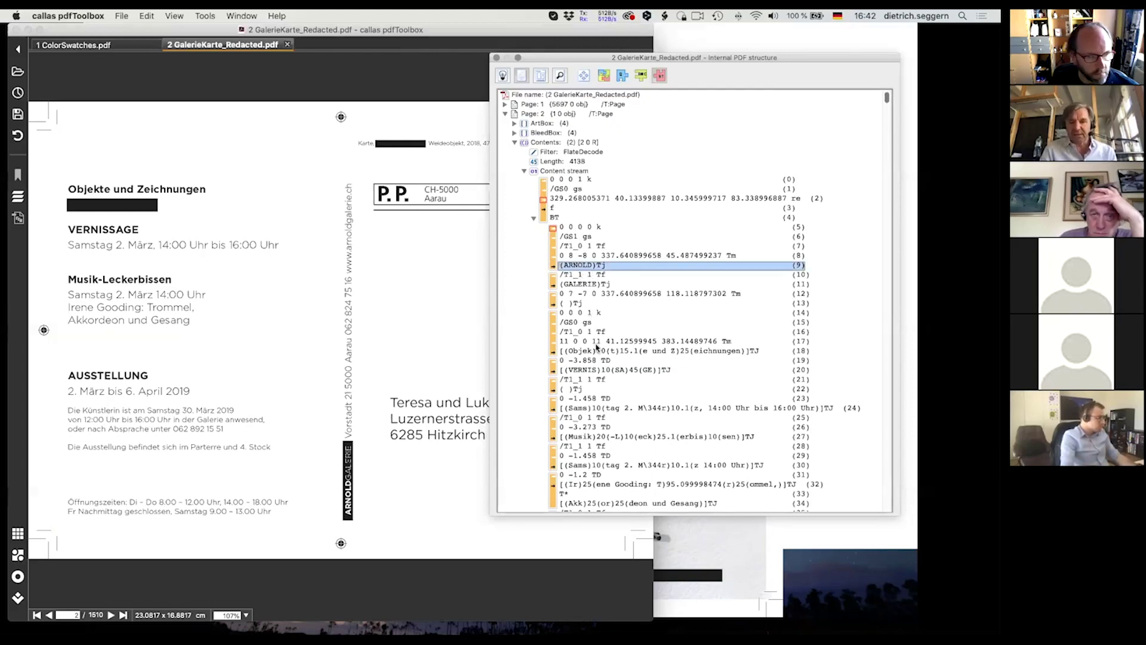
{"action": "left_click", "coordinate": [594, 371]}
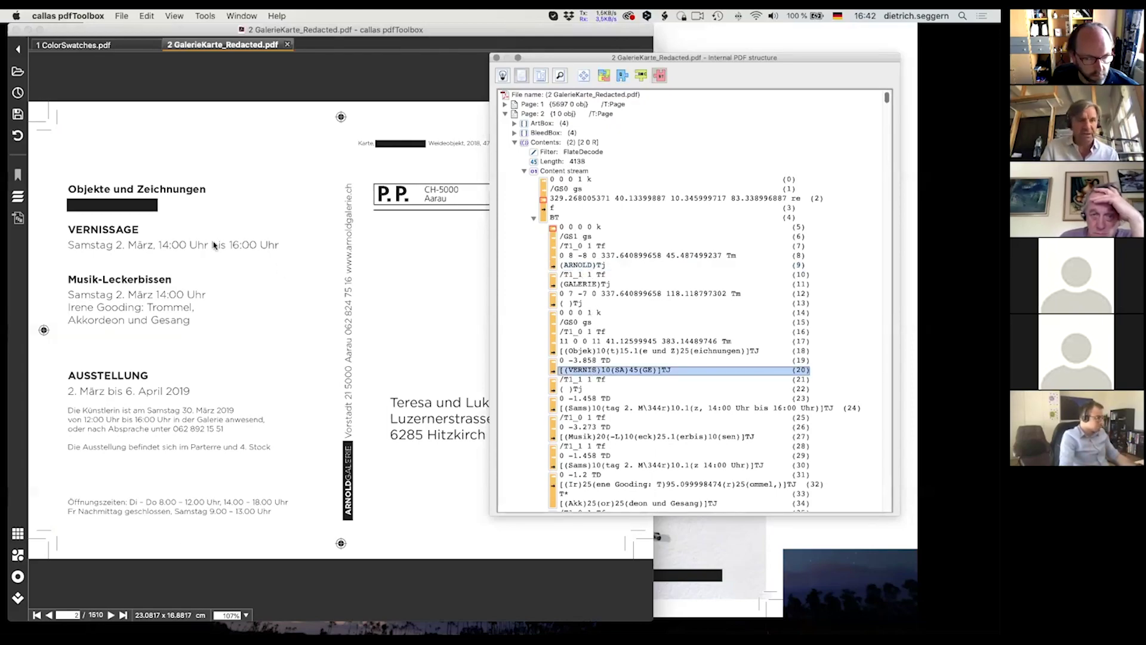
{"action": "left_click", "coordinate": [125, 232]}
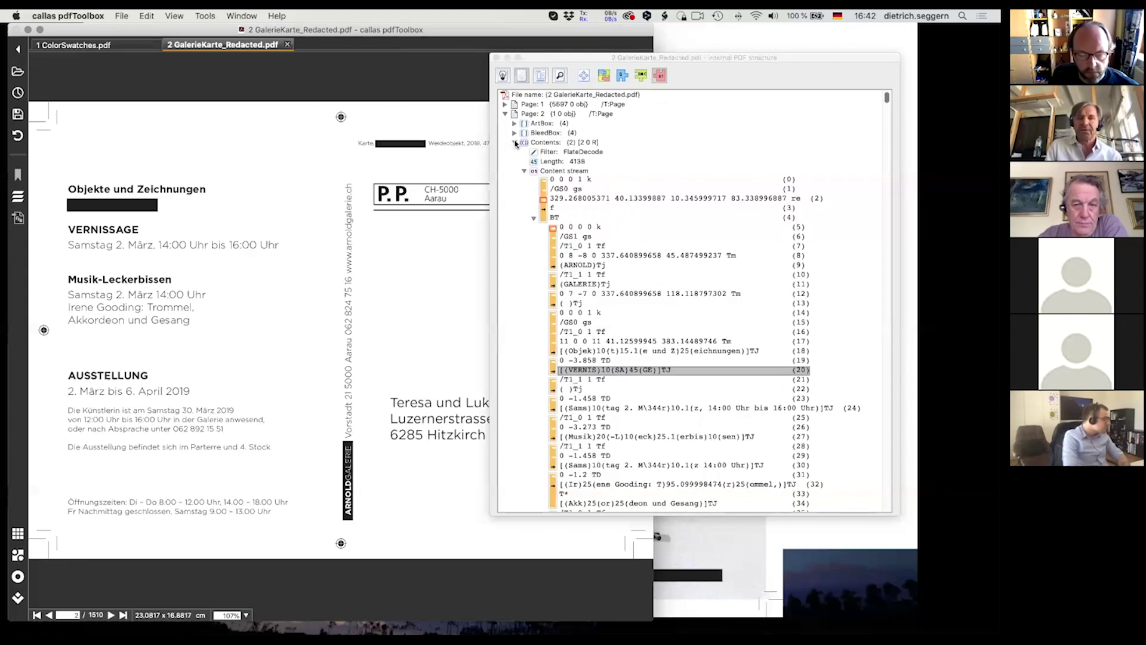
Step: Compare the Contents entry of page 4 with that of page 2, leaving page 2 collapsed
{"action": "left_click", "coordinate": [506, 114]}
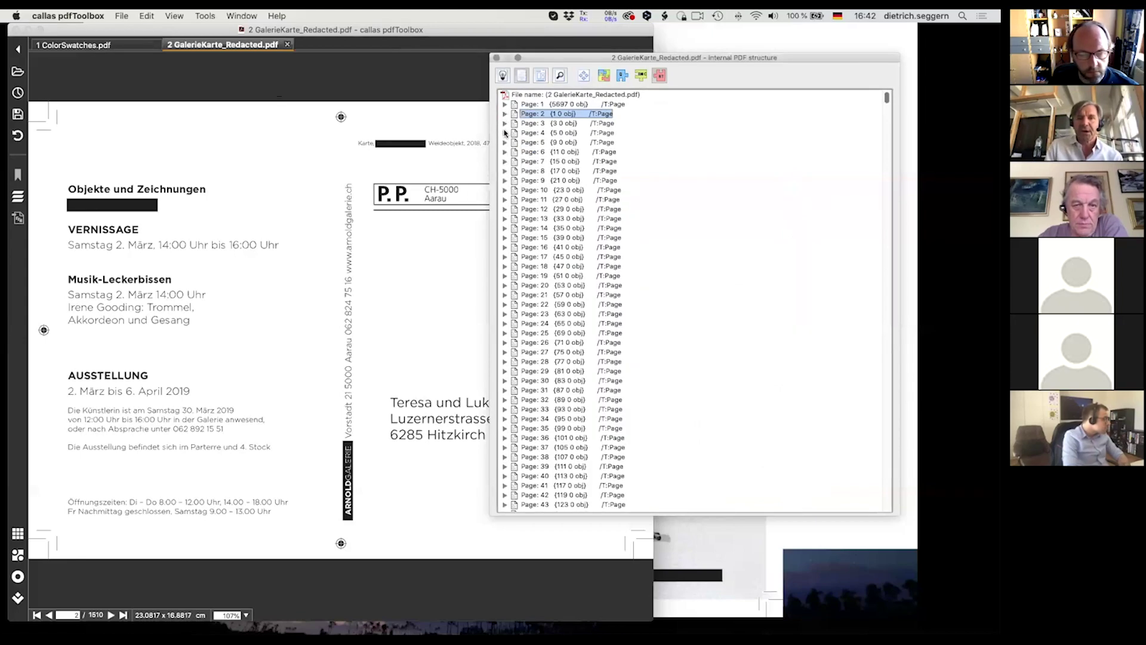
{"action": "left_click", "coordinate": [505, 133]}
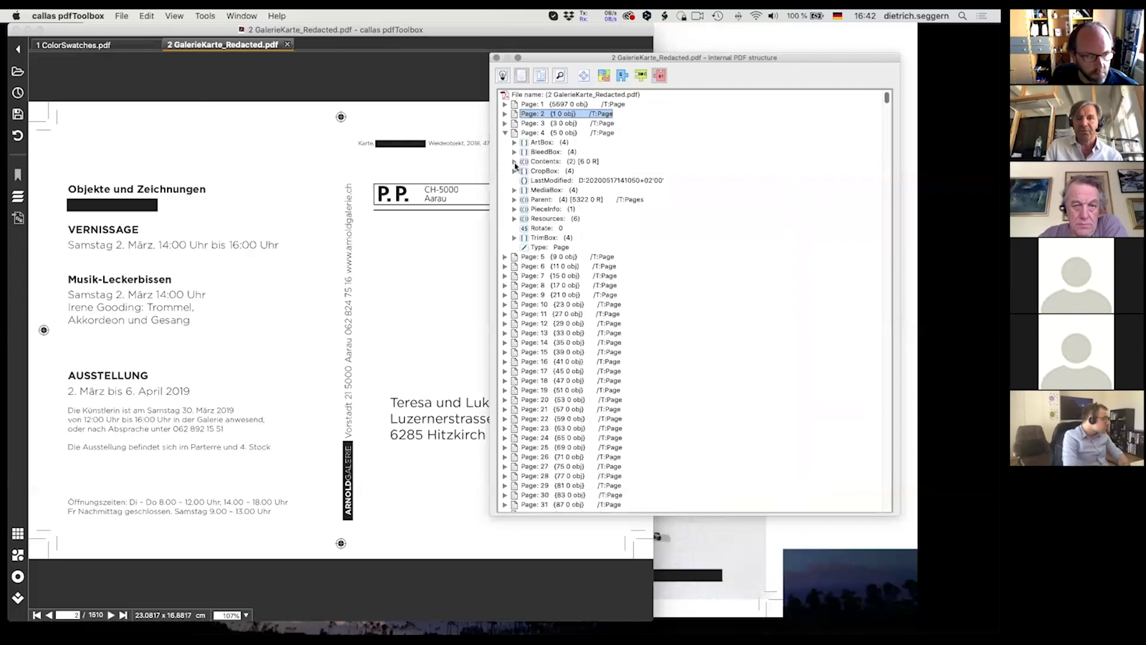
{"action": "left_click", "coordinate": [515, 164]}
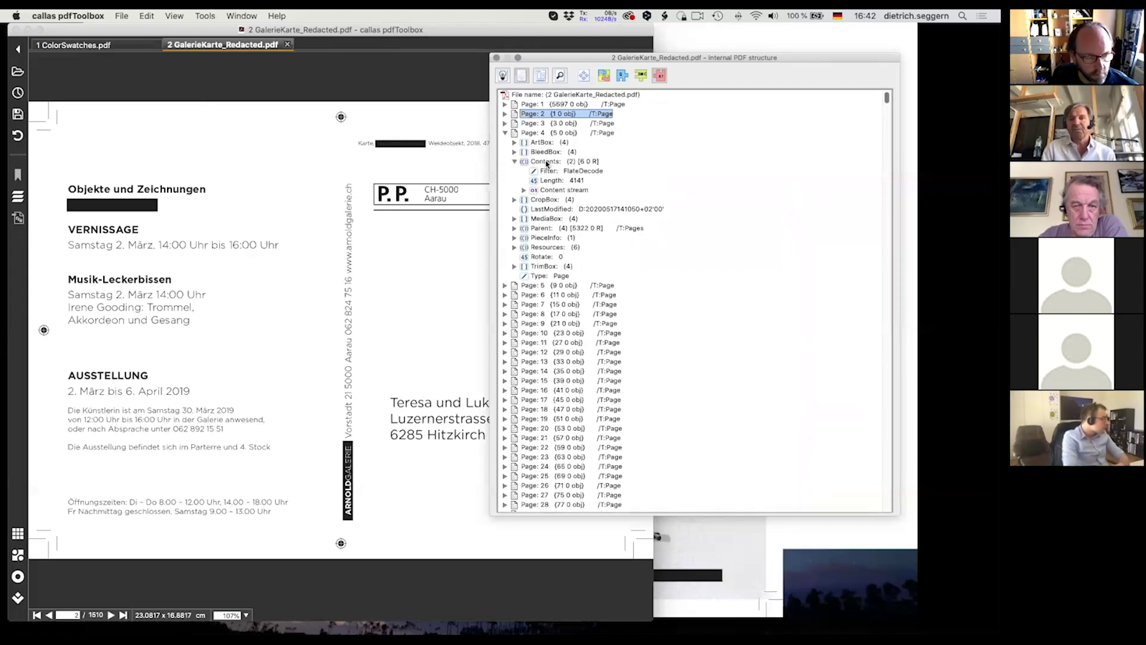
{"action": "left_click", "coordinate": [505, 114]}
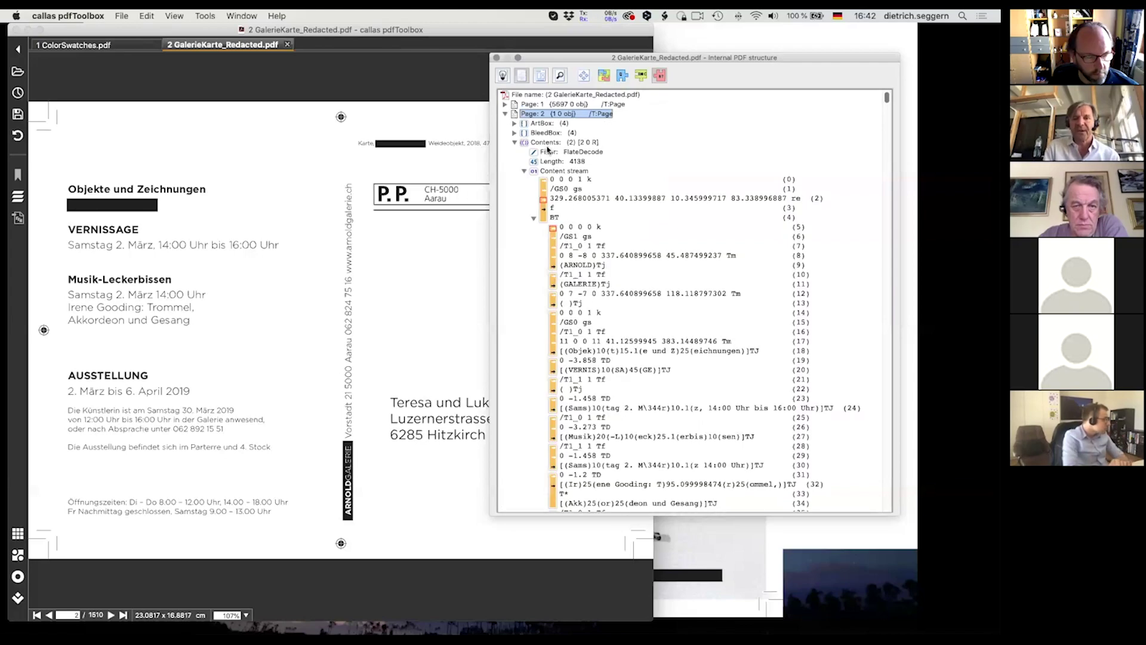
{"action": "left_click", "coordinate": [578, 144]}
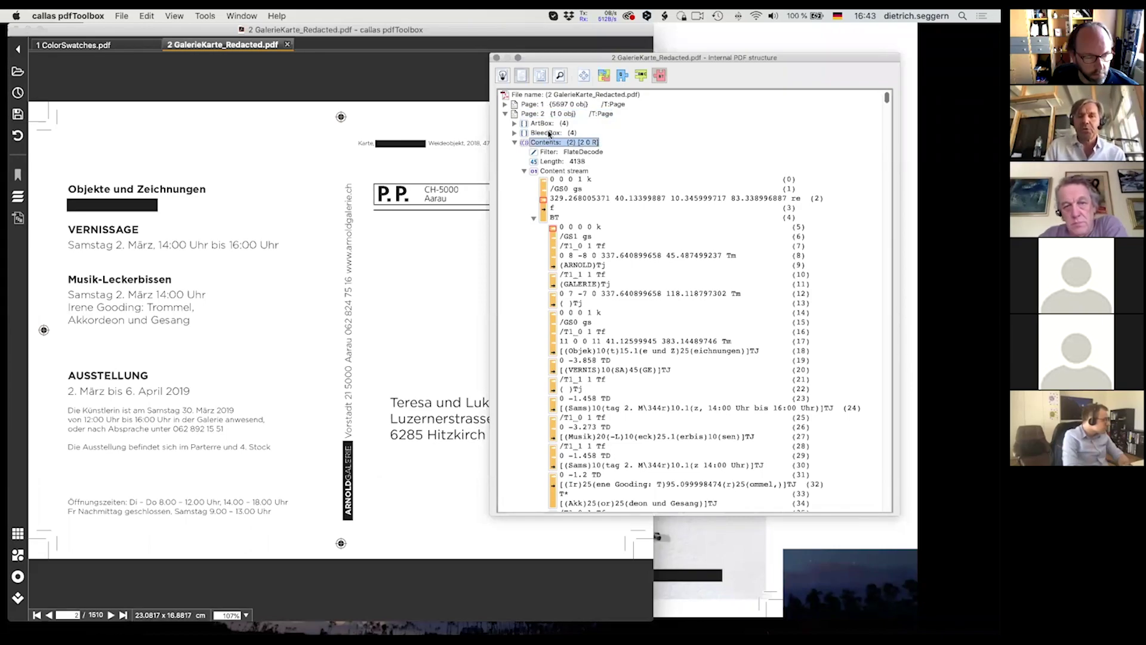
{"action": "left_click", "coordinate": [506, 115]}
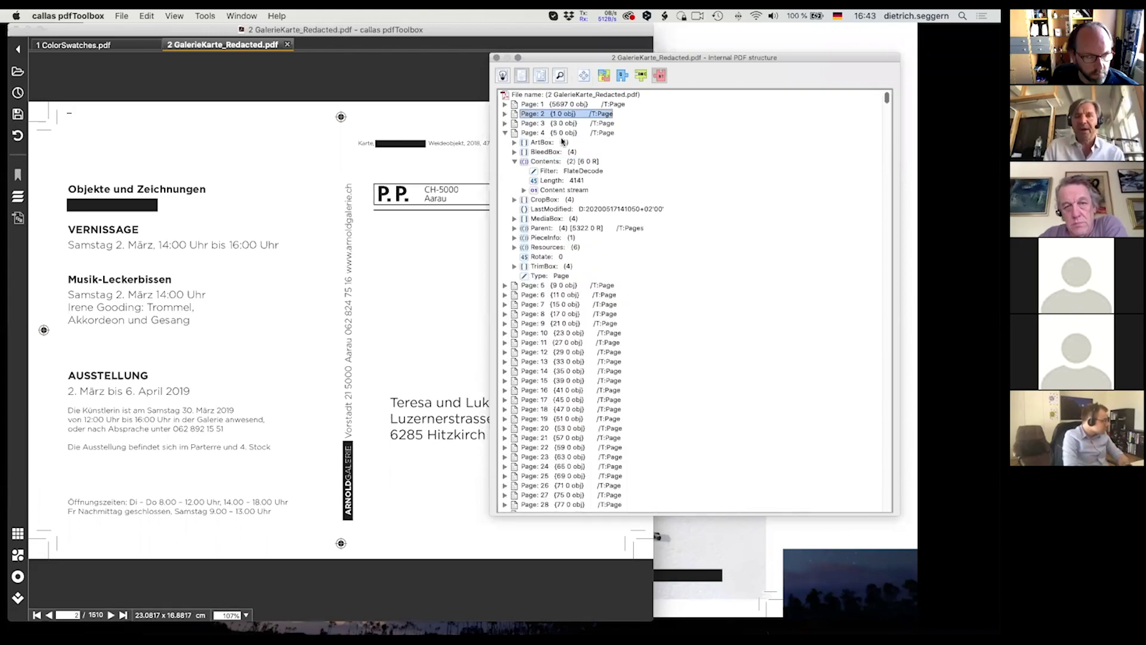
{"action": "left_click", "coordinate": [564, 162]}
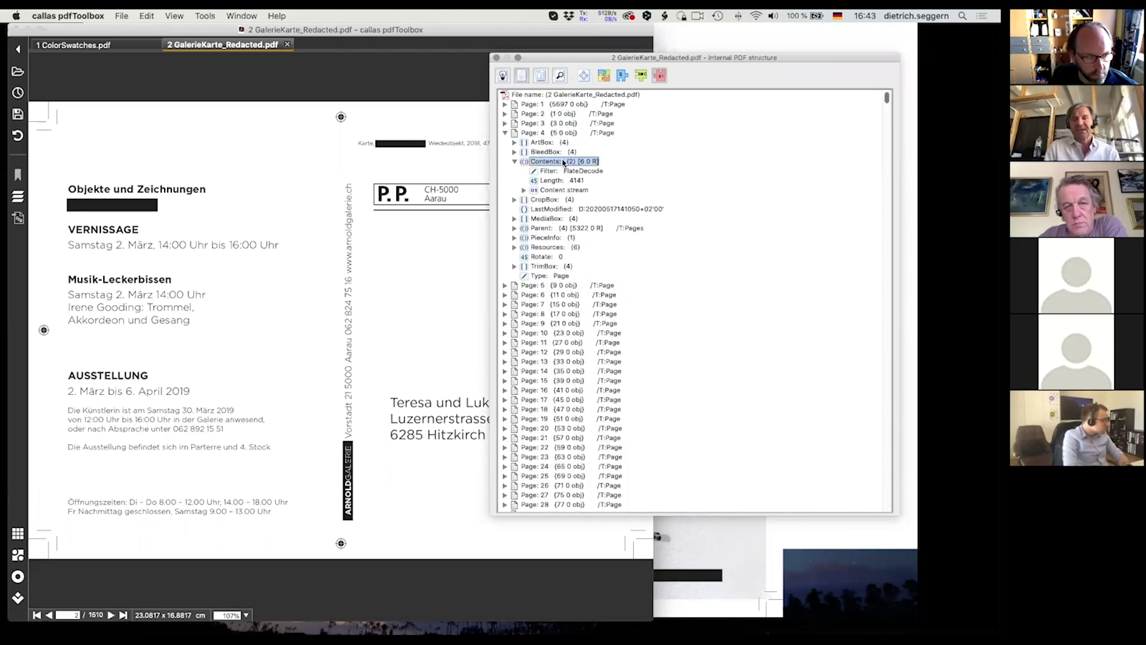
Step: Expand page 4's content stream and its BT text block, and read through to the recipient's address lines
{"action": "left_click", "coordinate": [524, 190]}
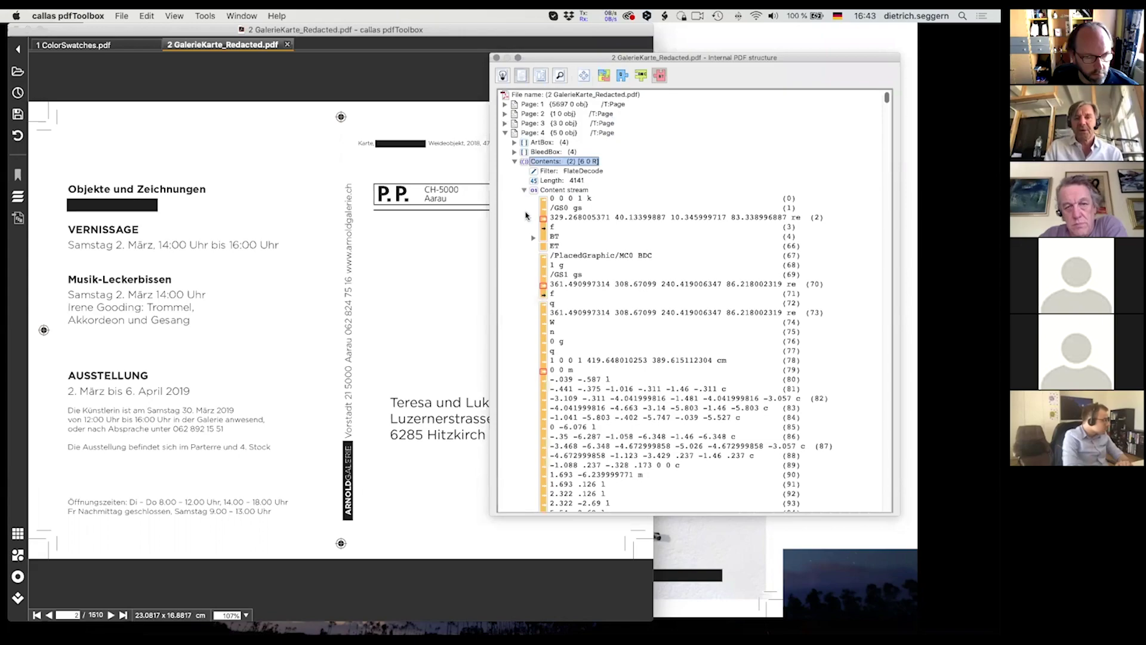
{"action": "left_click", "coordinate": [533, 238]}
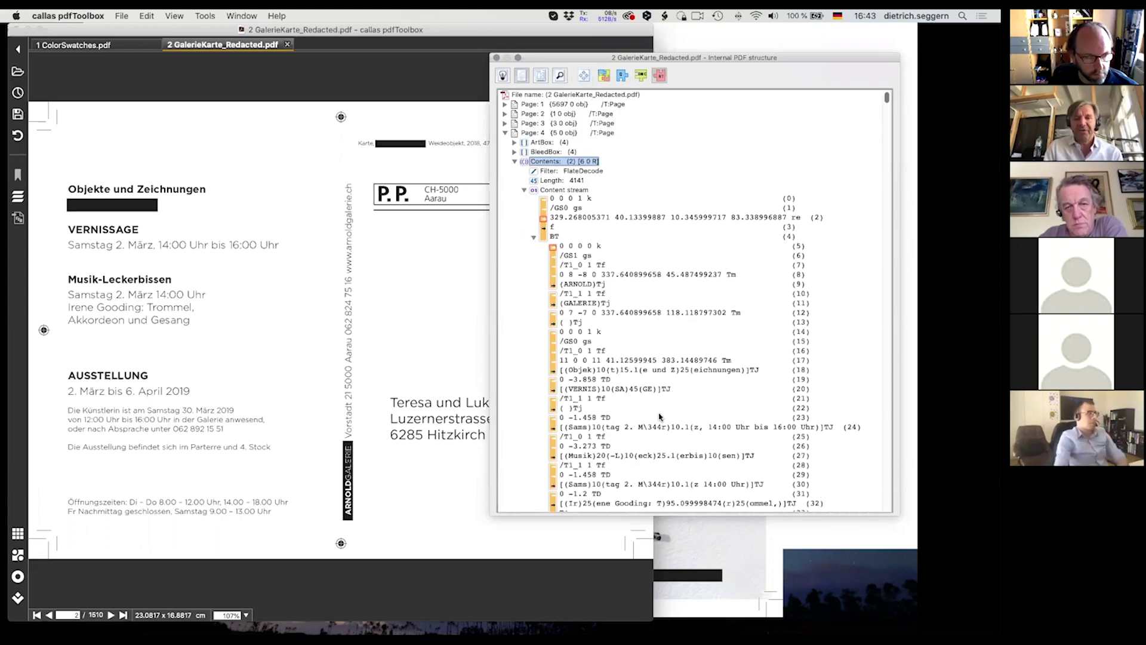
{"action": "scroll", "coordinate": [660, 416], "scroll_direction": "down", "scroll_amount": 1}
{"action": "scroll", "coordinate": [660, 416], "scroll_direction": "down", "scroll_amount": 10}
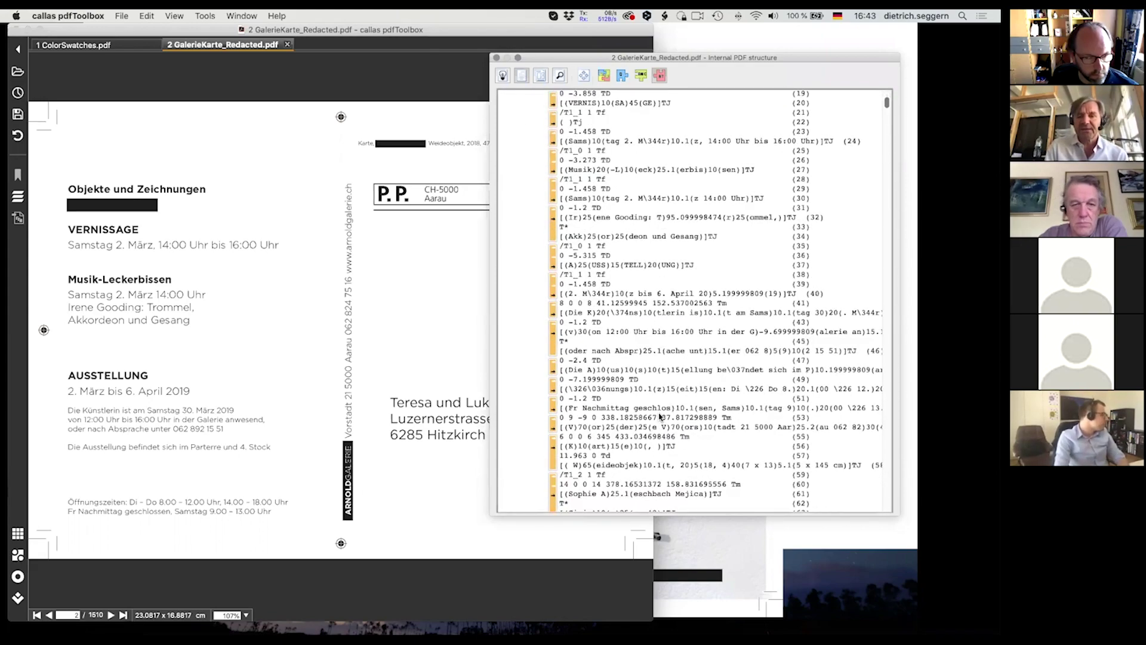
{"action": "scroll", "coordinate": [660, 416], "scroll_direction": "down", "scroll_amount": 3}
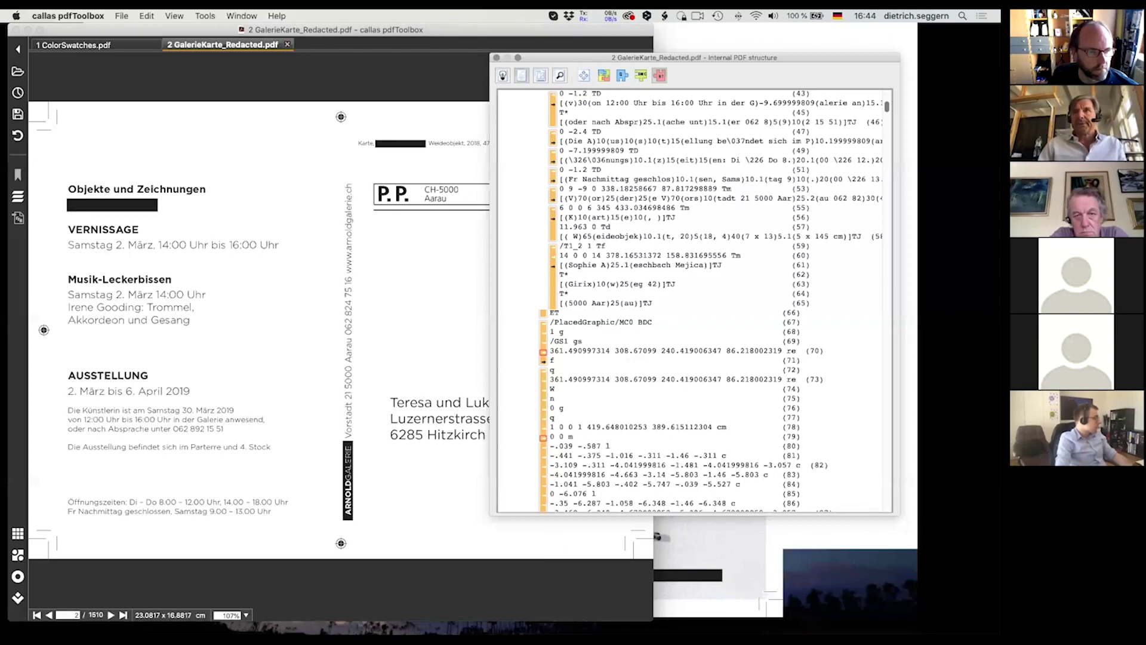
Step: Switch to the presentation and advance to the slide "Less than optimal structures - example 2"
{"action": "key", "text": "super+Tab"}
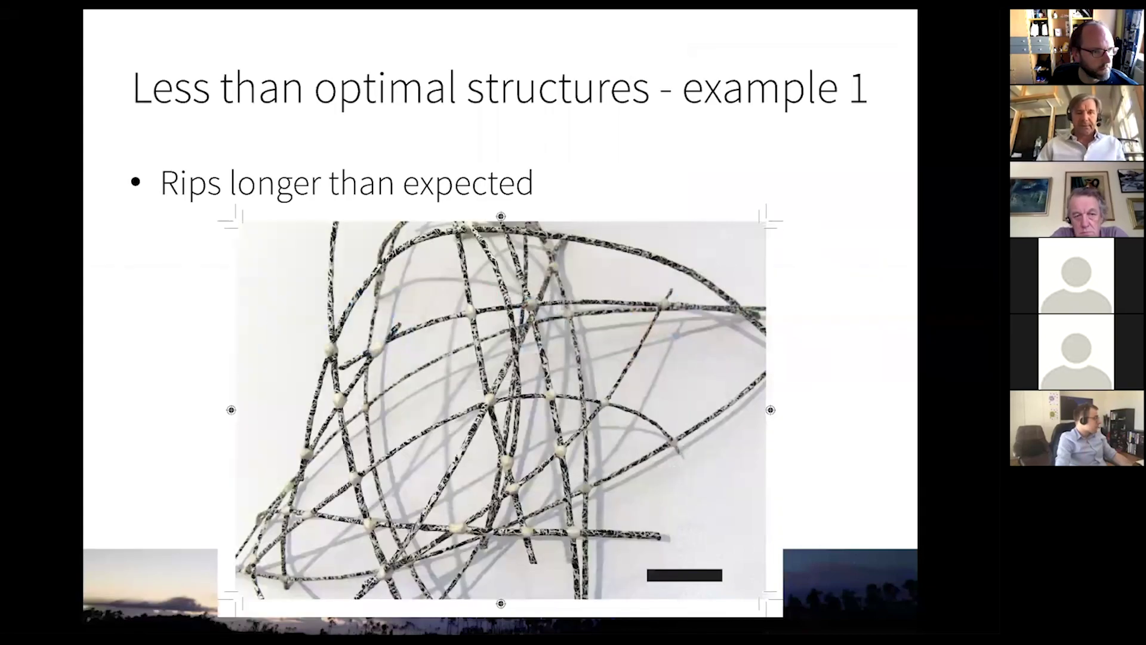
{"action": "key", "text": "Right"}
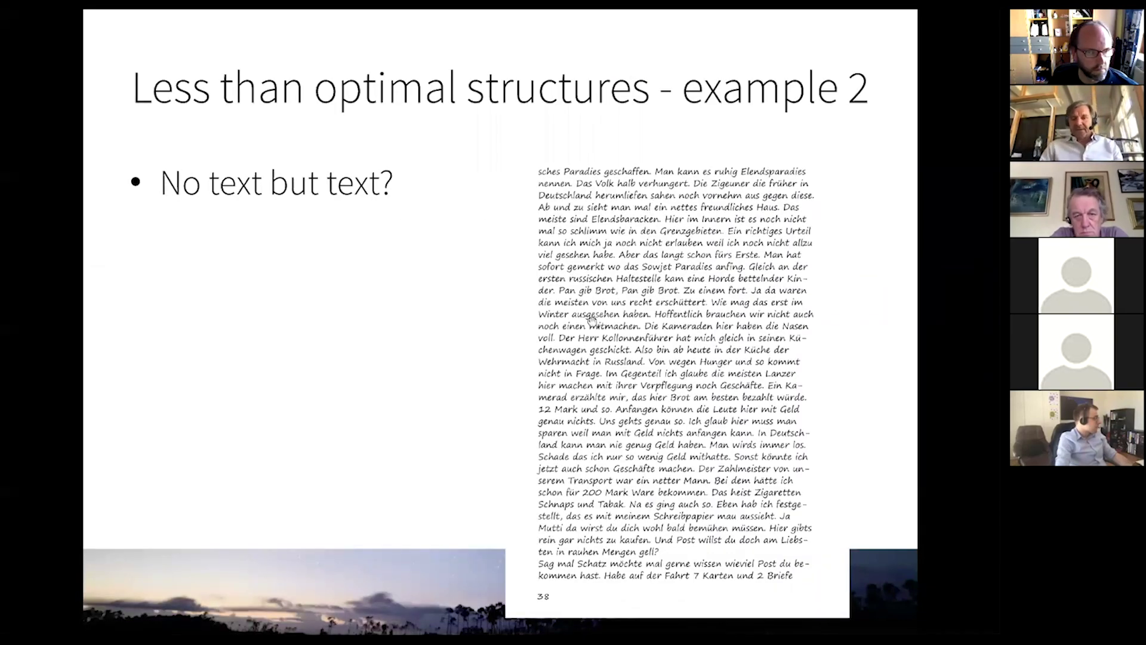
Step: Switch to callas pdfToolbox and close the open PDFs and the internal PDF structure window
{"action": "key", "text": "super+Tab"}
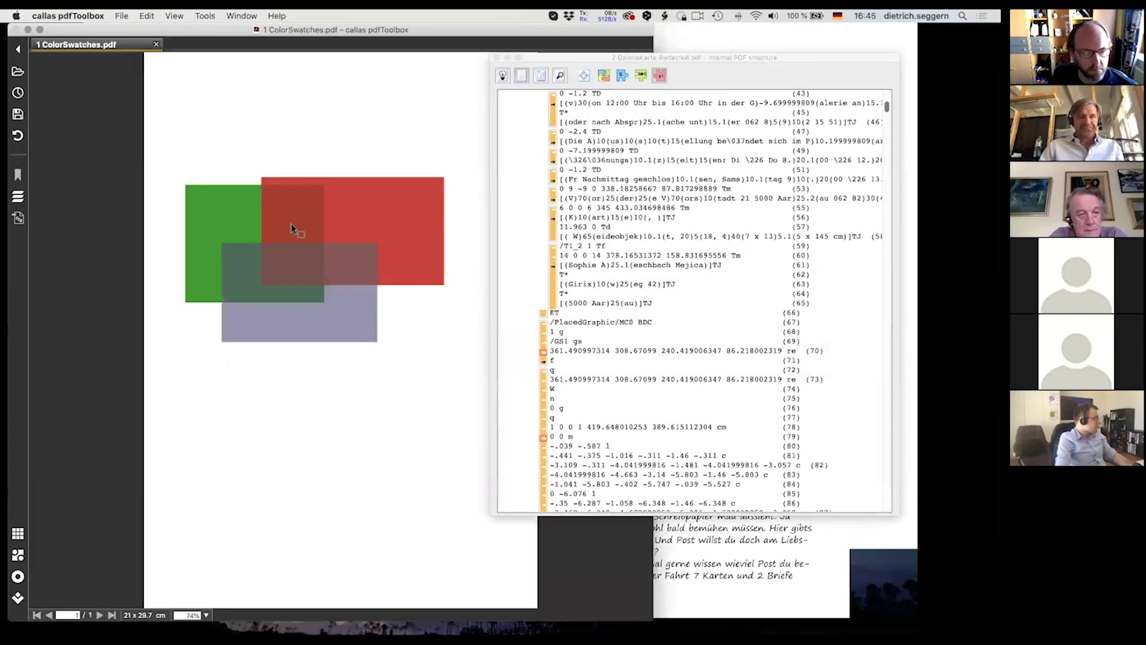
{"action": "key", "text": "super+w"}
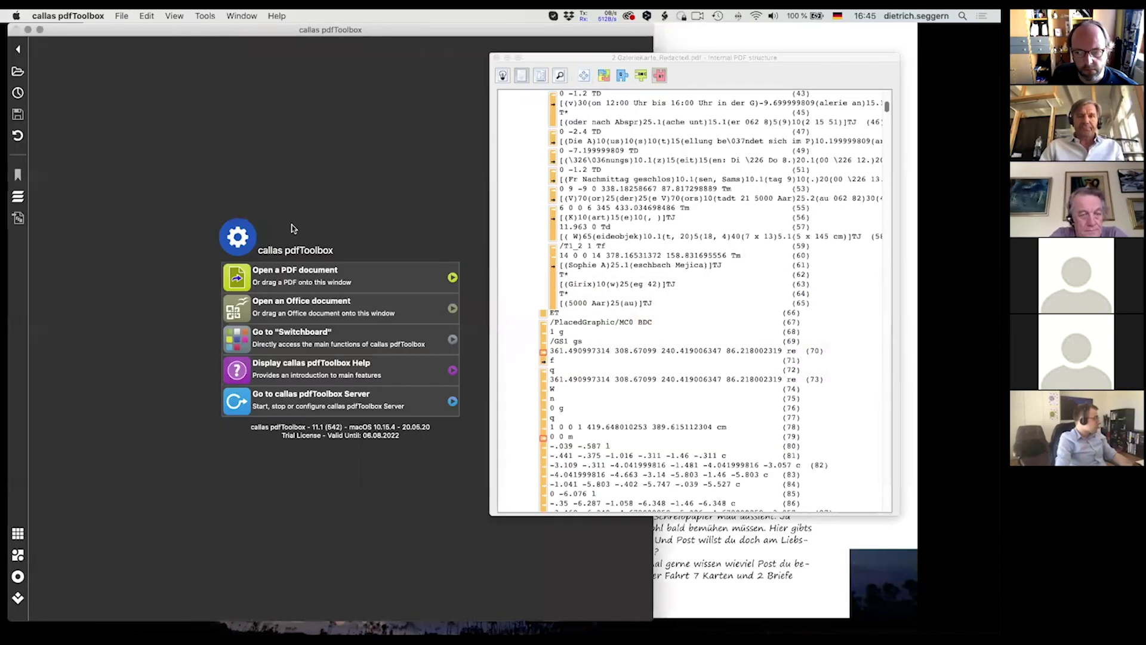
{"action": "left_click", "coordinate": [496, 57]}
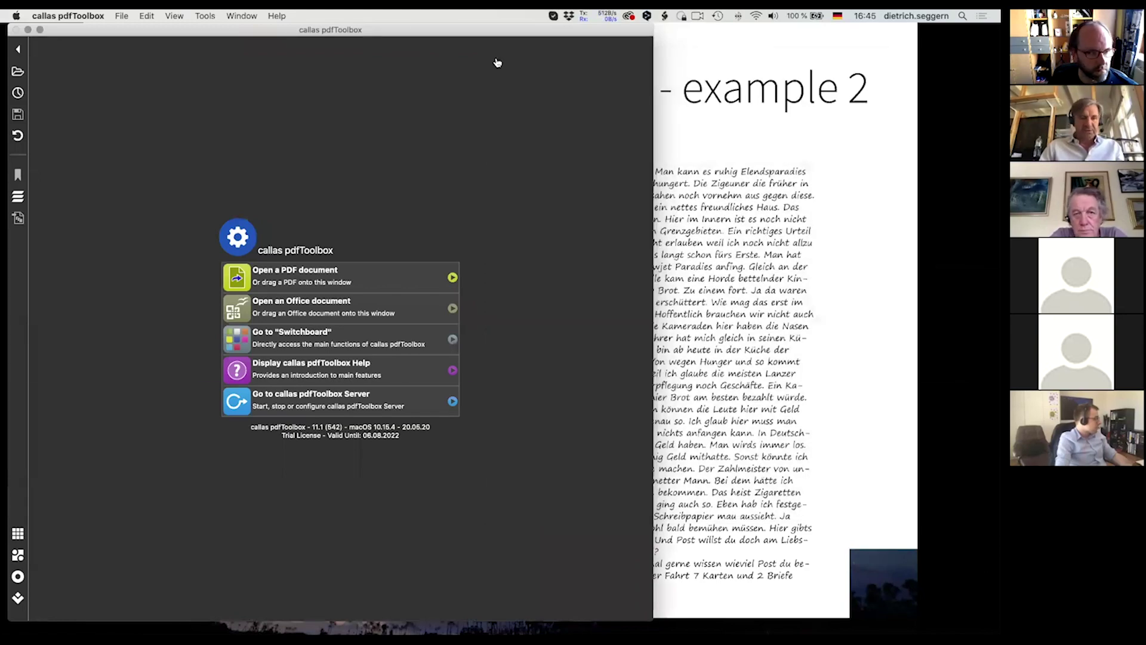
Step: Switch to Finder and open "5 page from 43563400-1-I.pdf" from the Explore PDF folder in callas pdfToolbox
{"action": "key", "text": "super+Tab"}
{"action": "key", "text": "super+Tab"}
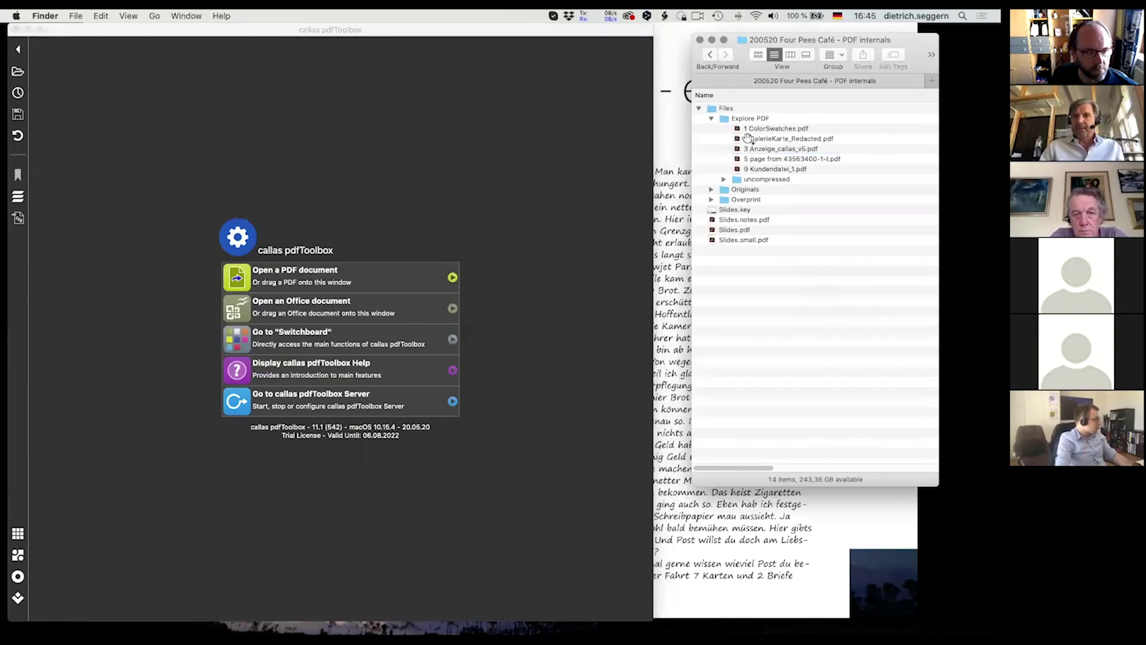
{"action": "left_click", "coordinate": [749, 159]}
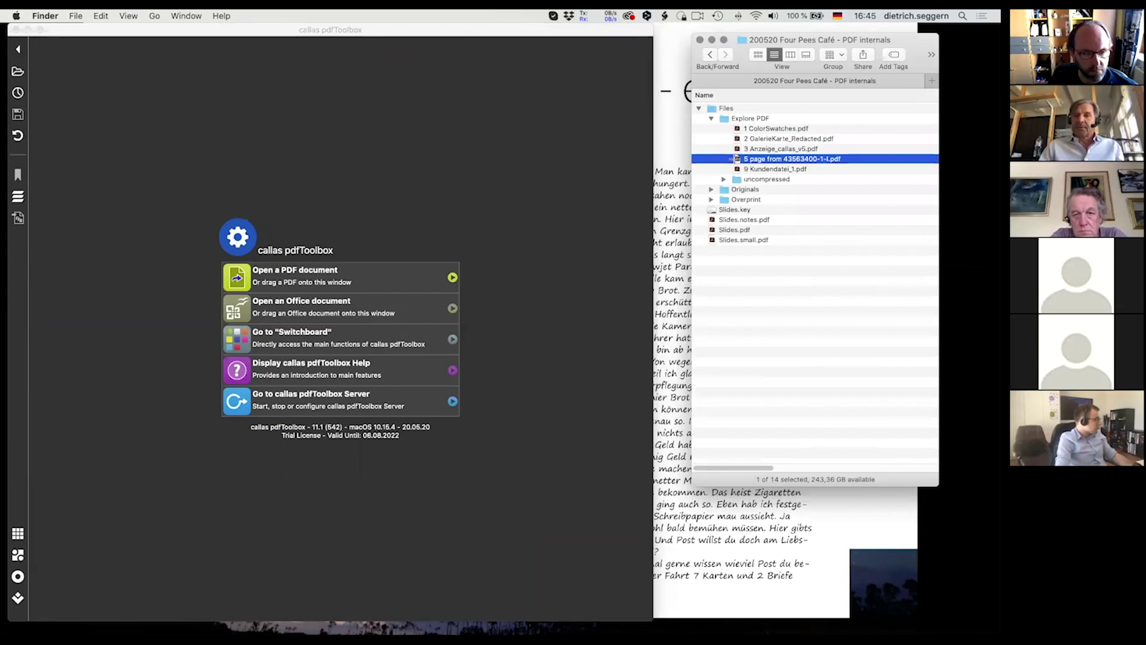
{"action": "left_click_drag", "start_coordinate": [736, 159], "coordinate": [393, 157]}
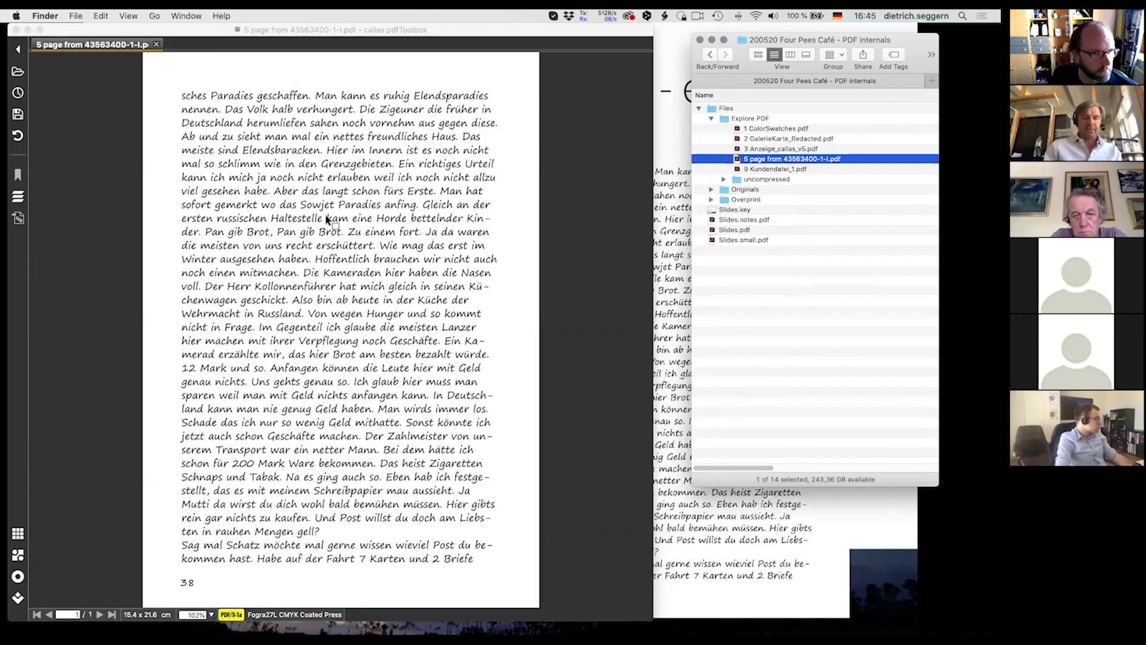
Step: Show the internal PDF structure of the opened document and place its window beside the page
{"action": "left_click", "coordinate": [154, 16]}
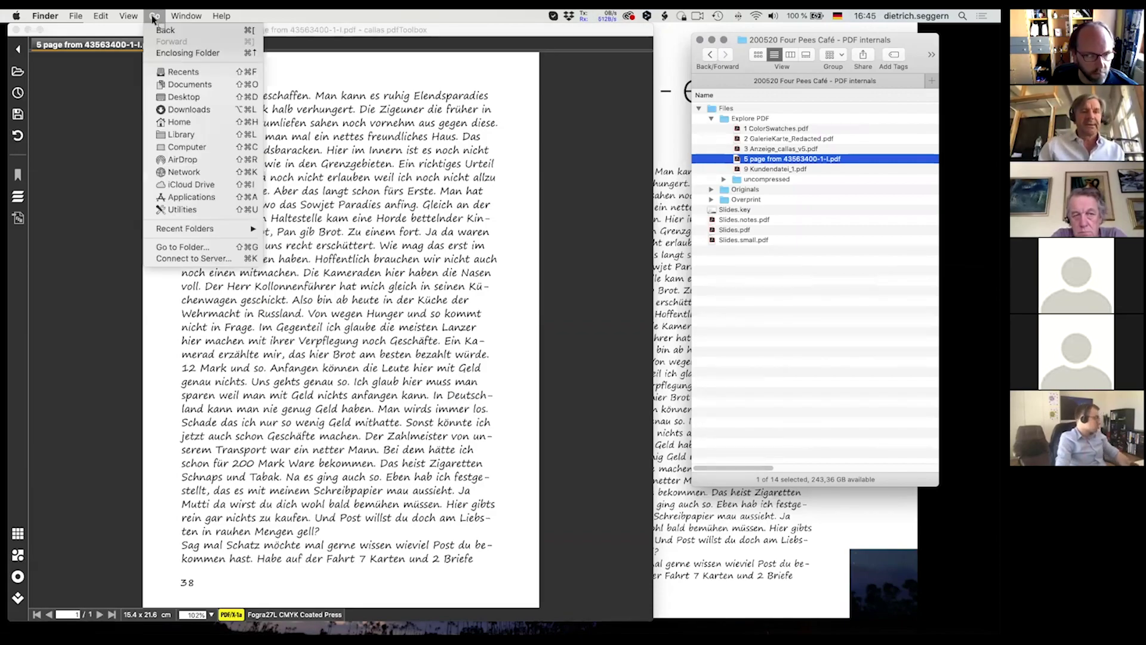
{"action": "left_click", "coordinate": [113, 154]}
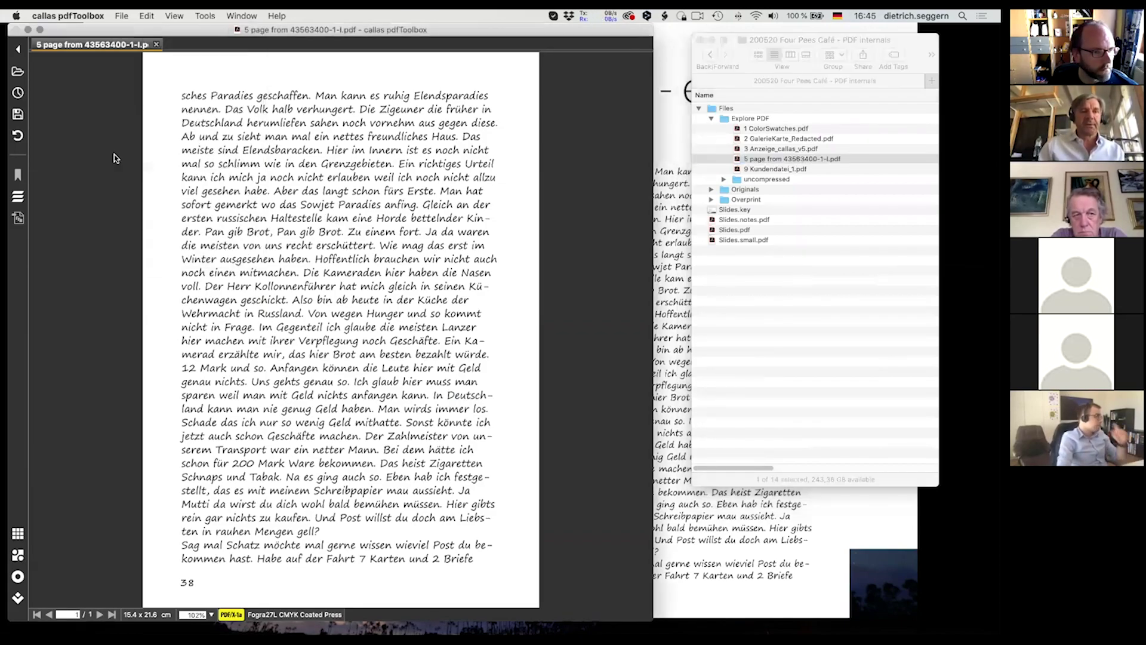
{"action": "left_click", "coordinate": [204, 16]}
{"action": "left_click", "coordinate": [245, 160]}
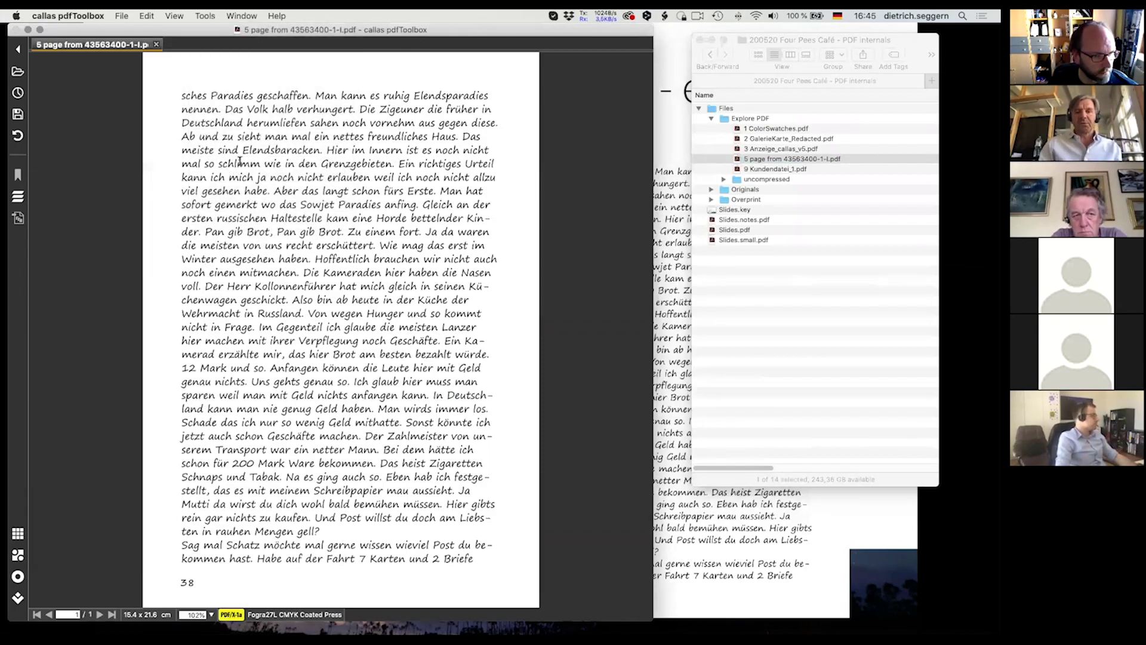
{"action": "left_click_drag", "start_coordinate": [392, 115], "coordinate": [808, 80]}
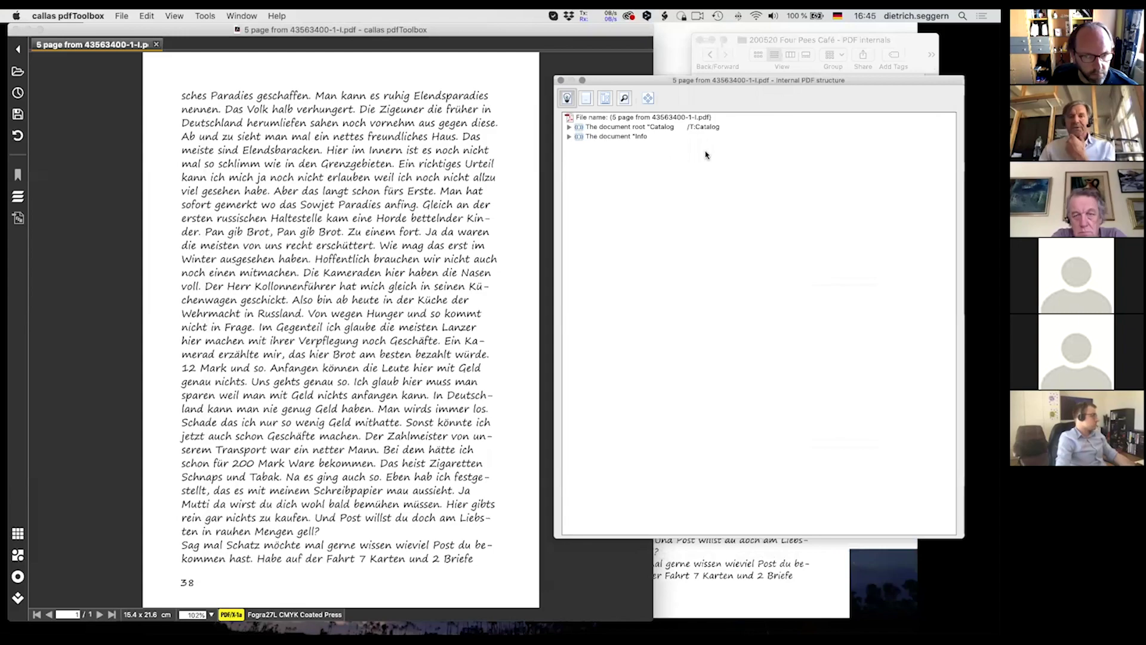
Step: Expand the document root through Pages and Kids to look at the single page's entries
{"action": "left_click", "coordinate": [569, 127]}
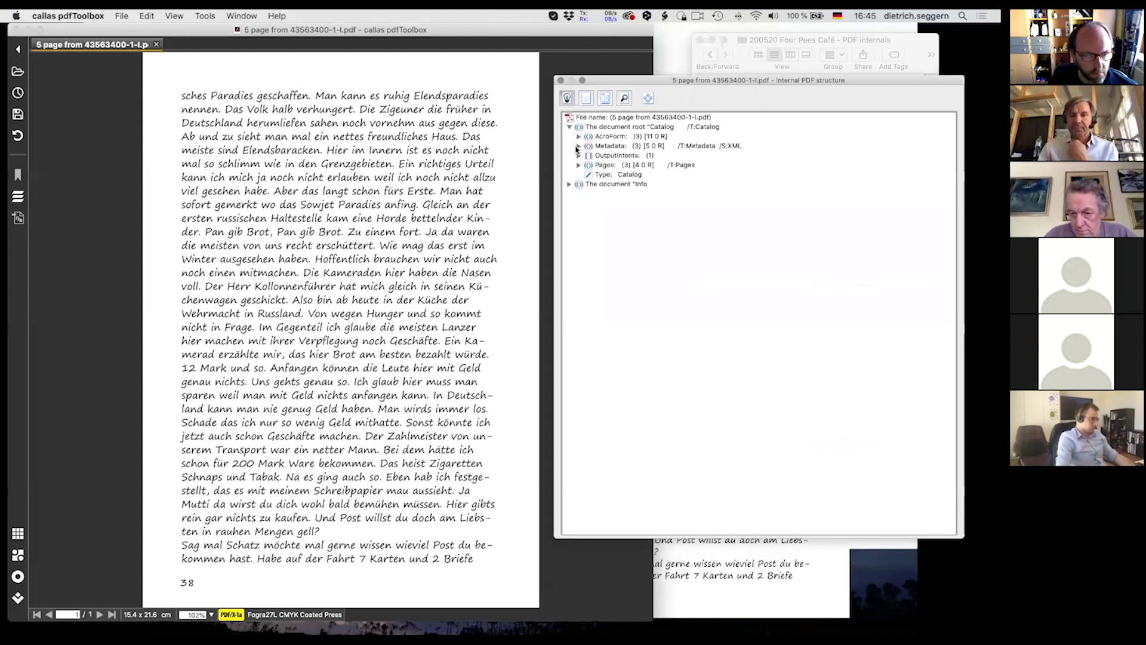
{"action": "left_click", "coordinate": [579, 165]}
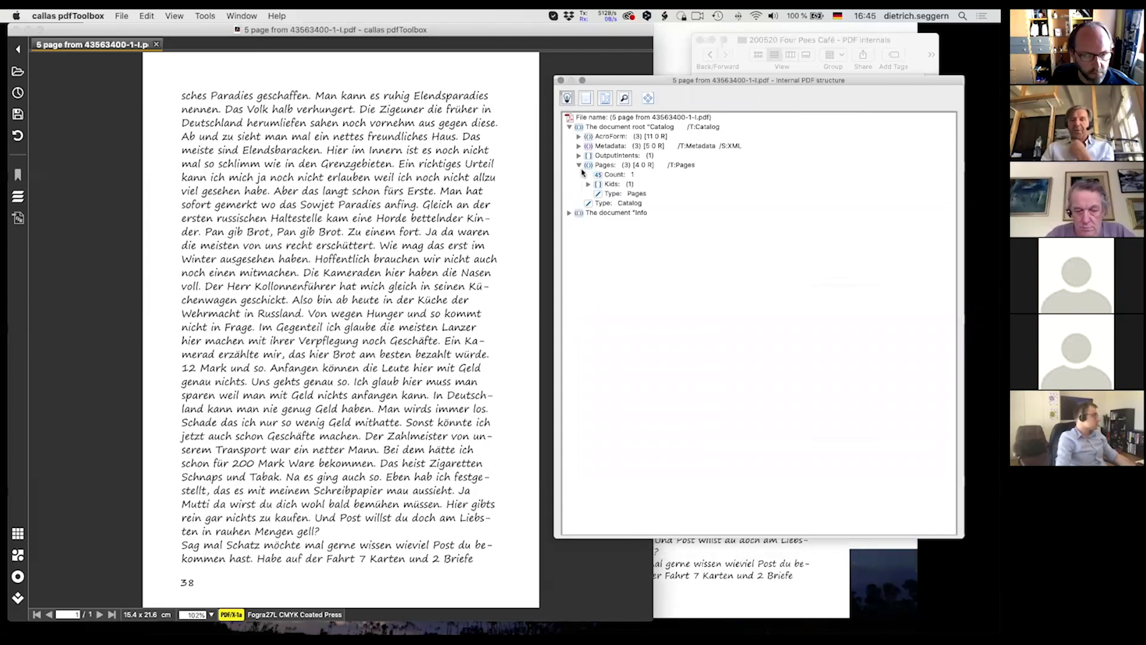
{"action": "left_click", "coordinate": [589, 185]}
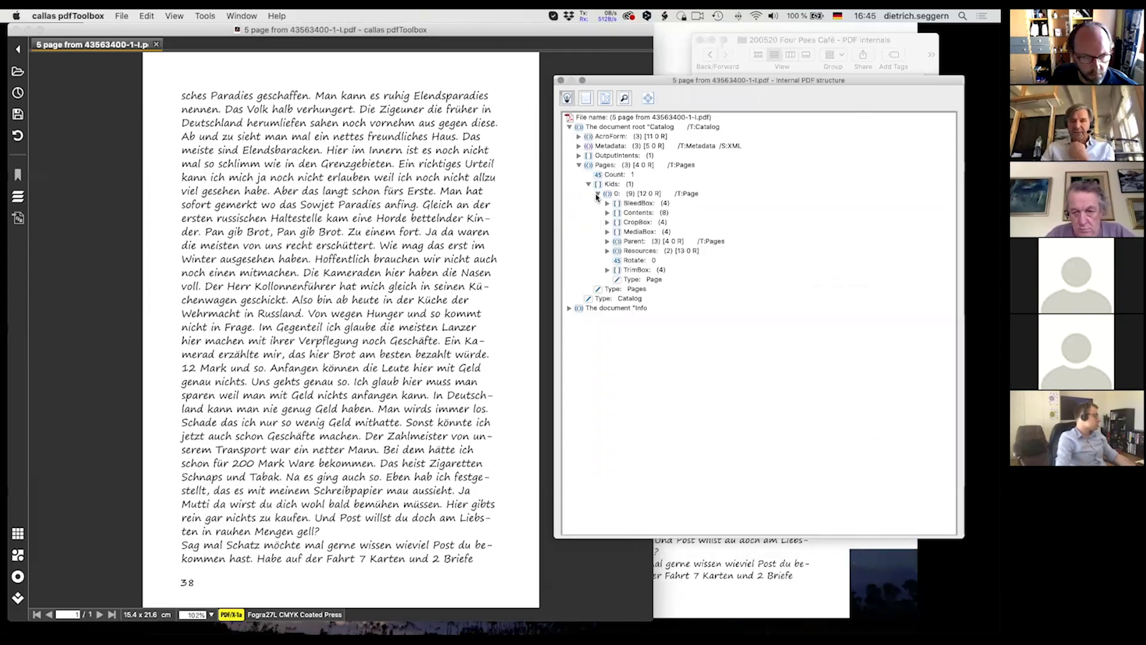
Step: Display the structure by page, expand page 1's Contents as text snippets, and find the /SegoePrint22 Do operator
{"action": "left_click", "coordinate": [586, 98]}
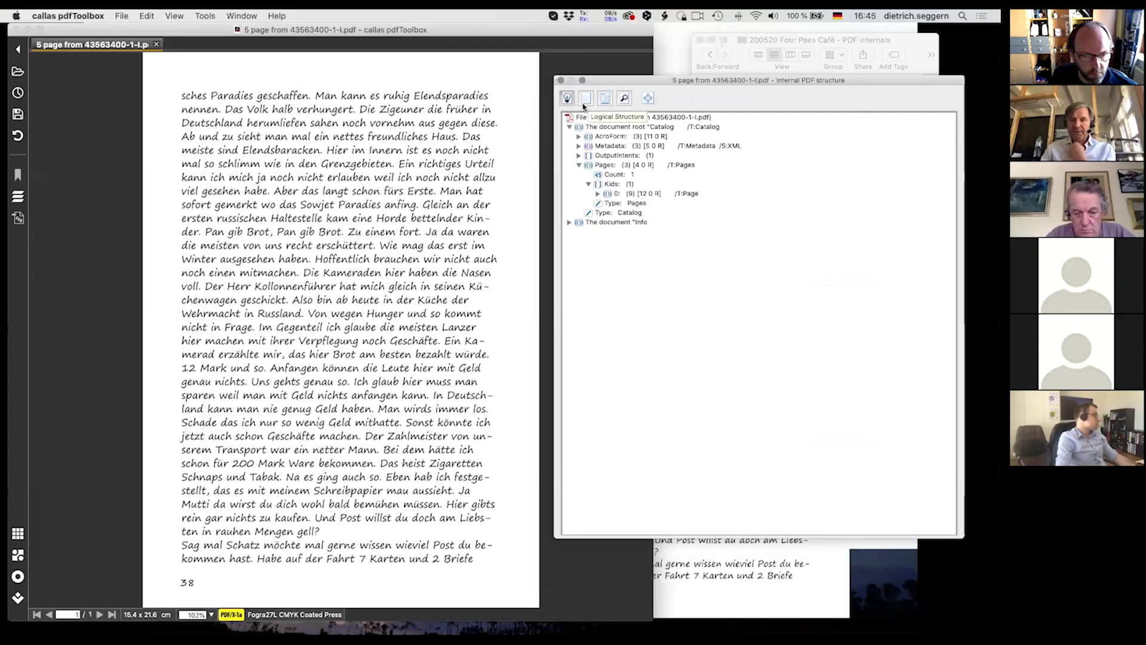
{"action": "left_click", "coordinate": [570, 128]}
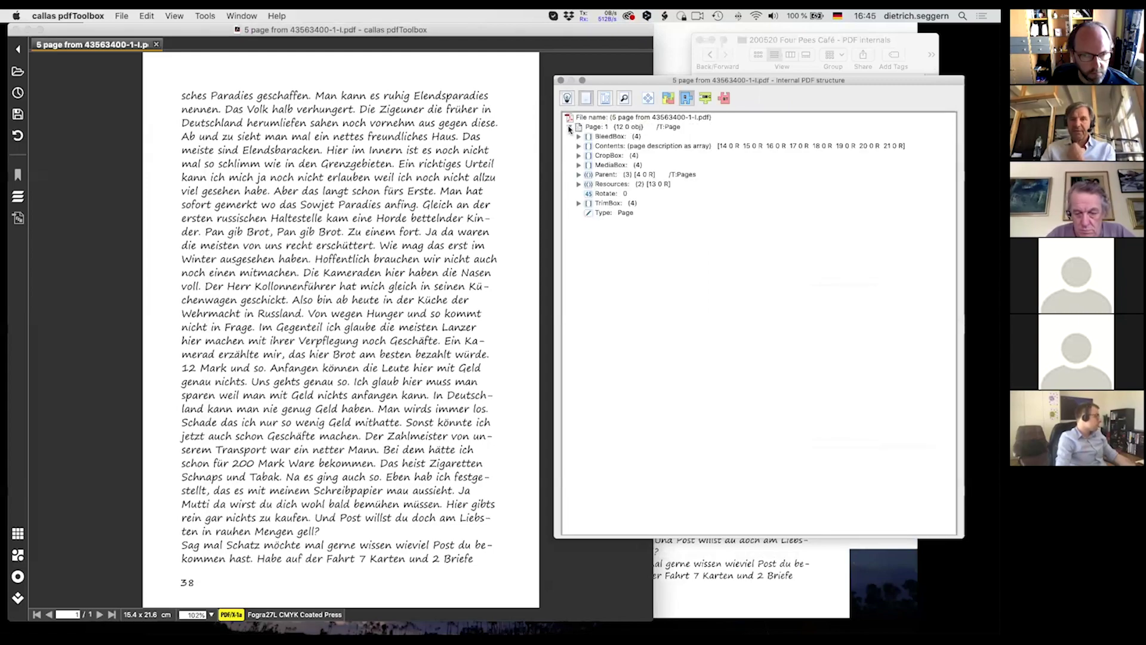
{"action": "left_click", "coordinate": [578, 146]}
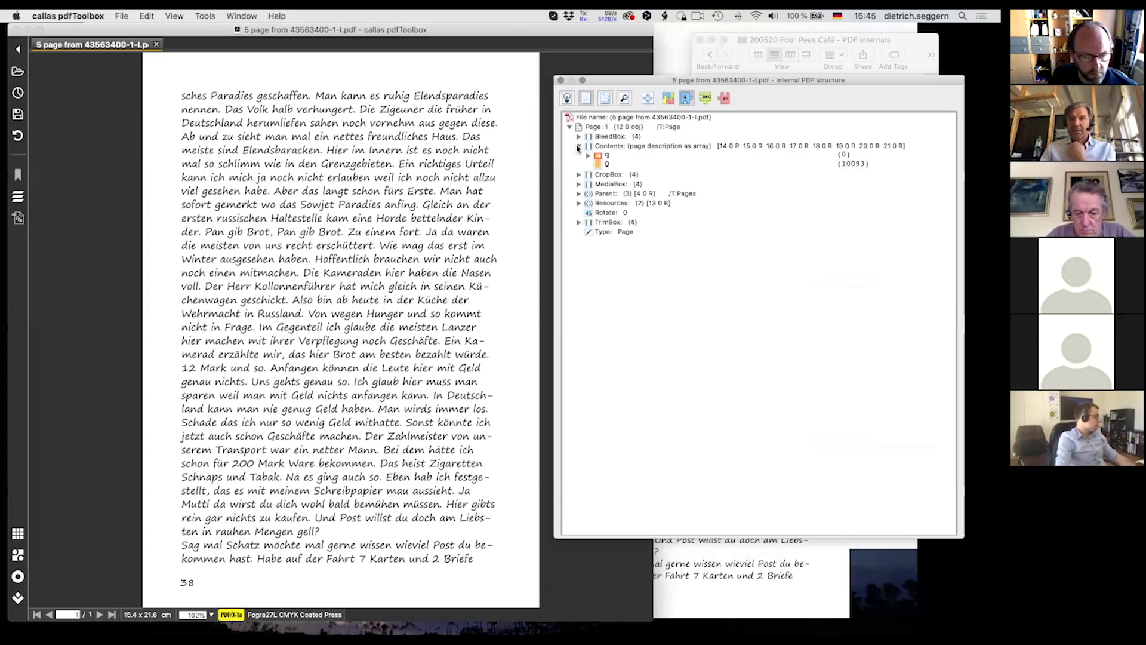
{"action": "left_click", "coordinate": [724, 101]}
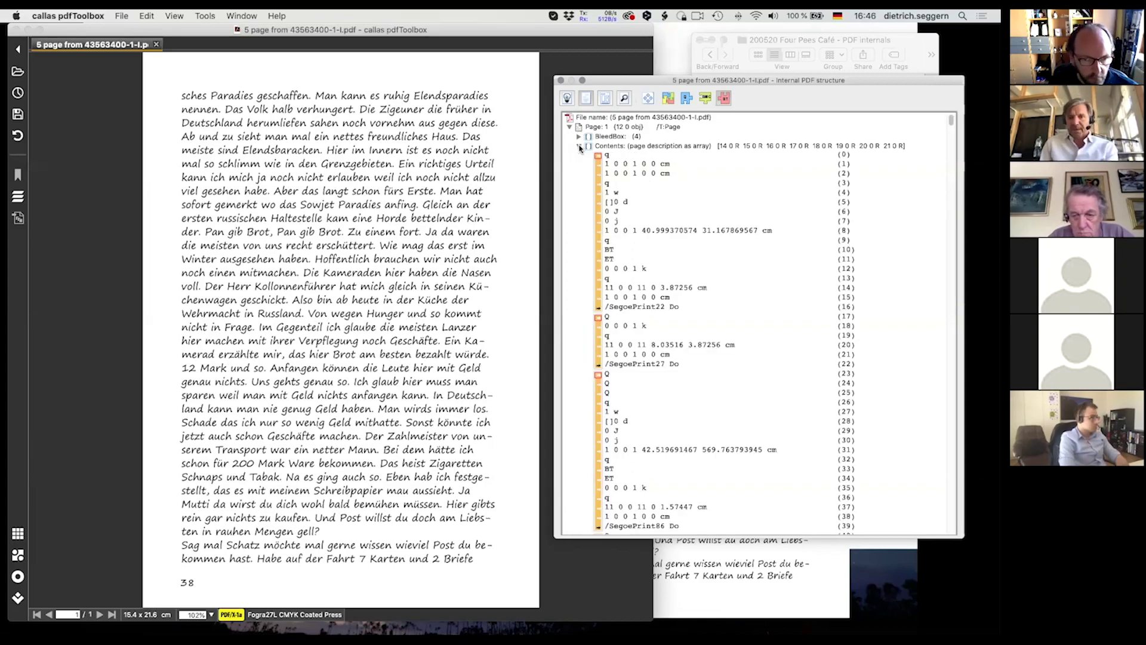
{"action": "left_click", "coordinate": [641, 308]}
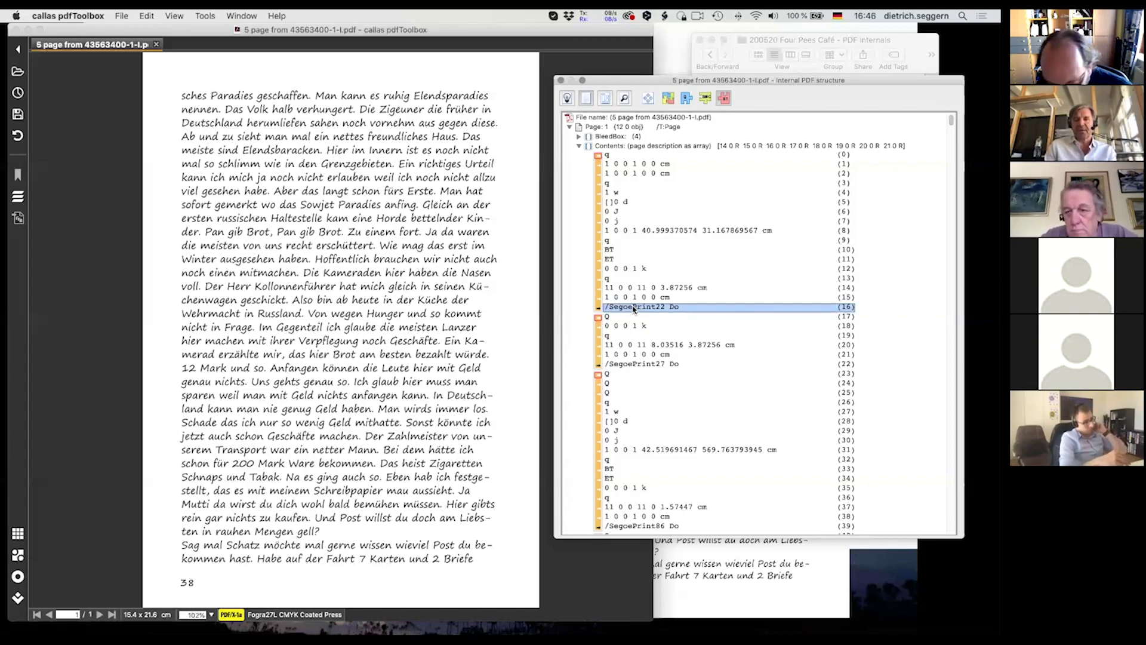
Step: Collapse page 1's Contents, expand the XObject list under its Resources, and look through the image and form entries
{"action": "left_click", "coordinate": [579, 146]}
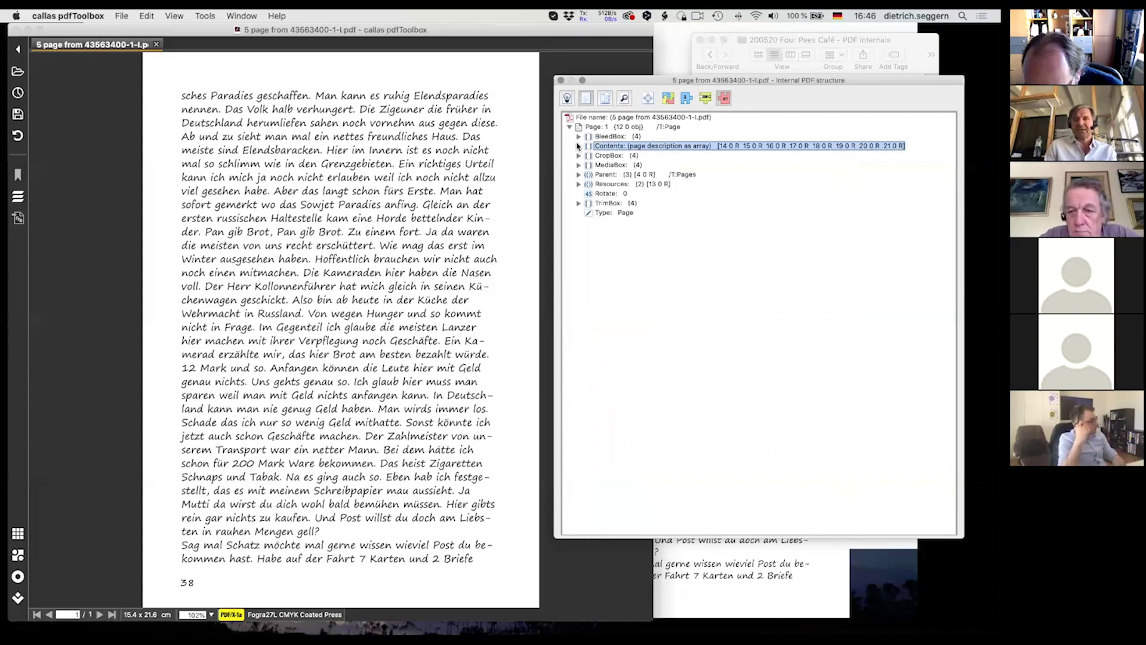
{"action": "left_click", "coordinate": [579, 184]}
{"action": "left_click", "coordinate": [589, 203]}
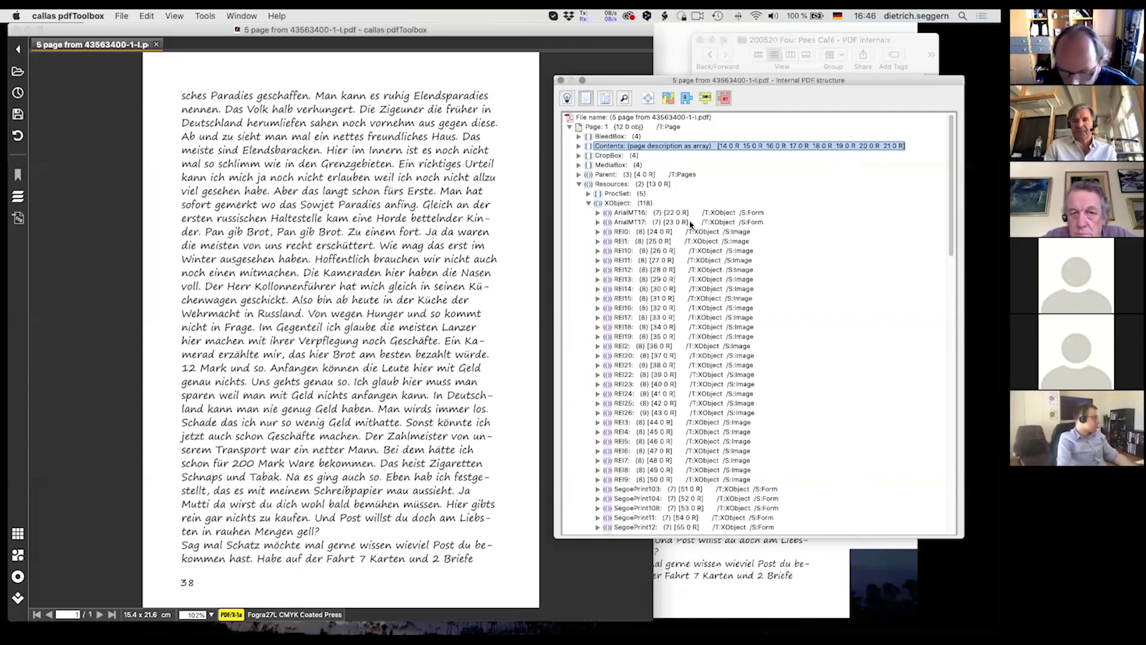
{"action": "scroll", "coordinate": [823, 351], "scroll_direction": "down", "scroll_amount": 10}
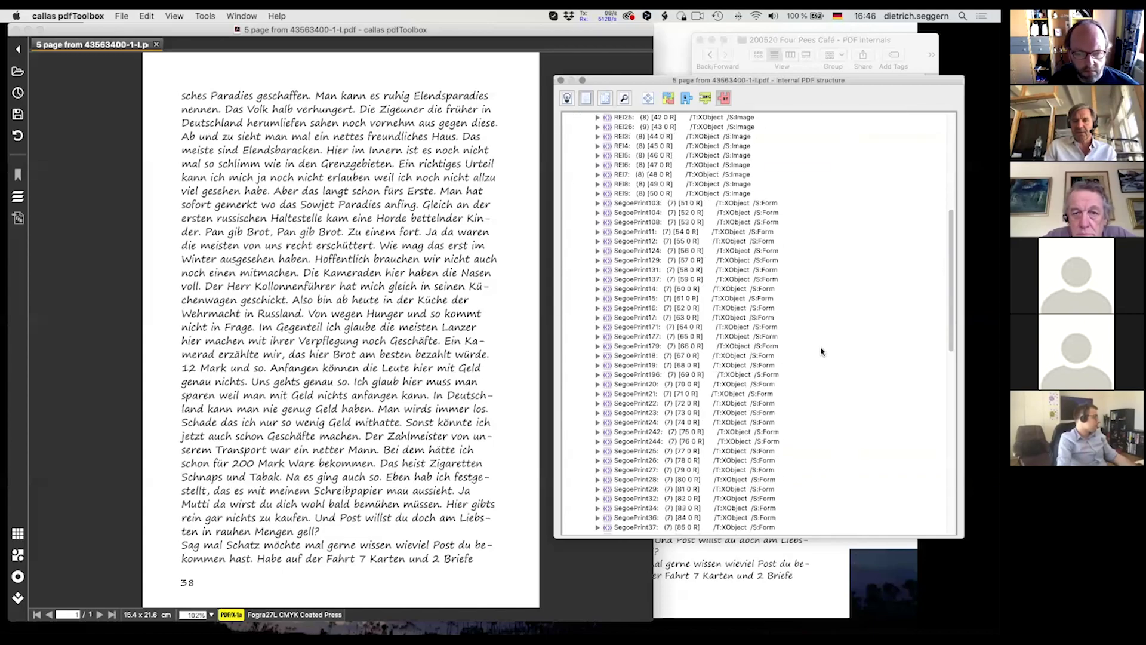
{"action": "scroll", "coordinate": [821, 351], "scroll_direction": "down", "scroll_amount": 10}
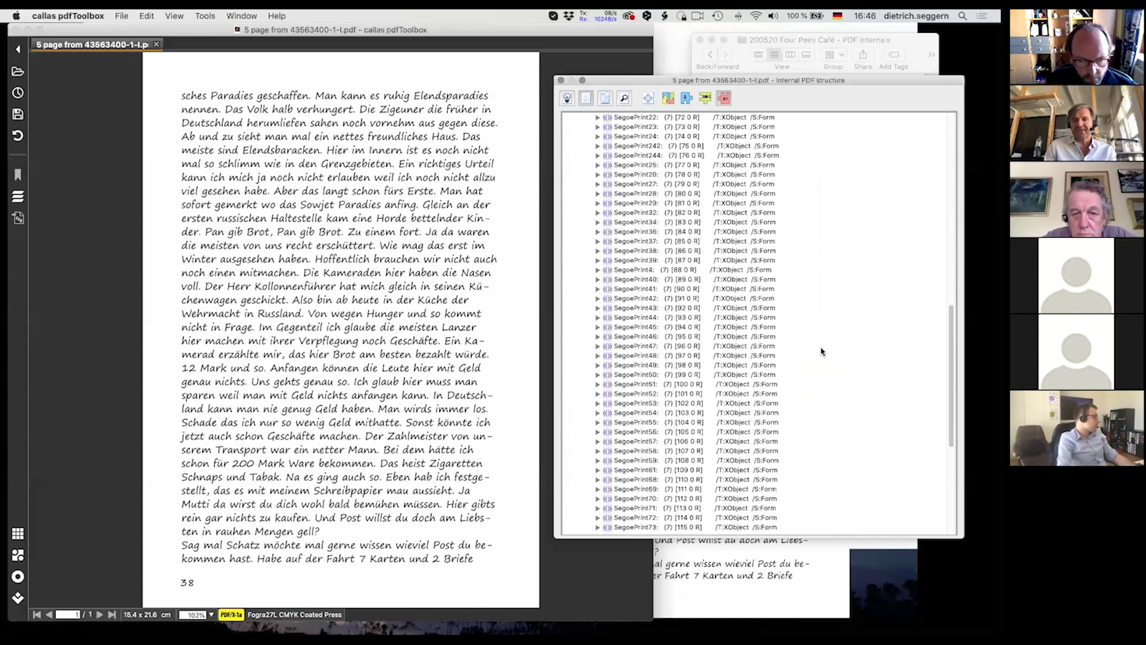
{"action": "scroll", "coordinate": [821, 352], "scroll_direction": "up", "scroll_amount": 12}
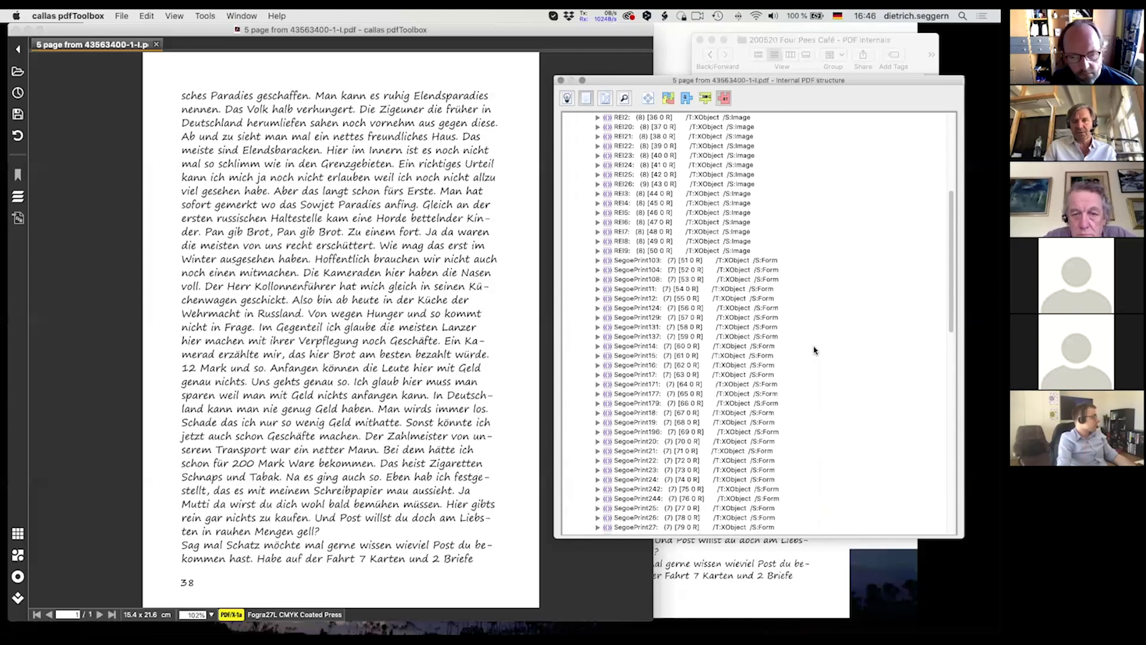
Step: Expand the SegoePrint103 form XObject, read the operators in its content stream, and collapse it
{"action": "left_click", "coordinate": [597, 262]}
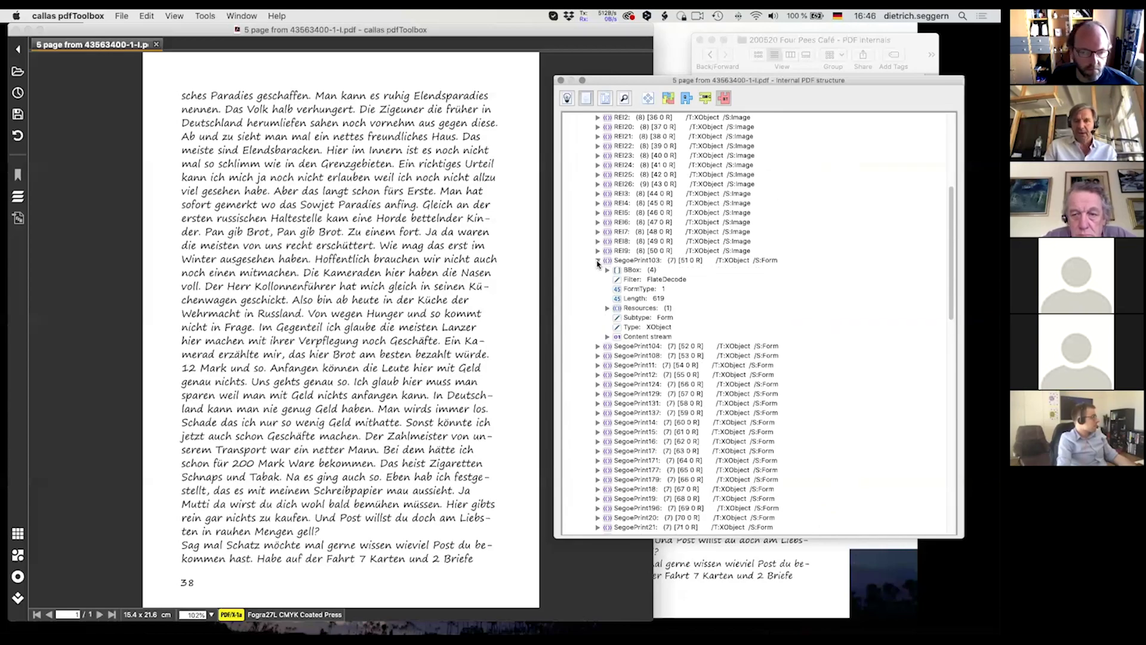
{"action": "left_click", "coordinate": [608, 337]}
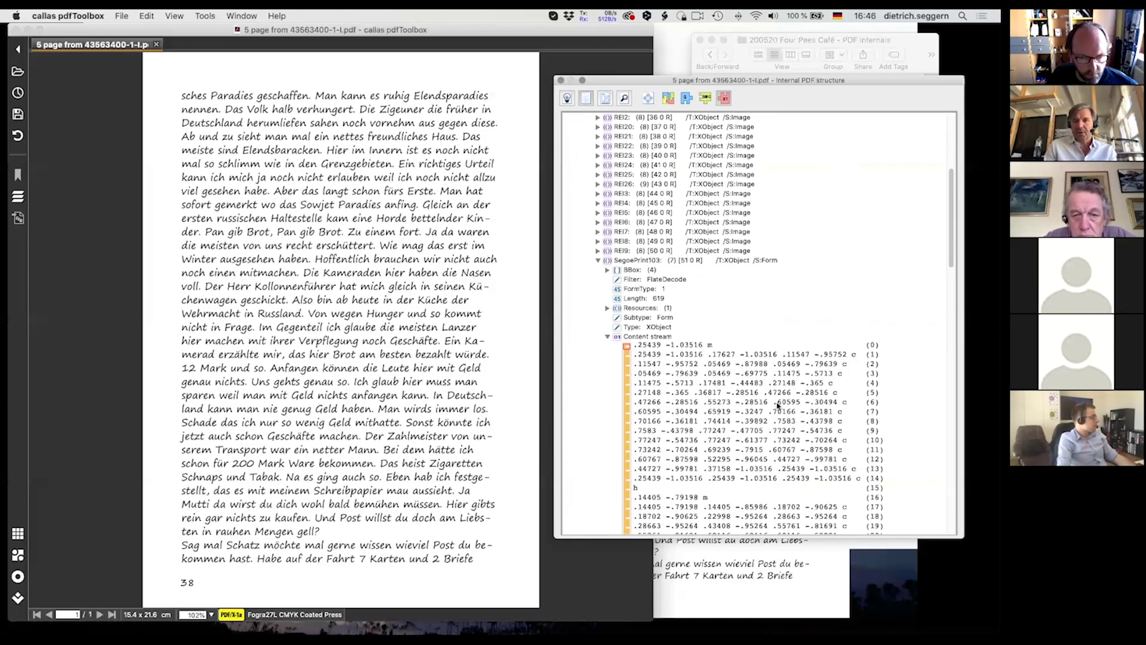
{"action": "scroll", "coordinate": [777, 422], "scroll_direction": "down", "scroll_amount": 10}
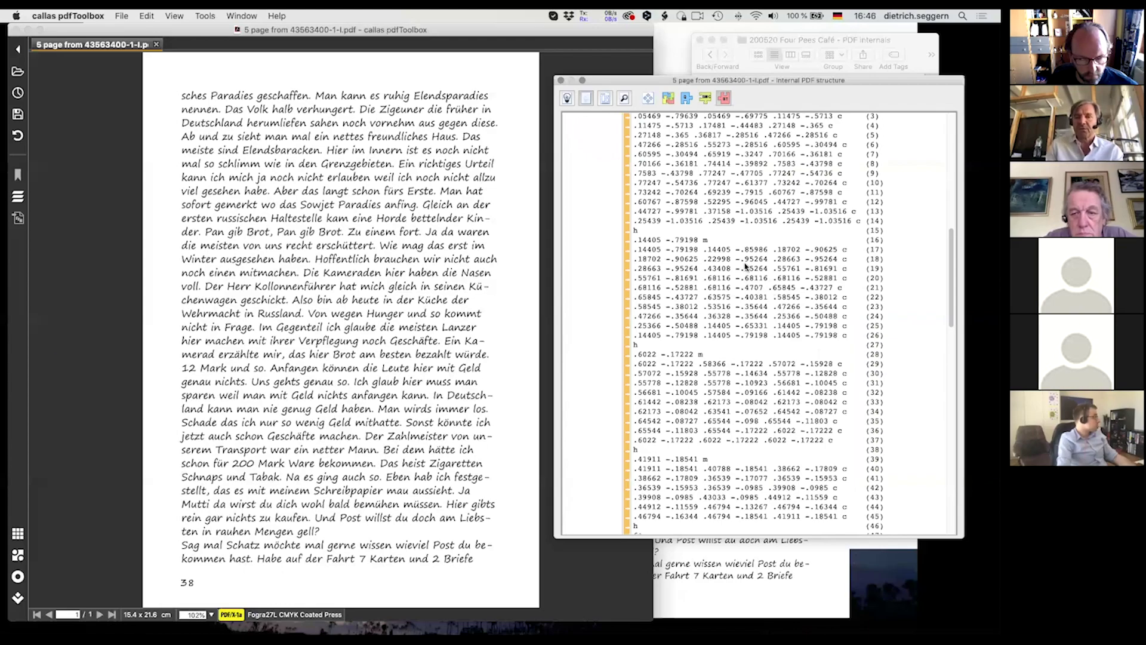
{"action": "scroll", "coordinate": [721, 360], "scroll_direction": "up", "scroll_amount": 7}
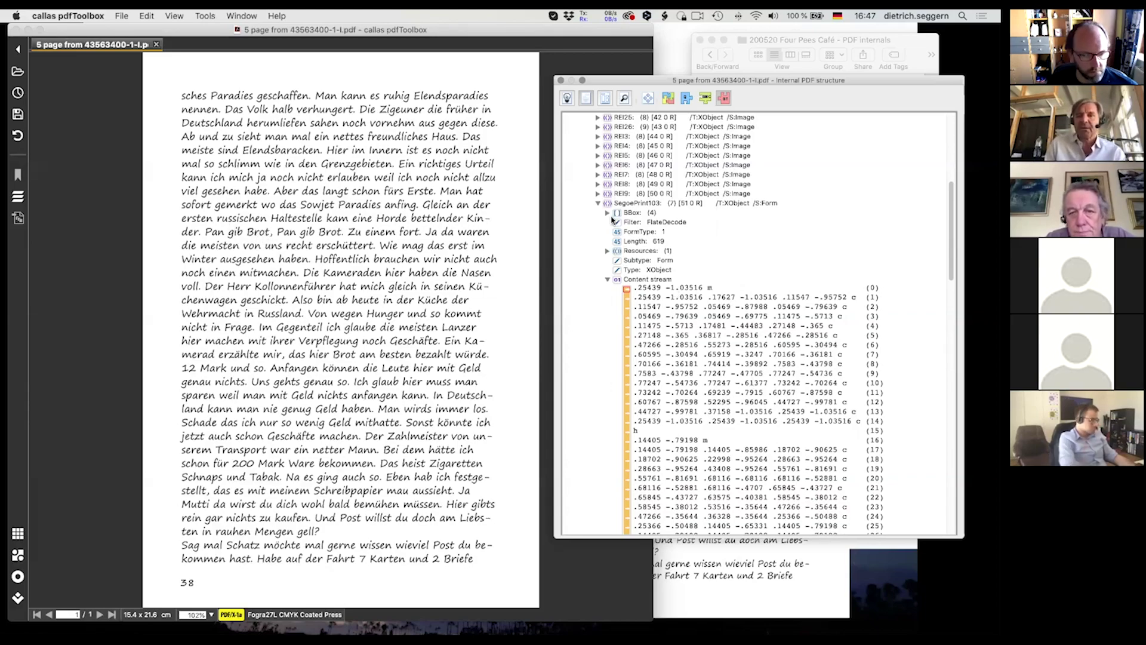
{"action": "left_click", "coordinate": [598, 203]}
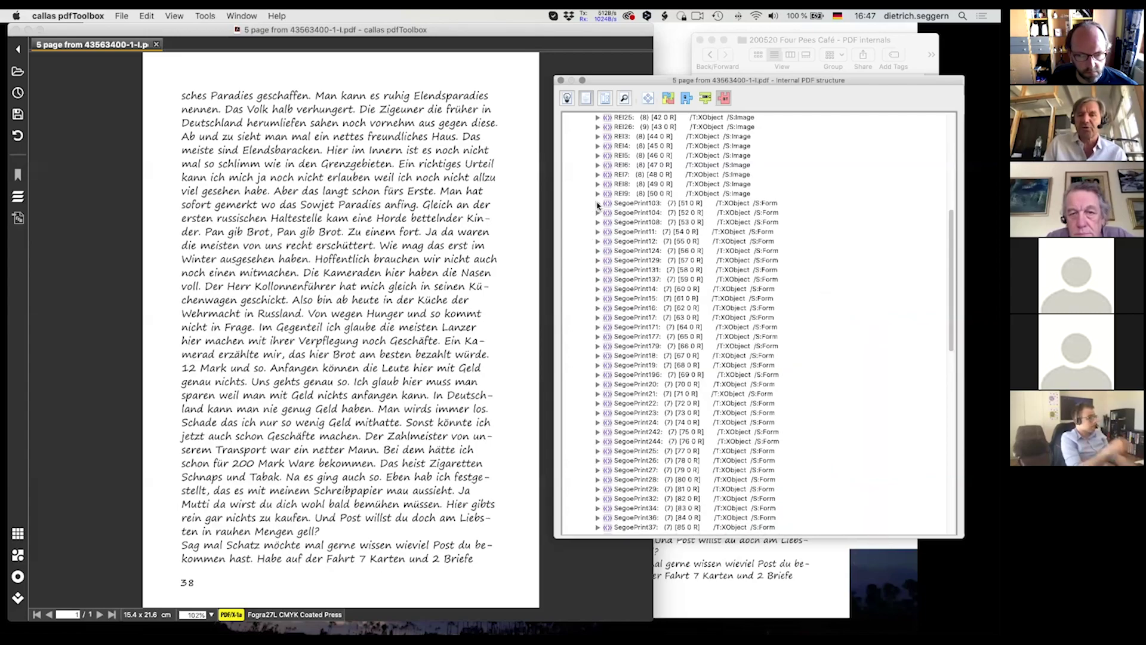
Step: Examine the content stream of the SegoePrint104 form XObject, collapse it, and return to the presentation
{"action": "left_click", "coordinate": [654, 205]}
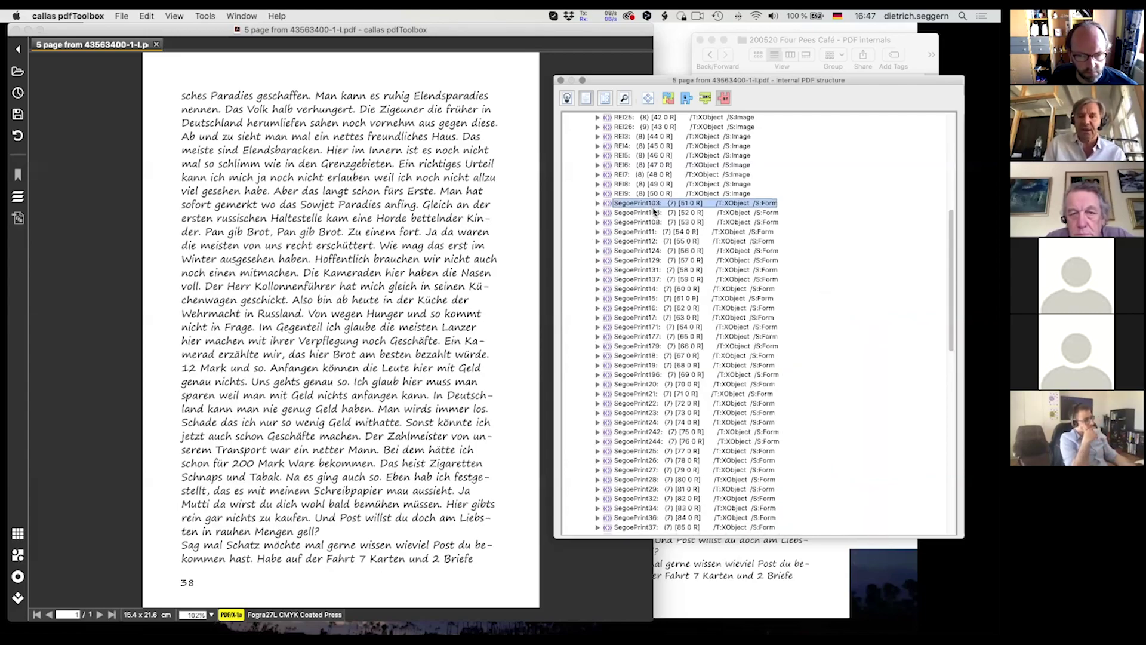
{"action": "left_click", "coordinate": [655, 214]}
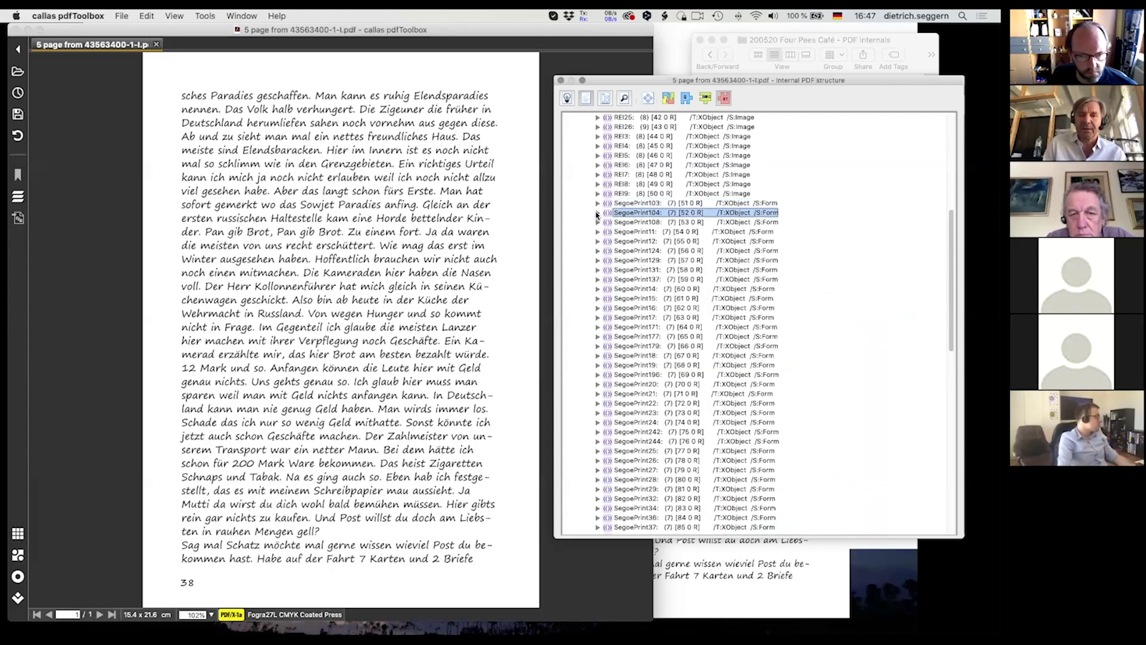
{"action": "left_click", "coordinate": [598, 213]}
{"action": "left_click", "coordinate": [607, 289]}
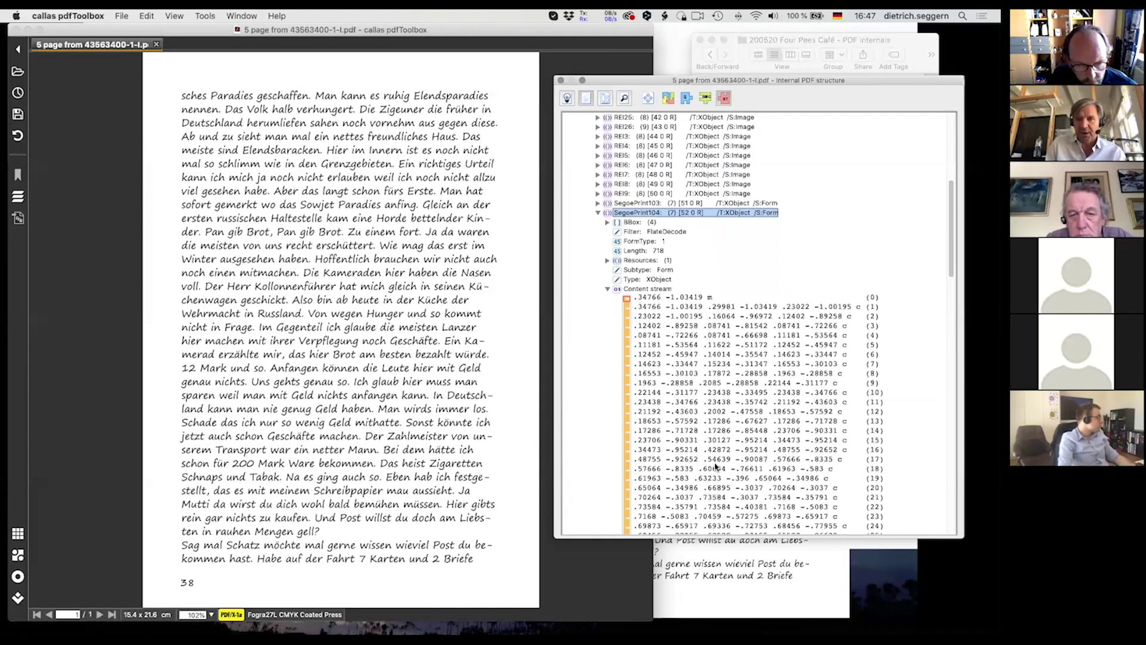
{"action": "left_click", "coordinate": [608, 290]}
{"action": "left_click", "coordinate": [599, 213]}
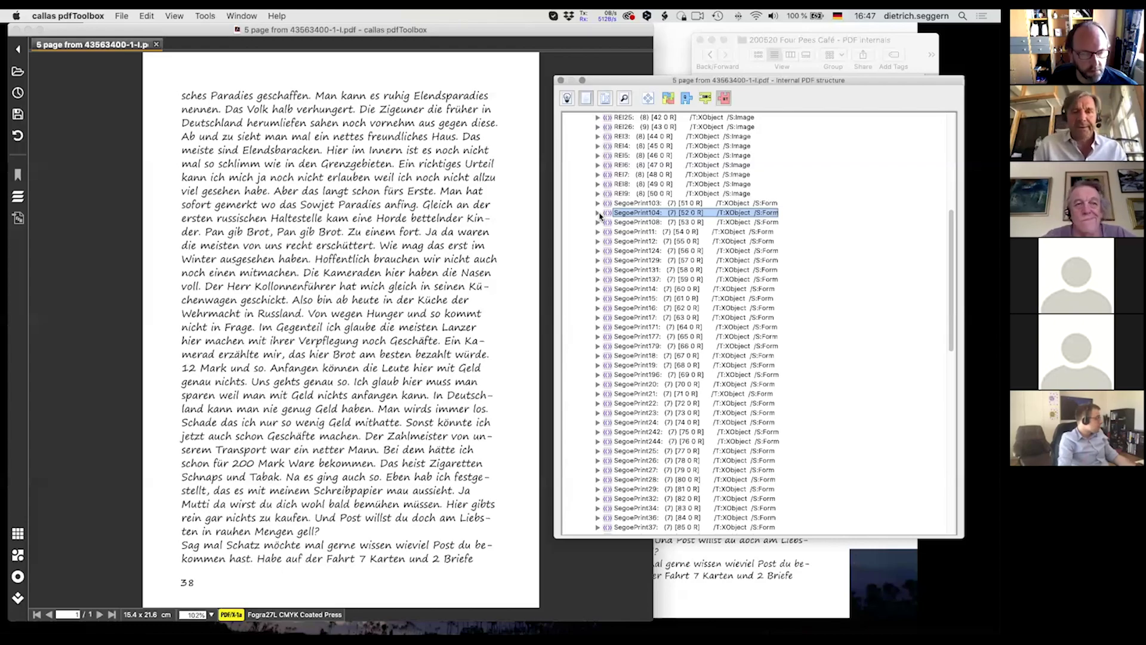
{"action": "key", "text": "super+Tab"}
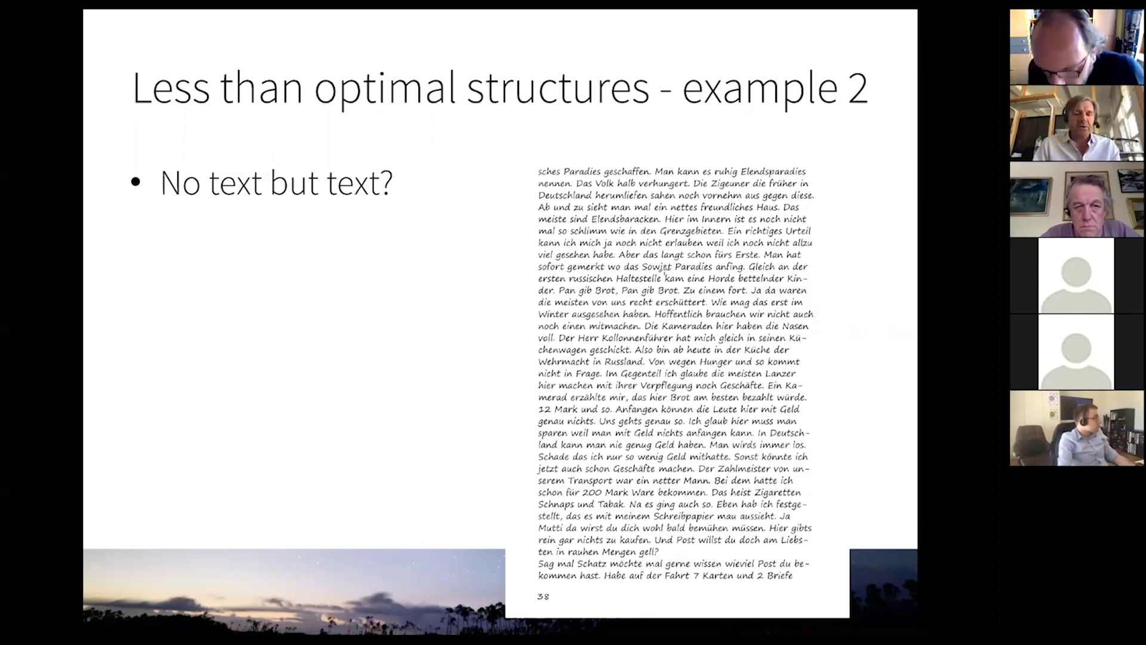
Step: Advance the slides to Save uncompressed, and in BBEdit examine 1 ColorSwatches.pdf's source, selecting the ExtGState dictionary of object 9
{"action": "key", "text": "Right"}
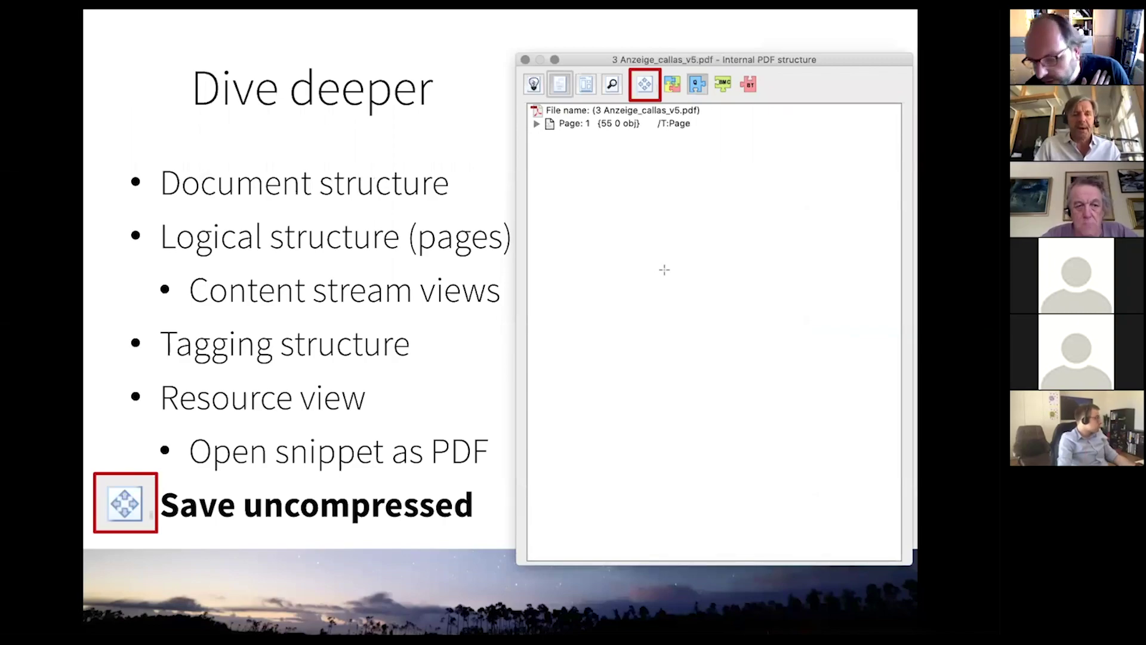
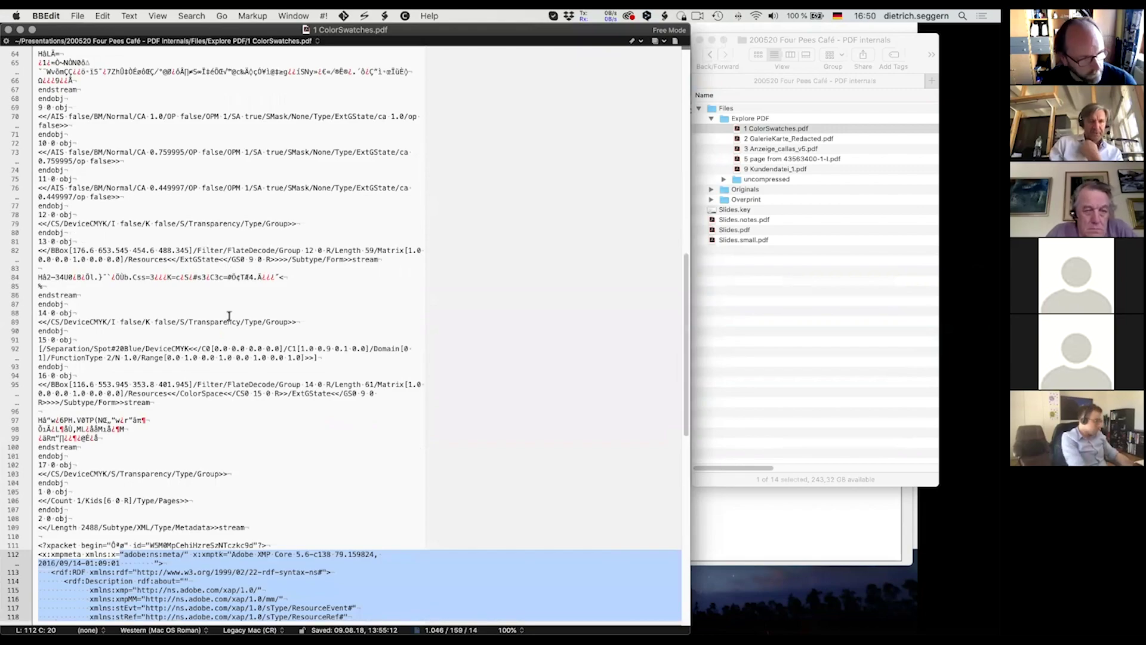
{"action": "scroll", "coordinate": [211, 401], "scroll_direction": "up", "scroll_amount": 2}
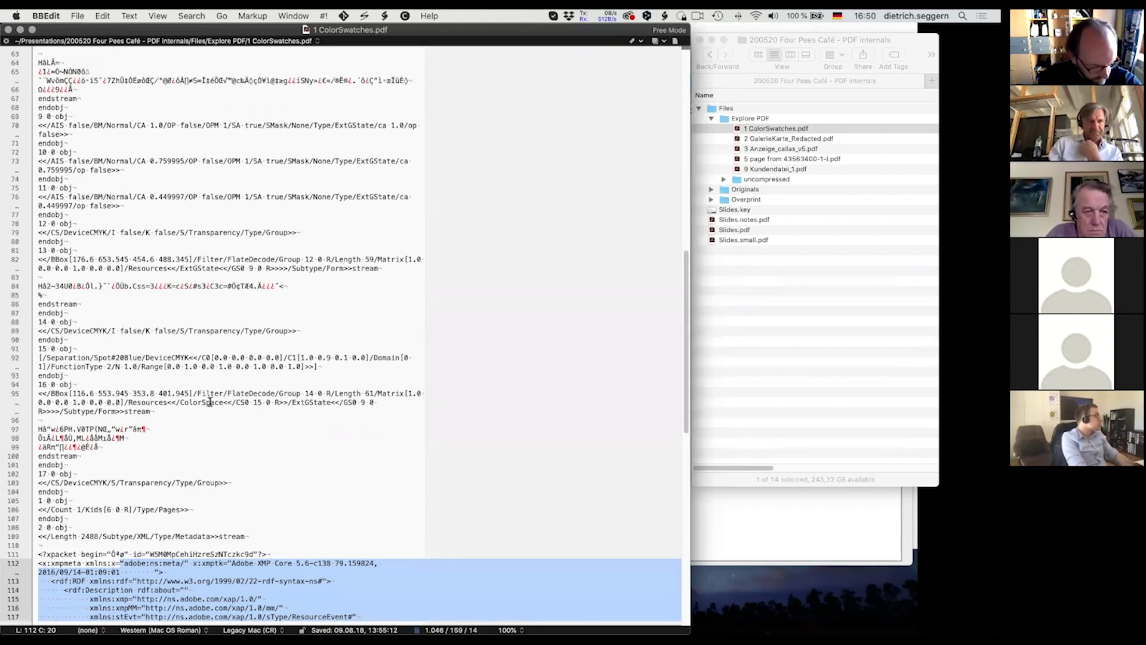
{"action": "scroll", "coordinate": [211, 401], "scroll_direction": "up", "scroll_amount": 8}
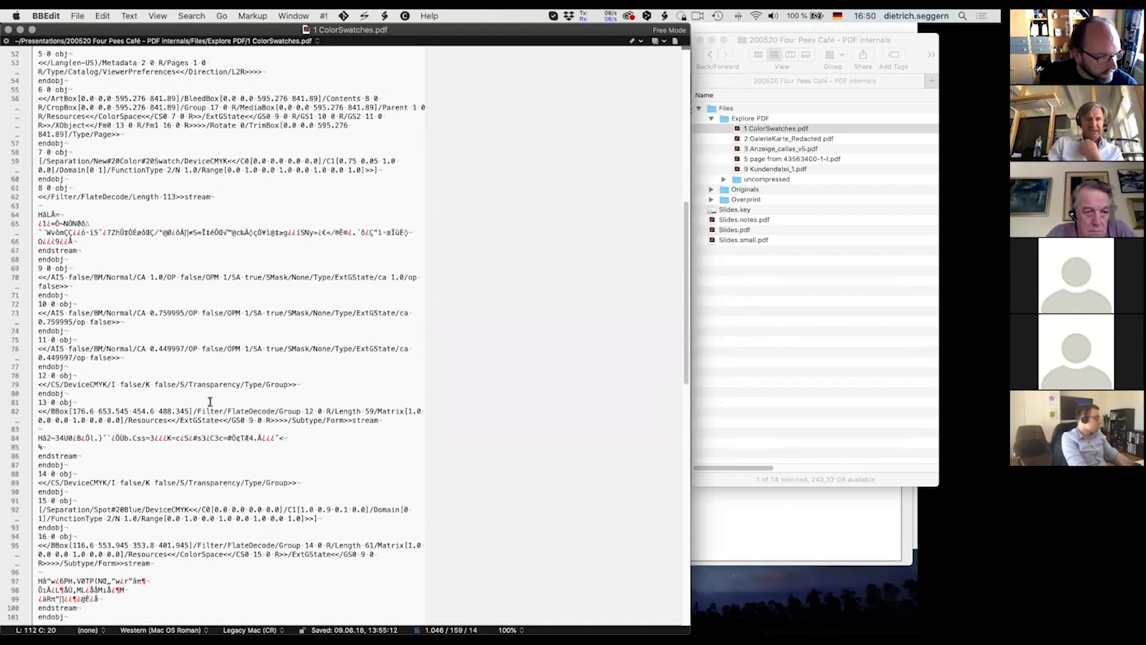
{"action": "scroll", "coordinate": [211, 402], "scroll_direction": "down", "scroll_amount": 2}
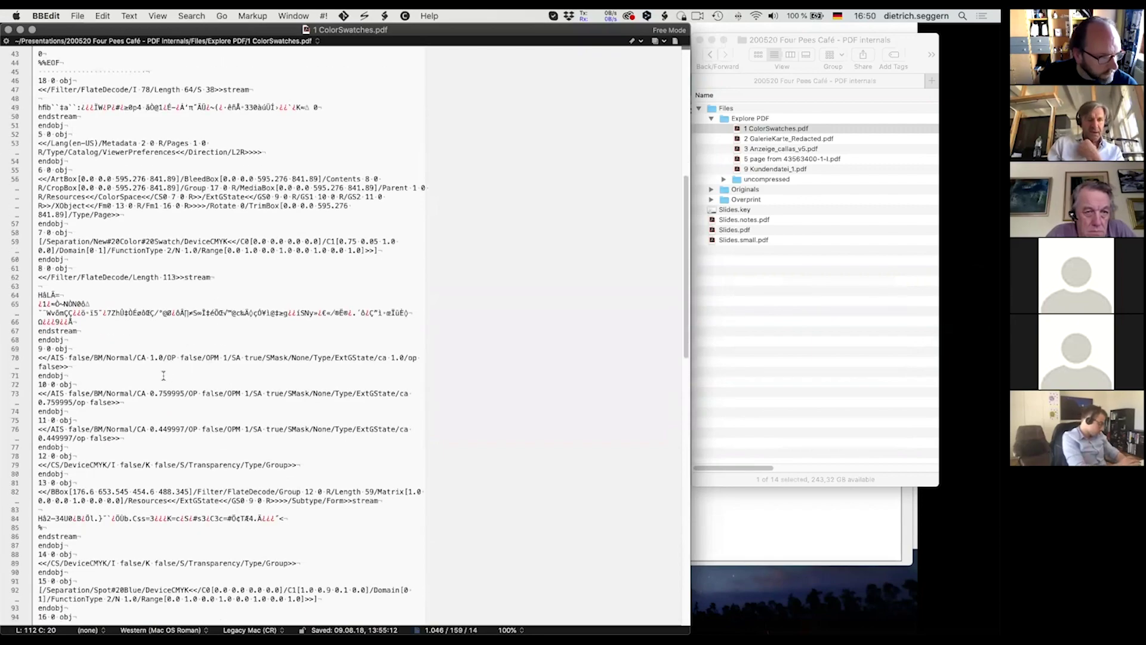
{"action": "triple_click", "coordinate": [152, 359]}
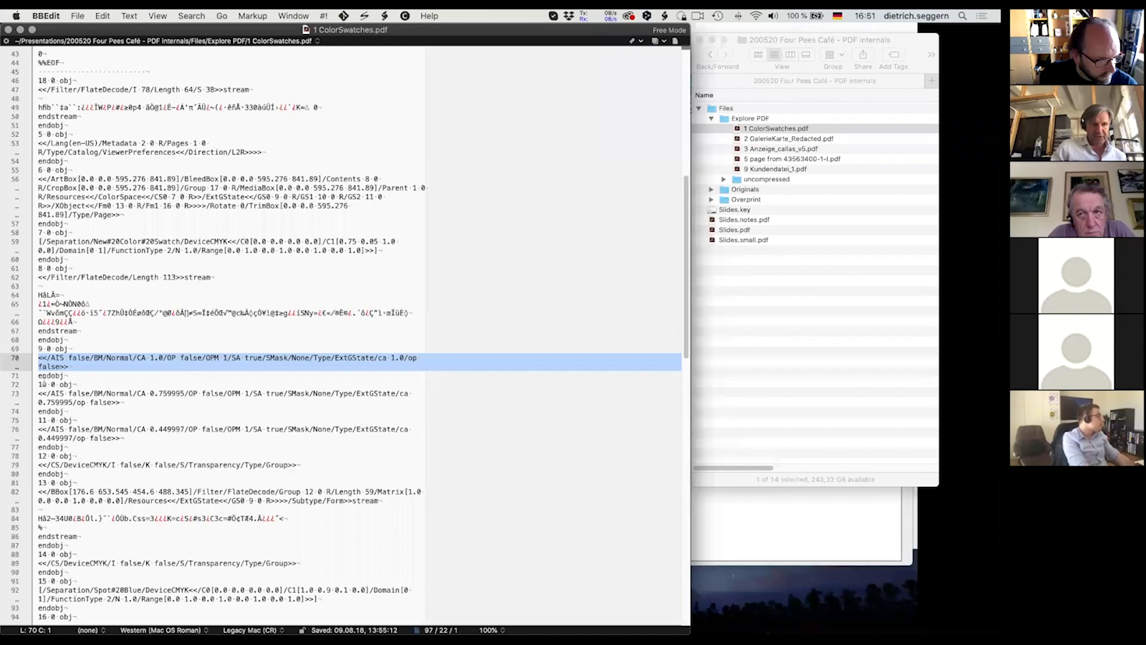
Step: Look through the compressed form XObject streams and colour space objects down to the XMP metadata in 1 ColorSwatches.pdf
{"action": "scroll", "coordinate": [90, 403], "scroll_direction": "down", "scroll_amount": 4}
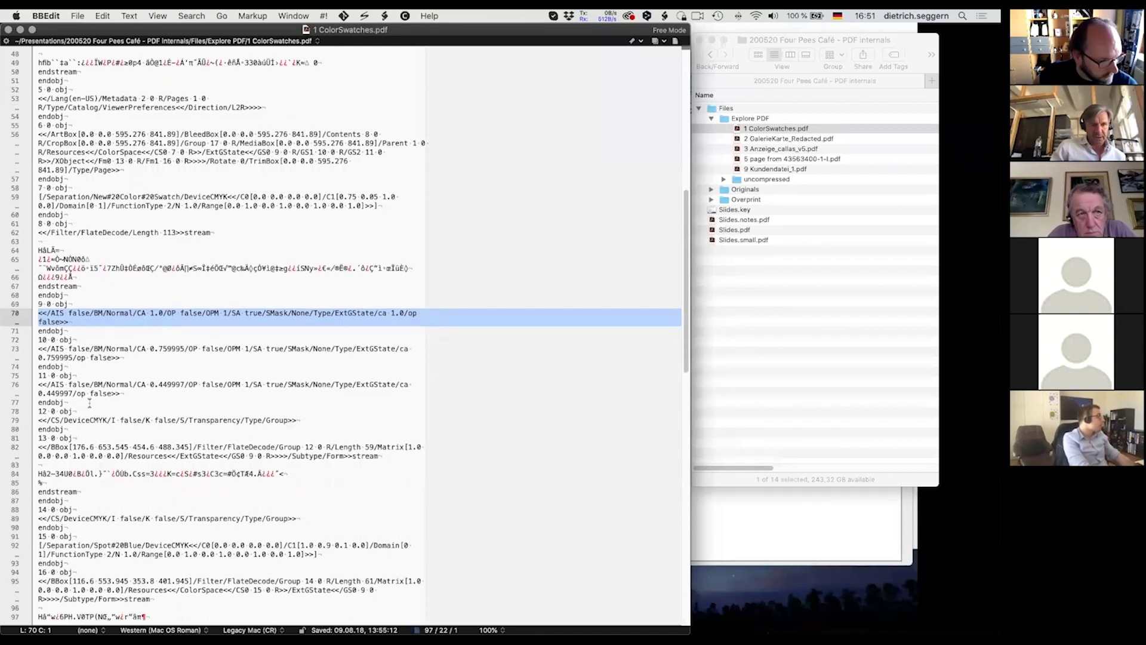
{"action": "scroll", "coordinate": [89, 403], "scroll_direction": "down", "scroll_amount": 3}
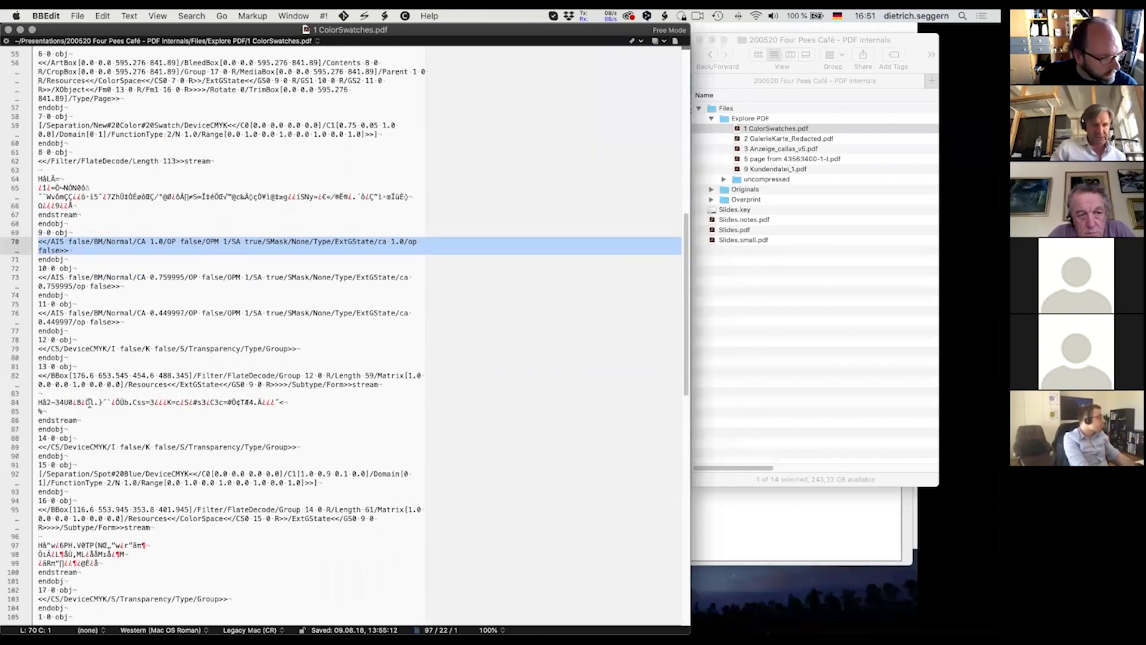
{"action": "scroll", "coordinate": [89, 403], "scroll_direction": "down", "scroll_amount": 2}
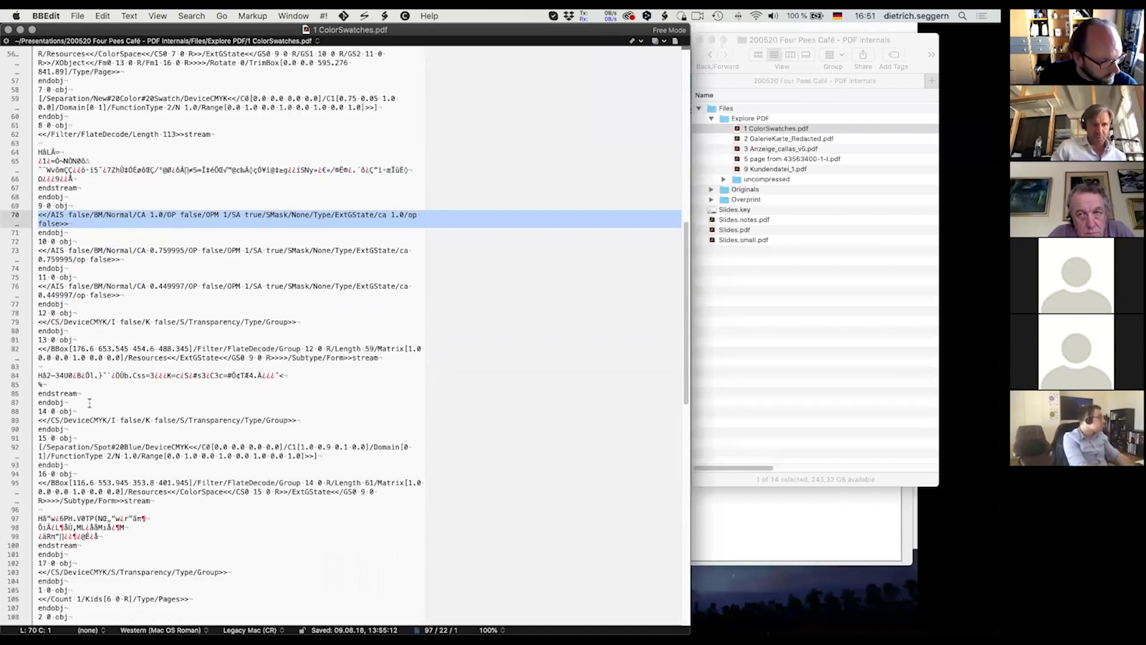
{"action": "scroll", "coordinate": [89, 403], "scroll_direction": "down", "scroll_amount": 3}
{"action": "scroll", "coordinate": [89, 403], "scroll_direction": "down", "scroll_amount": 5}
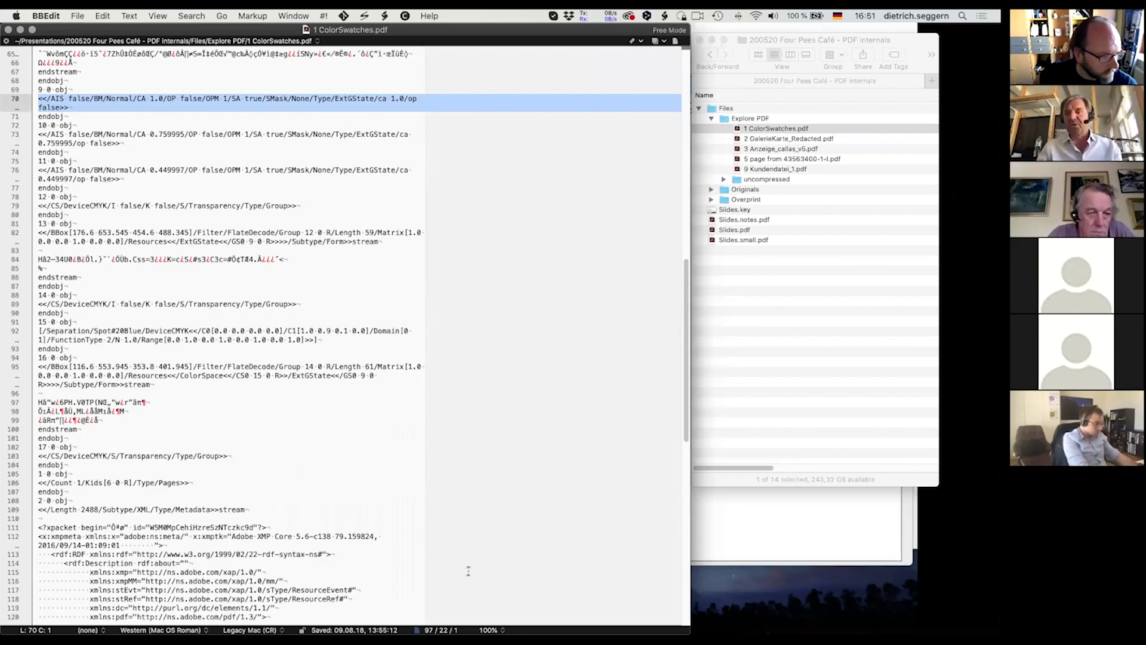
Step: Switch to callas pdfToolbox and open 1 ColorSwatches.pdf in it from the Explore PDF folder in Finder
{"action": "left_click", "coordinate": [765, 388]}
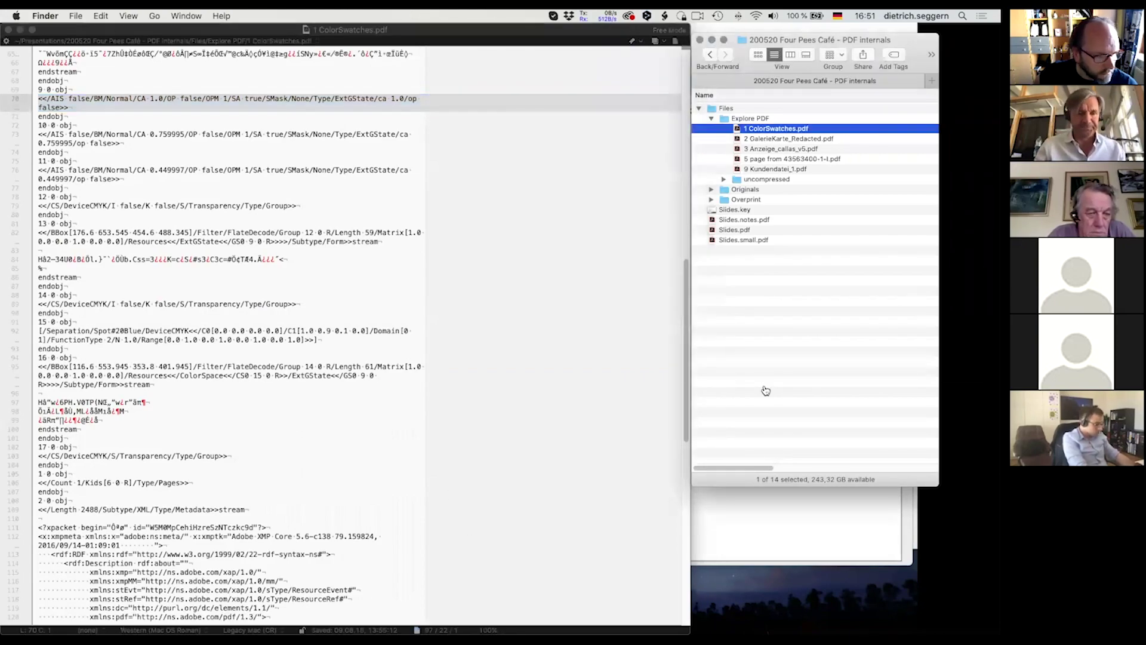
{"action": "key", "text": "super+Tab"}
{"action": "key", "text": "super+Tab"}
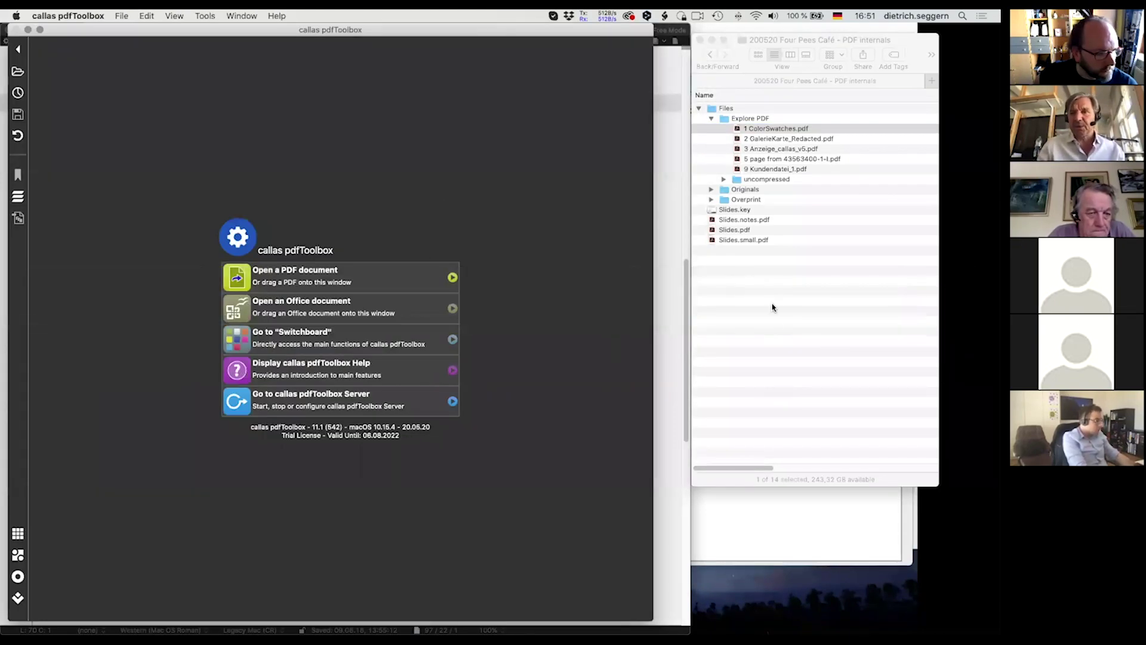
{"action": "left_click_drag", "start_coordinate": [749, 130], "coordinate": [446, 129]}
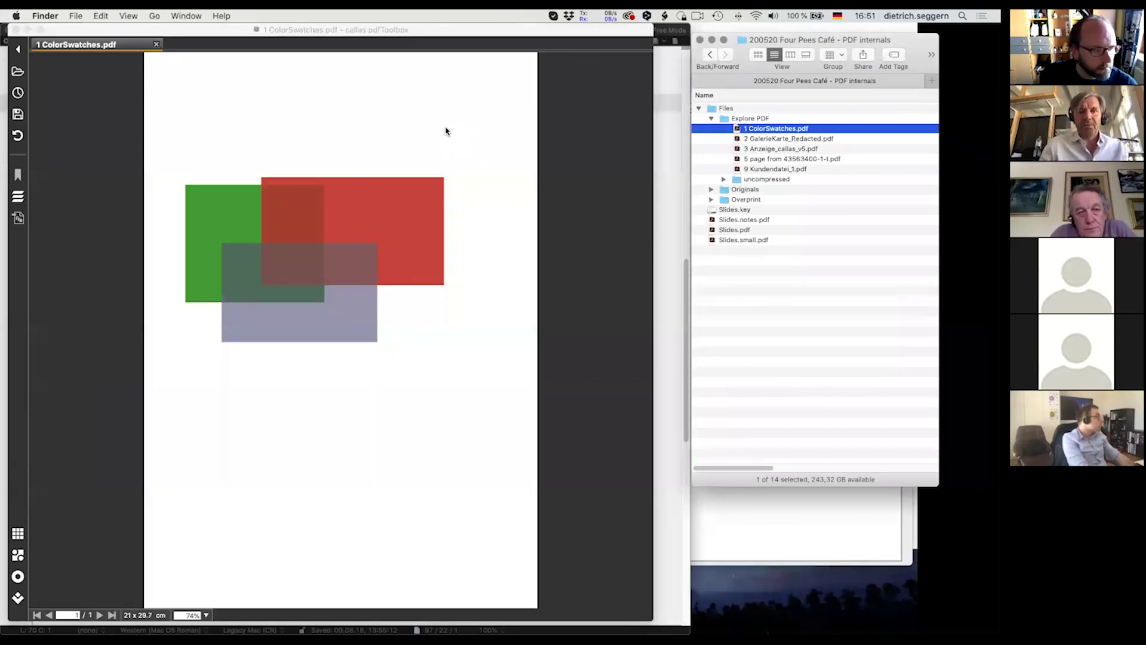
Step: Display the internal PDF structure of 1 ColorSwatches.pdf beside the page and generate an uncompressed copy of the file
{"action": "left_click", "coordinate": [232, 34]}
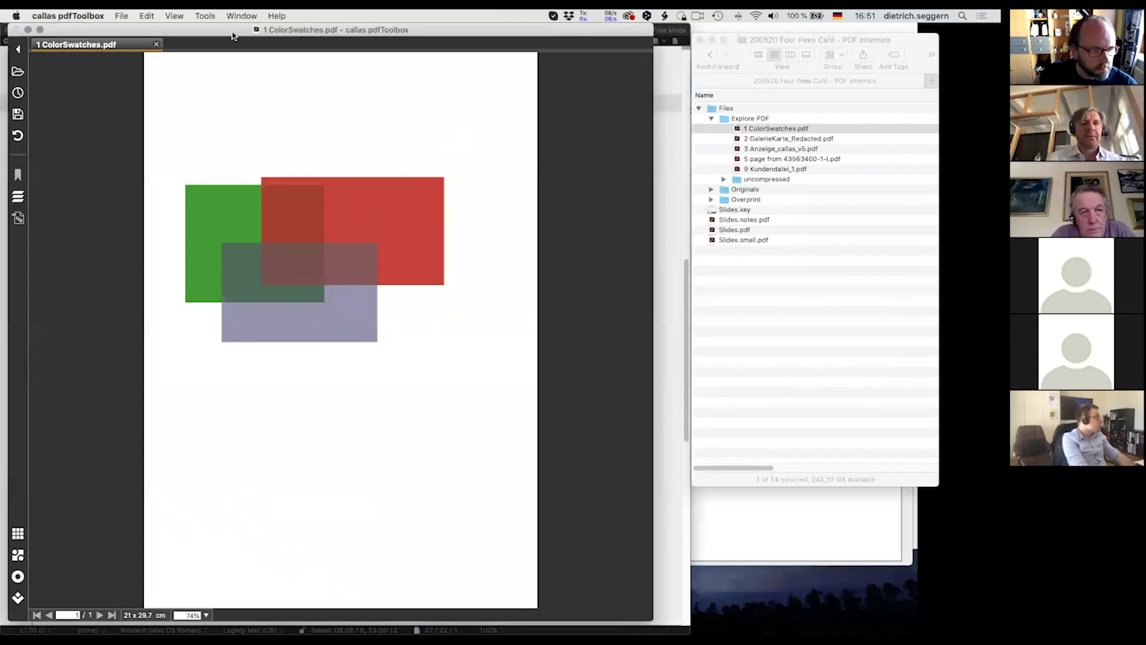
{"action": "left_click", "coordinate": [204, 16]}
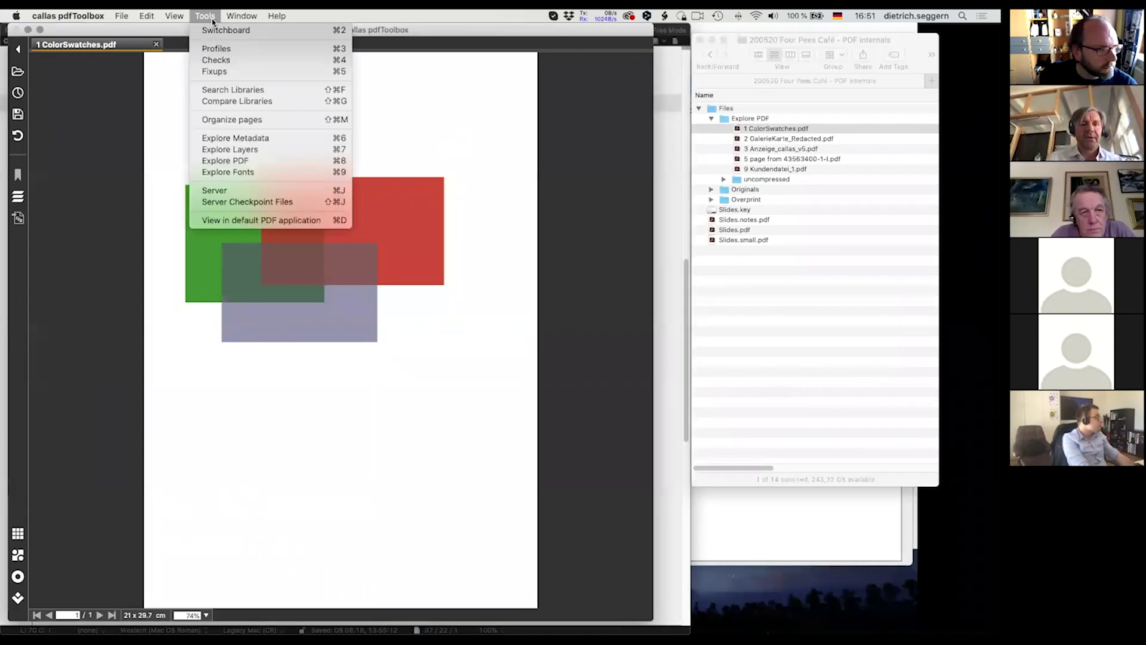
{"action": "left_click", "coordinate": [220, 161]}
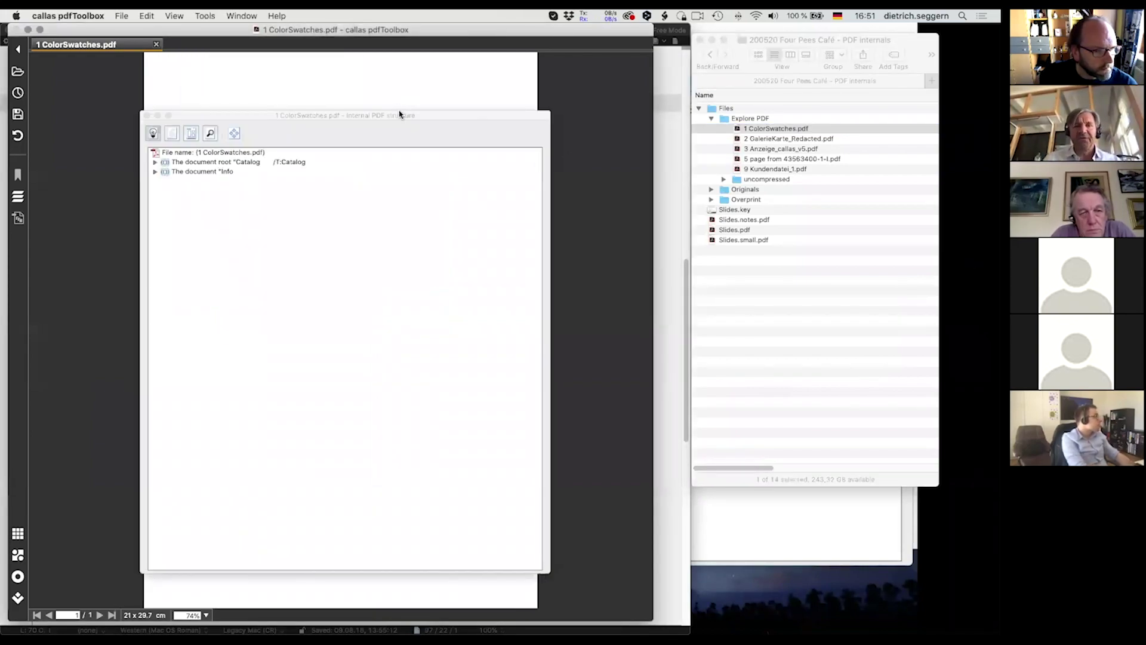
{"action": "left_click_drag", "start_coordinate": [399, 115], "coordinate": [775, 82]}
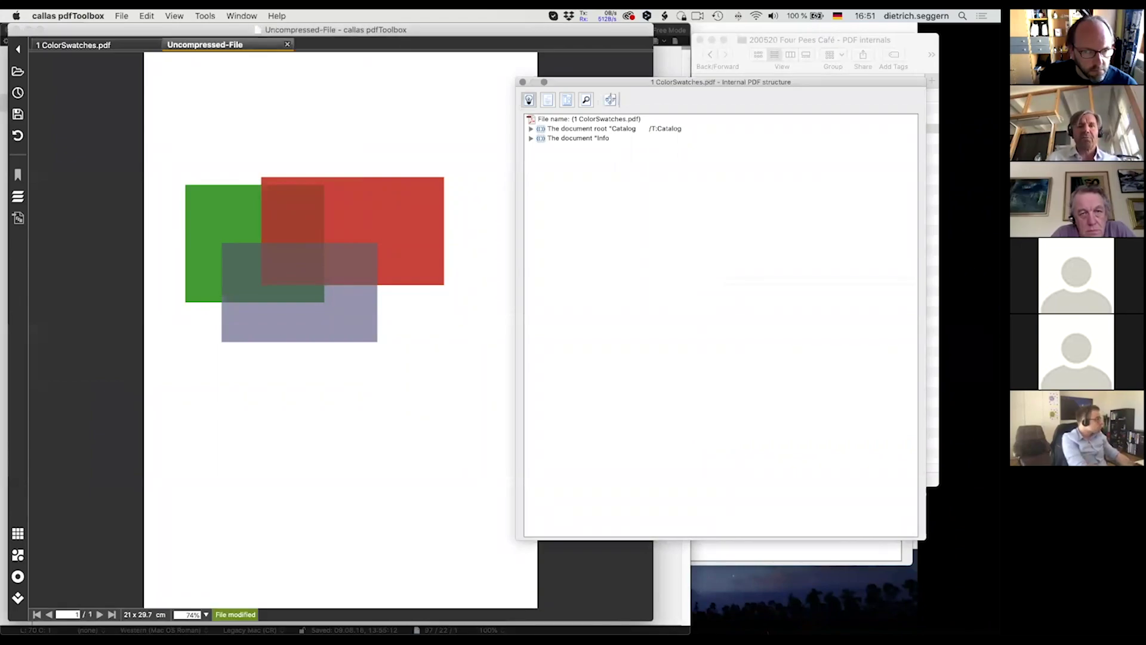
Step: Compare the page of the uncompressed copy with the original 1 ColorSwatches.pdf, ending on the uncompressed copy
{"action": "left_click", "coordinate": [267, 48]}
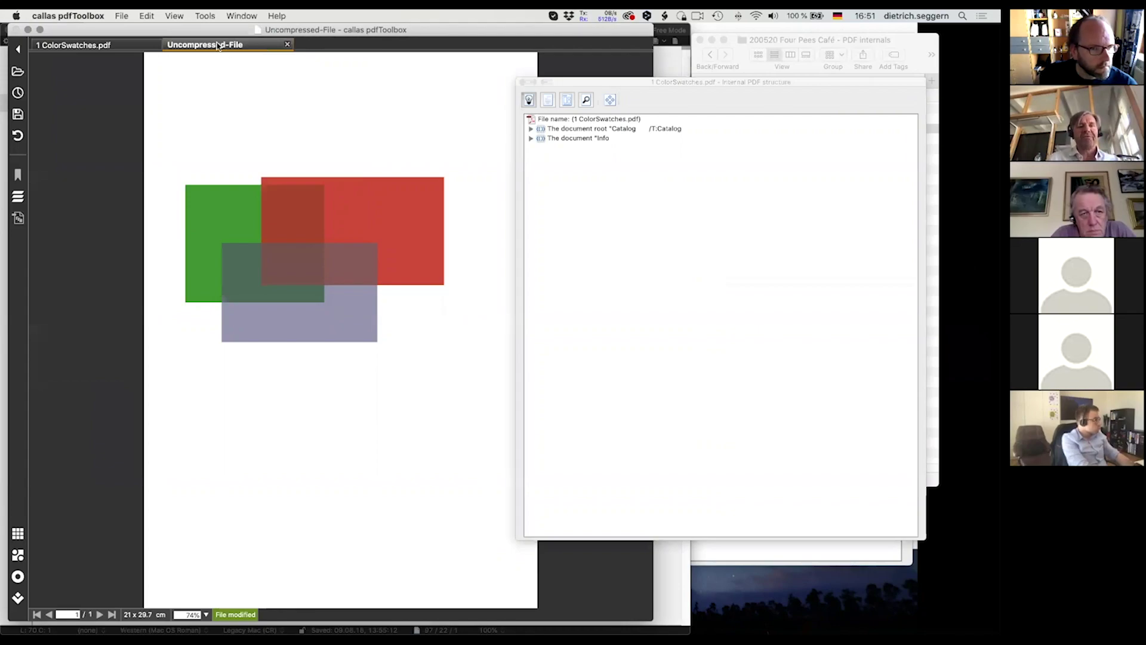
{"action": "left_click", "coordinate": [148, 47]}
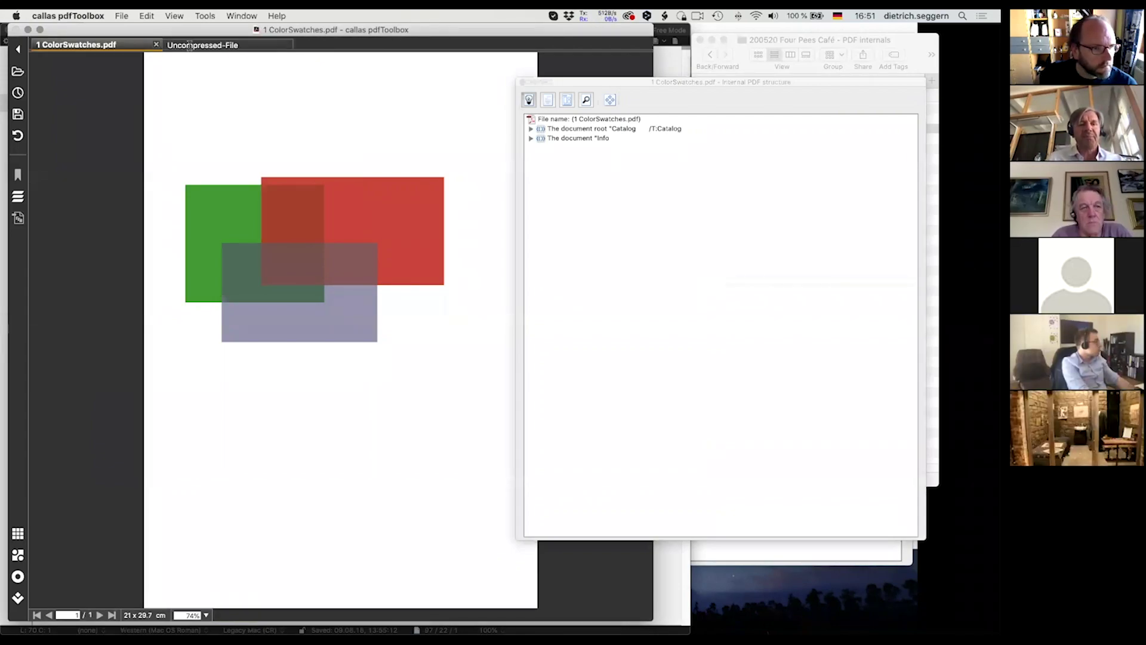
{"action": "left_click", "coordinate": [187, 46]}
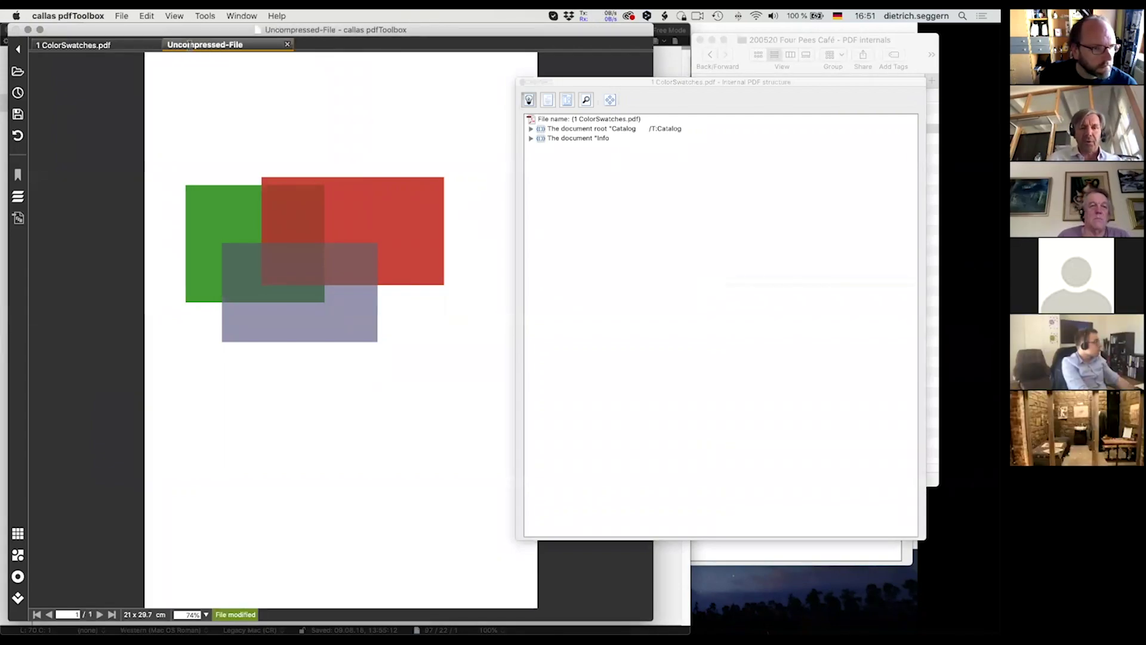
Step: Save the uncompressed copy as Uncompressed-File.pdf in the Explore PDF folder
{"action": "left_click", "coordinate": [122, 16]}
{"action": "left_click", "coordinate": [135, 71]}
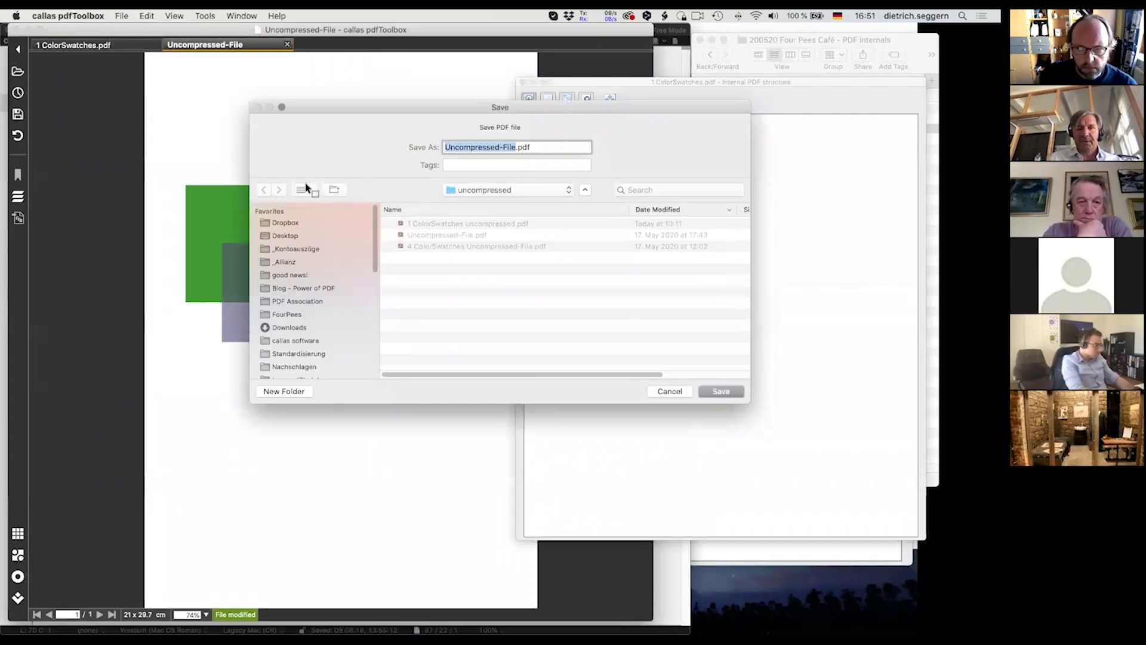
{"action": "left_click", "coordinate": [457, 190]}
{"action": "left_click", "coordinate": [455, 203]}
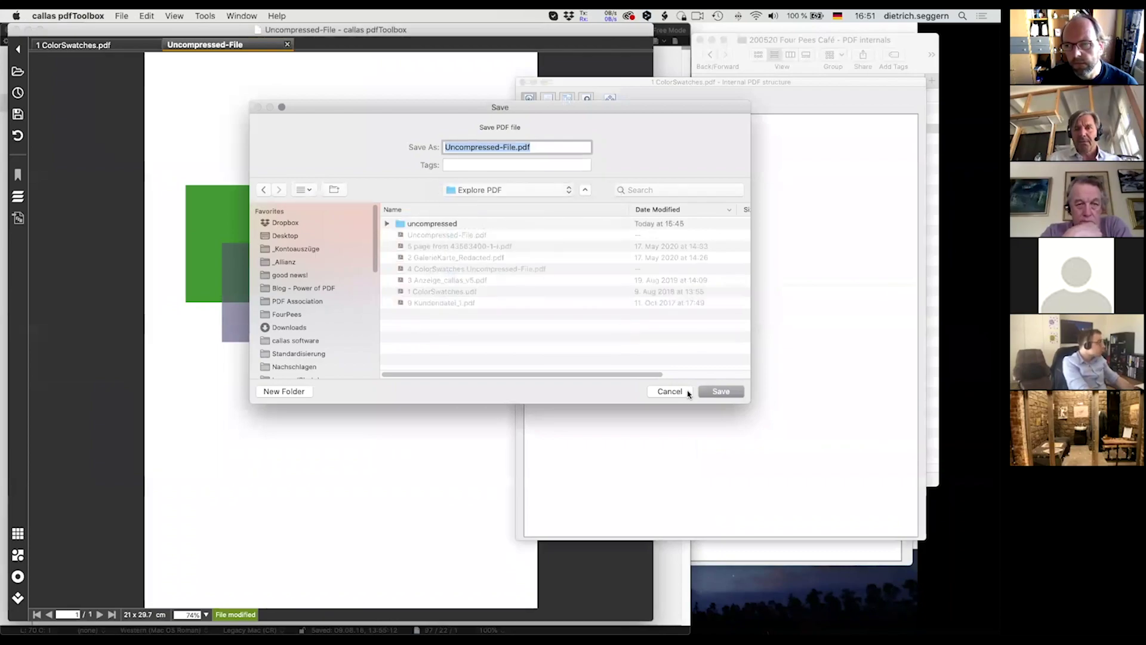
{"action": "left_click", "coordinate": [717, 391]}
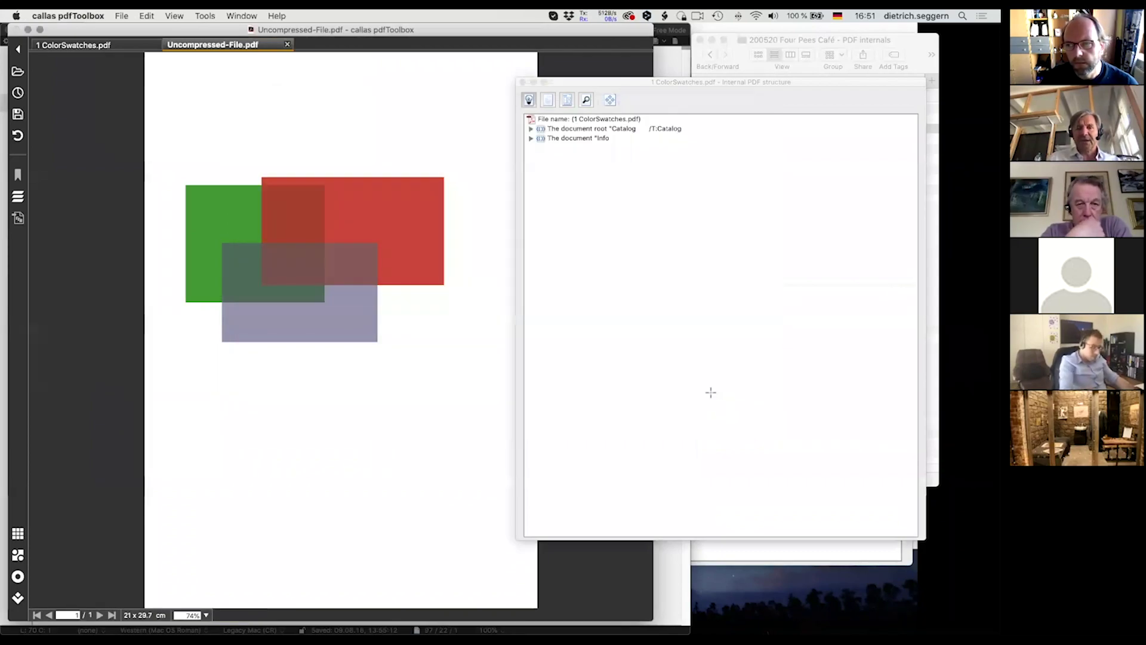
Step: Open Uncompressed-File.pdf from the Explore PDF folder in Finder with BBEdit
{"action": "key", "text": "super+Tab"}
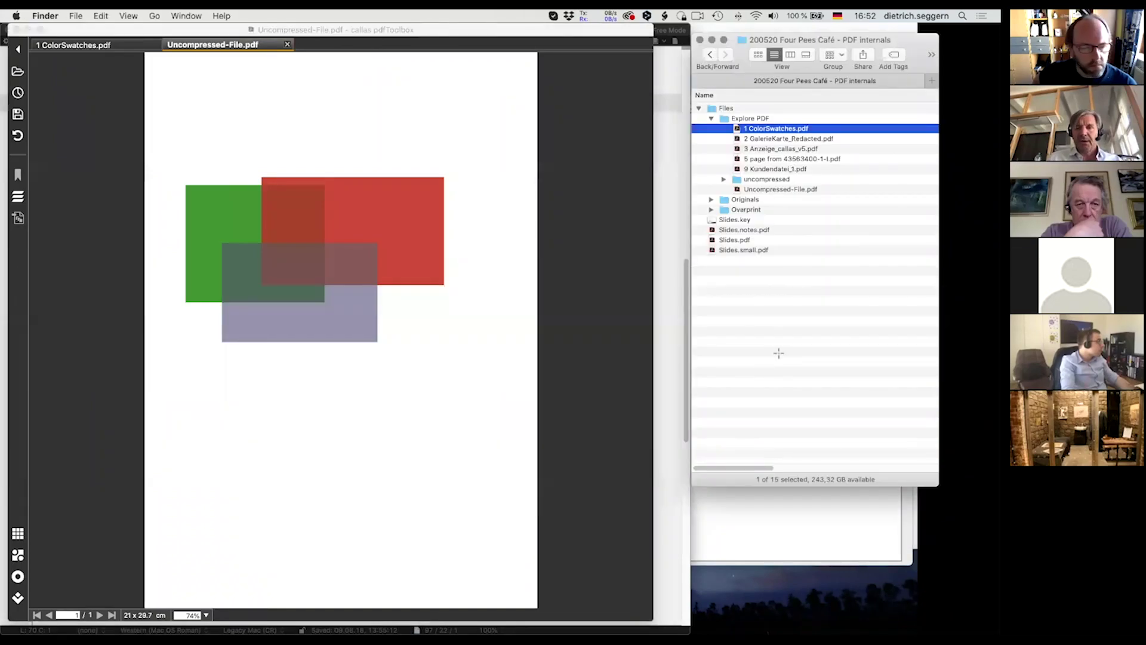
{"action": "left_click", "coordinate": [803, 311]}
{"action": "left_click", "coordinate": [756, 190]}
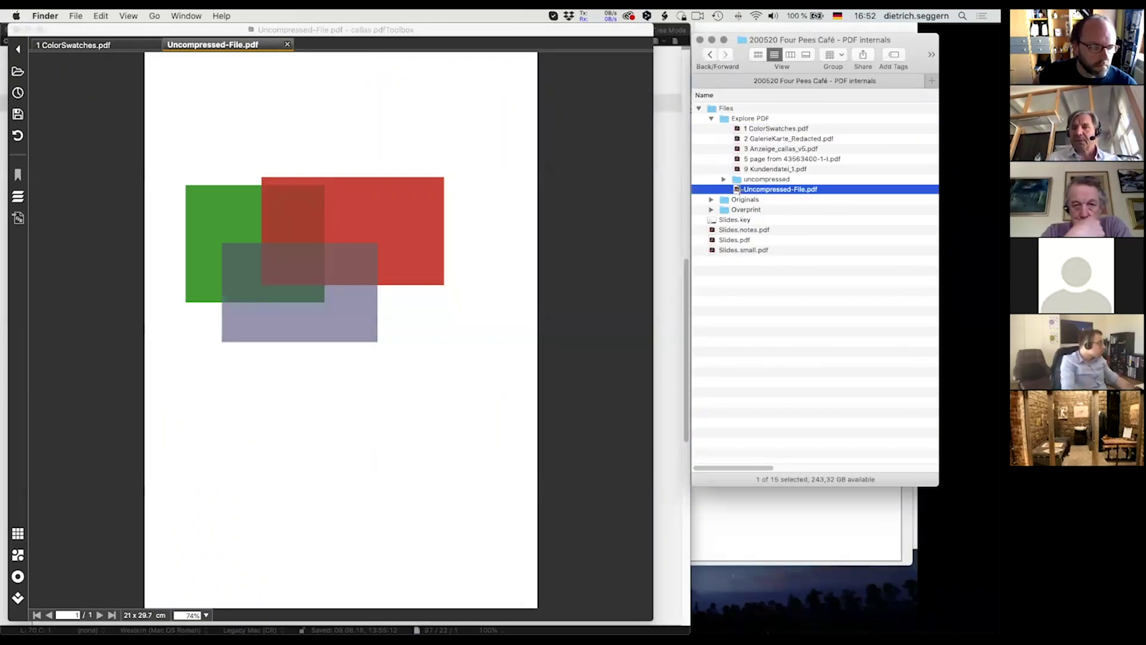
{"action": "left_click_drag", "start_coordinate": [739, 188], "coordinate": [827, 317]}
{"action": "key", "text": "super+Tab"}
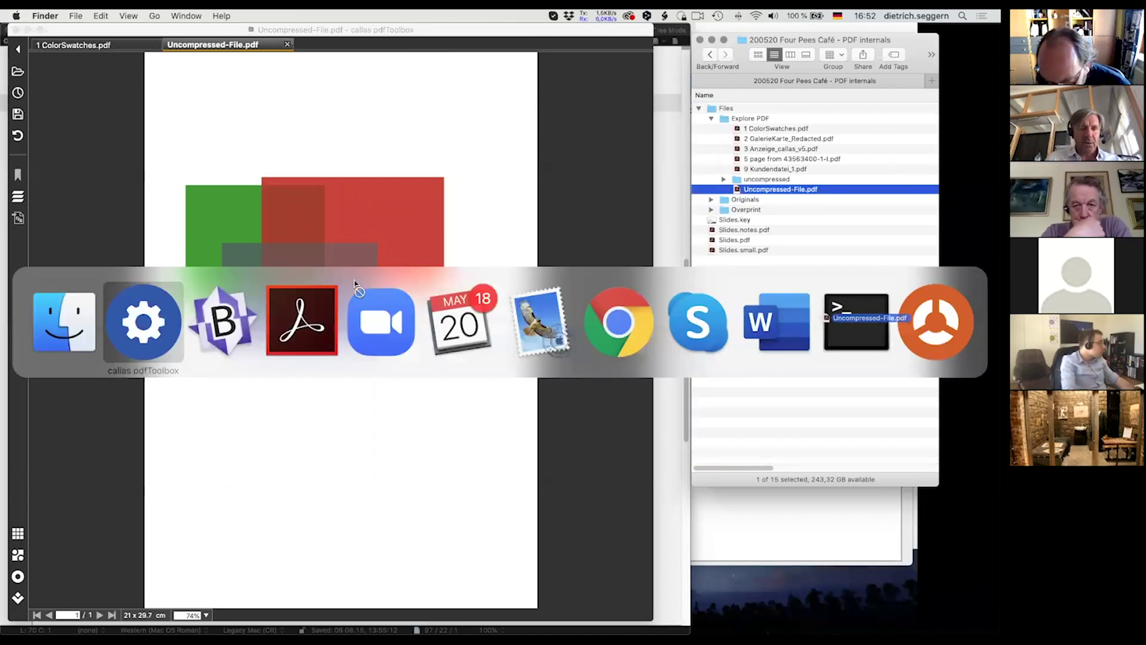
{"action": "left_click_drag", "start_coordinate": [356, 284], "coordinate": [224, 319]}
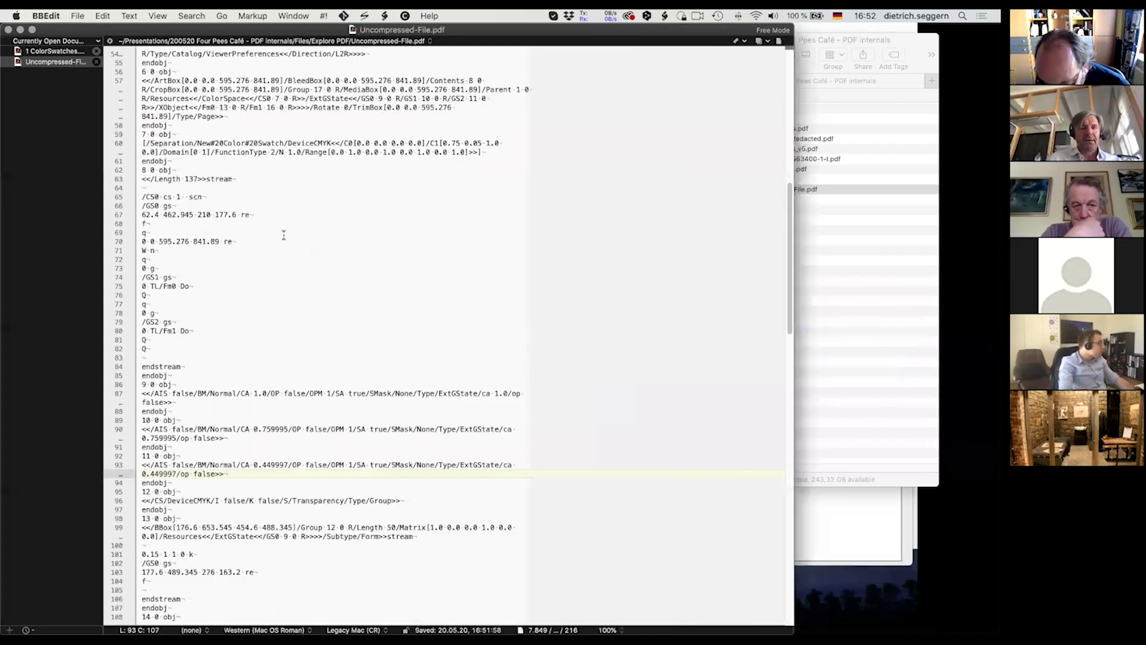
Step: Read through the uncompressed objects in Uncompressed-File.pdf and select the drawing operators in the form XObject stream of object 13
{"action": "scroll", "coordinate": [284, 235], "scroll_direction": "down", "scroll_amount": 6}
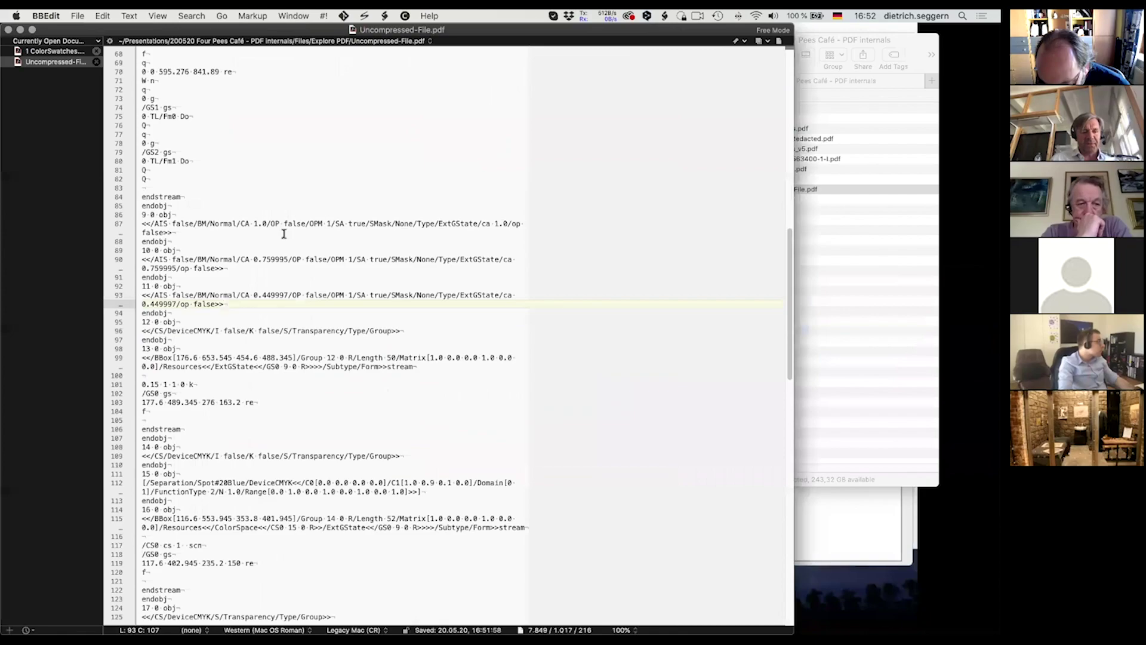
{"action": "scroll", "coordinate": [283, 234], "scroll_direction": "down", "scroll_amount": 7}
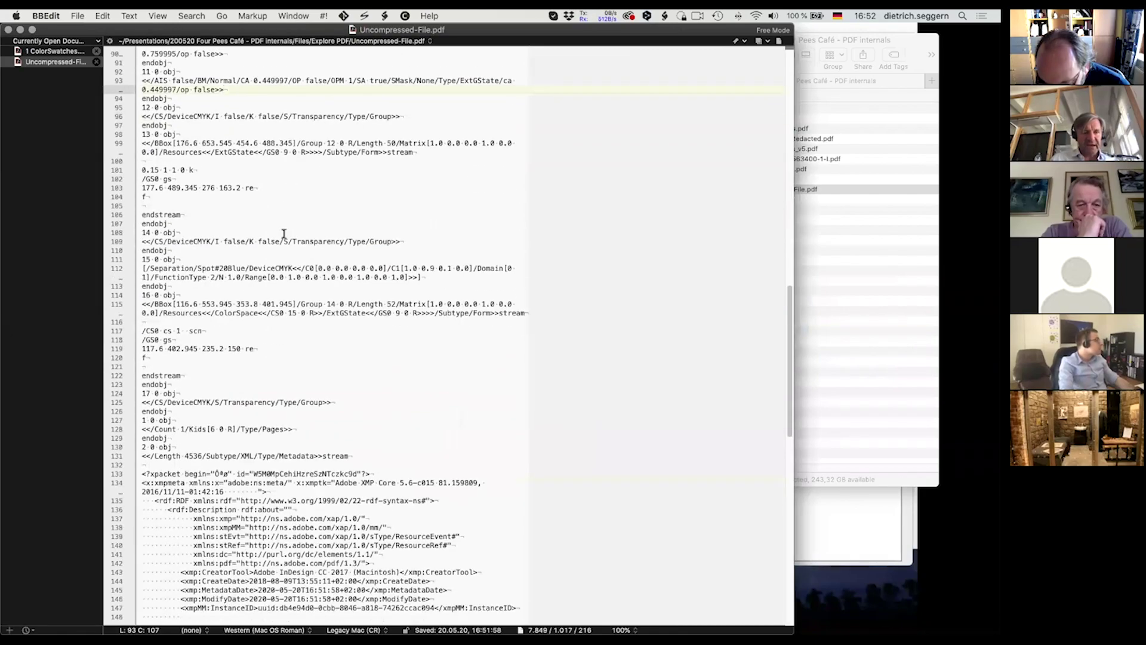
{"action": "scroll", "coordinate": [284, 234], "scroll_direction": "up", "scroll_amount": 1}
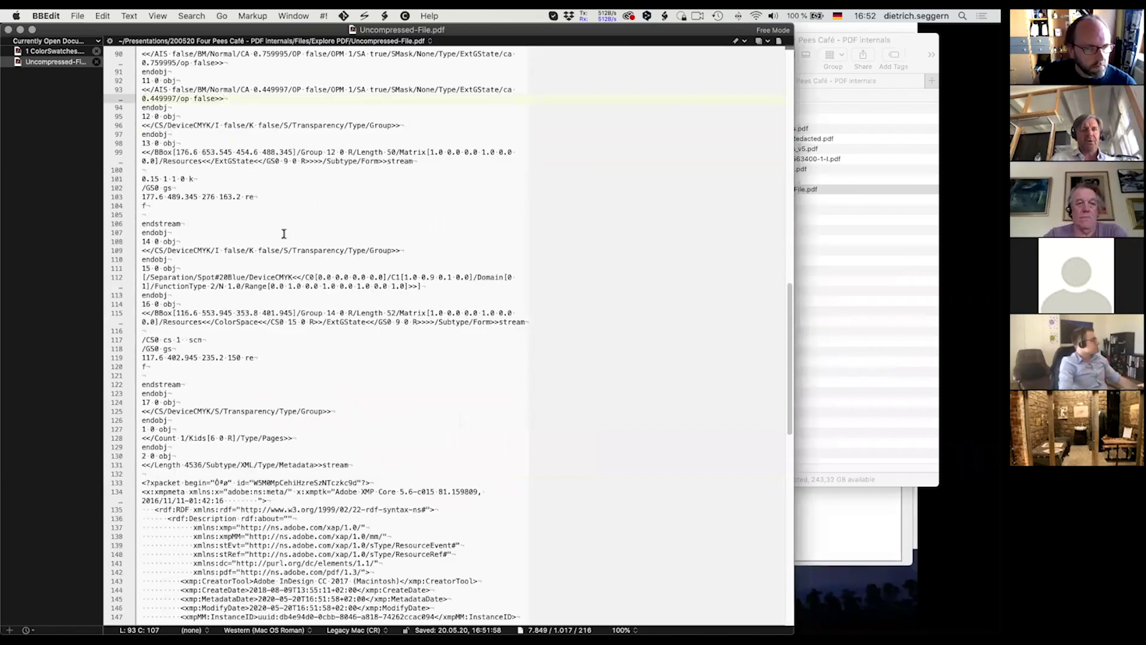
{"action": "scroll", "coordinate": [284, 234], "scroll_direction": "up", "scroll_amount": 4}
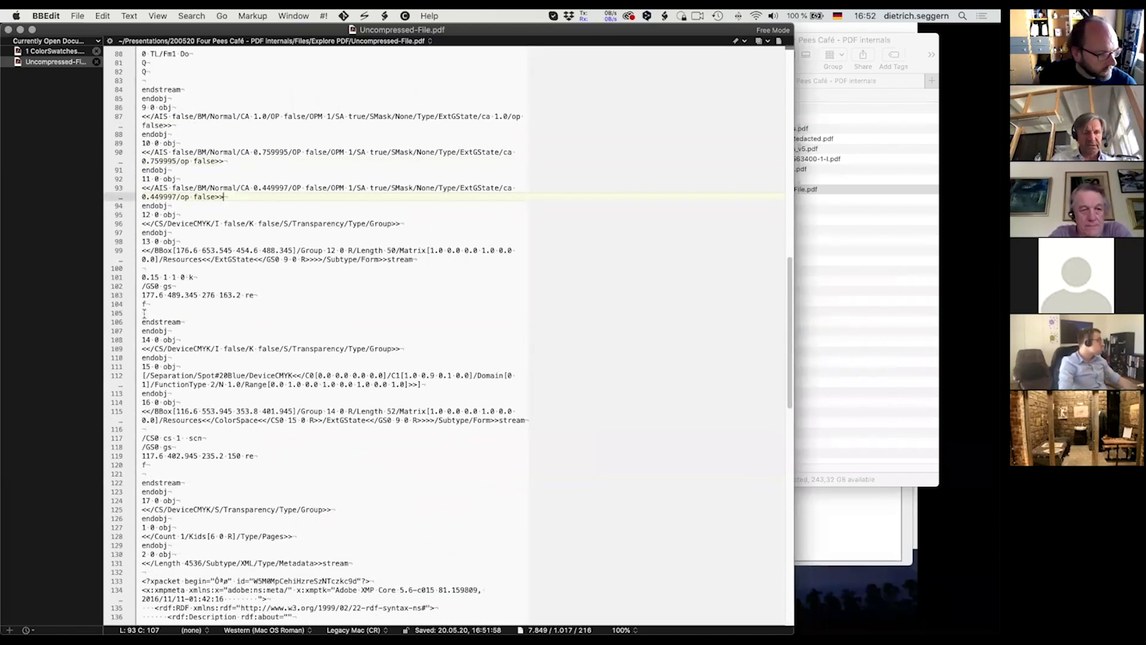
{"action": "left_click_drag", "start_coordinate": [144, 313], "coordinate": [137, 268]}
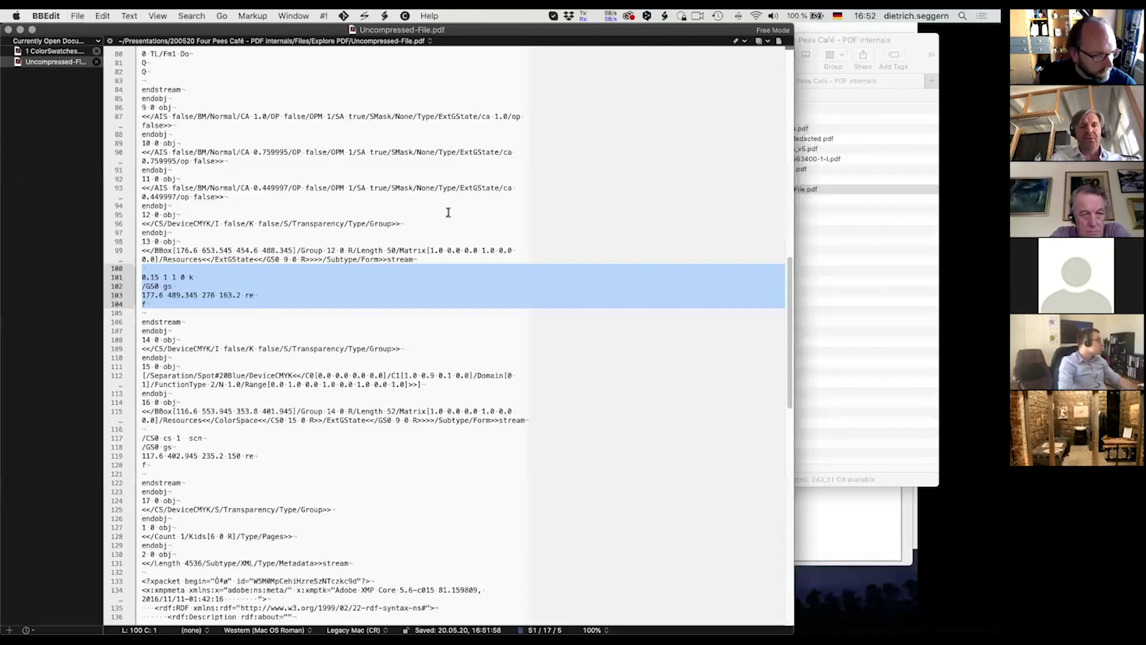
Step: Select the CA opacity value in the ExtGState of object 10 and return to the page content stream in object 8
{"action": "scroll", "coordinate": [448, 213], "scroll_direction": "up", "scroll_amount": 2}
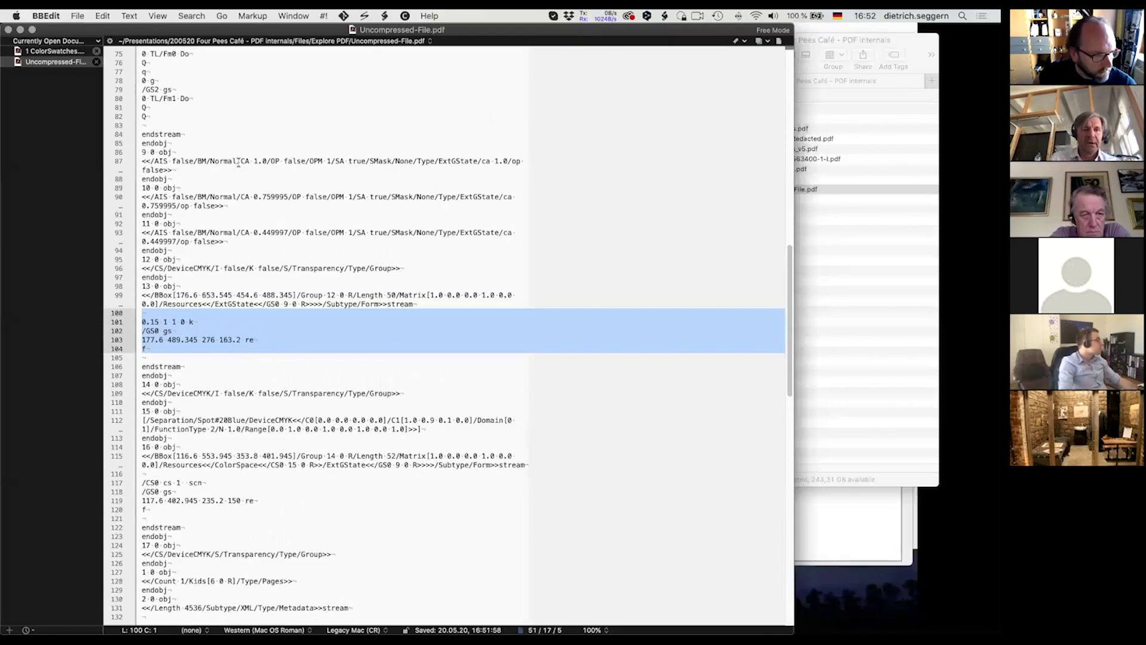
{"action": "left_click_drag", "start_coordinate": [255, 197], "coordinate": [284, 197]}
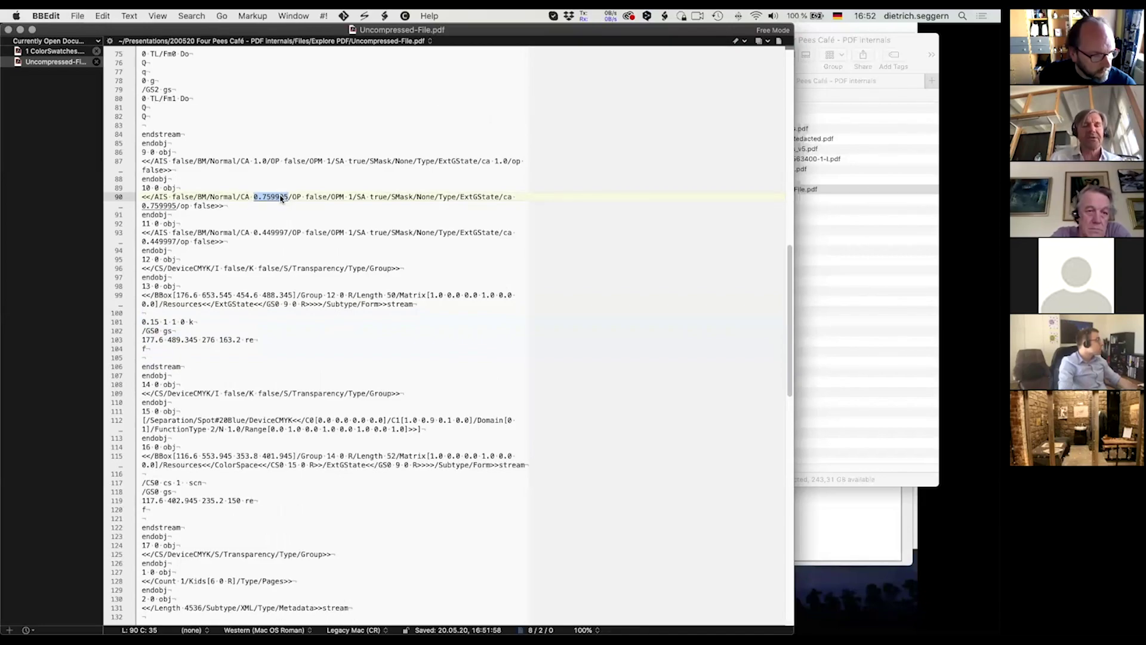
{"action": "scroll", "coordinate": [281, 198], "scroll_direction": "up", "scroll_amount": 4}
{"action": "scroll", "coordinate": [281, 198], "scroll_direction": "up", "scroll_amount": 15}
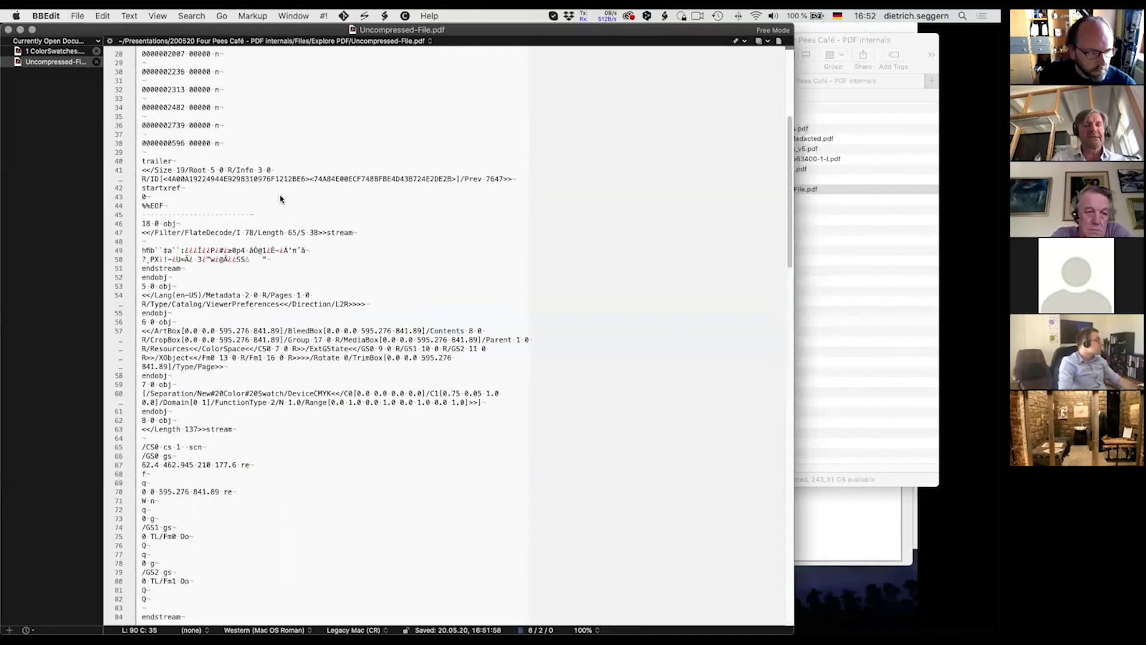
Step: Replace the CA opacity value in the ExtGState of object 10 with 1.00000
{"action": "scroll", "coordinate": [281, 199], "scroll_direction": "down", "scroll_amount": 11}
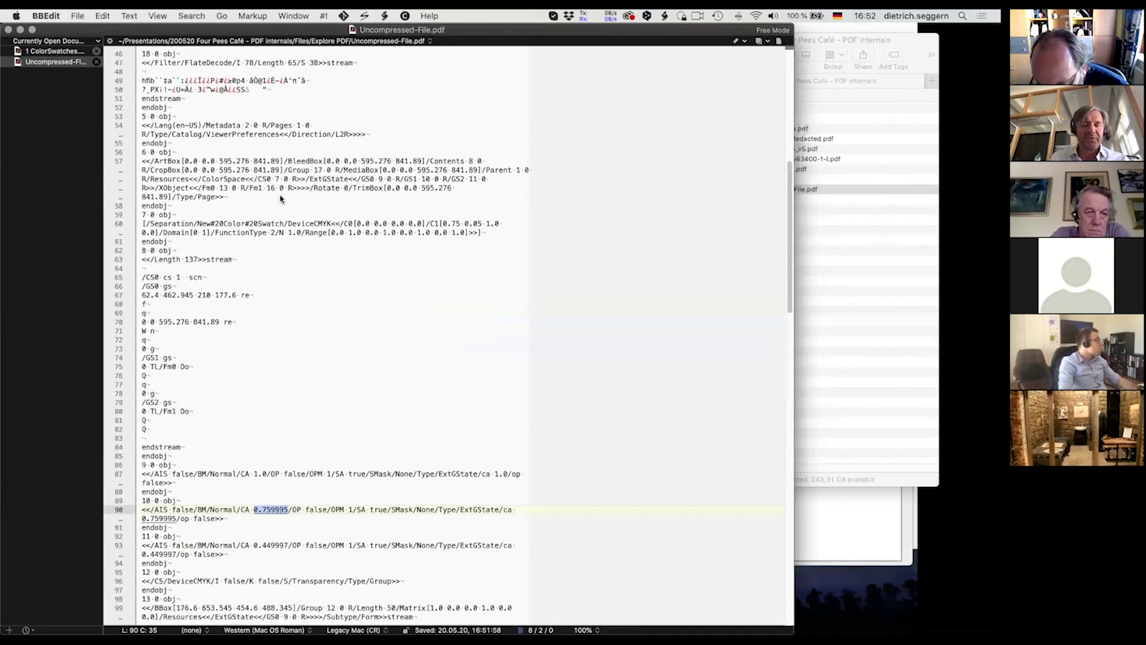
{"action": "scroll", "coordinate": [281, 199], "scroll_direction": "down", "scroll_amount": 4}
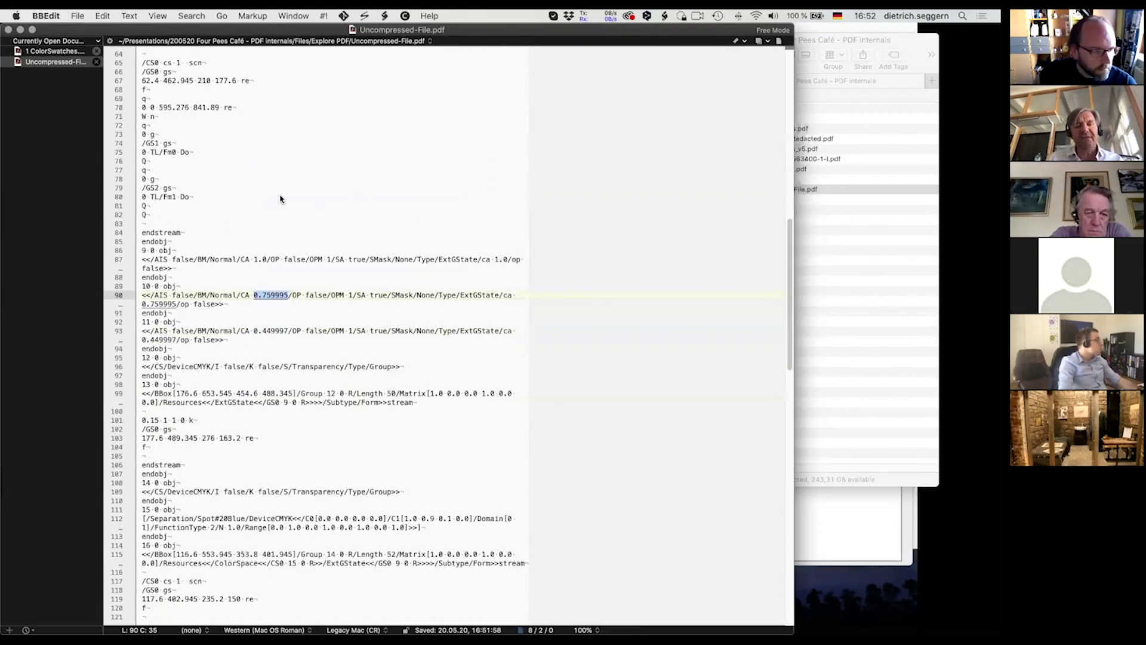
{"action": "left_click", "coordinate": [255, 295]}
{"action": "left_click_drag", "start_coordinate": [255, 295], "coordinate": [286, 295]}
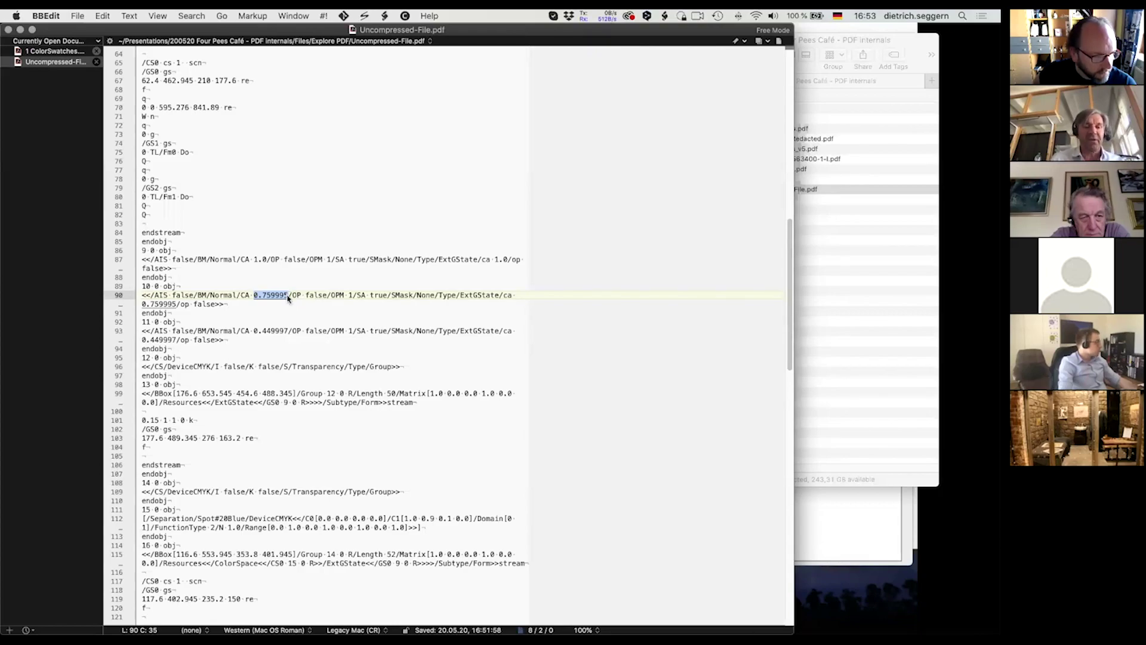
{"action": "left_click", "coordinate": [252, 294]}
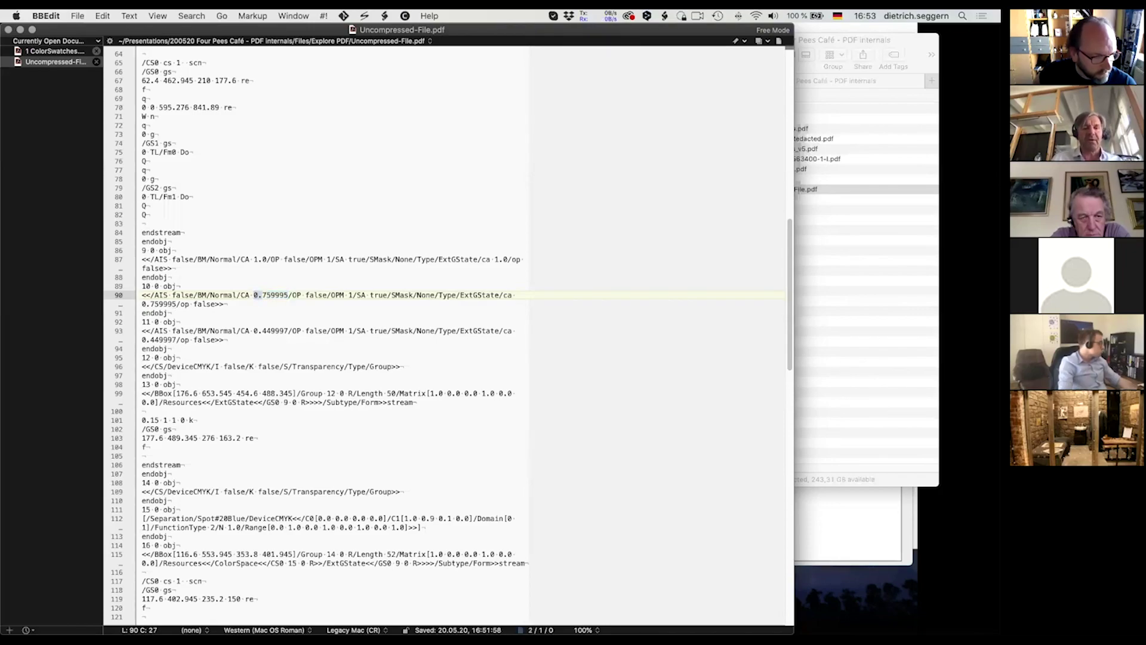
{"action": "double_click", "coordinate": [262, 295]}
{"action": "type", "text": "1.0000"}
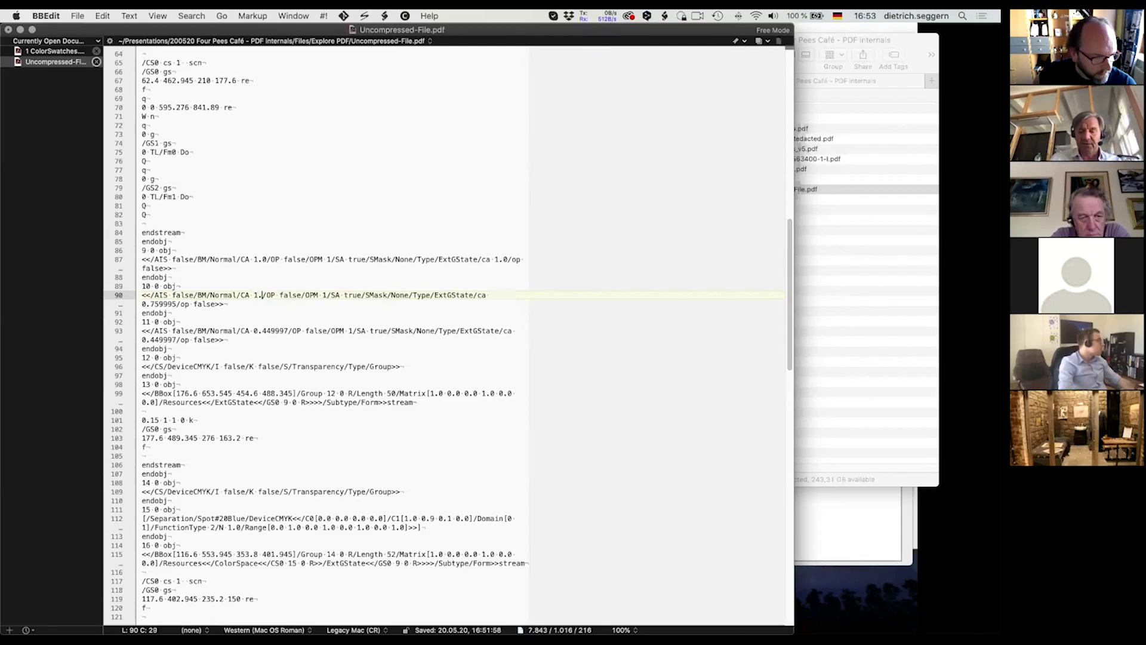
{"action": "type", "text": "0"}
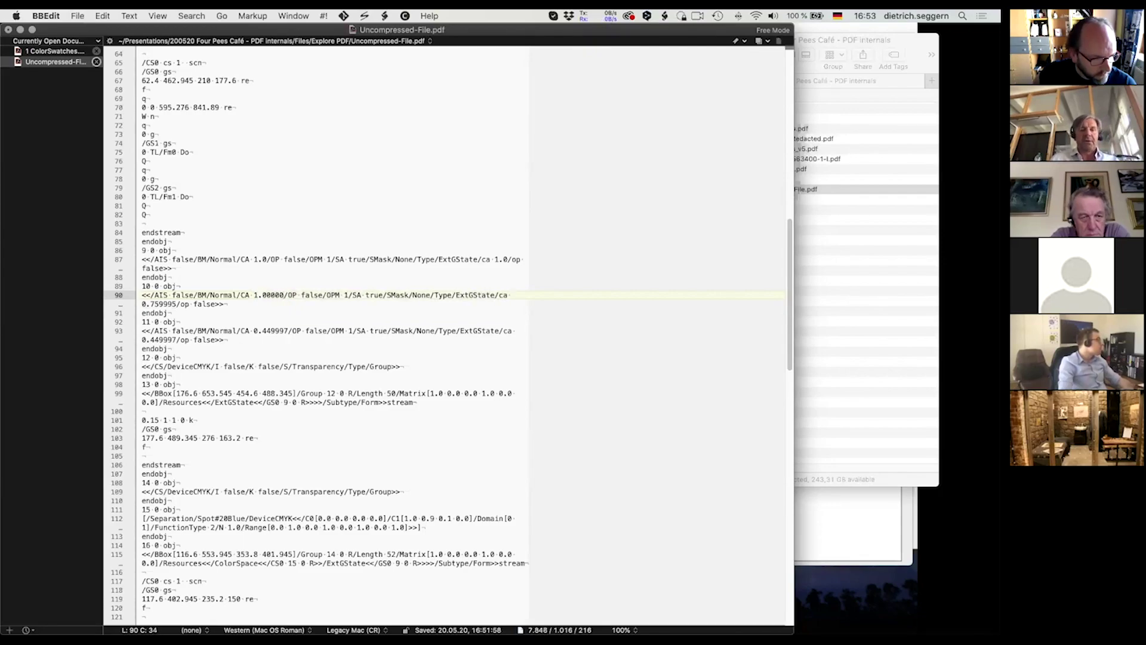
Step: Check the length of object 10's new CA value and extend it by one zero to 1.000000
{"action": "key", "text": "alt+shift+Left"}
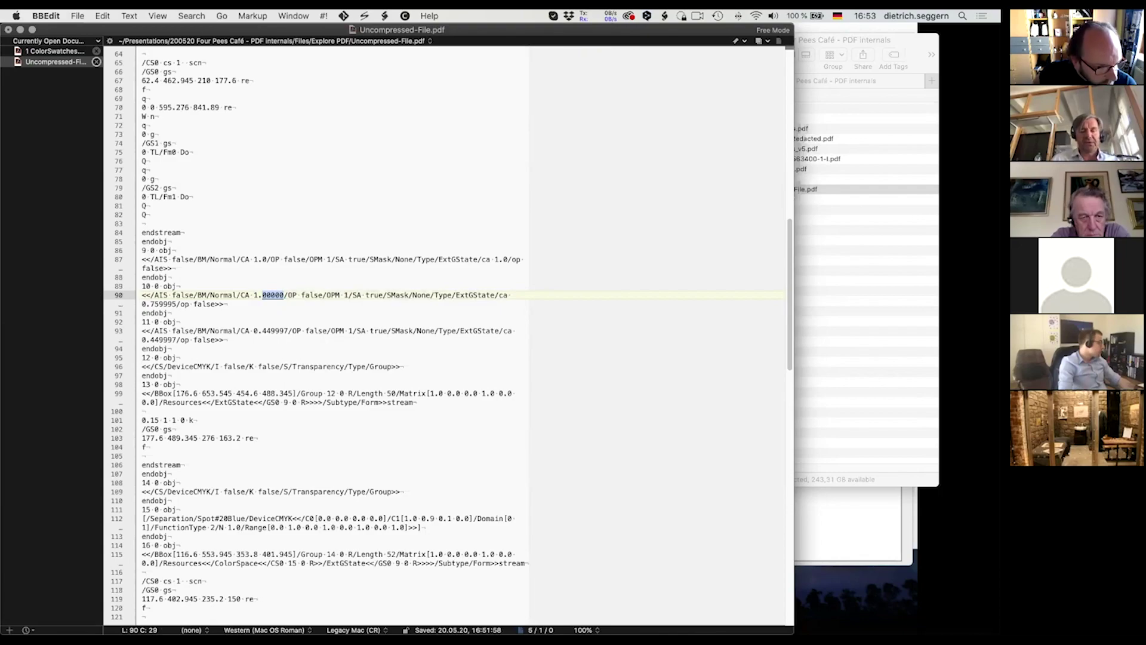
{"action": "key", "text": "Left"}
{"action": "key", "text": "Left"}
{"action": "key", "text": "Left"}
{"action": "key", "text": "alt+shift+Right"}
{"action": "key", "text": "alt+shift+Right"}
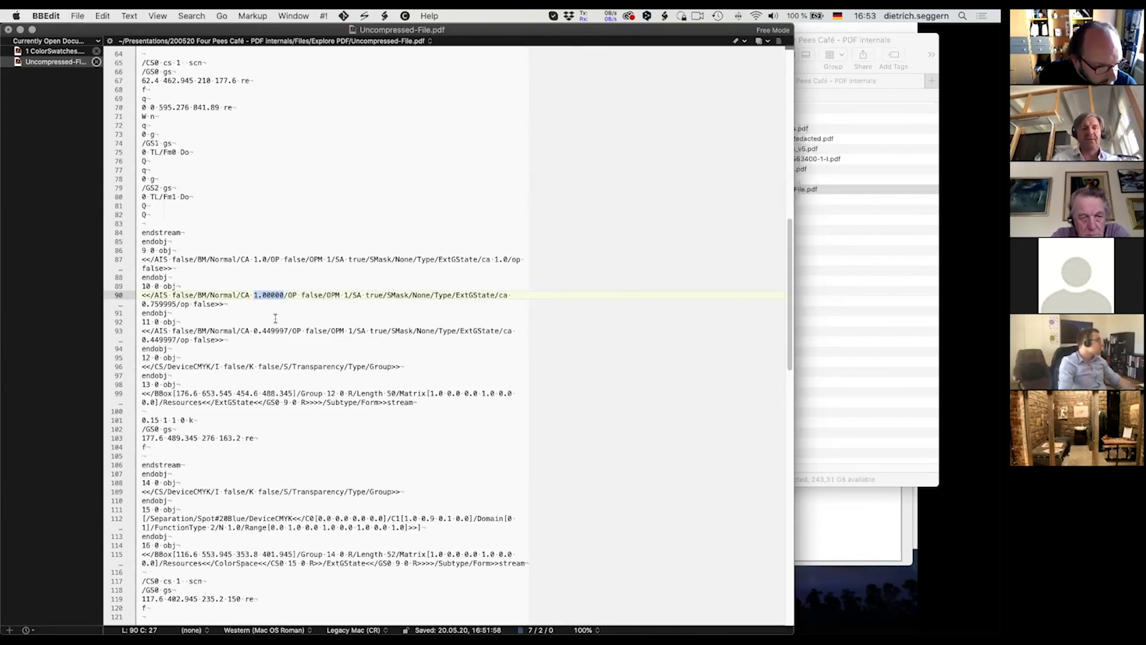
{"action": "left_click", "coordinate": [275, 295]}
{"action": "type", "text": "0"}
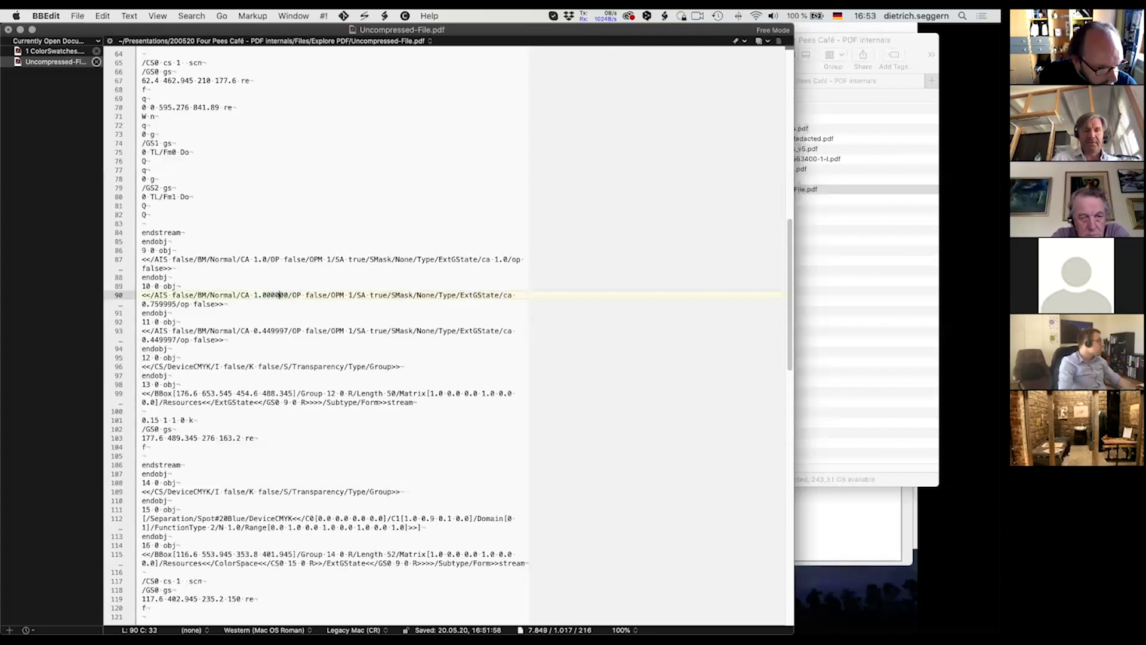
{"action": "key", "text": "alt+shift+Left"}
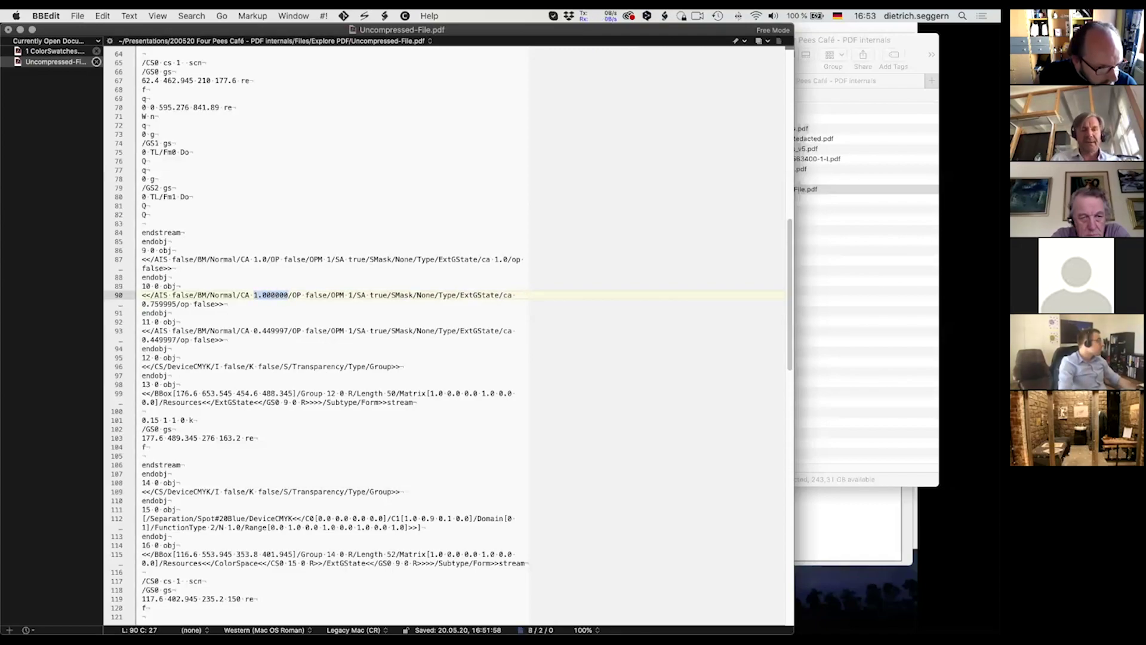
Step: Set the lowercase ca opacity value in the ExtGState of object 10 to 1.000000
{"action": "double_click", "coordinate": [160, 304]}
{"action": "key", "text": "alt+shift+Left"}
{"action": "key", "text": "alt+shift+Left"}
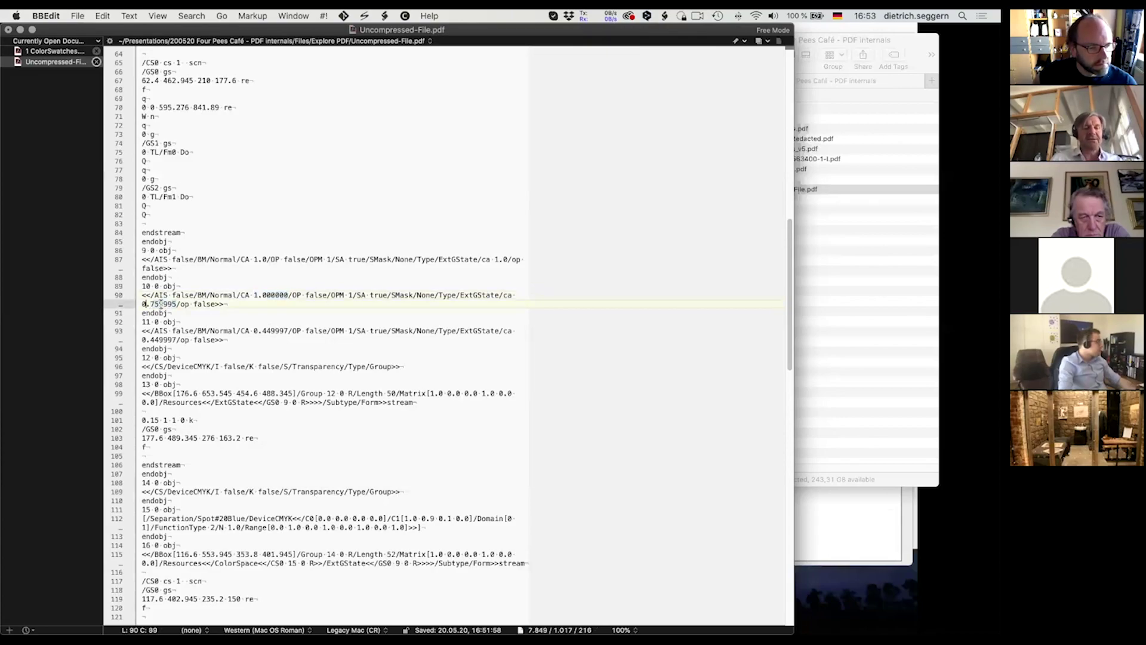
{"action": "key", "text": "alt+shift+Right"}
{"action": "type", "text": "1.000000"}
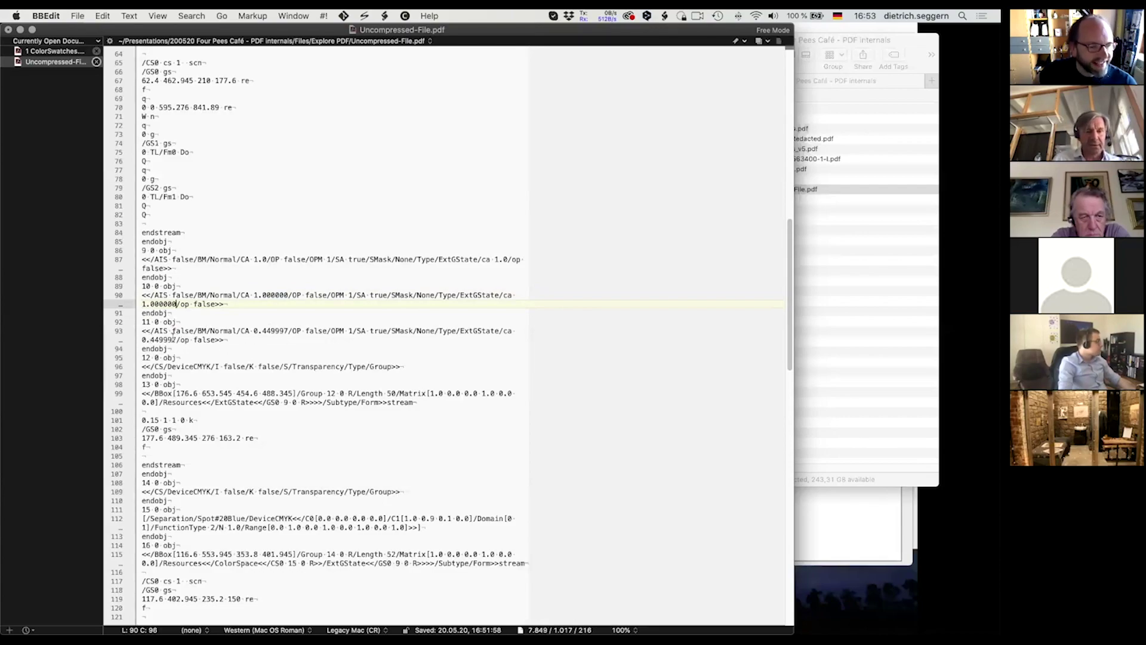
Step: Set both the ca and CA opacity values in the ExtGState of object 11 to 1.000000 and save the file
{"action": "left_click_drag", "start_coordinate": [177, 340], "coordinate": [139, 340]}
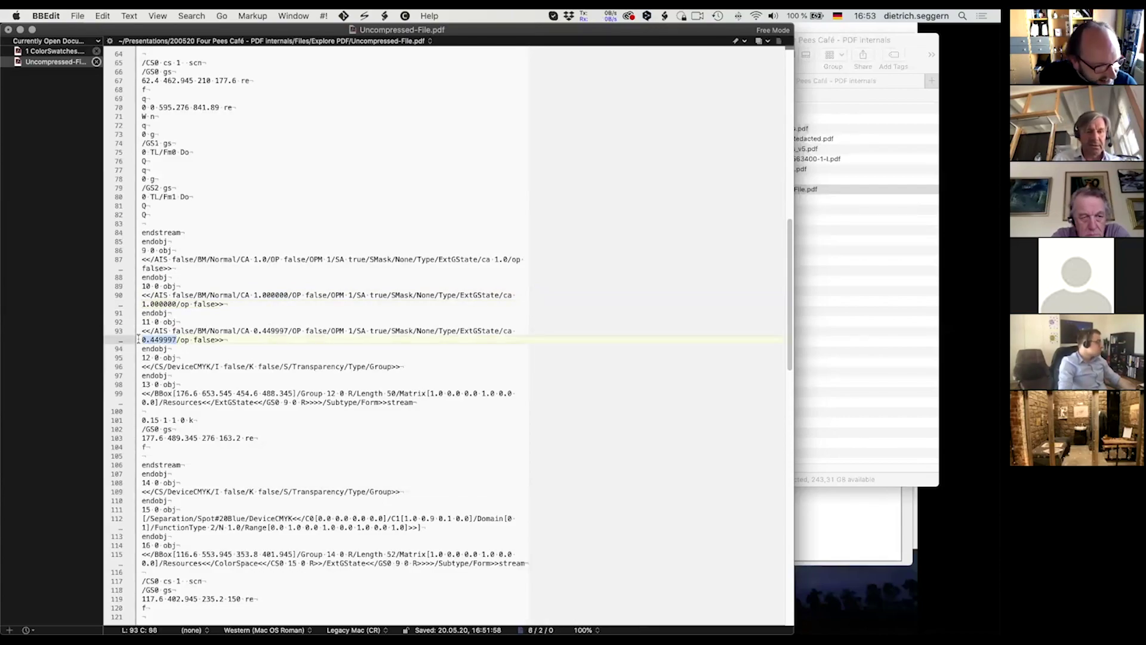
{"action": "type", "text": "1.000000"}
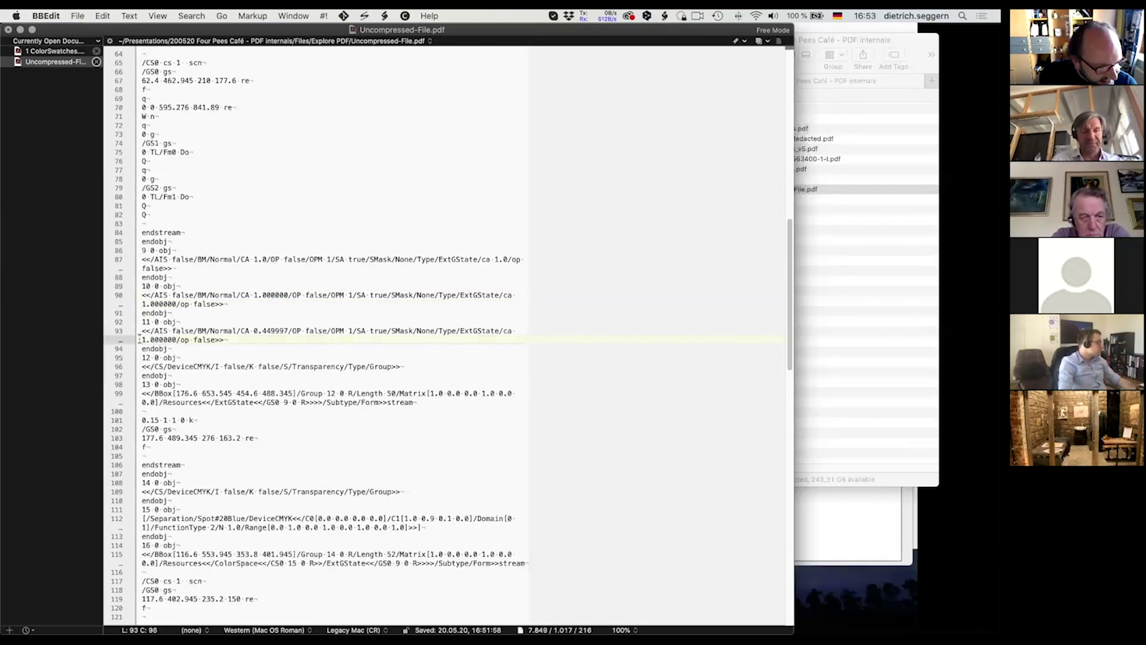
{"action": "left_click", "coordinate": [254, 330]}
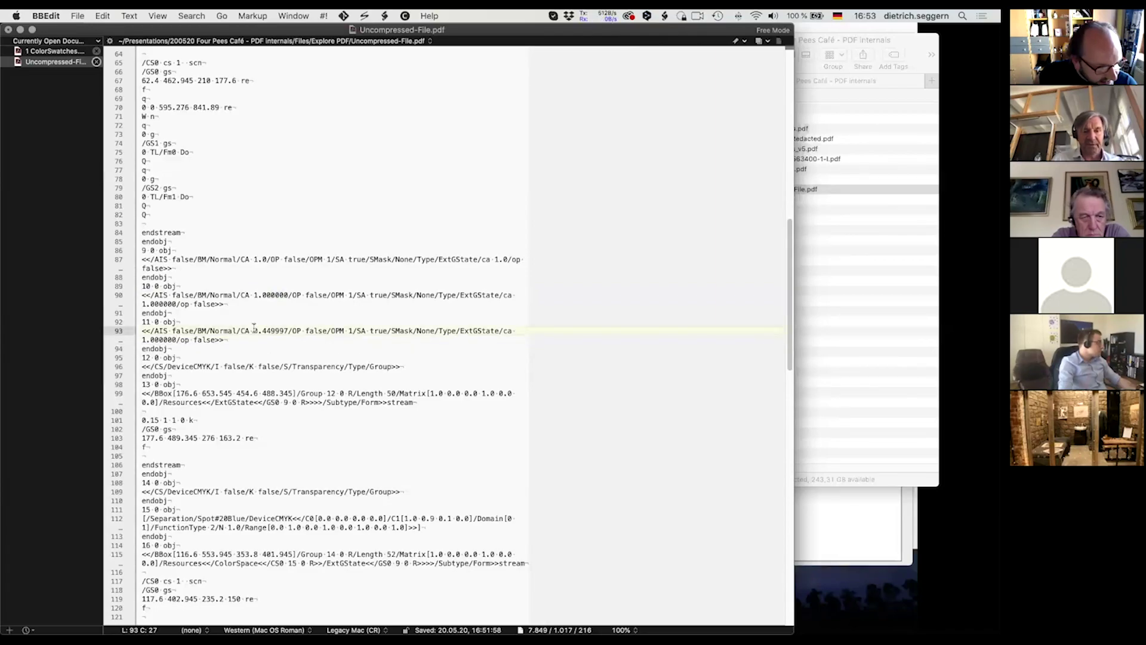
{"action": "left_click_drag", "start_coordinate": [253, 328], "coordinate": [283, 327]}
{"action": "left_click", "coordinate": [284, 328]}
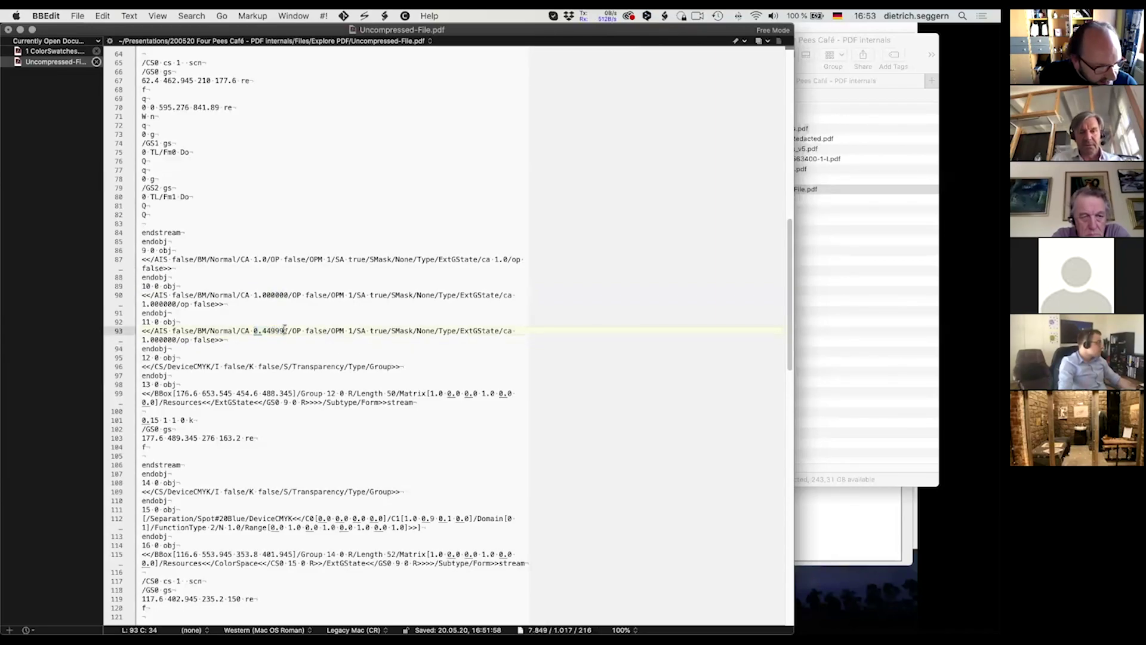
{"action": "double_click", "coordinate": [287, 330]}
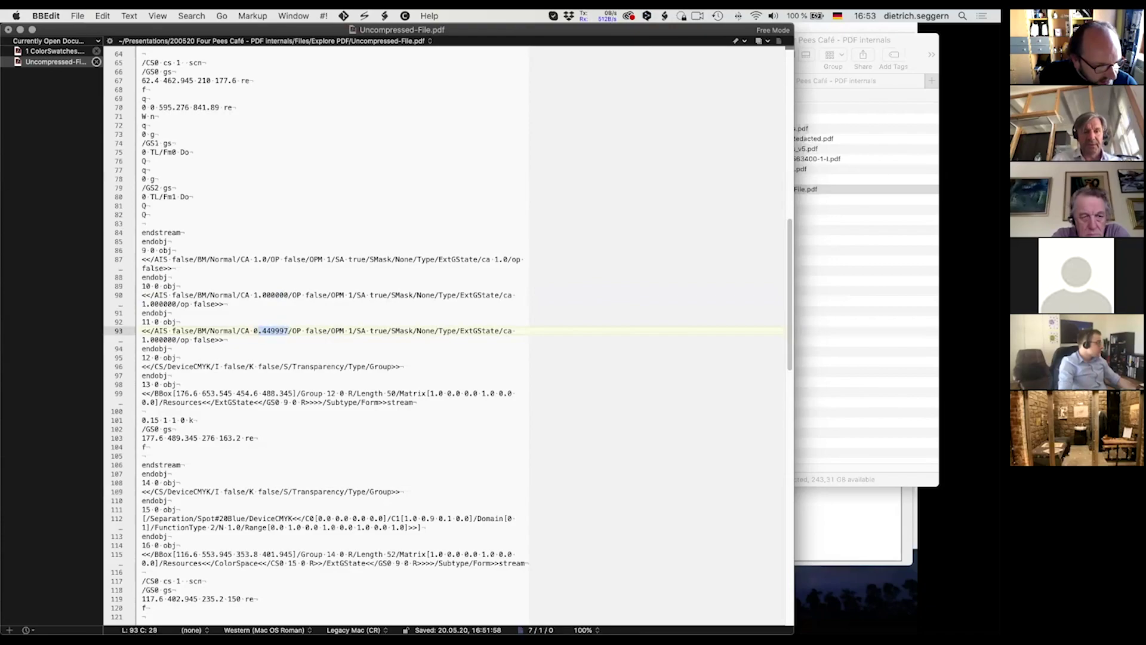
{"action": "type", "text": "1.000000"}
{"action": "key", "text": "super+s"}
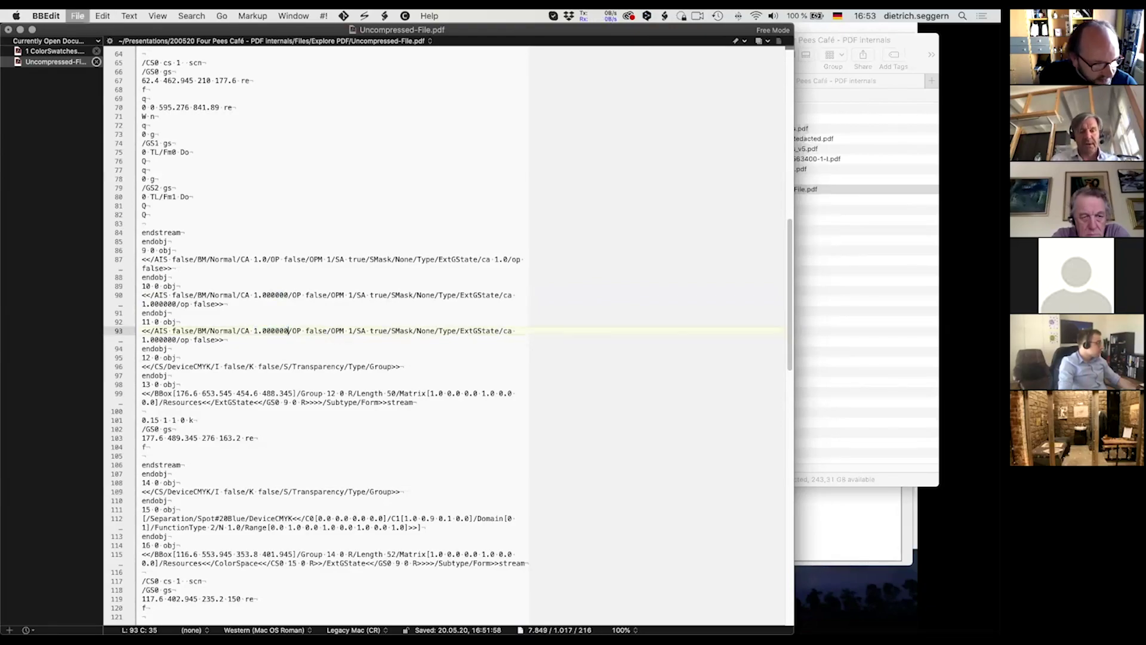
Step: Open Uncompressed-File.pdf from Finder in Acrobat, view the three coloured rectangles, and close the document
{"action": "left_click", "coordinate": [839, 392]}
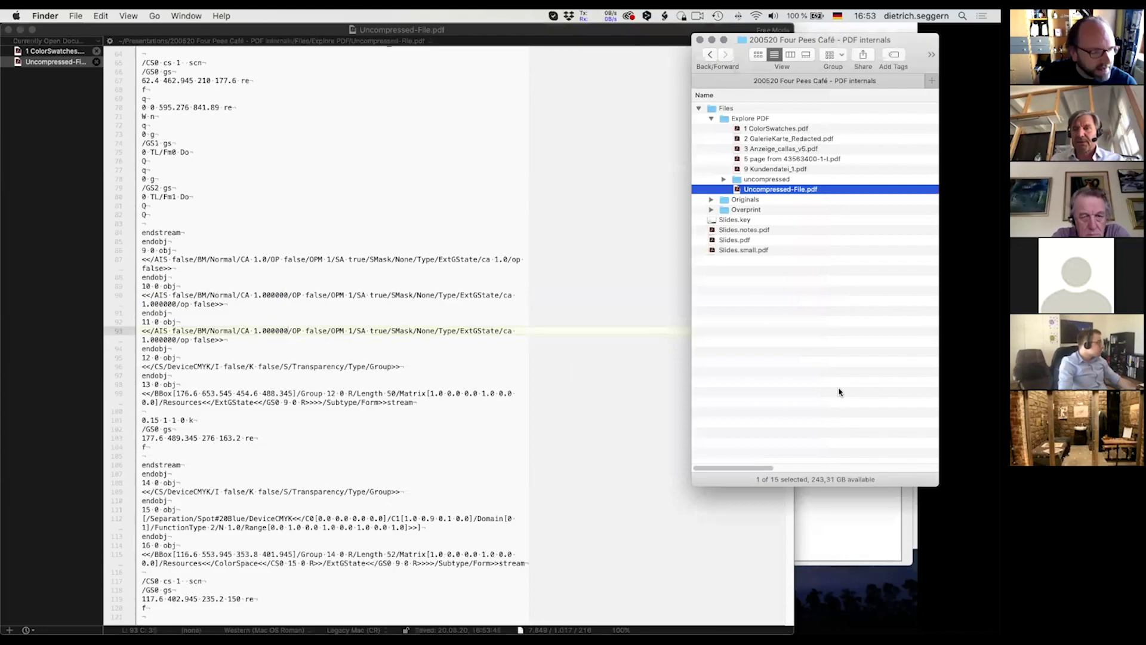
{"action": "double_click", "coordinate": [770, 190]}
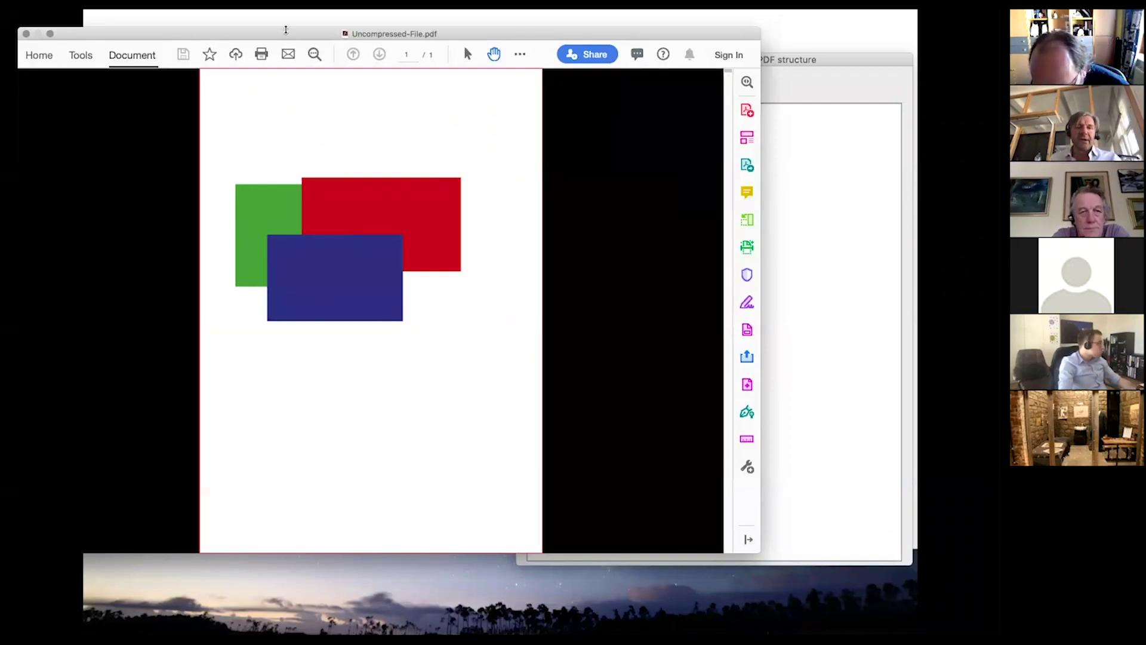
{"action": "left_click_drag", "start_coordinate": [286, 29], "coordinate": [317, 45]}
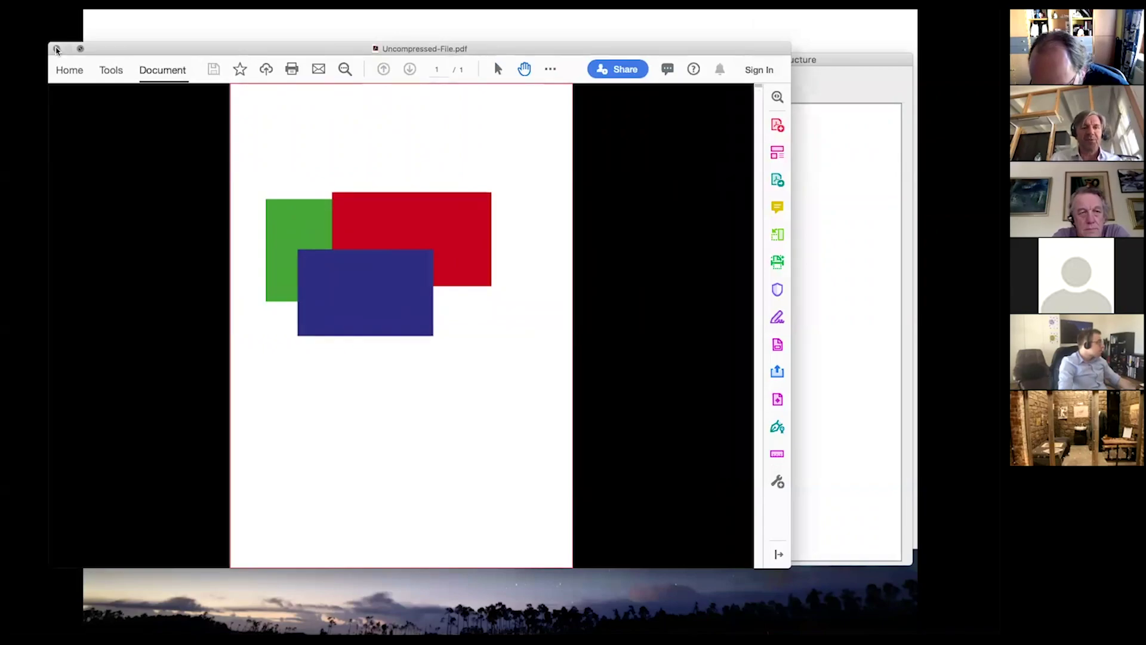
{"action": "left_click", "coordinate": [57, 49]}
Step: Switch back to BBEdit and examine the OP and op overprint entries in the ExtGState of object 9
{"action": "key", "text": "super+Tab"}
{"action": "key", "text": "super+Tab"}
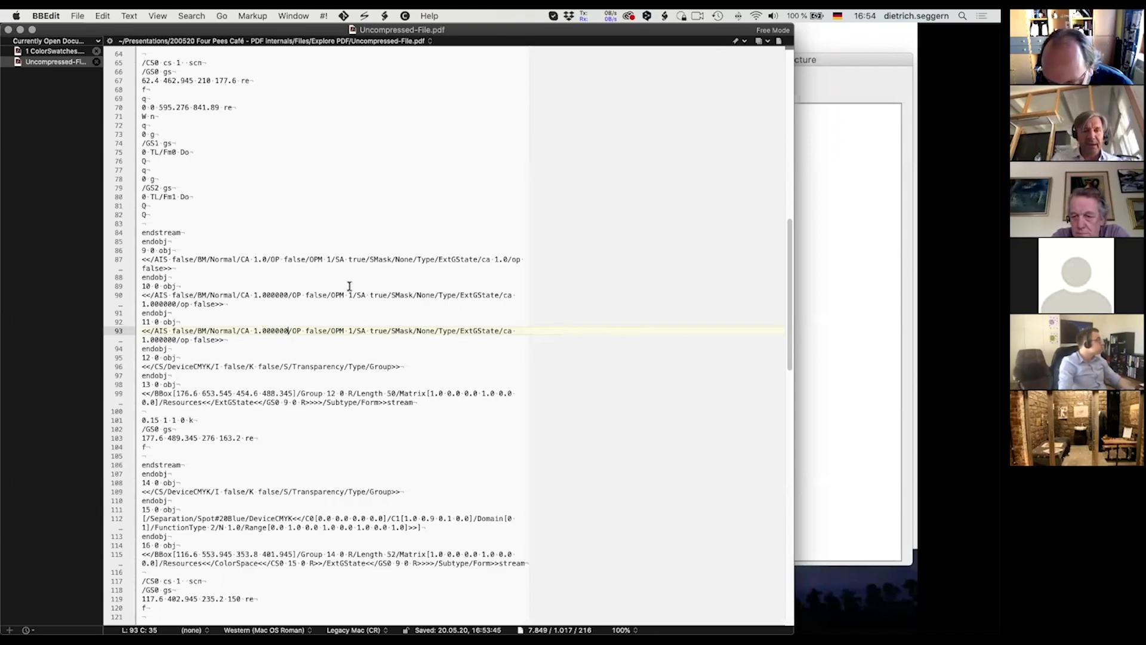
{"action": "double_click", "coordinate": [292, 259]}
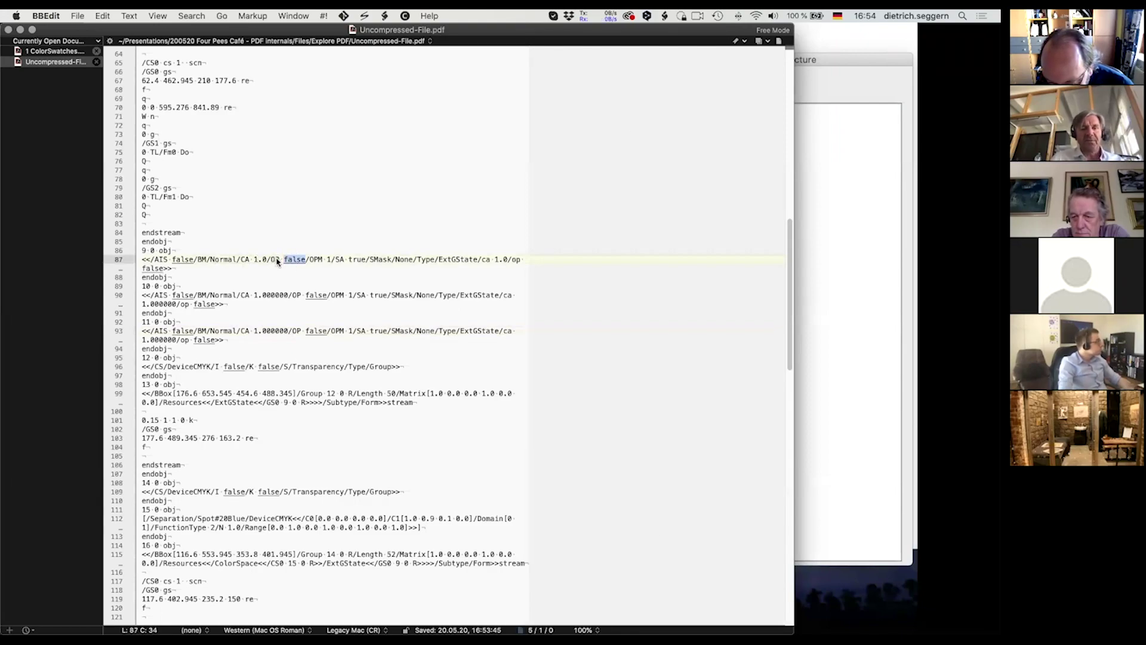
{"action": "left_click", "coordinate": [301, 259]}
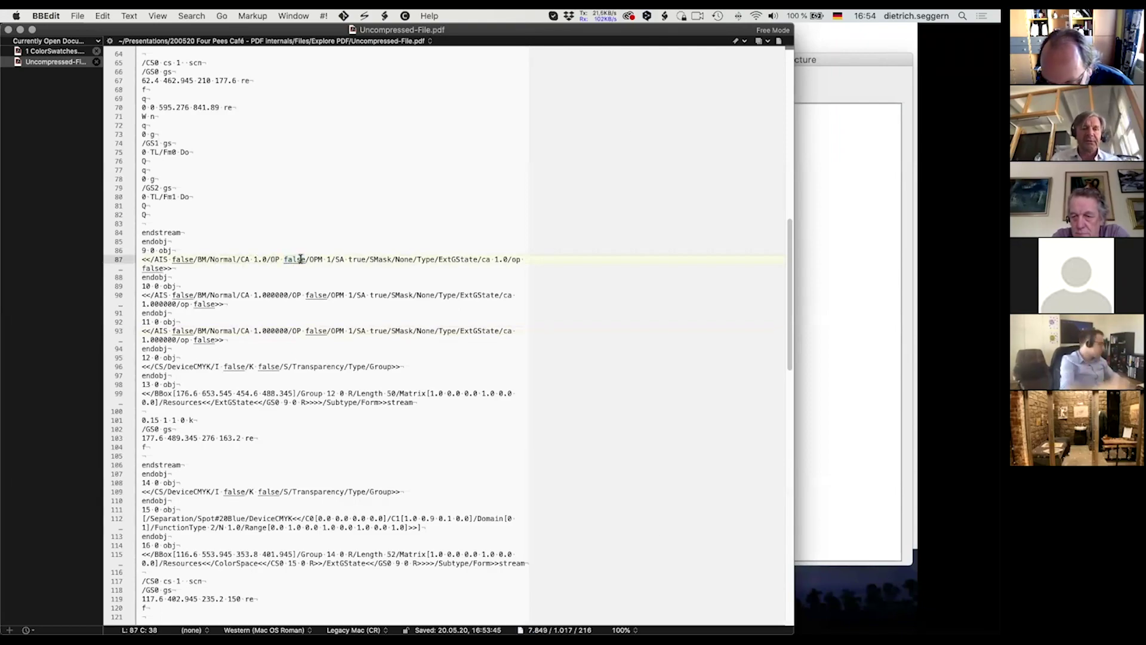
{"action": "left_click_drag", "start_coordinate": [301, 259], "coordinate": [284, 252]}
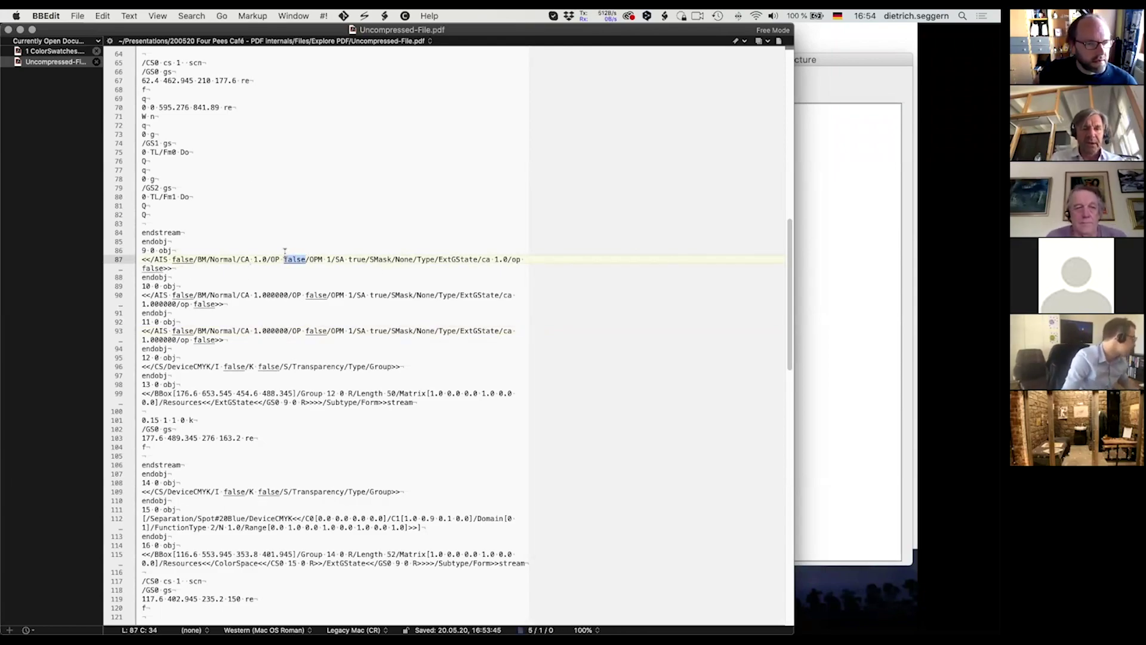
{"action": "left_click", "coordinate": [273, 260]}
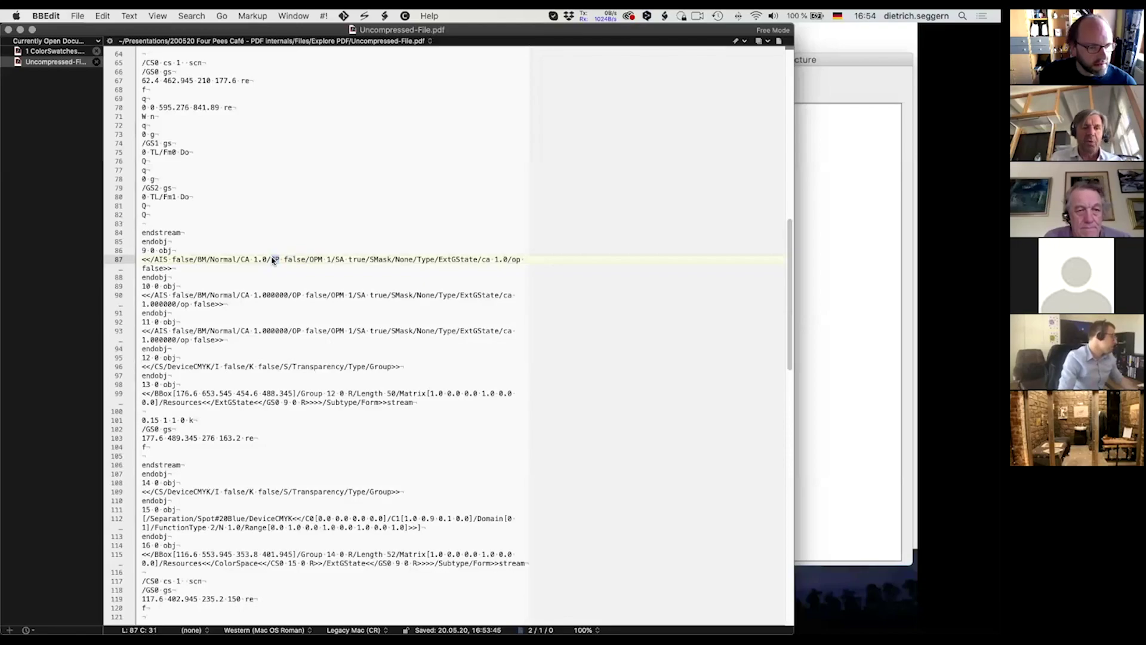
{"action": "left_click", "coordinate": [516, 259]}
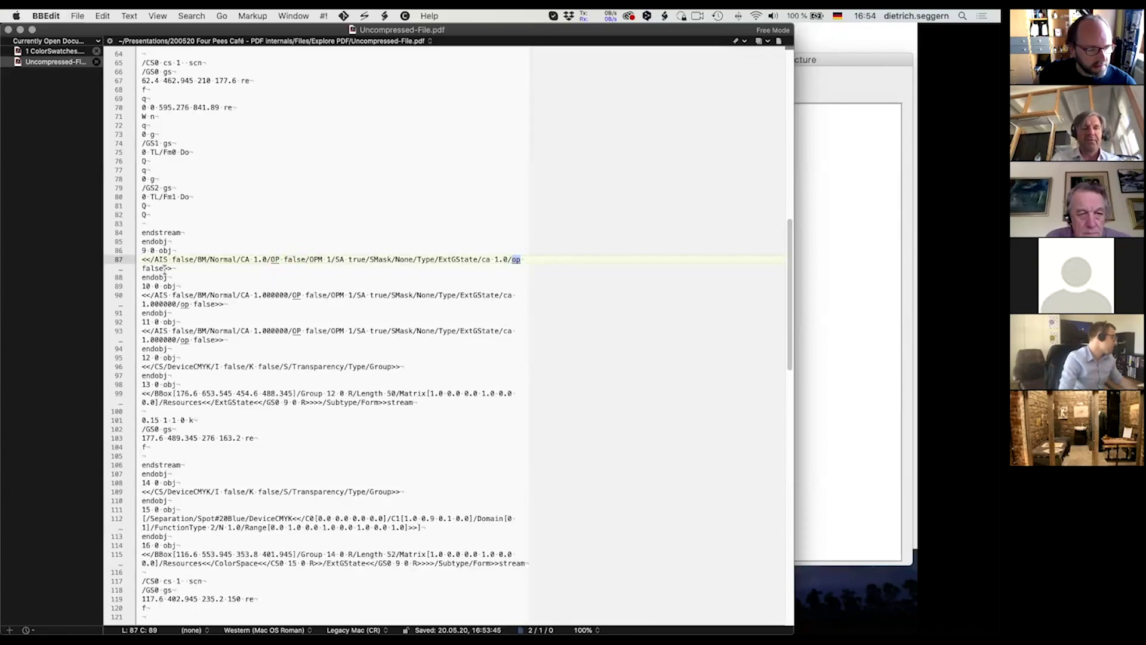
Step: Set the lowercase op overprint entry of object 9 to true and pad the end of the line with one space
{"action": "left_click_drag", "start_coordinate": [164, 269], "coordinate": [140, 265]}
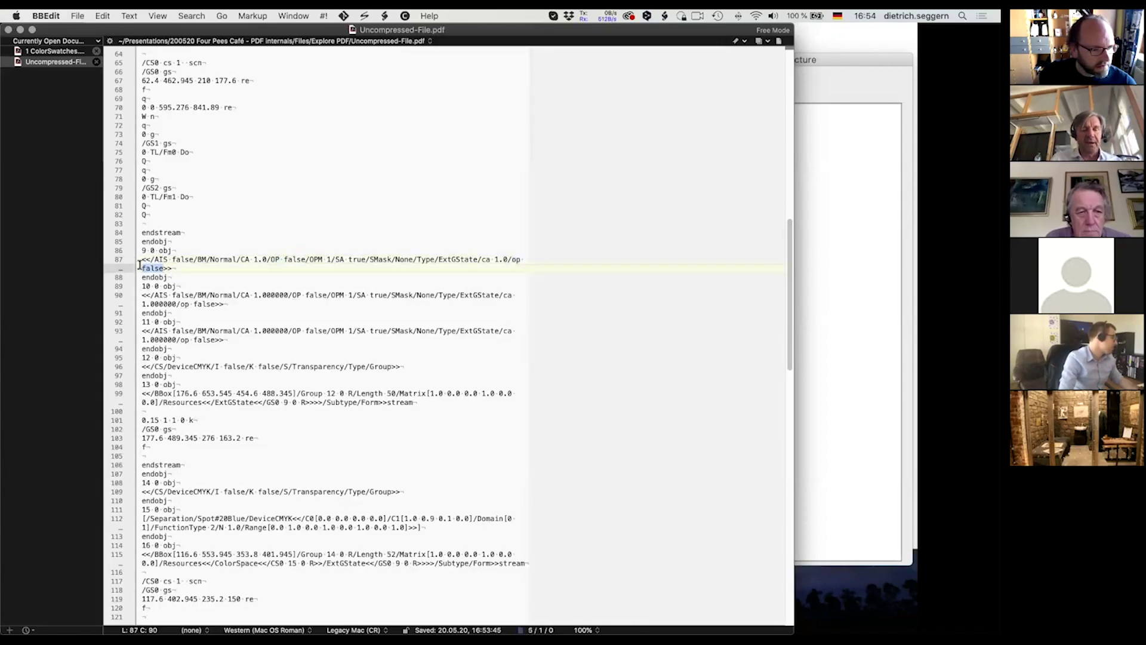
{"action": "type", "text": "tru"}
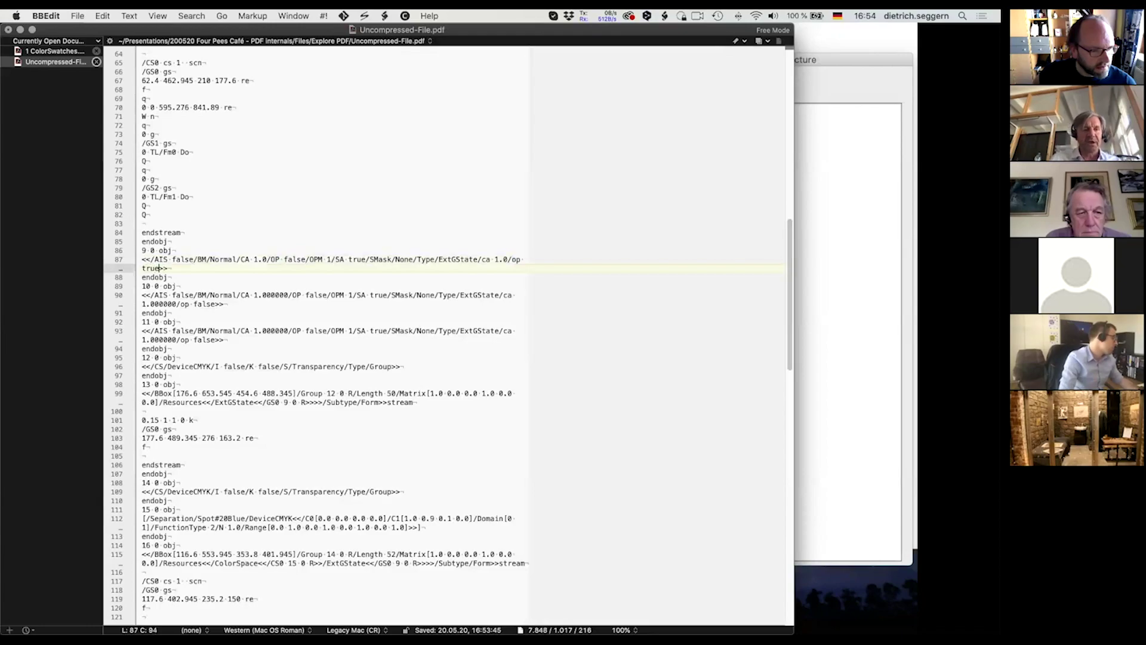
{"action": "double_click", "coordinate": [155, 268]}
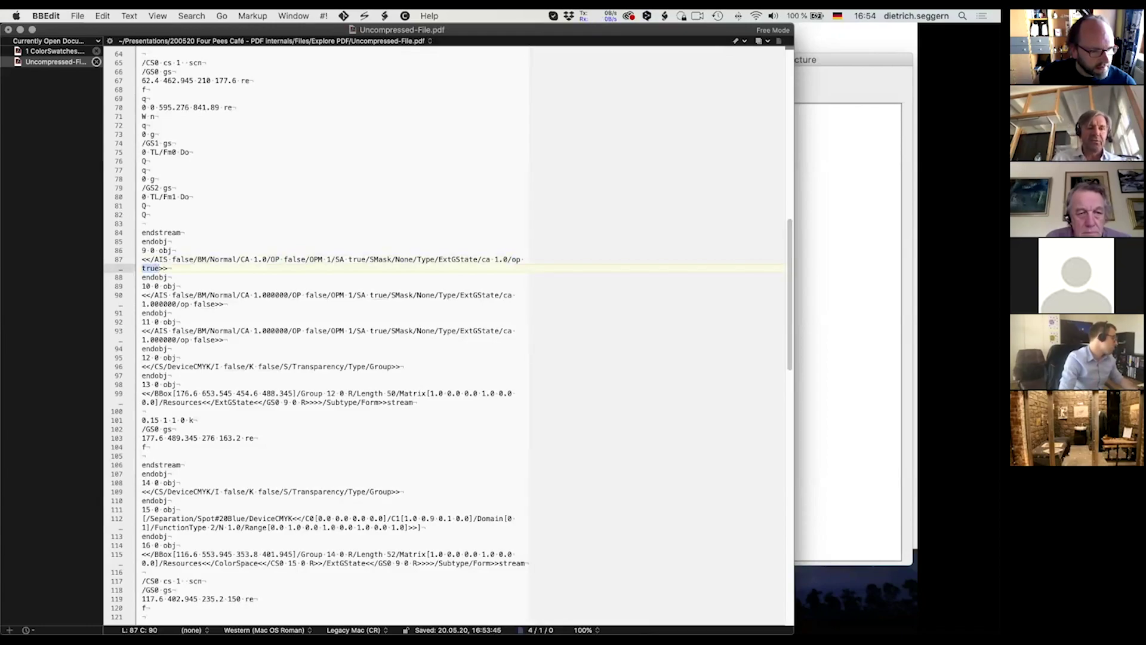
{"action": "left_click", "coordinate": [170, 268]}
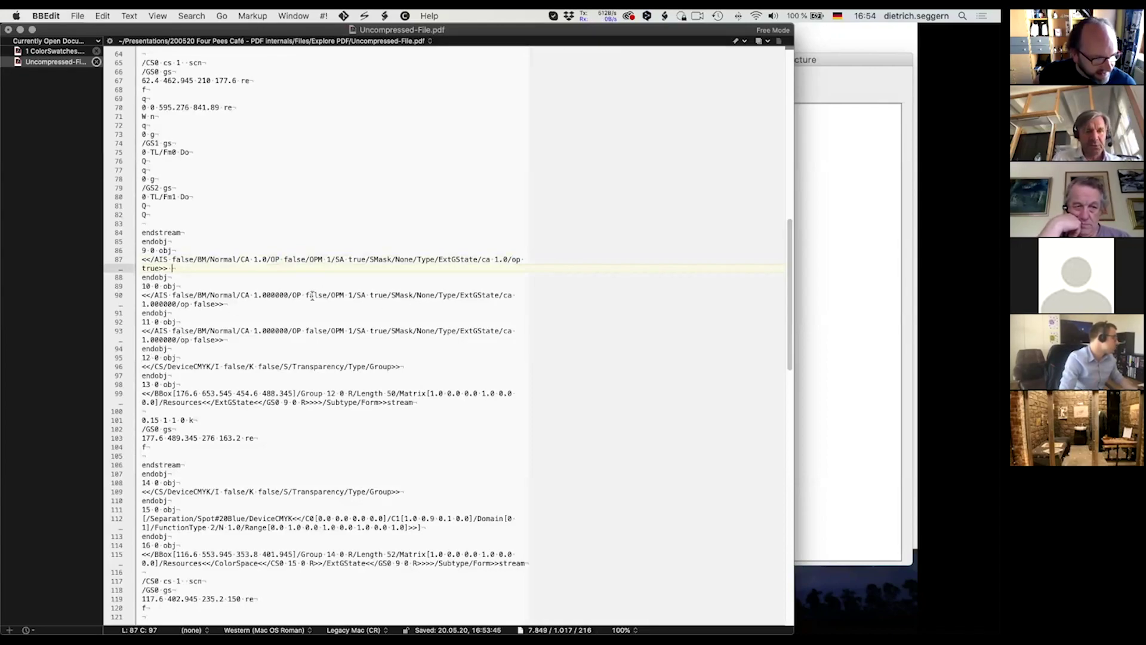
Step: Set the lowercase op overprint entries of objects 10 and 11 to true, padding each line with a space, and save the file
{"action": "double_click", "coordinate": [202, 304]}
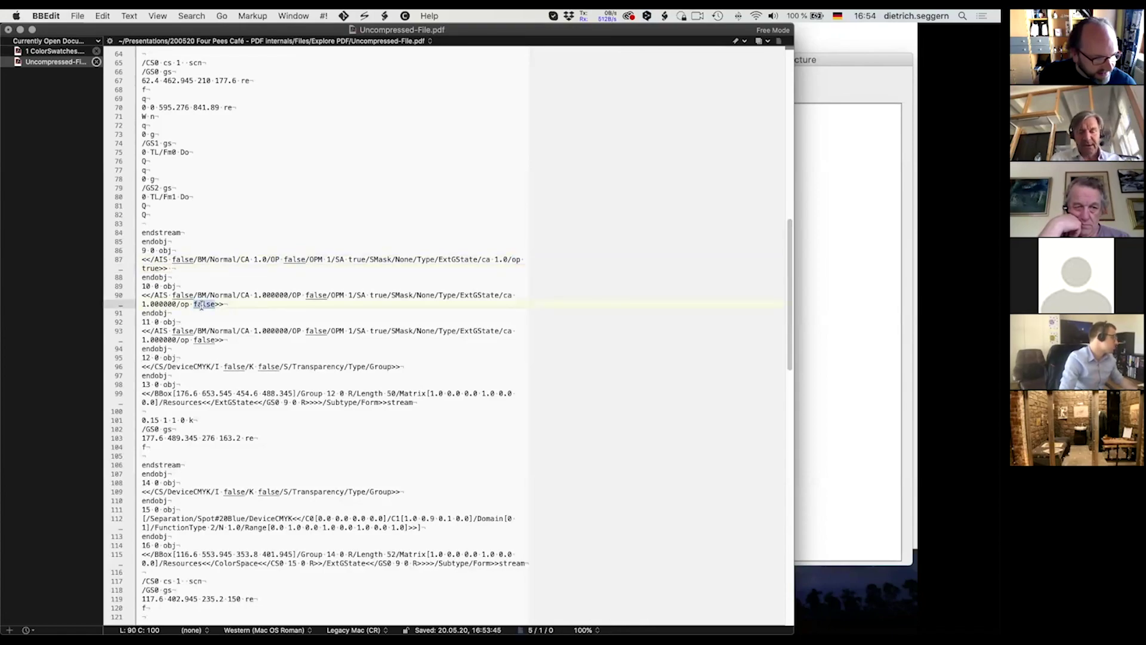
{"action": "type", "text": "true>>"}
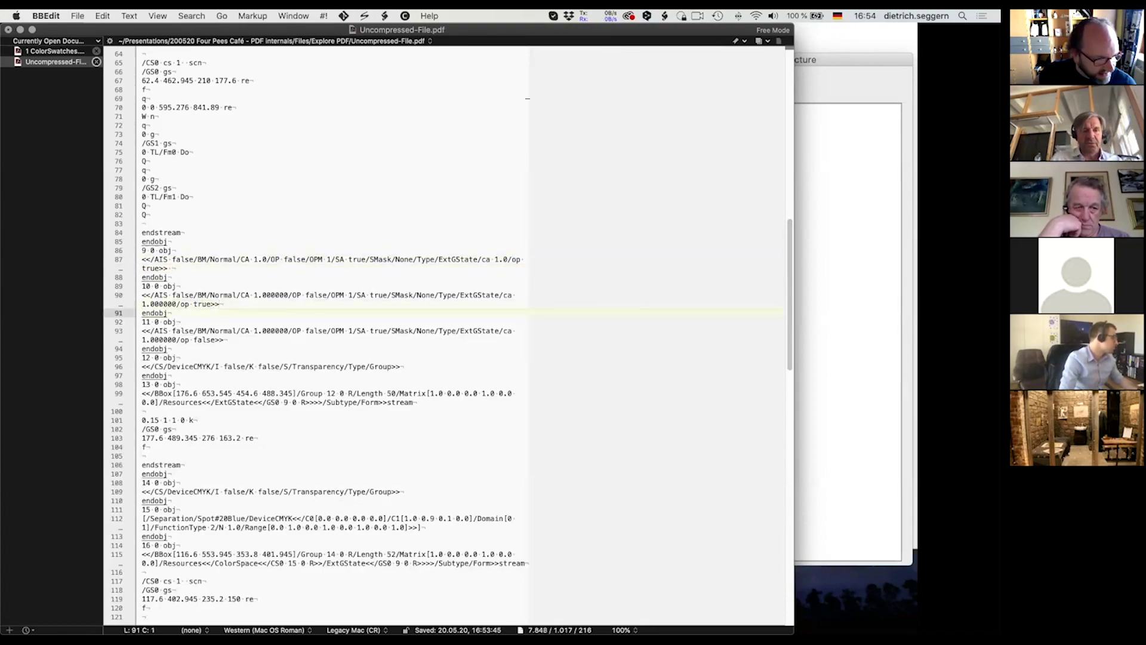
{"action": "double_click", "coordinate": [203, 340]}
{"action": "type", "text": "tru"}
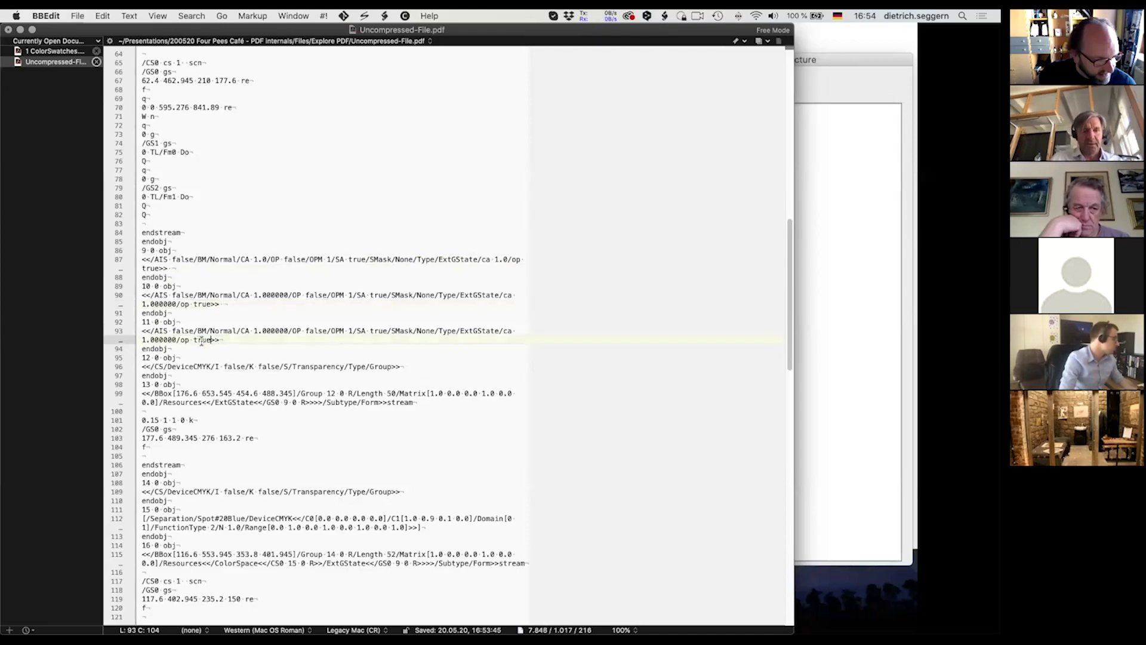
{"action": "key", "text": "super+s"}
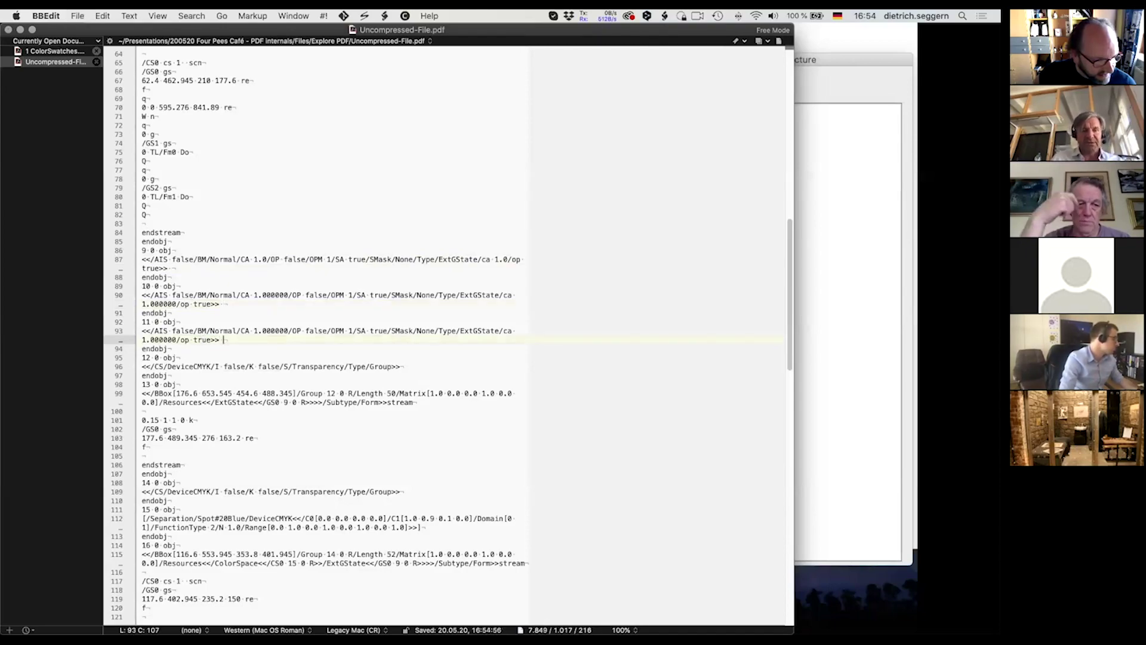
Step: Switch to Finder and open the newly saved Uncompressed-File.pdf in Acrobat
{"action": "key", "text": "super+Tab"}
{"action": "key", "text": "super+Tab"}
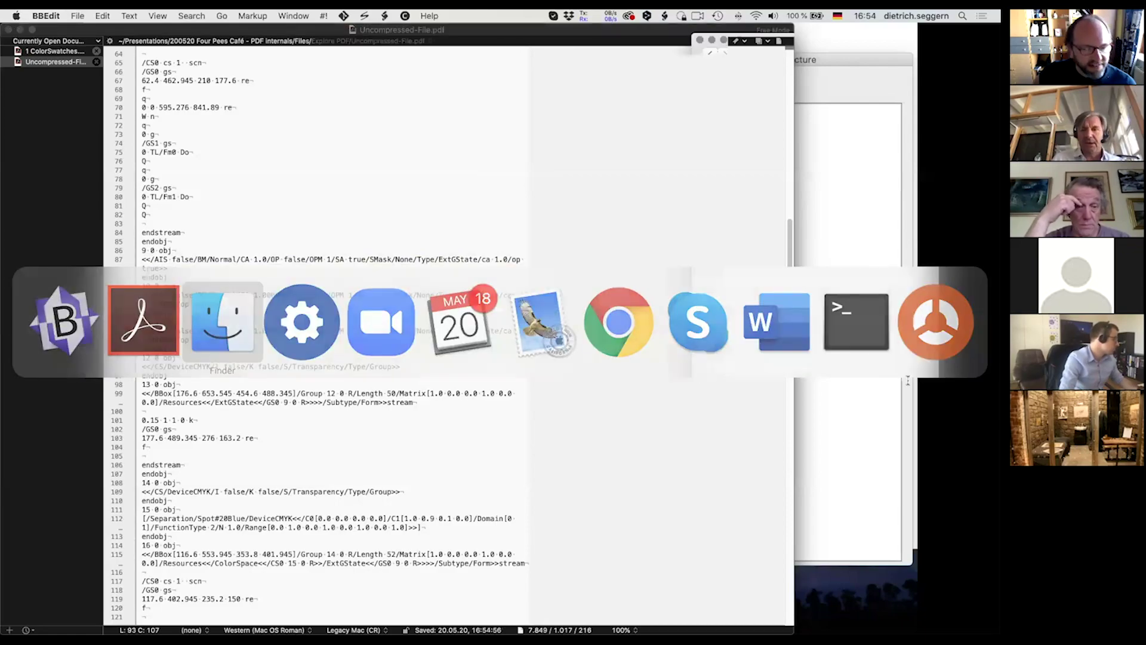
{"action": "double_click", "coordinate": [740, 189]}
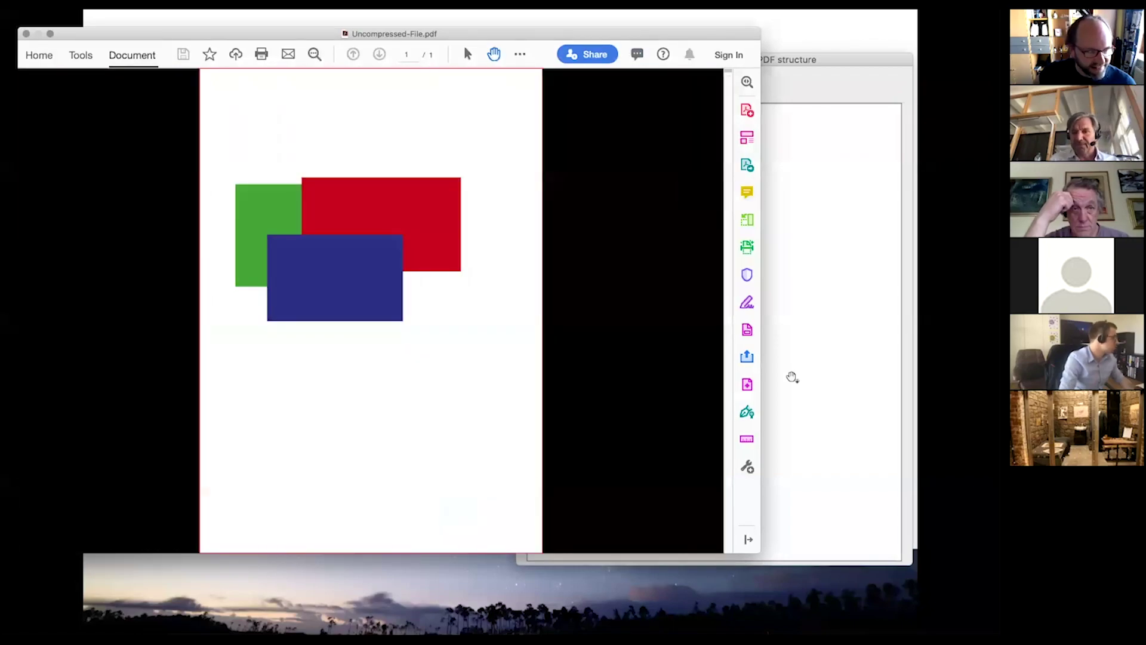
Step: Close and reopen Uncompressed-File.pdf in Acrobat, and inspect the overlapping rectangles with the Print Production Output Preview
{"action": "key", "text": "super+w"}
{"action": "key", "text": "super+Tab"}
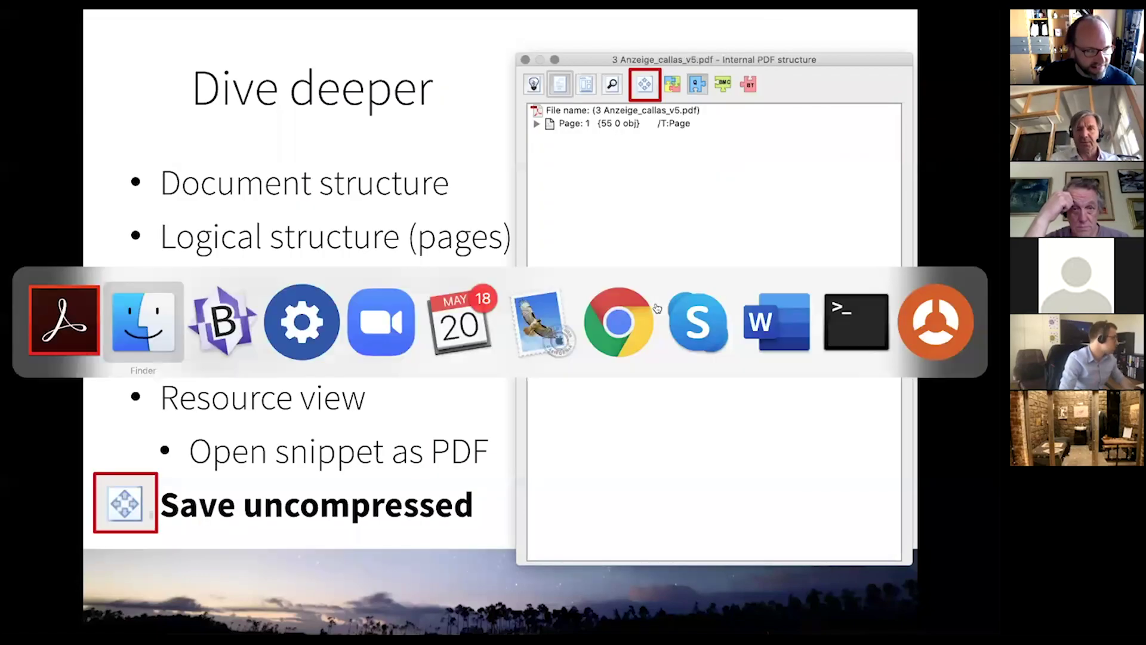
{"action": "key", "text": "super+o"}
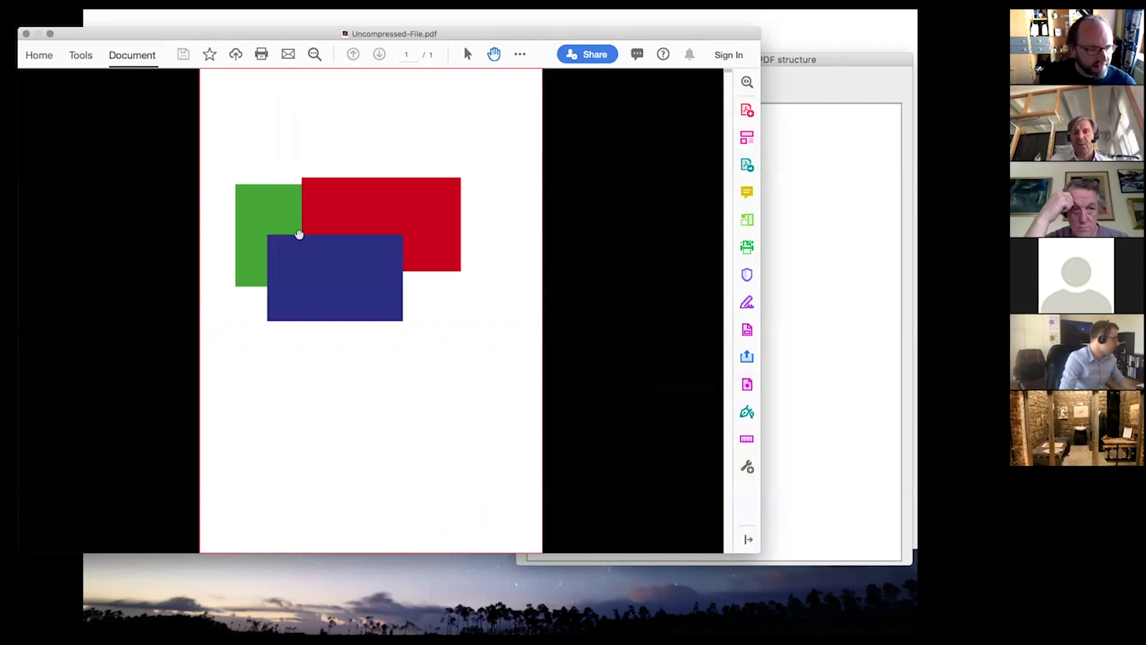
{"action": "left_click", "coordinate": [748, 384]}
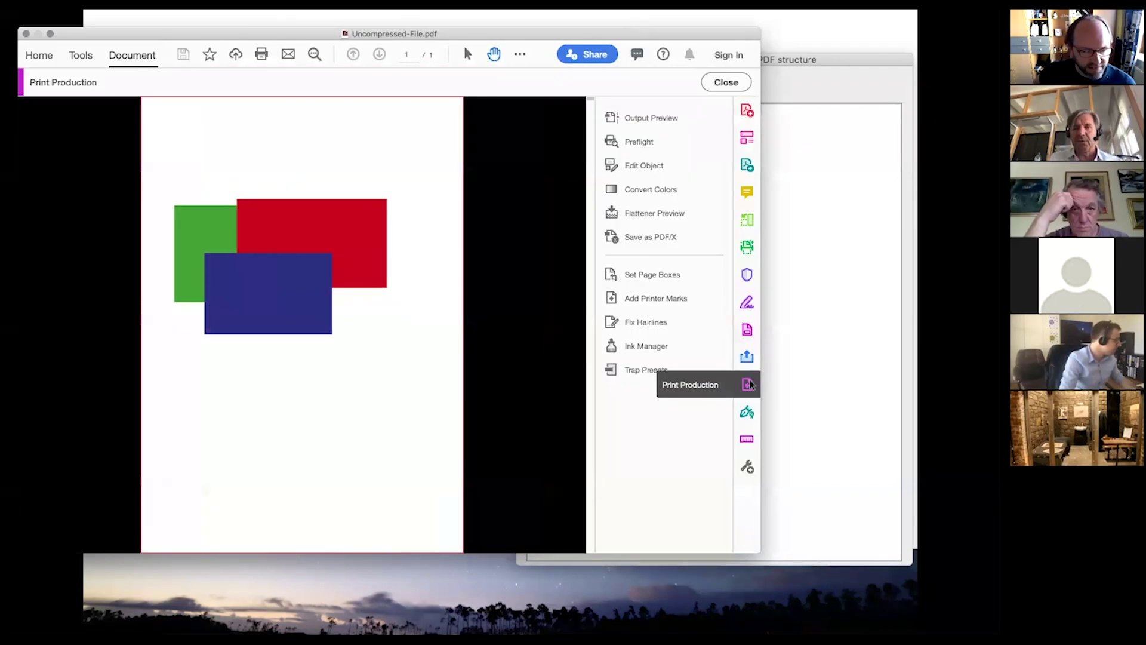
{"action": "left_click", "coordinate": [642, 120]}
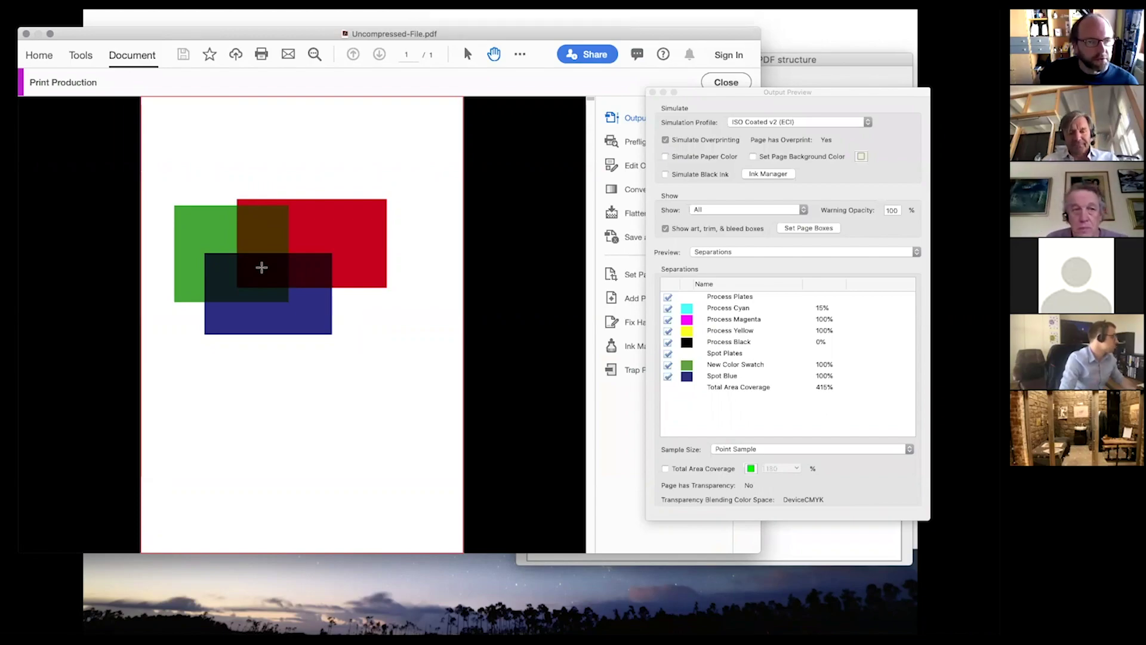
Step: Examine the Use Overprint Preview choices in the Page Display preferences, including Always, and leave without applying any change
{"action": "key", "text": "super+k"}
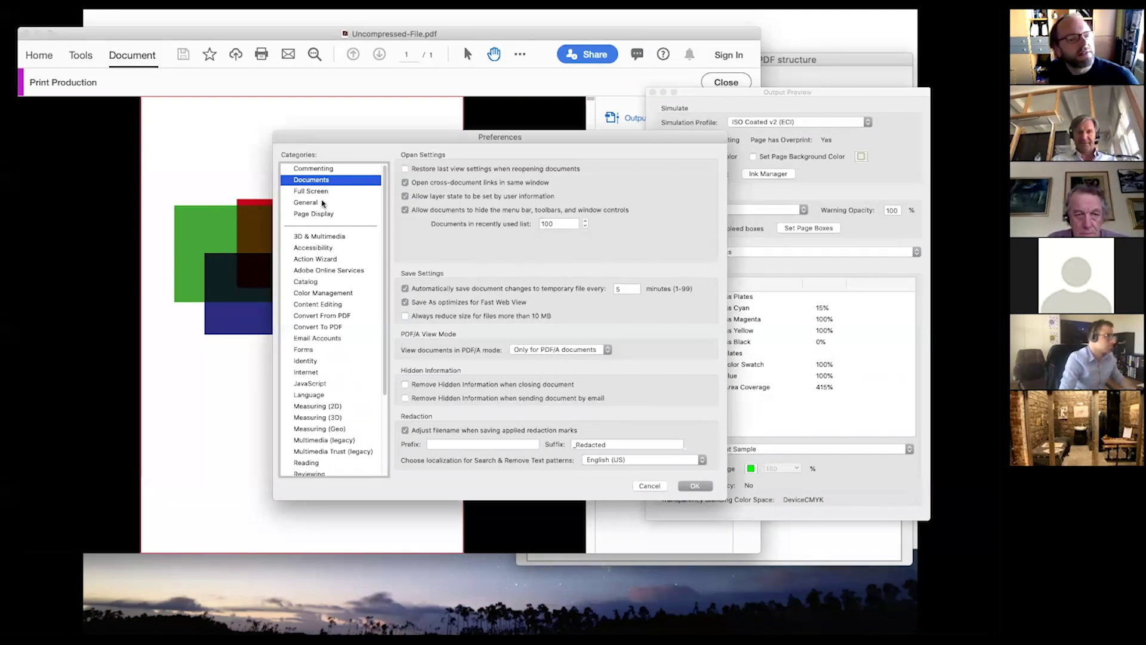
{"action": "left_click", "coordinate": [318, 215]}
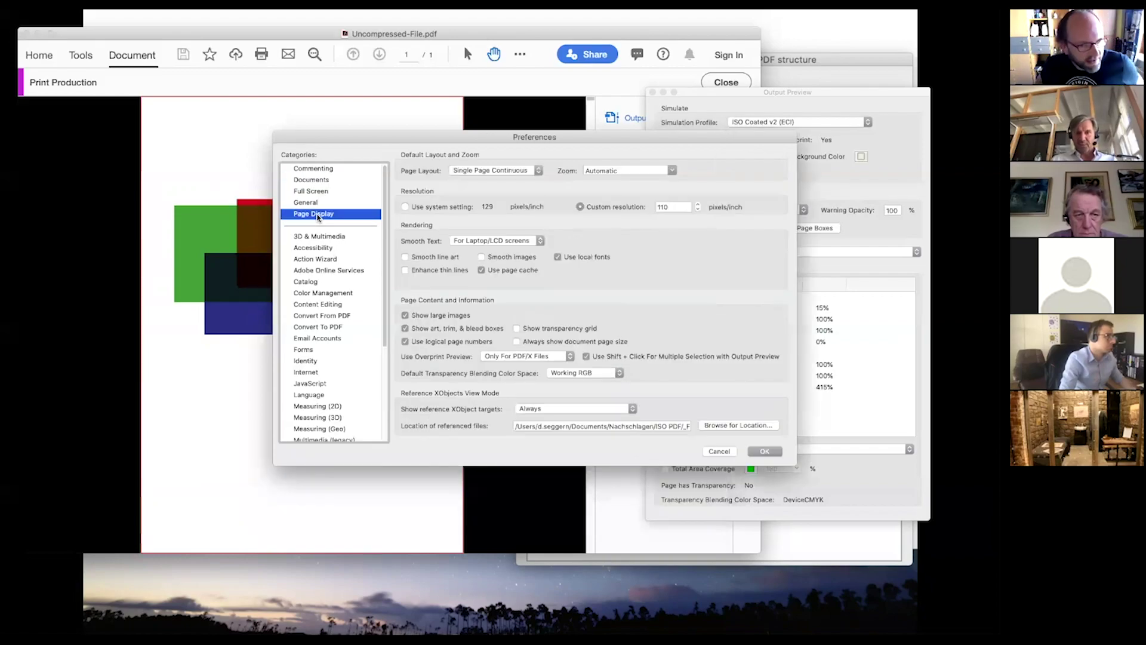
{"action": "left_click", "coordinate": [545, 357]}
{"action": "left_click", "coordinate": [528, 376]}
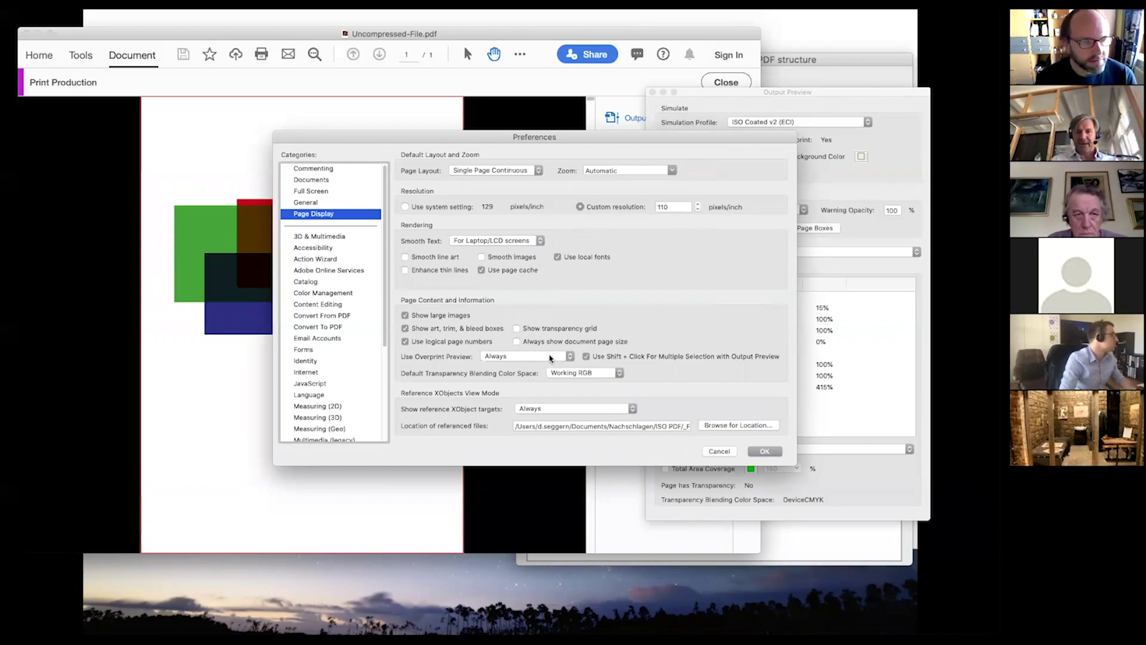
{"action": "left_click", "coordinate": [549, 359]}
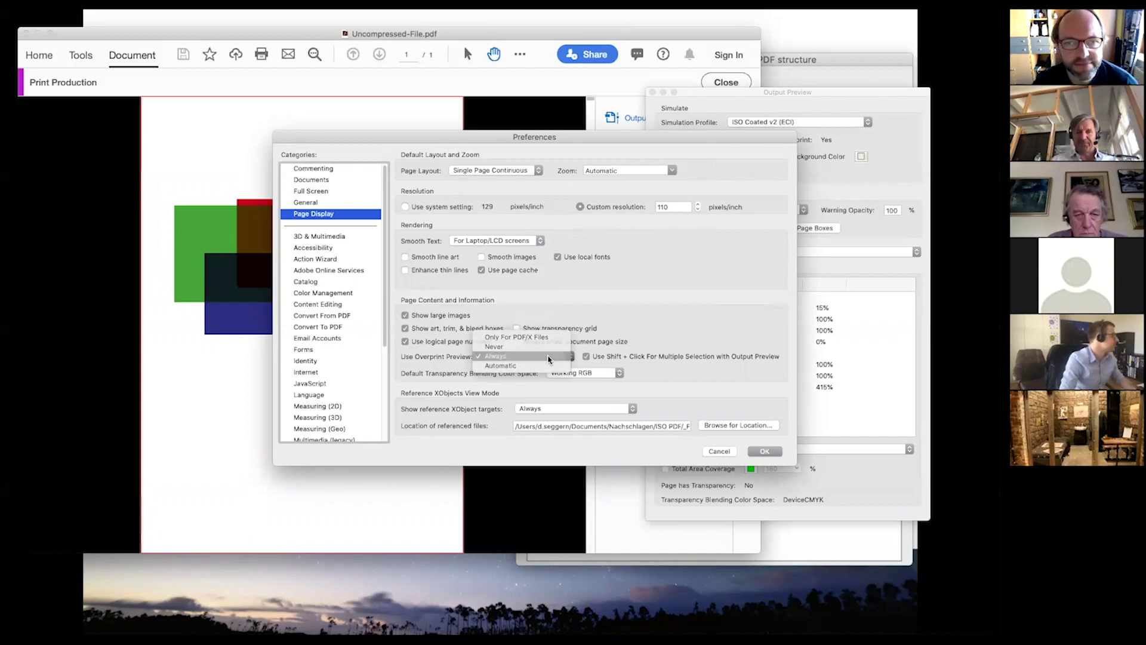
{"action": "left_click", "coordinate": [548, 358]}
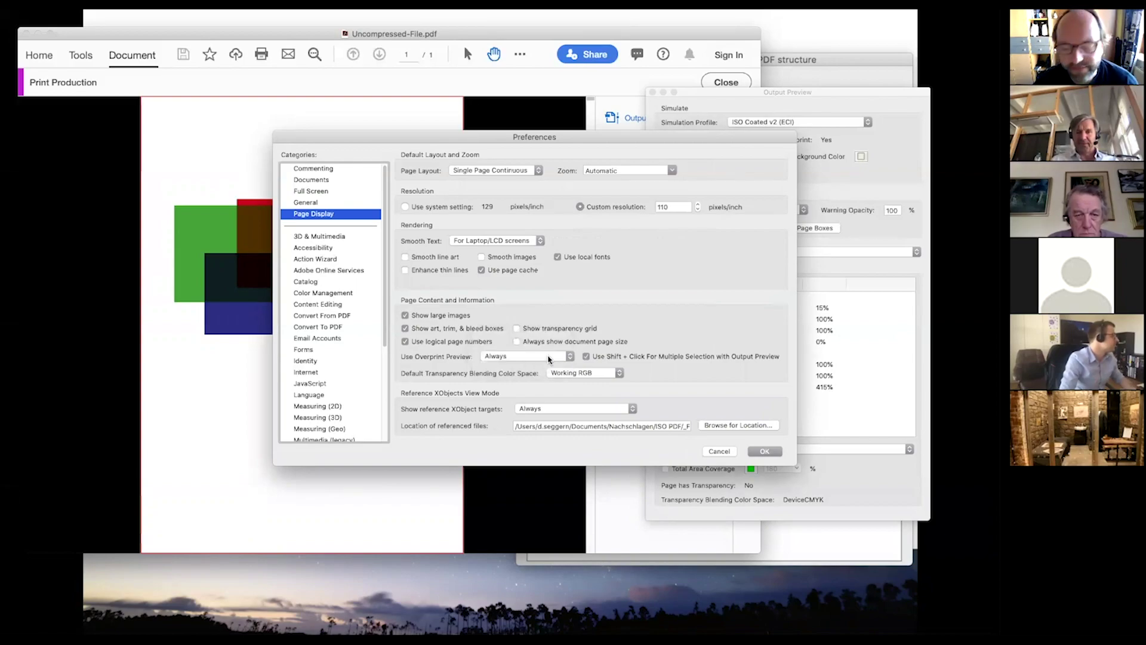
{"action": "left_click", "coordinate": [719, 452]}
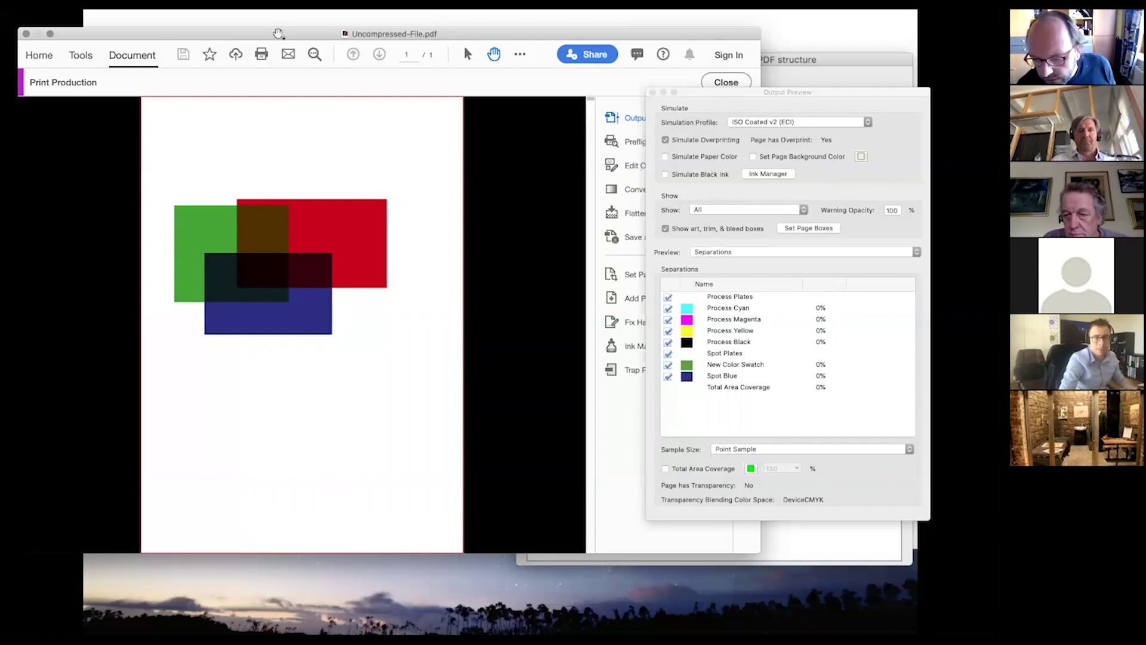
Step: Shift the document window aside, close Output Preview, and switch to callas pdfToolbox
{"action": "left_click_drag", "start_coordinate": [278, 33], "coordinate": [321, 40]}
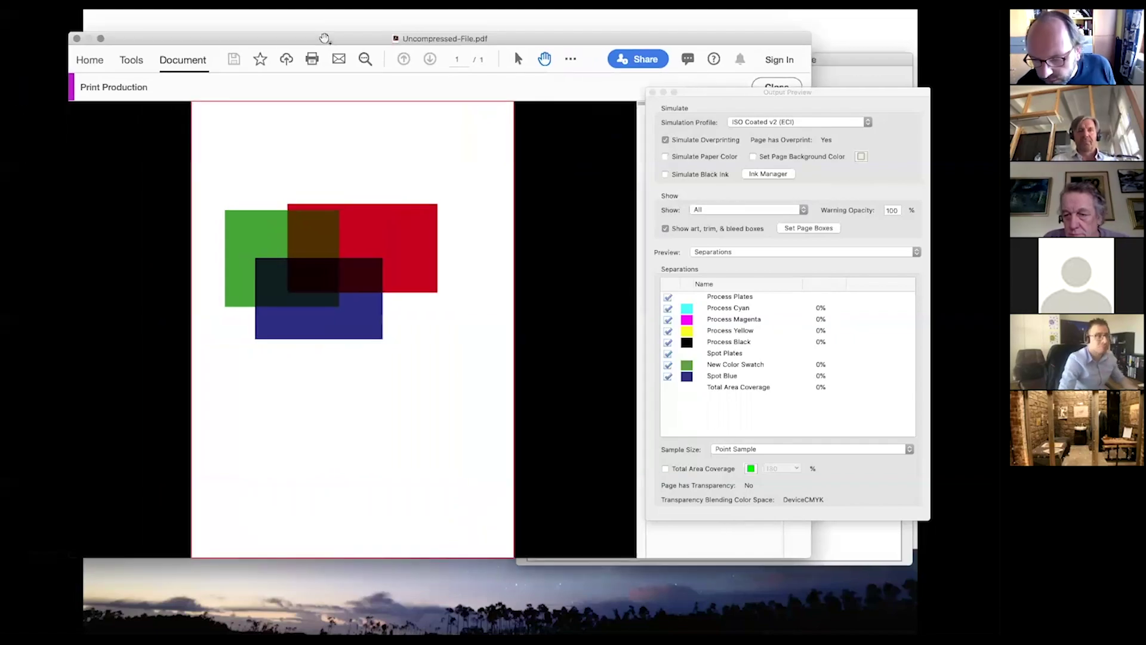
{"action": "left_click", "coordinate": [653, 93]}
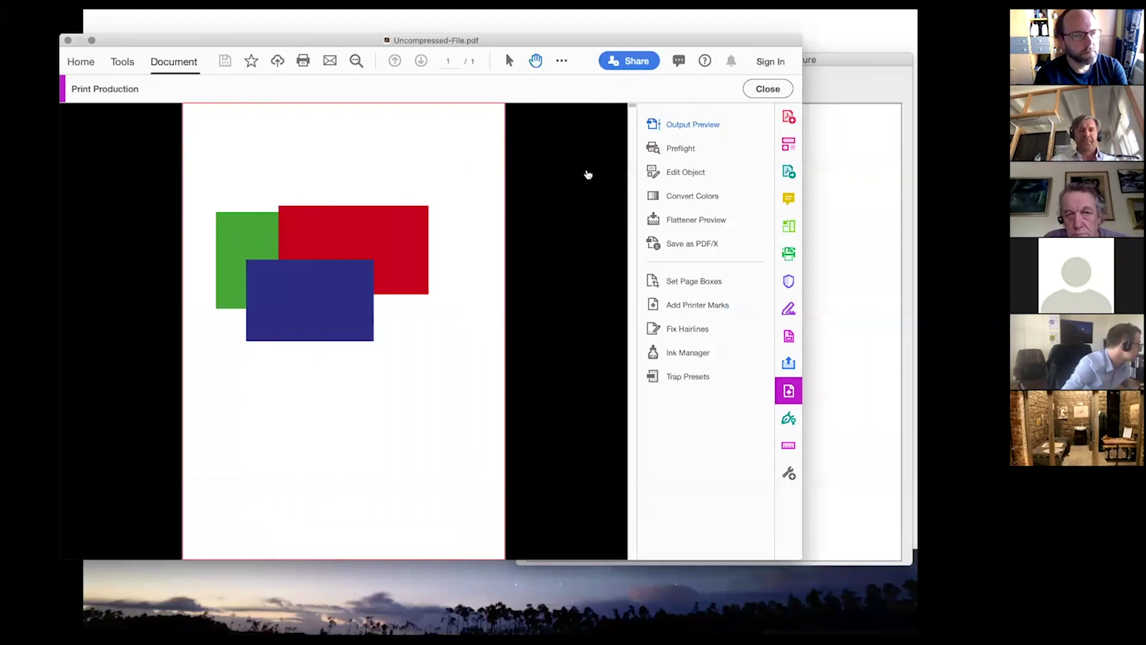
{"action": "key", "text": "super+Tab"}
{"action": "key", "text": "super+Tab"}
{"action": "key", "text": "super+Tab"}
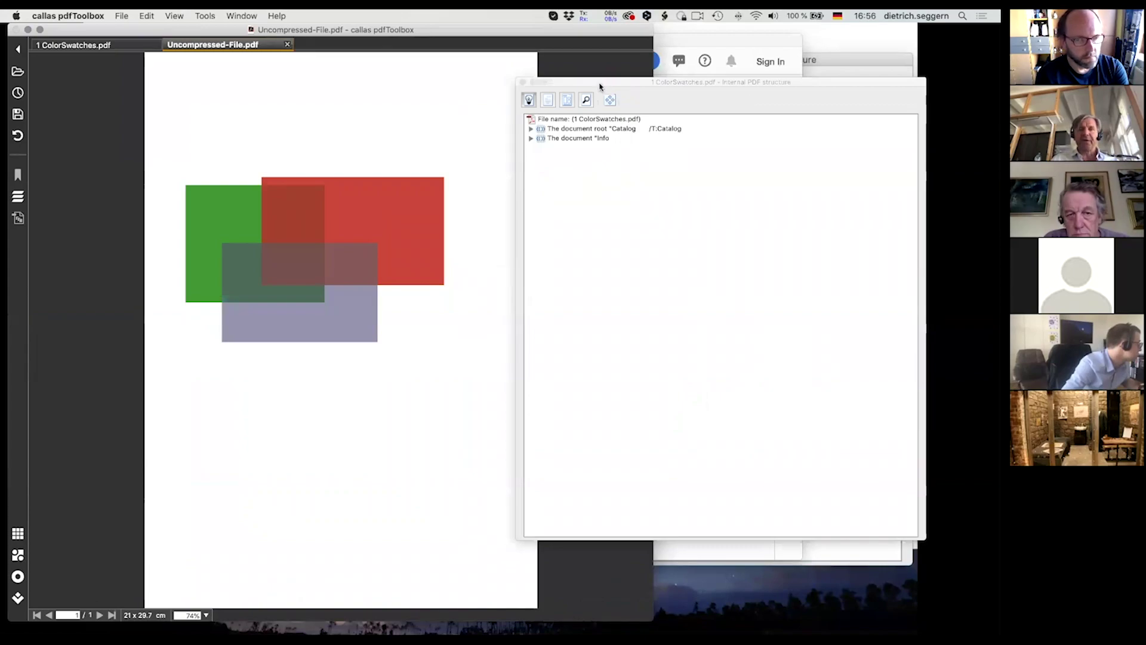
Step: Bring the Uncompressed-File.pdf document to the front, open the Profiles window, and place it beside the page
{"action": "left_click_drag", "start_coordinate": [600, 87], "coordinate": [590, 56]}
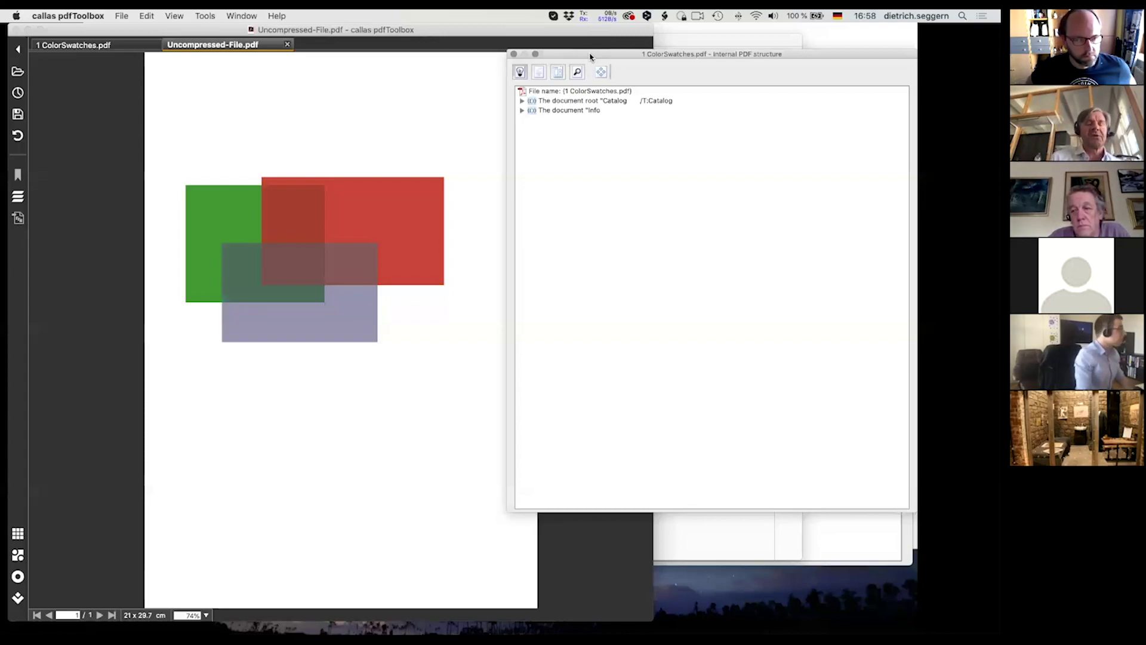
{"action": "left_click", "coordinate": [323, 114]}
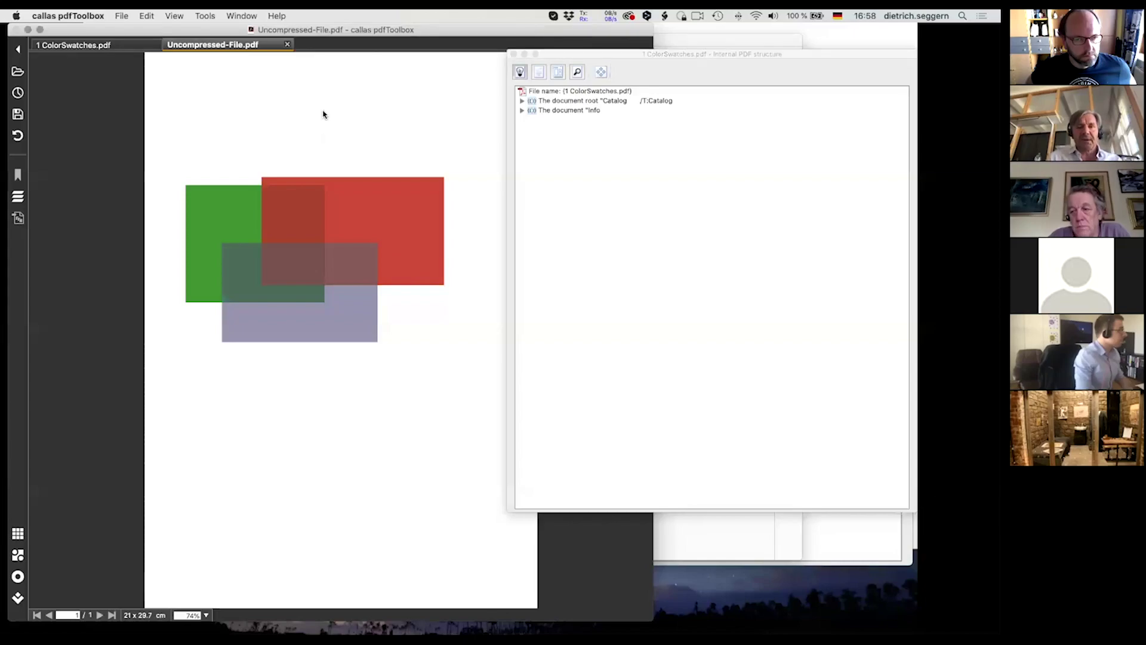
{"action": "key", "text": "shift+super+x"}
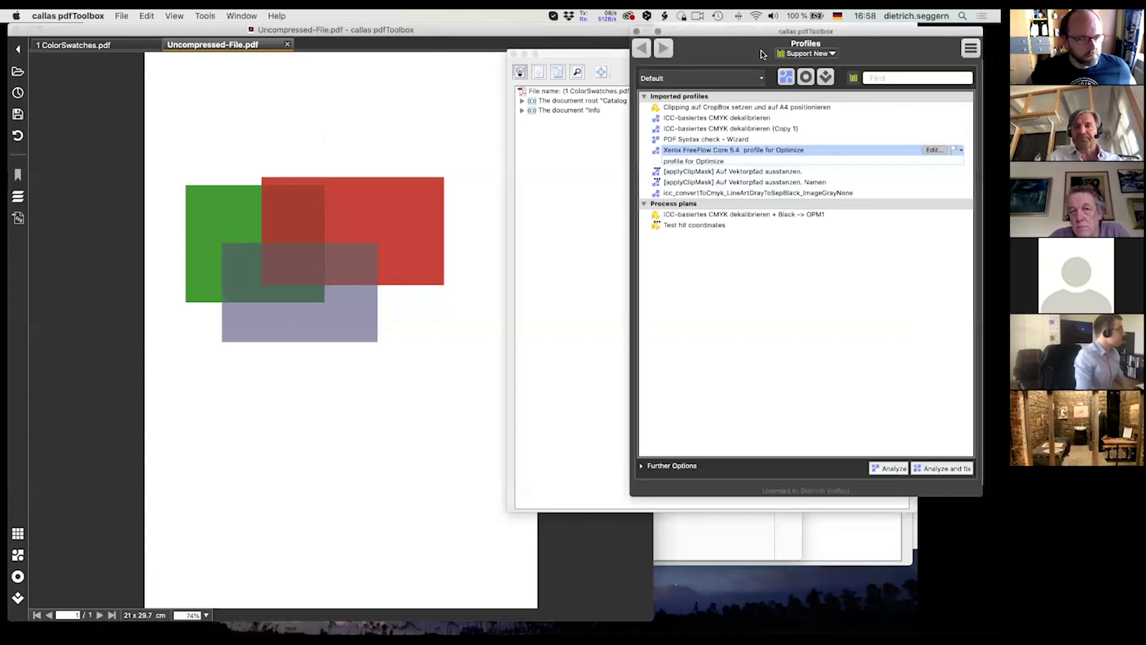
{"action": "left_click_drag", "start_coordinate": [760, 36], "coordinate": [639, 49]}
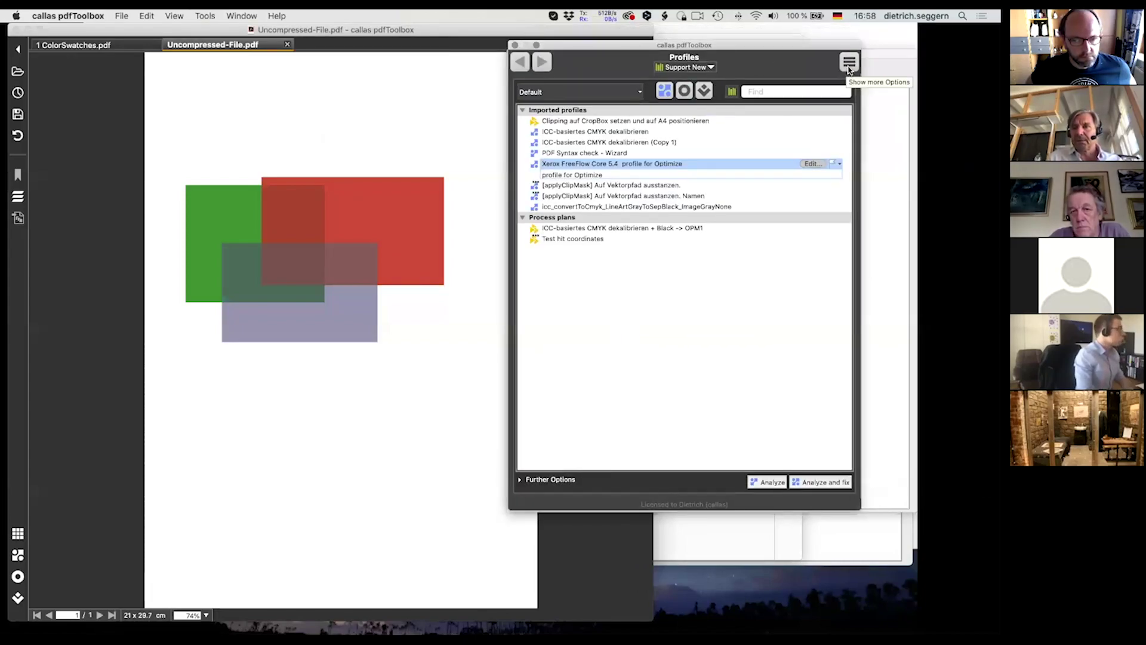
Step: Draft a new process plan with a Quick Check step between start and end, and discard it
{"action": "left_click", "coordinate": [849, 61]}
{"action": "left_click", "coordinate": [857, 144]}
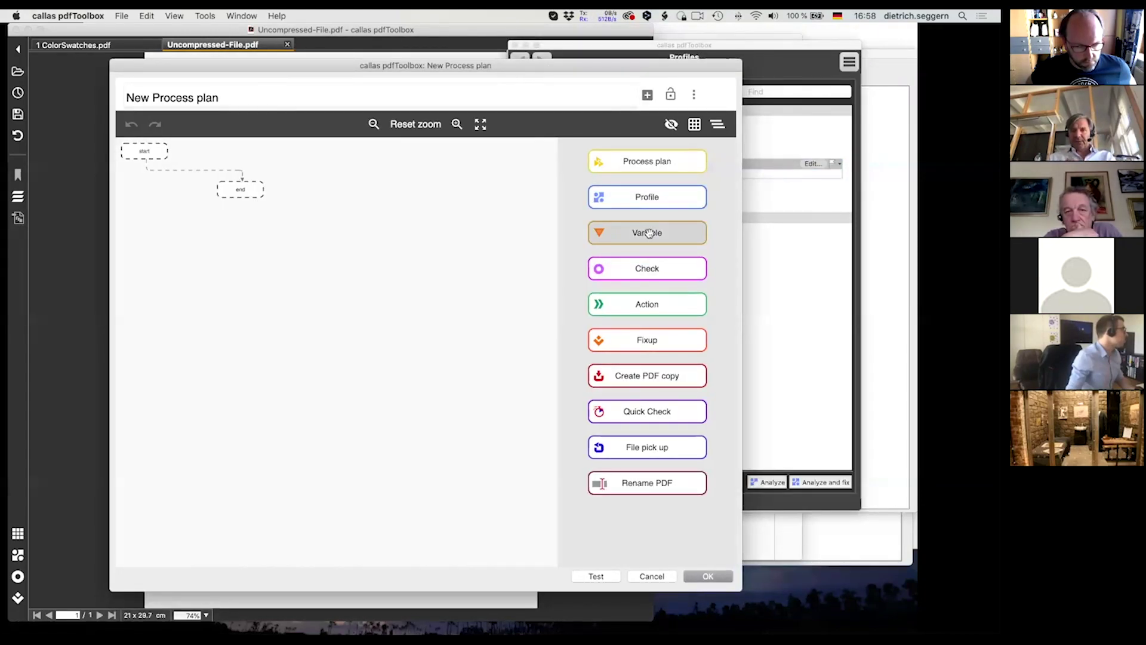
{"action": "left_click_drag", "start_coordinate": [633, 410], "coordinate": [247, 341]}
{"action": "left_click_drag", "start_coordinate": [202, 164], "coordinate": [209, 243]}
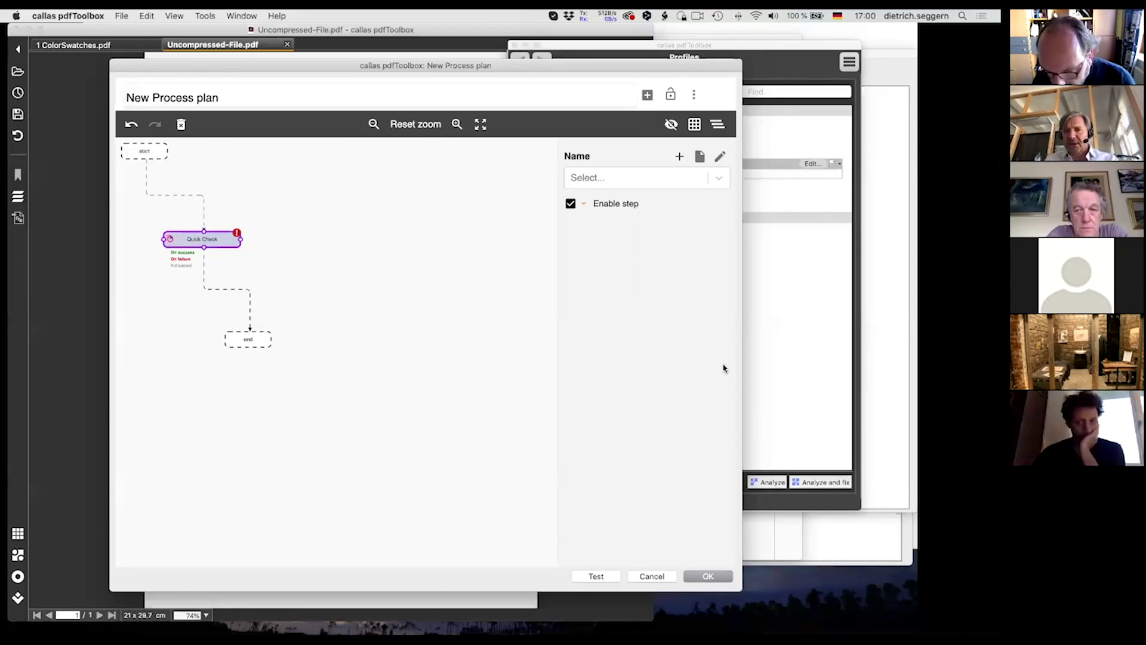
{"action": "left_click", "coordinate": [657, 576]}
Step: Search the profiles across all libraries for "complex"
{"action": "left_click", "coordinate": [770, 90]}
{"action": "type", "text": "comü"}
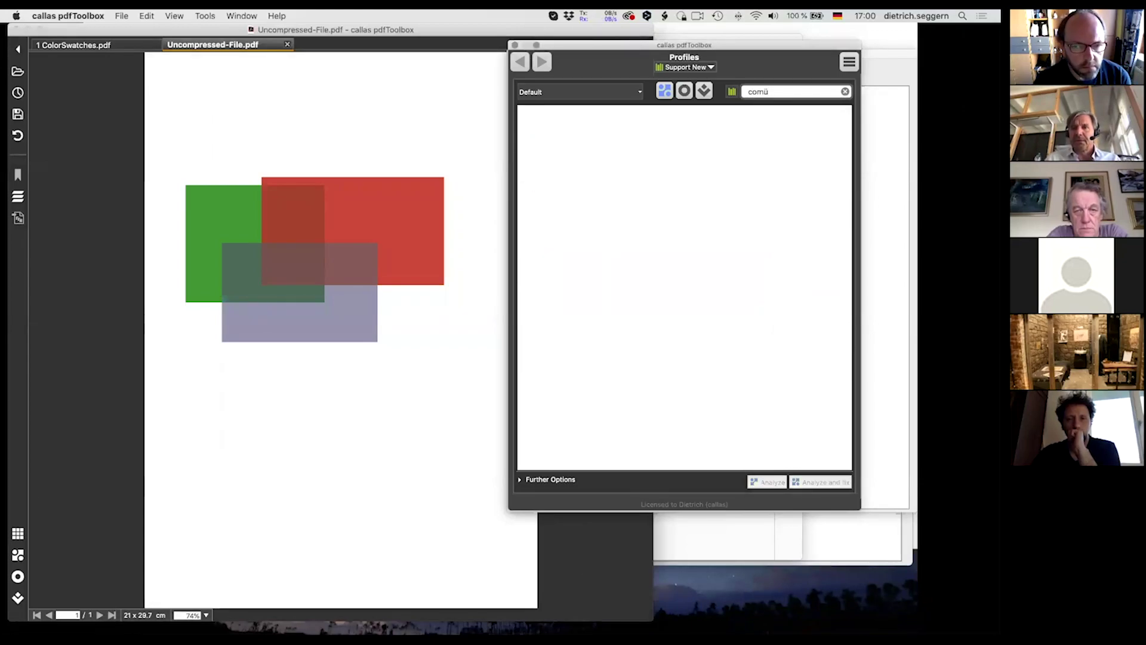
{"action": "type", "text": "le"}
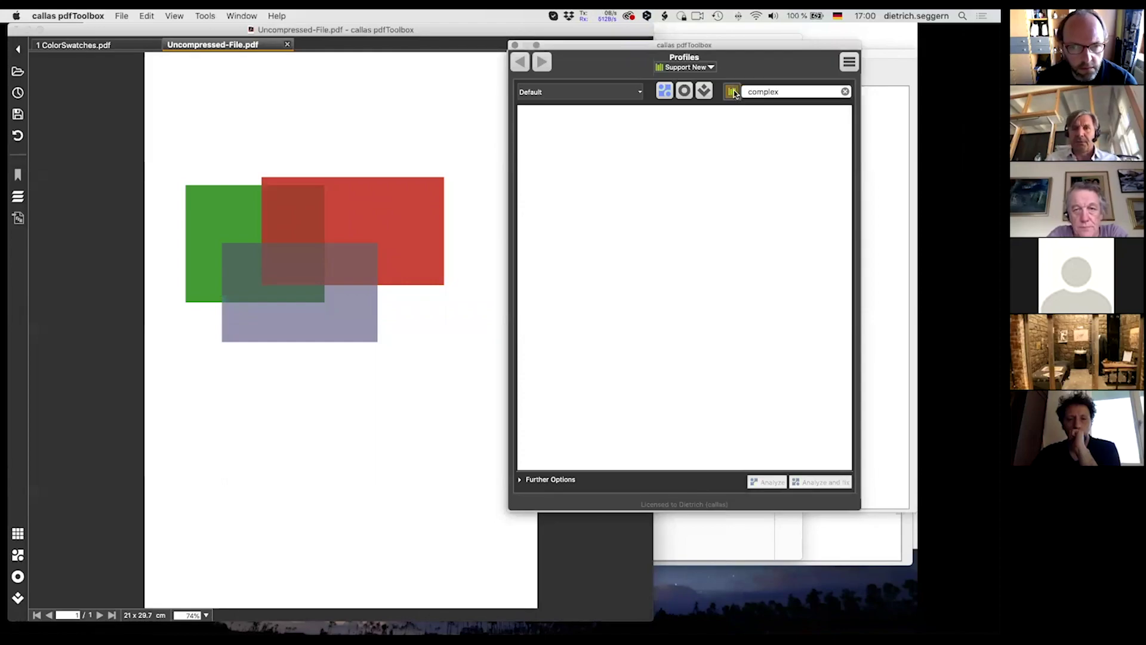
{"action": "type", "text": "x"}
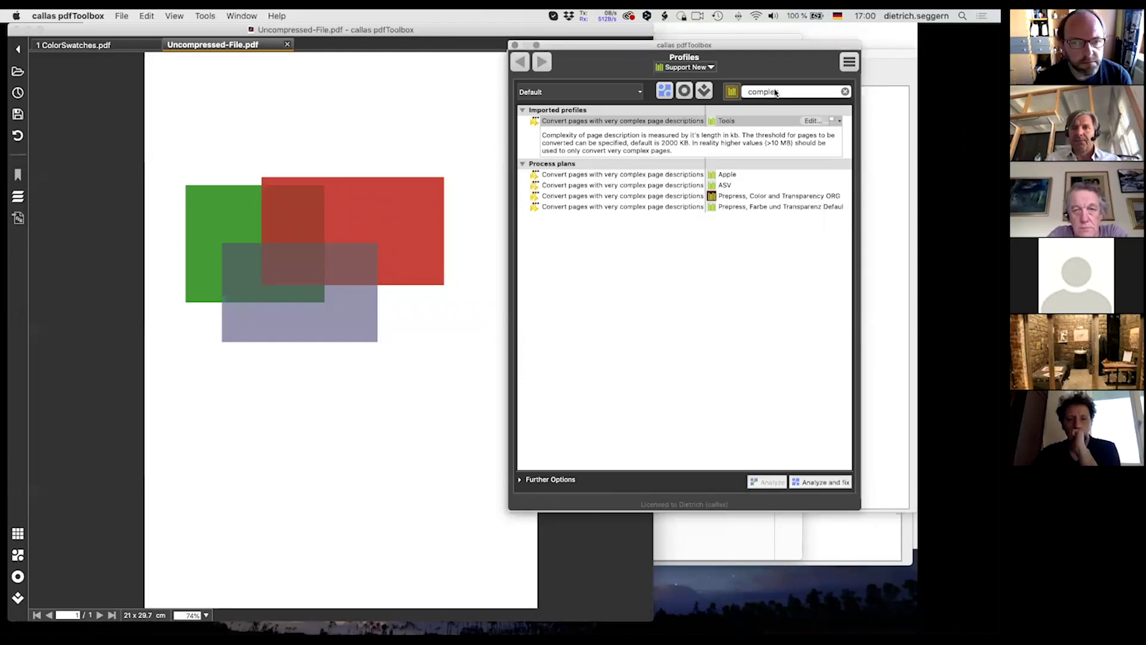
Step: Examine the content stream measuring and image conversion steps of the complex-pages process plan from Prepress, Color and Transparency ORG, and close it
{"action": "left_click", "coordinate": [647, 129]}
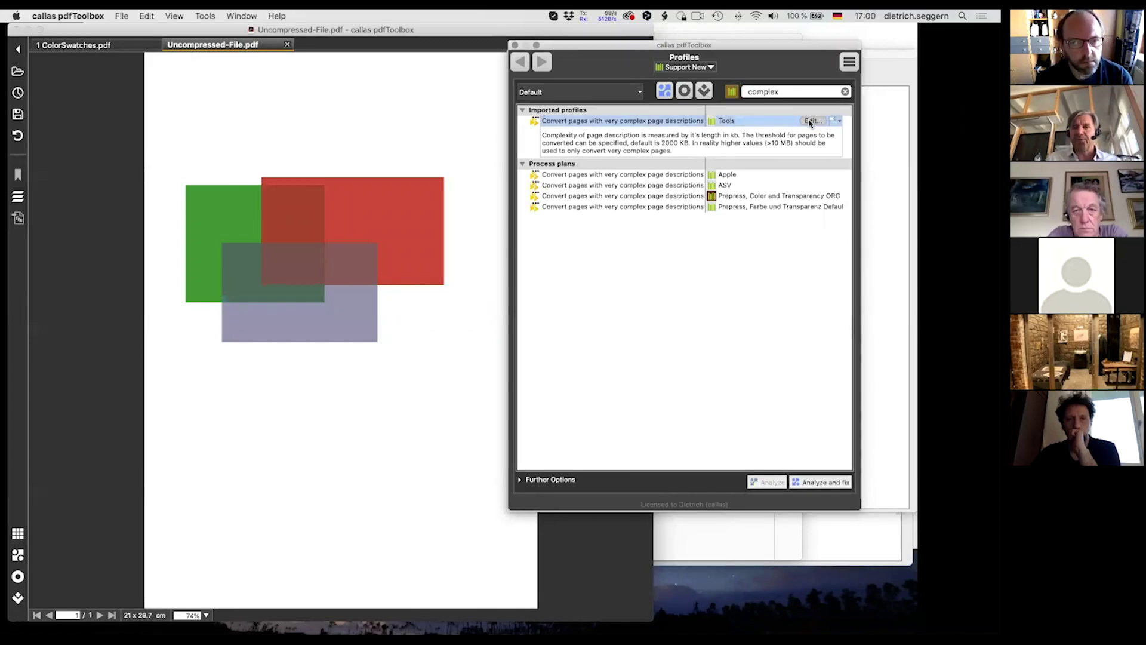
{"action": "left_click", "coordinate": [644, 197]}
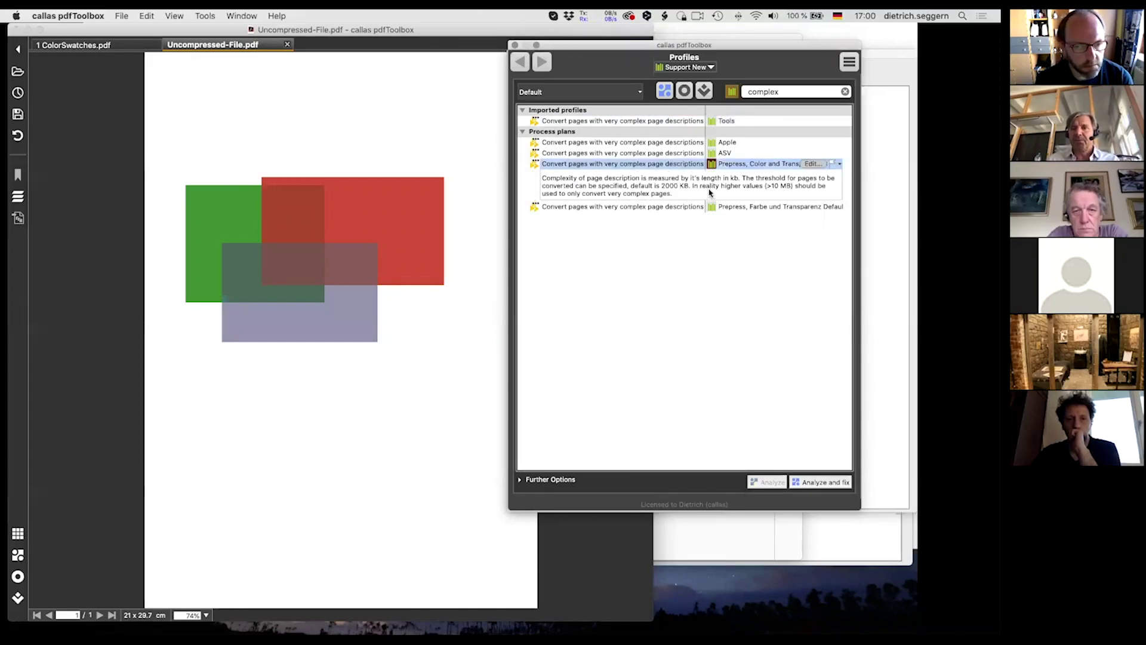
{"action": "left_click", "coordinate": [813, 164]}
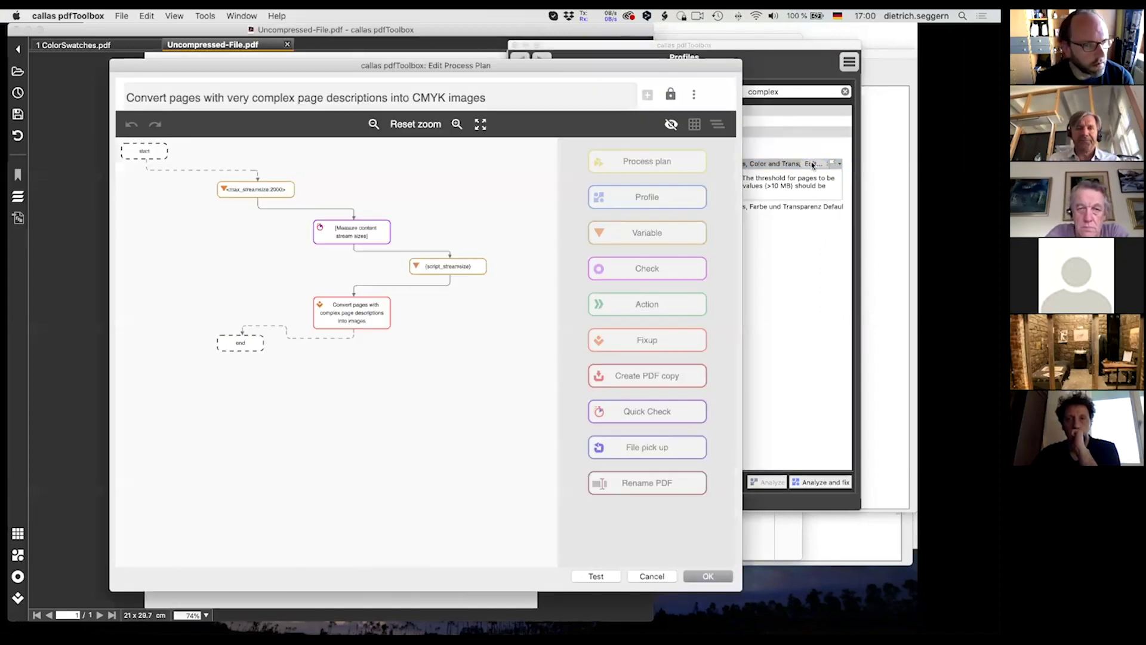
{"action": "left_click", "coordinate": [353, 233]}
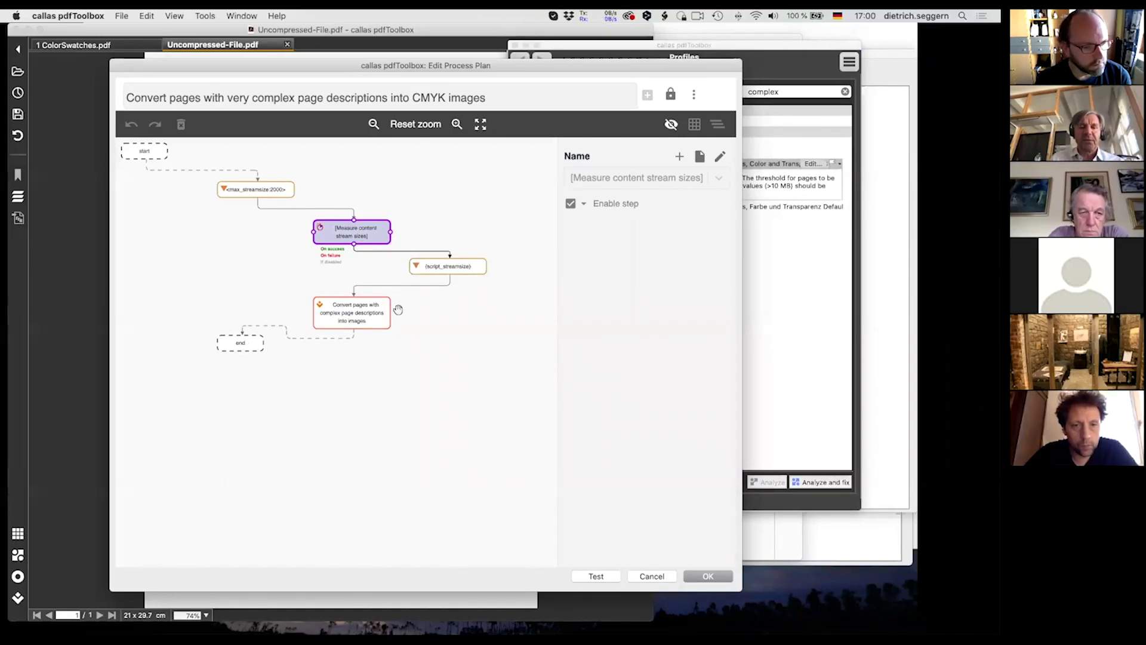
{"action": "left_click", "coordinate": [355, 299]}
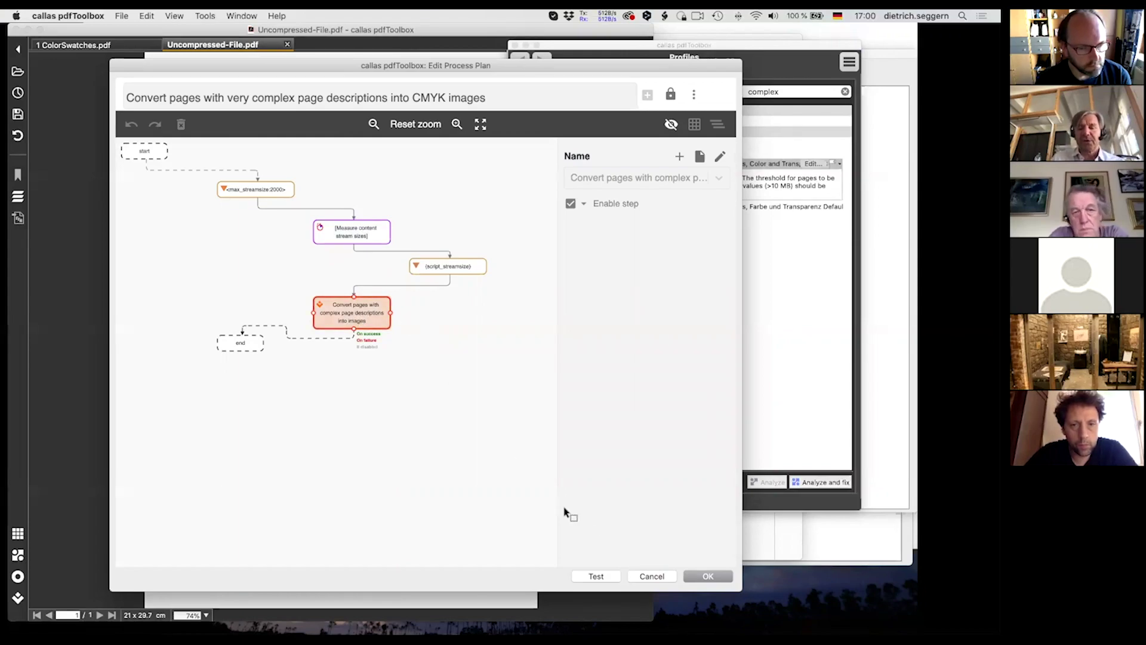
{"action": "left_click", "coordinate": [664, 577]}
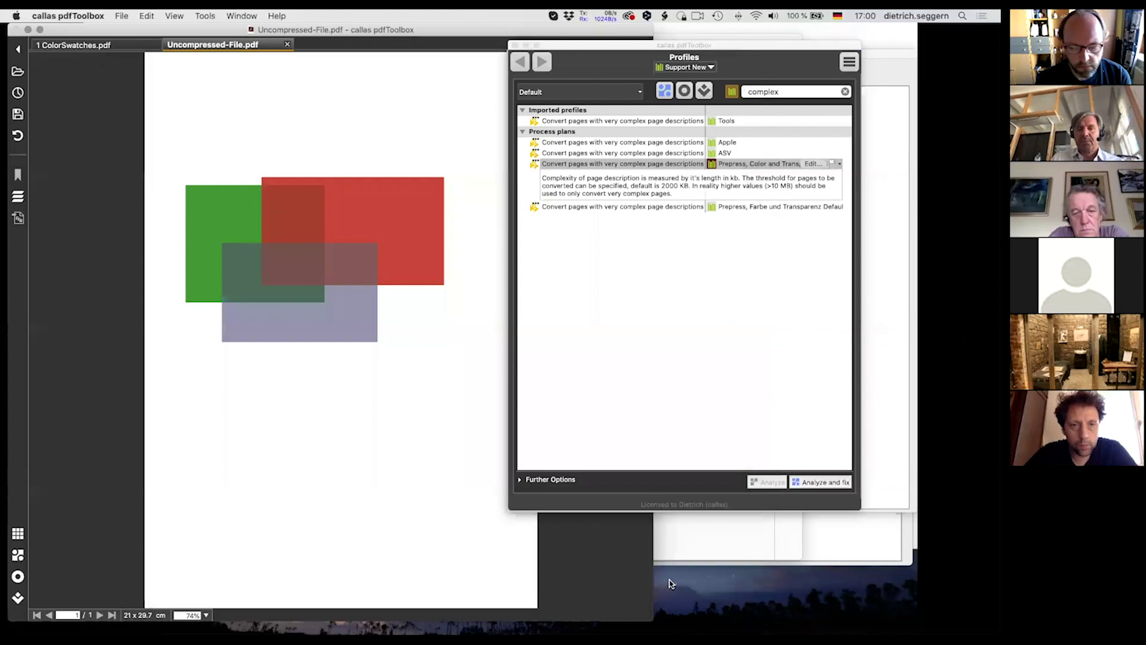
Step: Run the Prepress, Color and Transparency plan that converts very complex pages into CMYK images, with a content stream threshold of 0.2 KB
{"action": "left_click", "coordinate": [637, 165]}
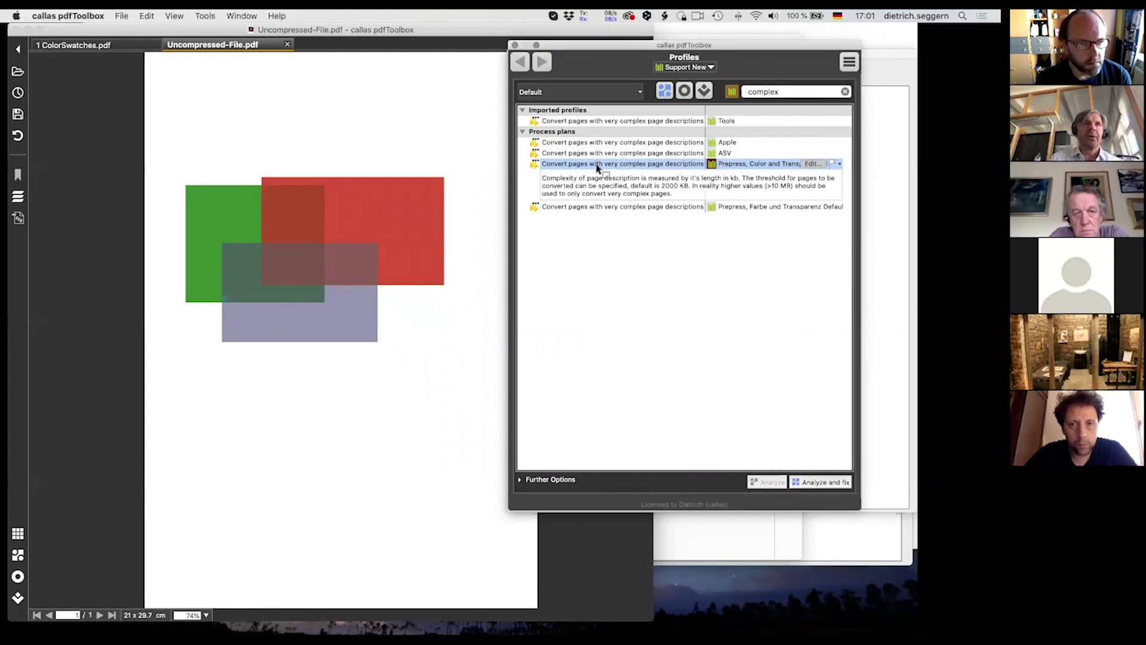
{"action": "left_click", "coordinate": [805, 481]}
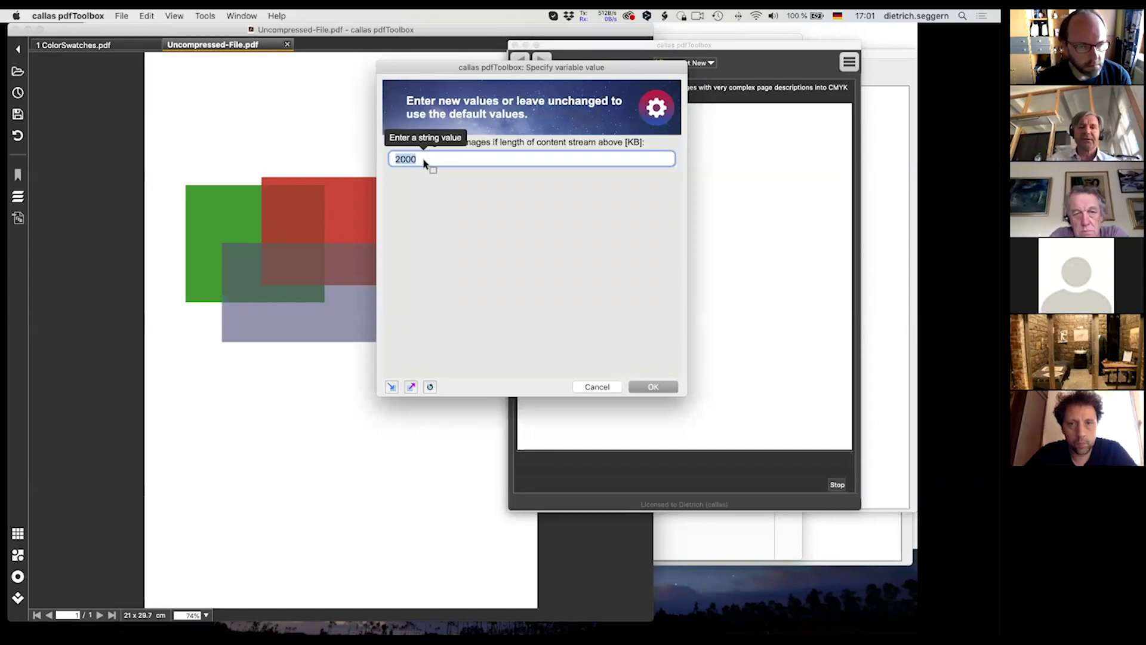
{"action": "left_click", "coordinate": [425, 159]}
{"action": "key", "text": "BackSpace"}
{"action": "key", "text": "BackSpace"}
{"action": "key", "text": "BackSpace"}
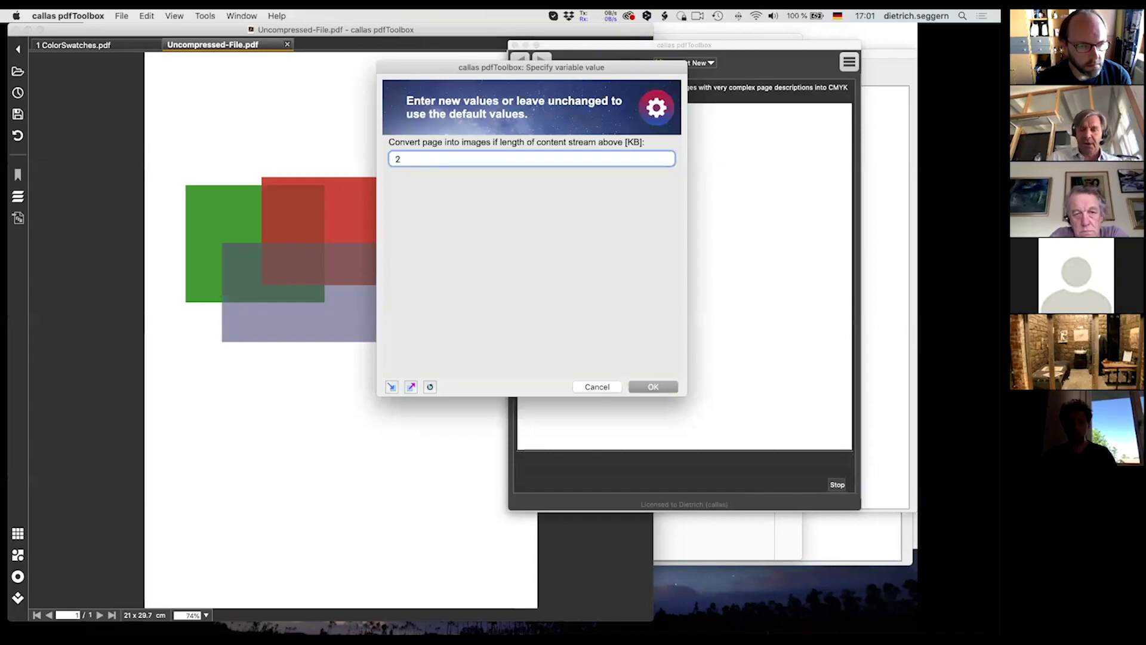
{"action": "key", "text": "Left"}
{"action": "type", "text": "0."}
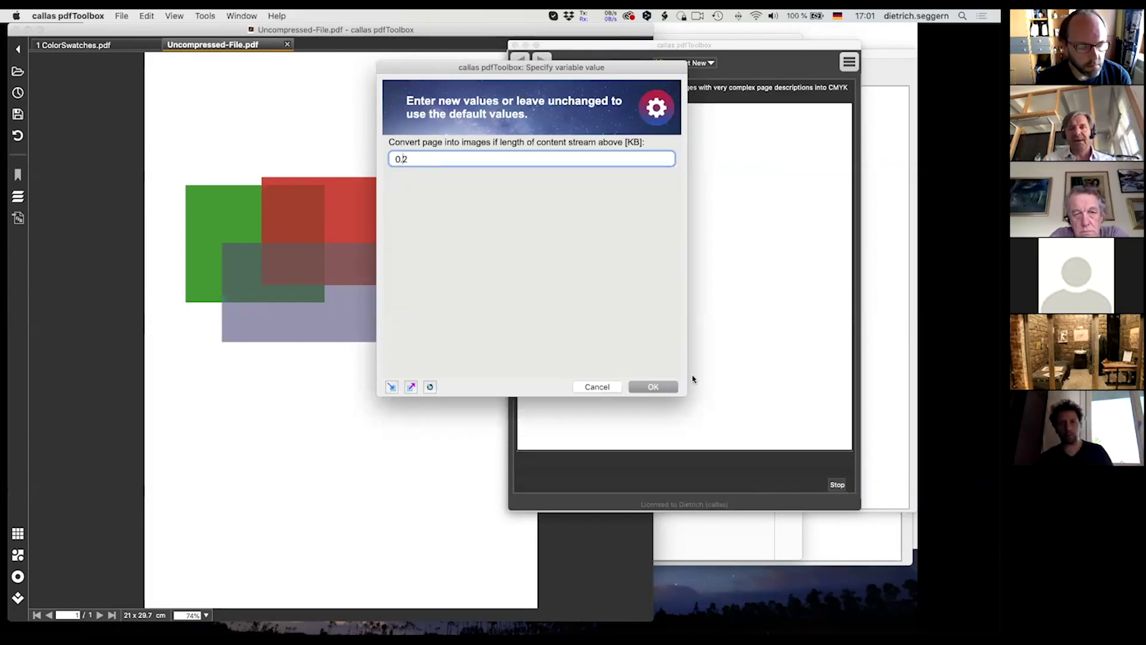
{"action": "left_click", "coordinate": [653, 386]}
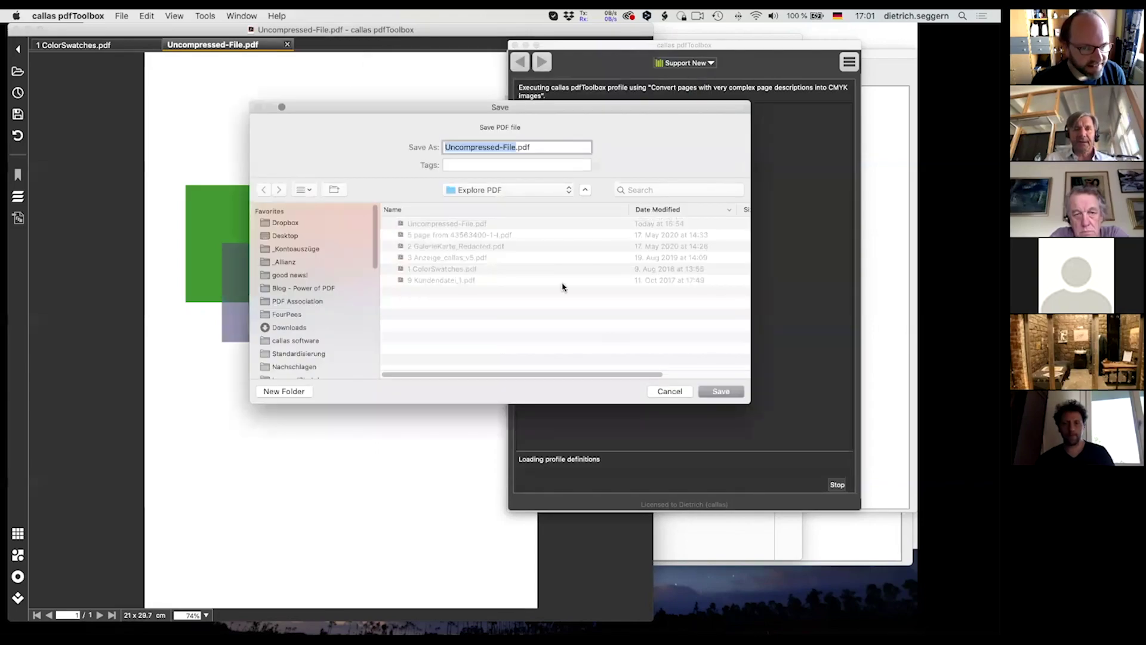
Step: Save the converted document as Uncompressed-File.pdf in the Downloads folder, replacing the existing file
{"action": "left_click", "coordinate": [289, 327]}
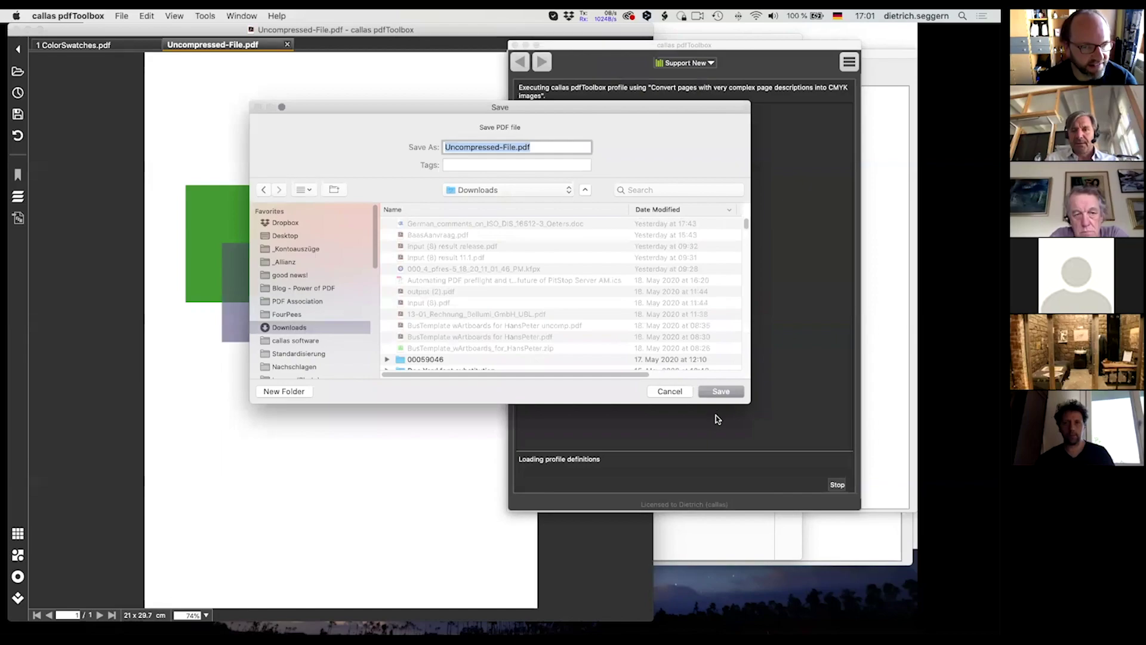
{"action": "left_click", "coordinate": [723, 391]}
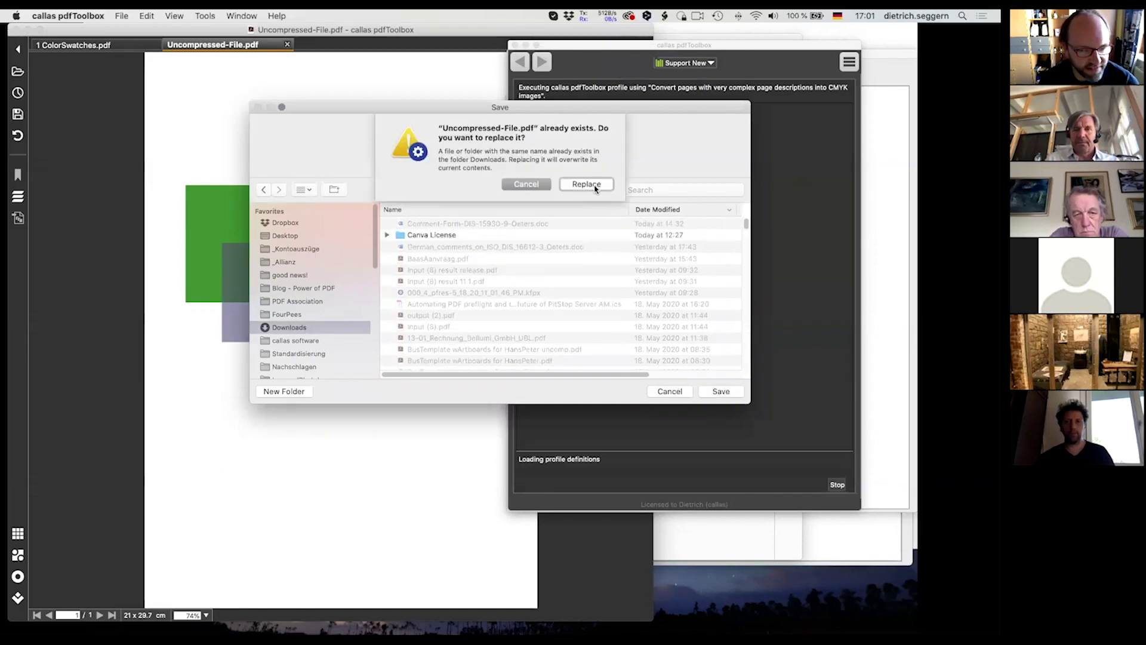
{"action": "left_click", "coordinate": [587, 184]}
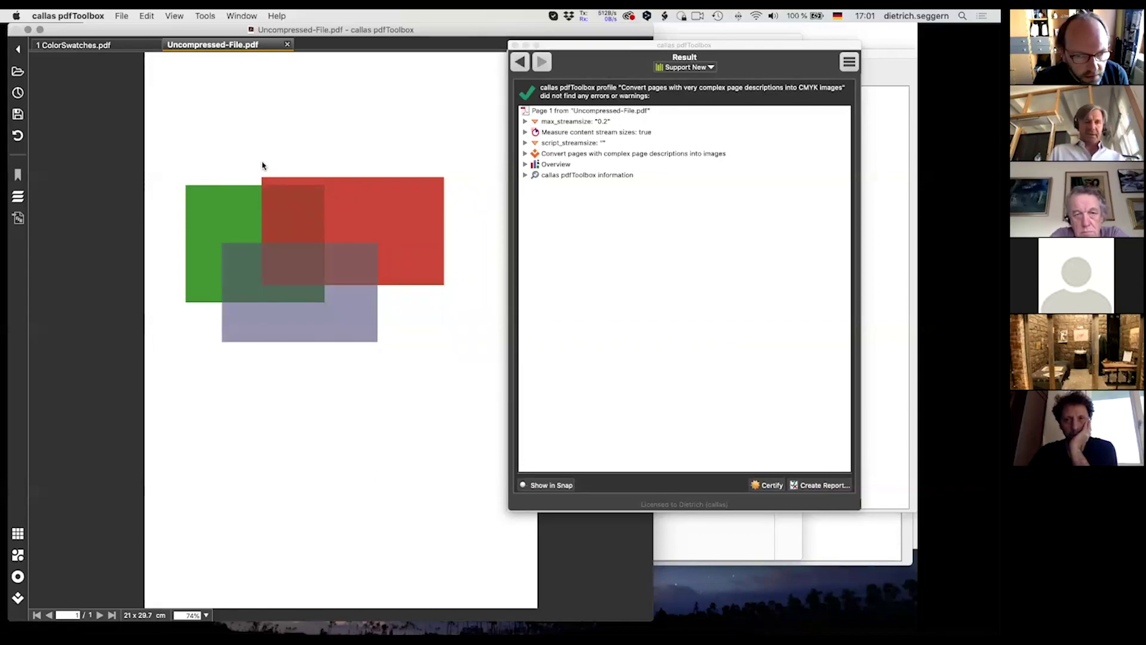
Step: Clear the profile result and internal PDF structure windows away from the enlarged page, and open the Object inspector
{"action": "left_click", "coordinate": [196, 614]}
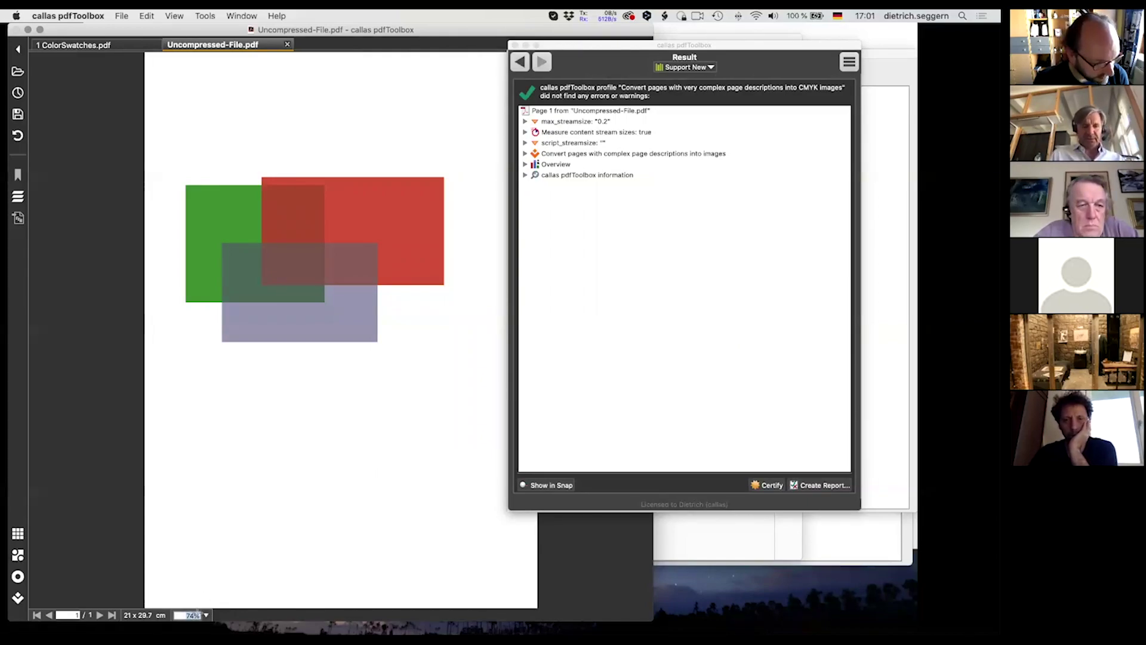
{"action": "key", "text": "super+plus"}
{"action": "key", "text": "super+plus"}
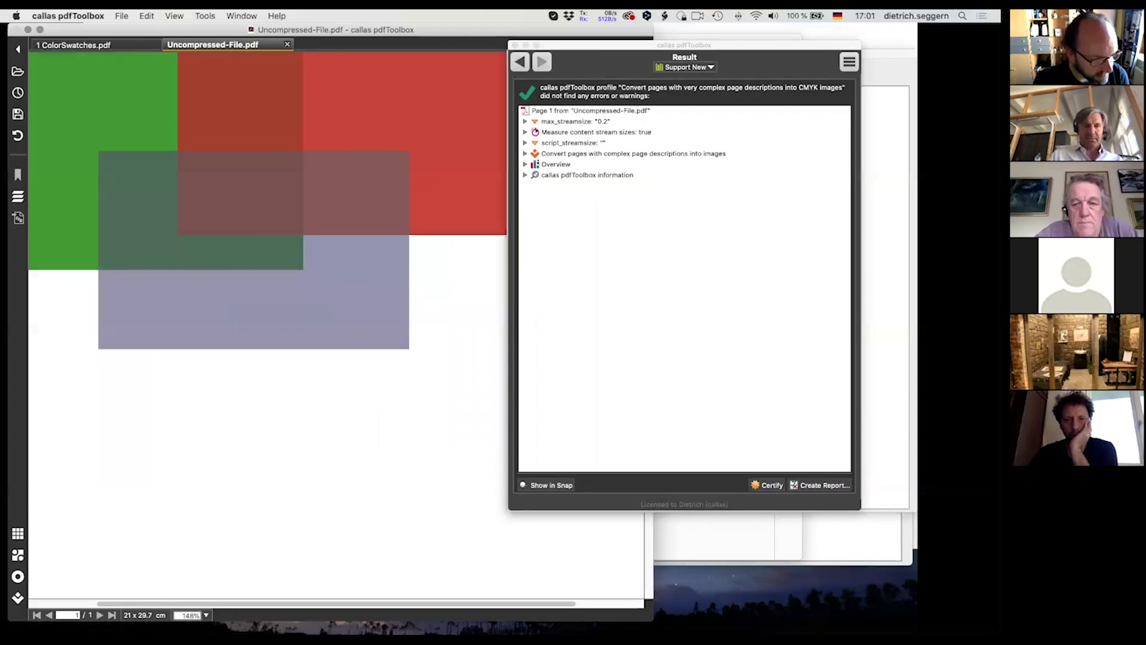
{"action": "key", "text": "super+plus"}
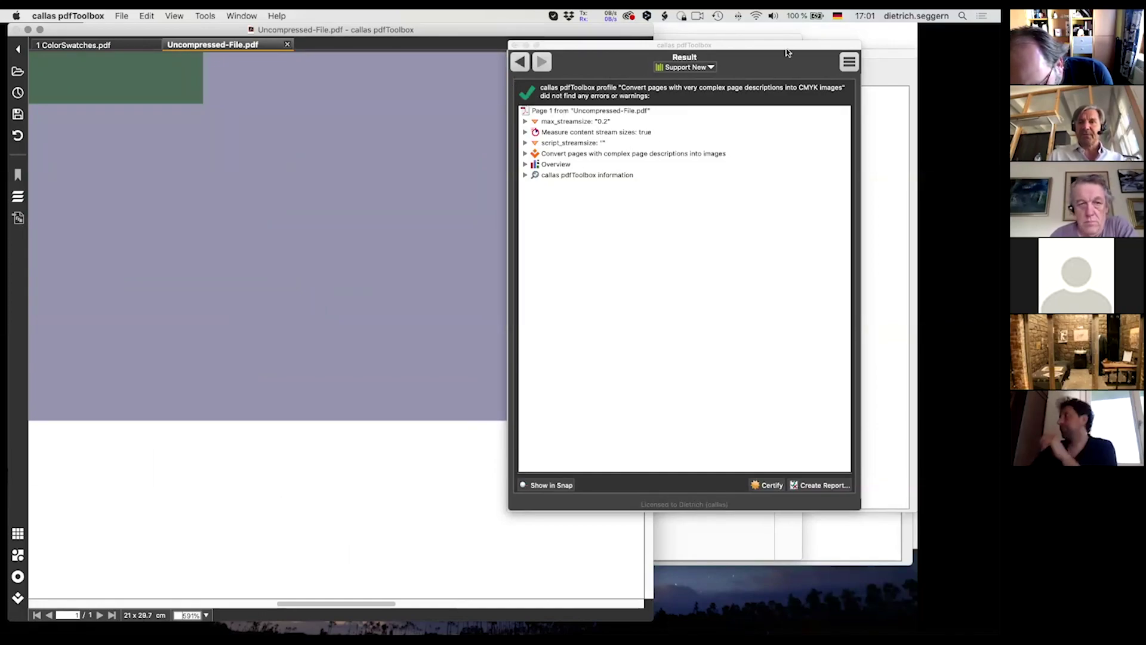
{"action": "left_click_drag", "start_coordinate": [787, 50], "coordinate": [854, 190]}
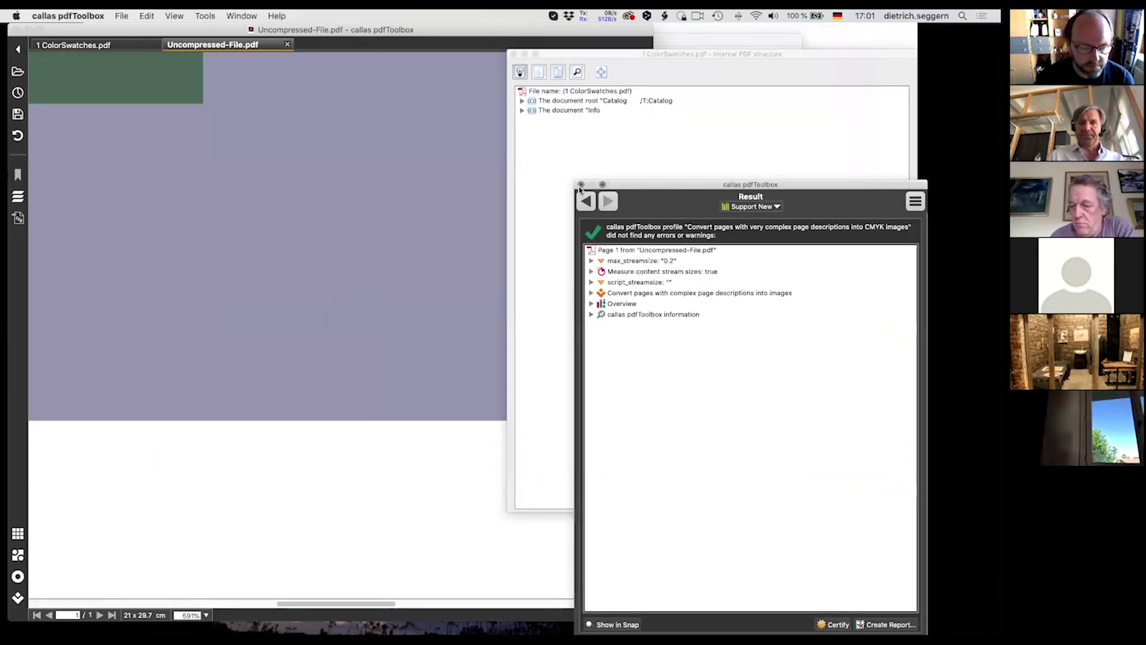
{"action": "left_click", "coordinate": [296, 249]}
{"action": "key", "text": "super+i"}
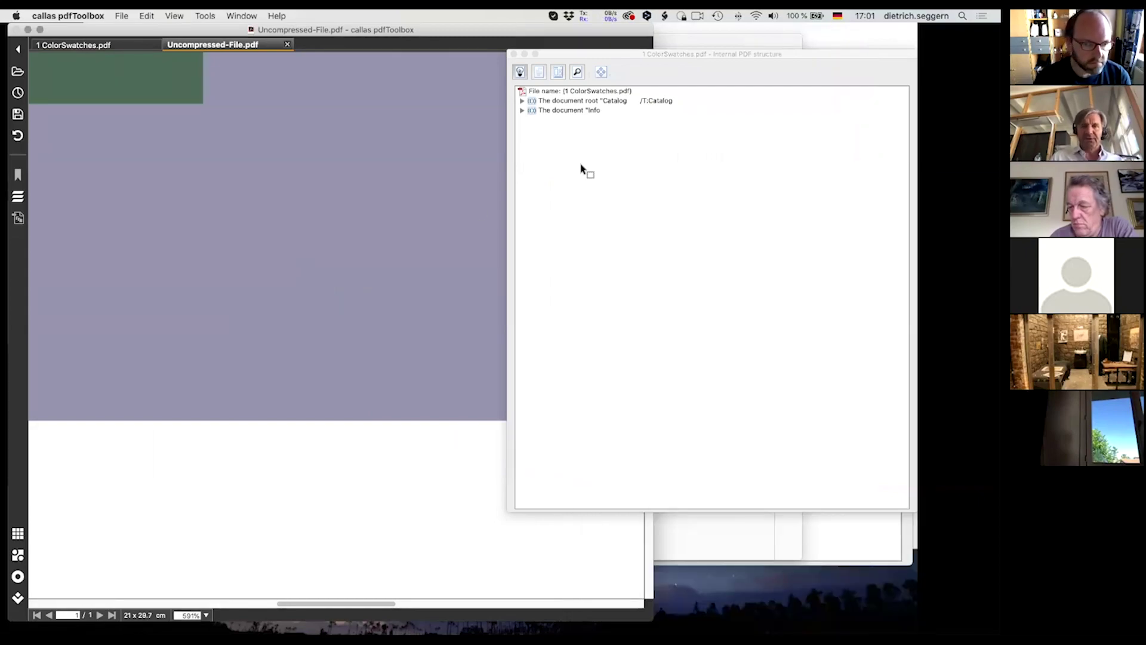
{"action": "left_click", "coordinate": [514, 55]}
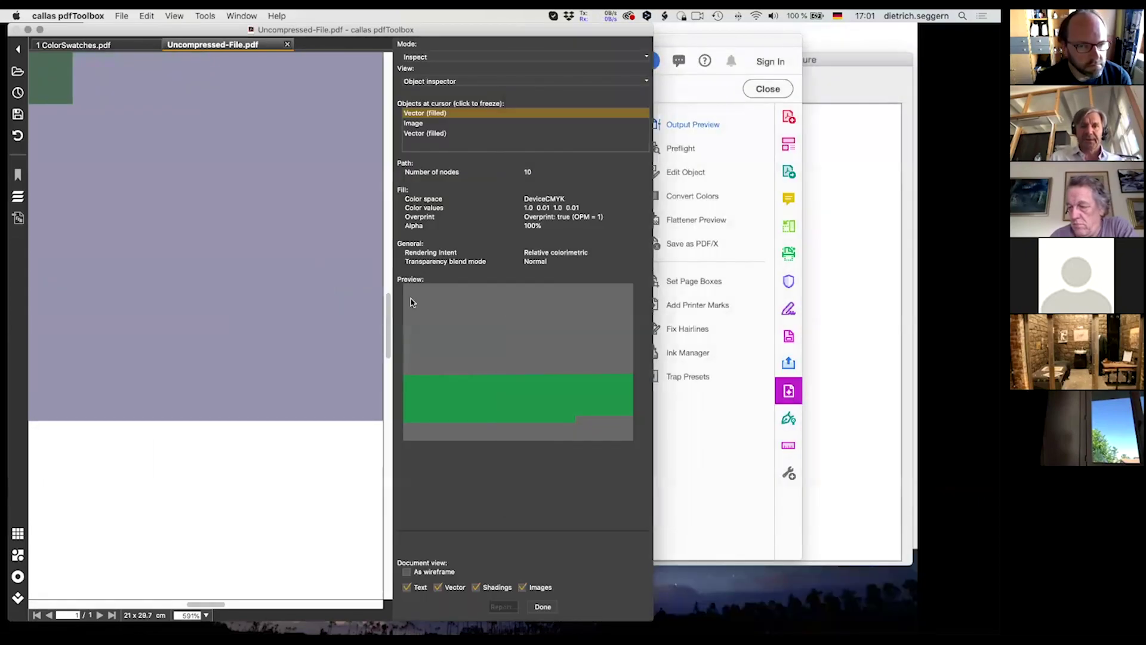
Step: Inspect the blue rectangle and the green object beneath their overlap in the Object inspector
{"action": "left_click", "coordinate": [273, 306]}
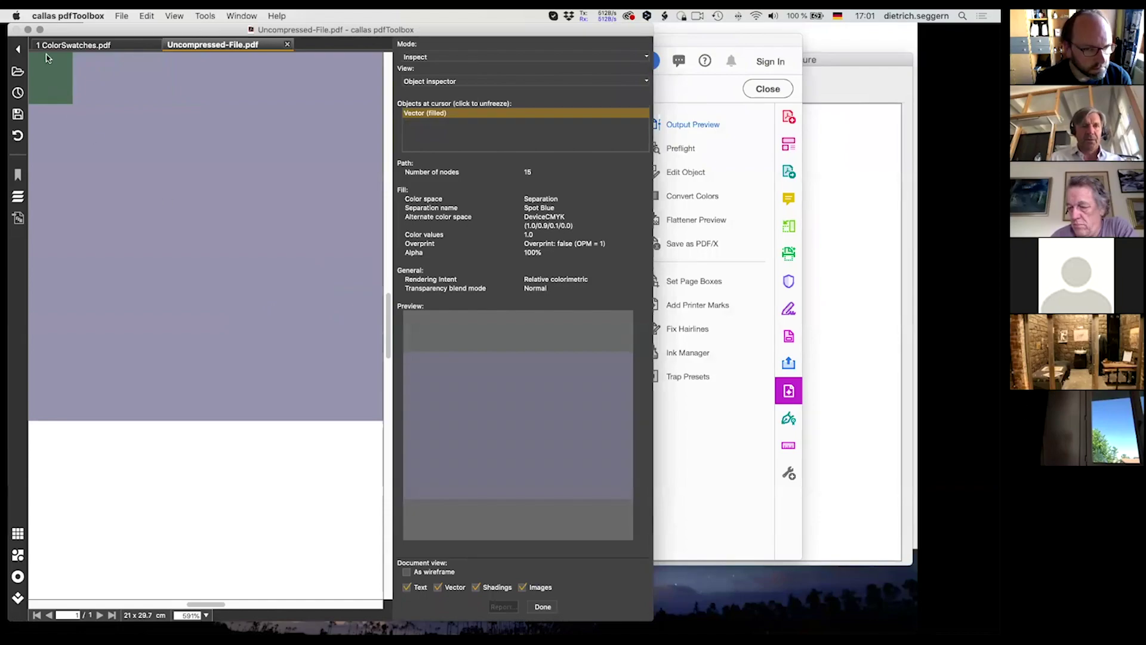
{"action": "left_click", "coordinate": [48, 84]}
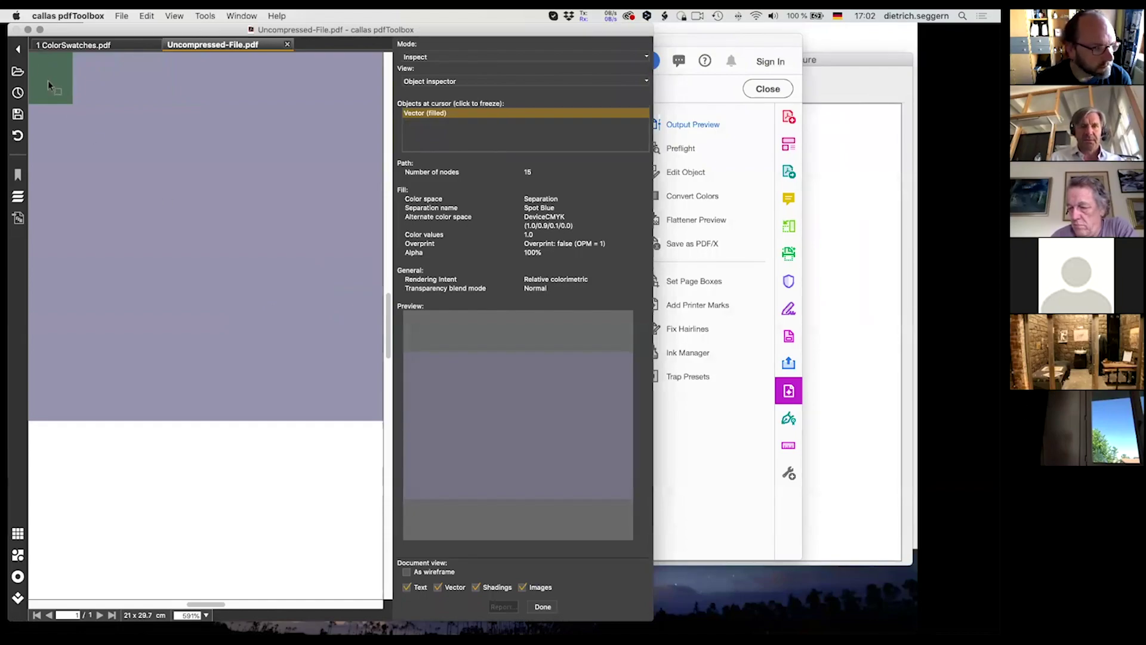
{"action": "left_click", "coordinate": [48, 80]}
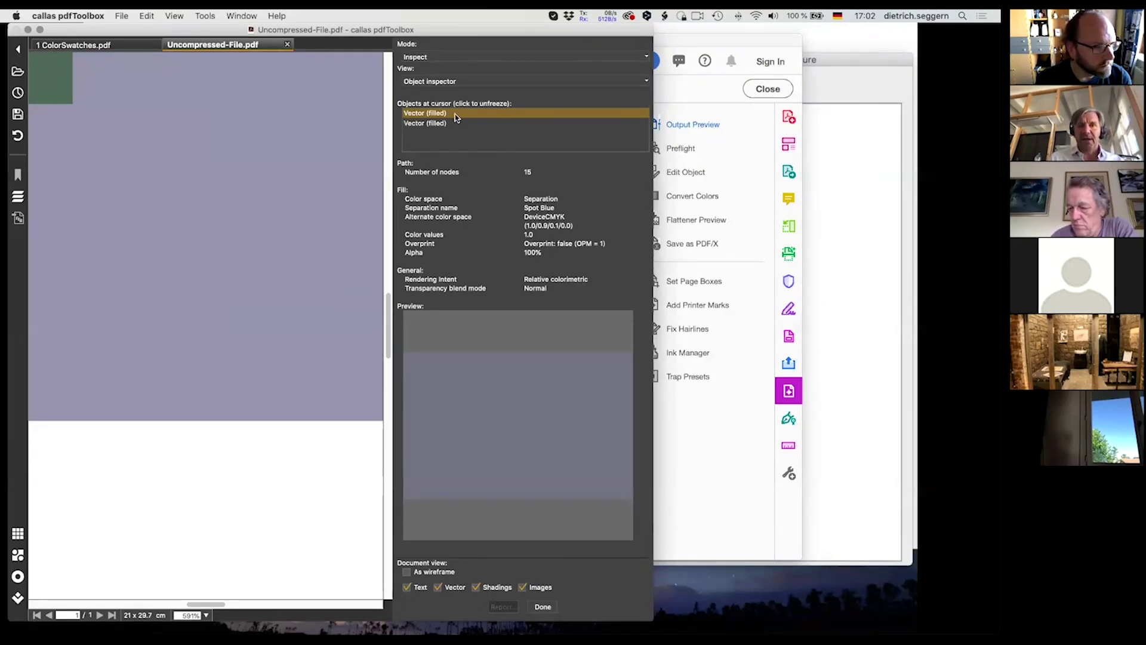
{"action": "left_click", "coordinate": [437, 123]}
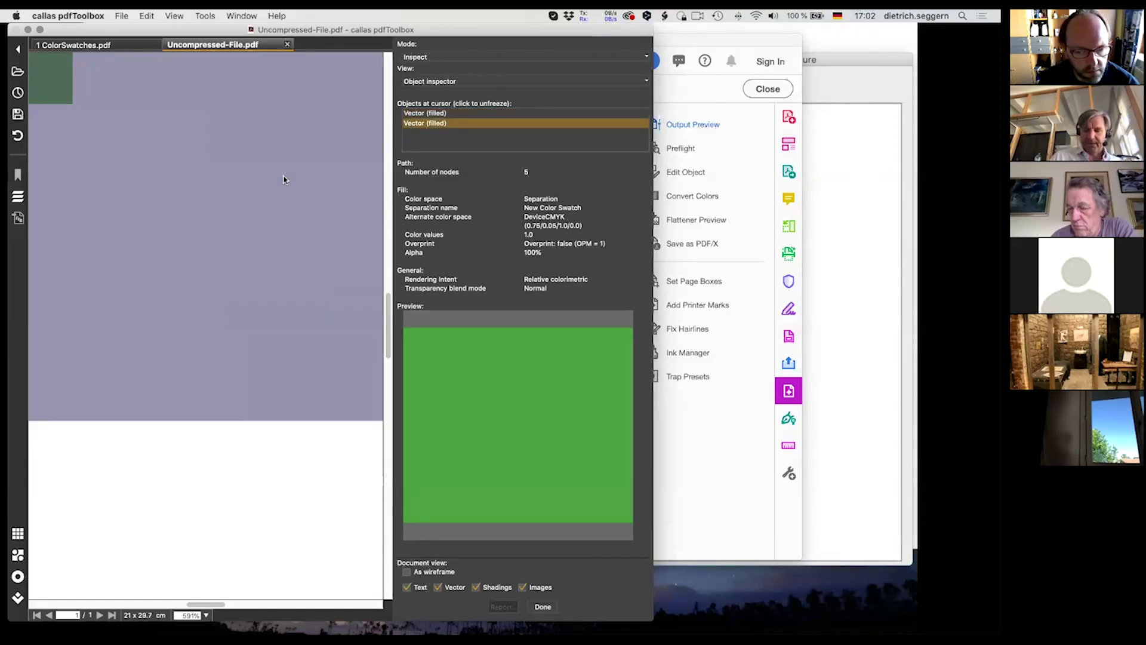
Step: Compare the page at 100% with Uncompressed-File.pdf in Adobe Acrobat, and switch back to callas pdfToolbox
{"action": "key", "text": "super+1"}
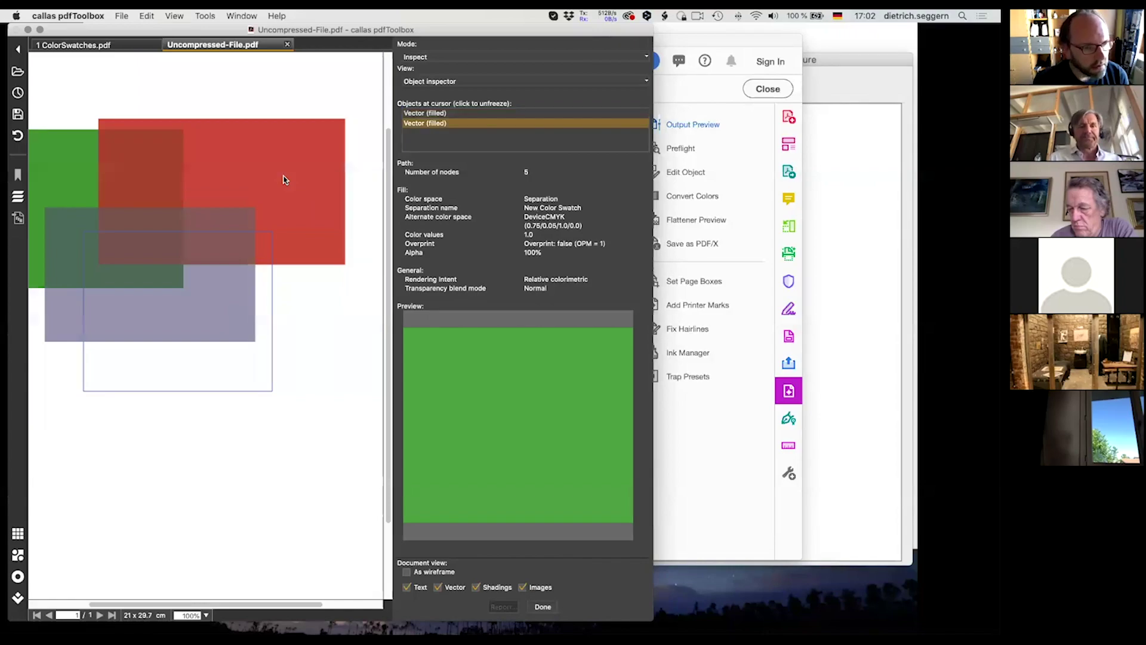
{"action": "key", "text": "super+Tab"}
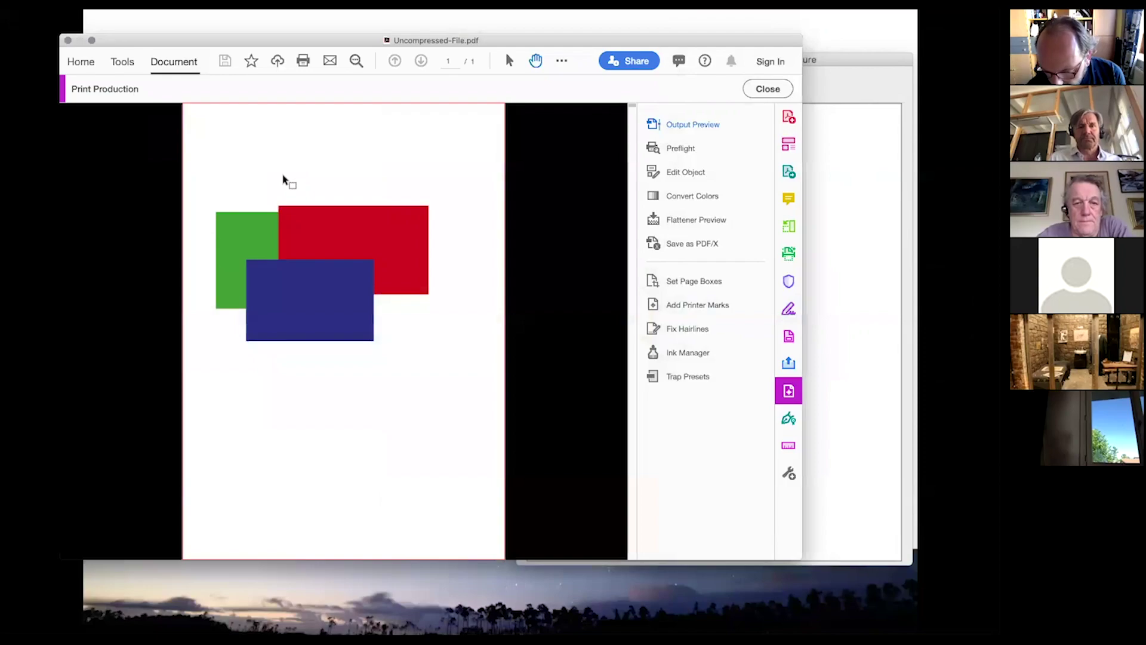
{"action": "key", "text": "super+Tab"}
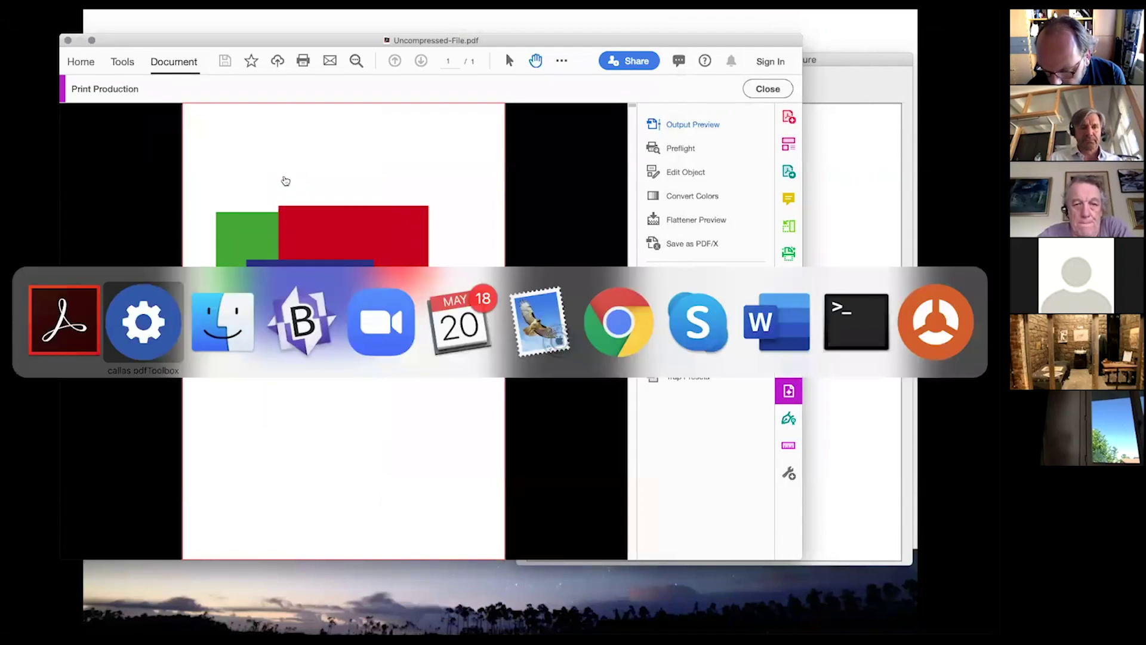